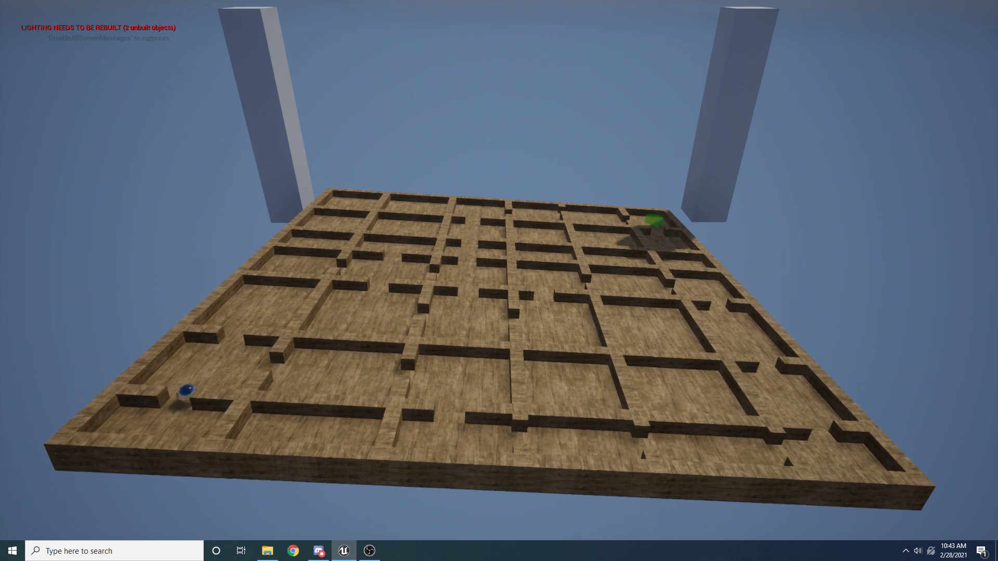
- Playtest the maze by tilting the board to roll the blue ball past the walls toward the green goal
key(s)
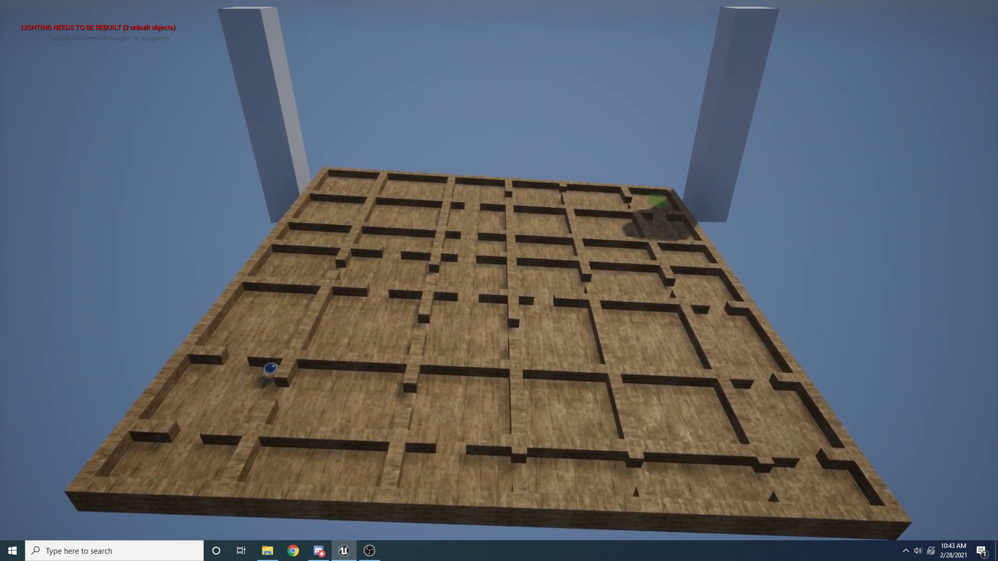
key(w)
key(d)
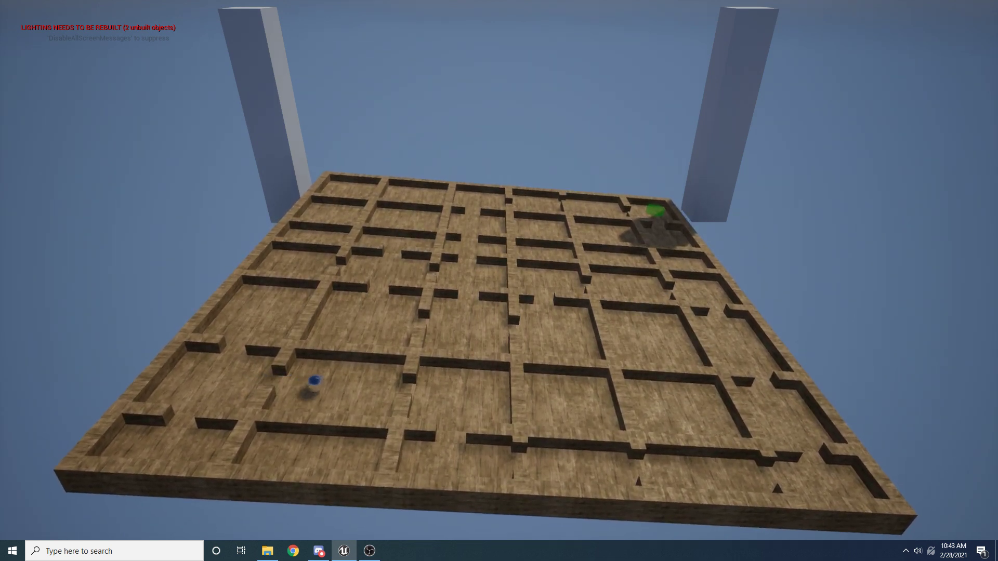
key(a)
key(w)
key(a)
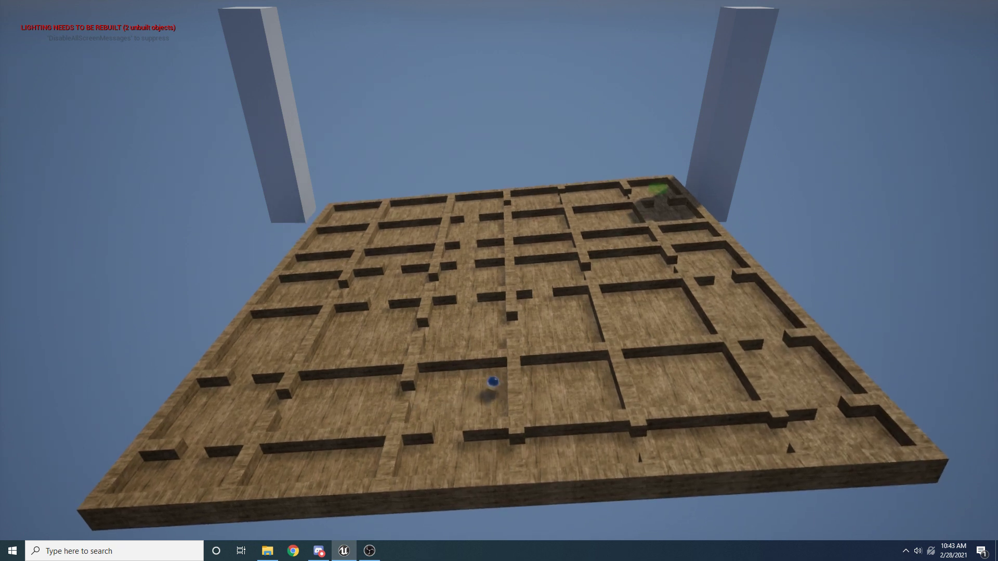
key(s)
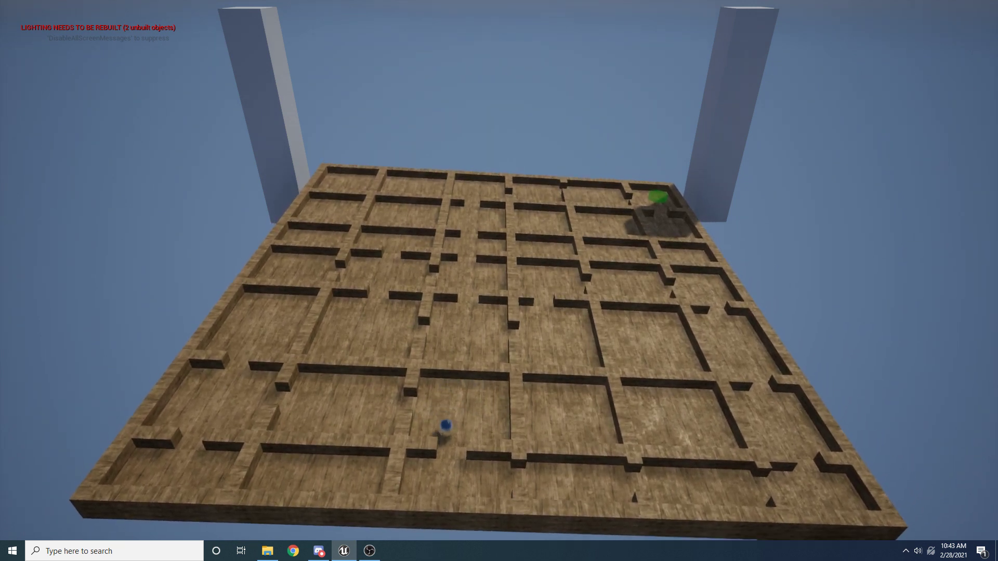
key(d)
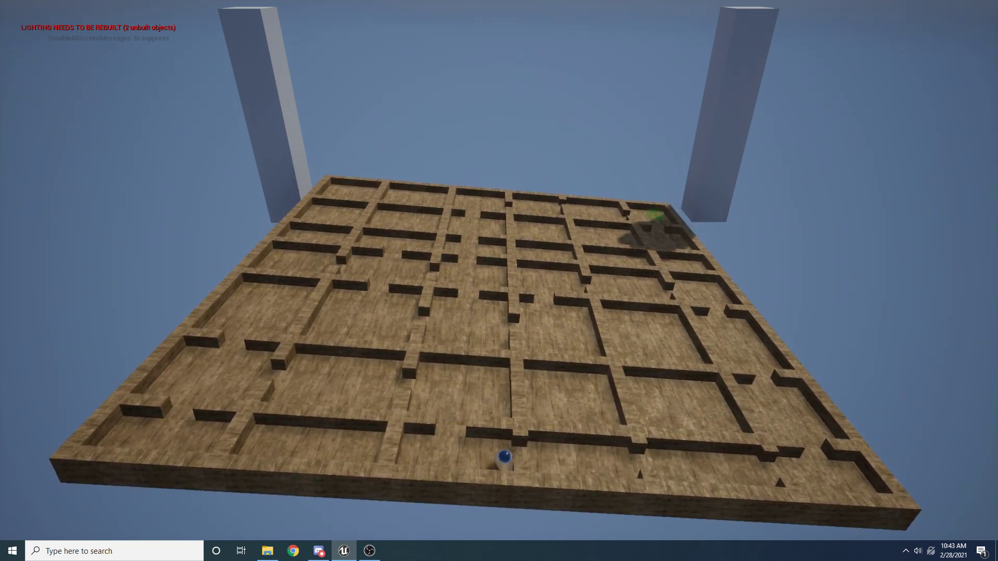
key(w)
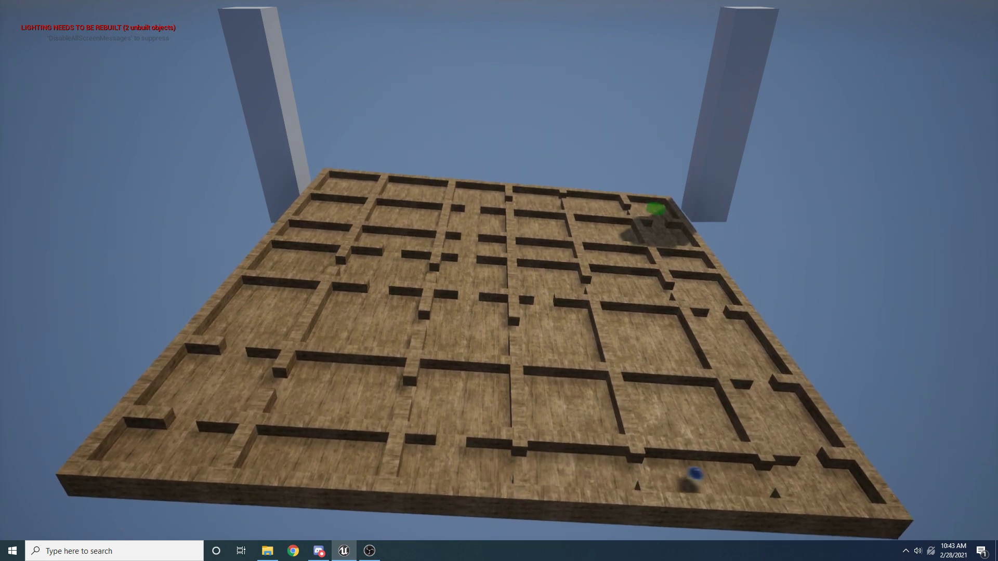
key(s)
key(w)
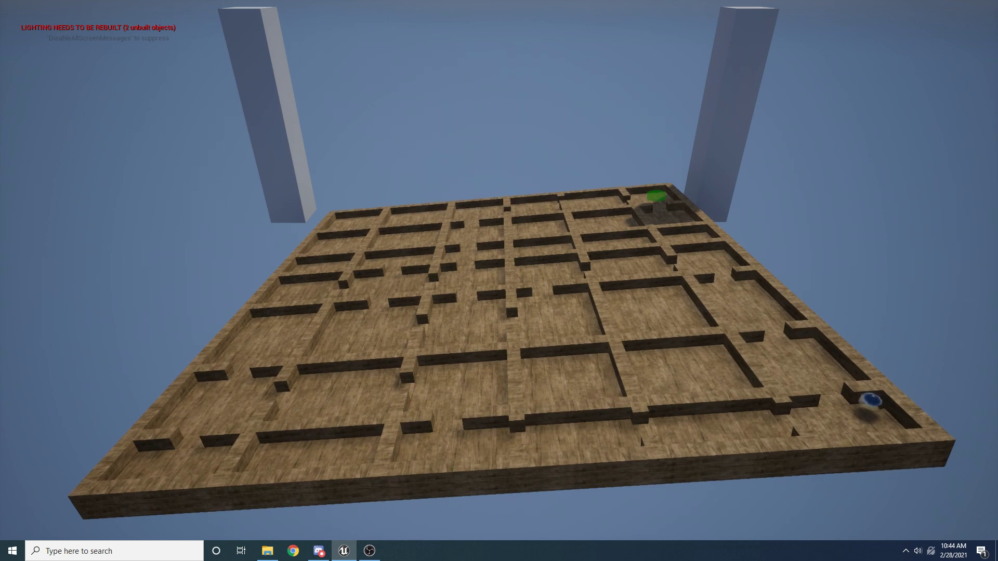
key(d)
key(a)
key(d)
key(d)
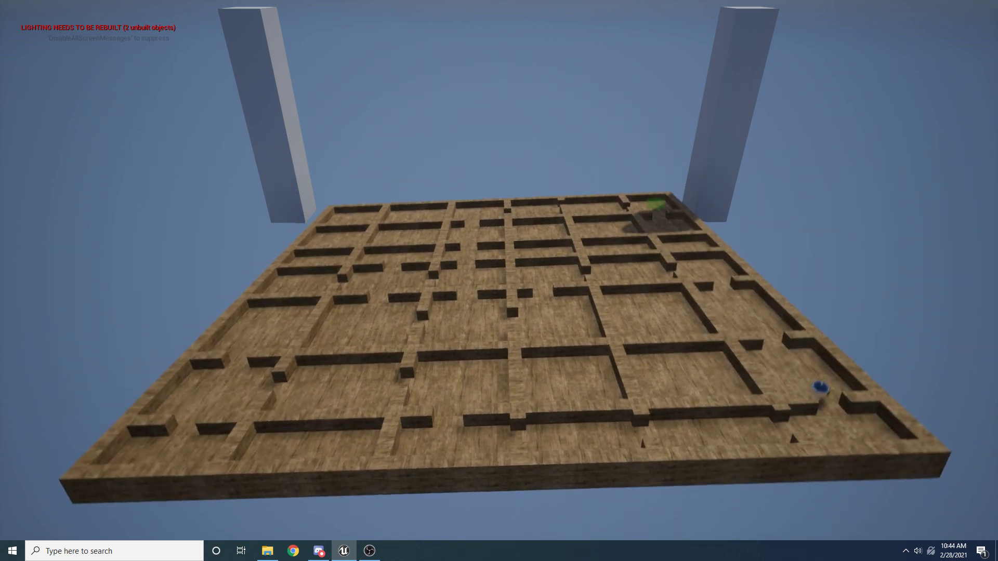
key(s)
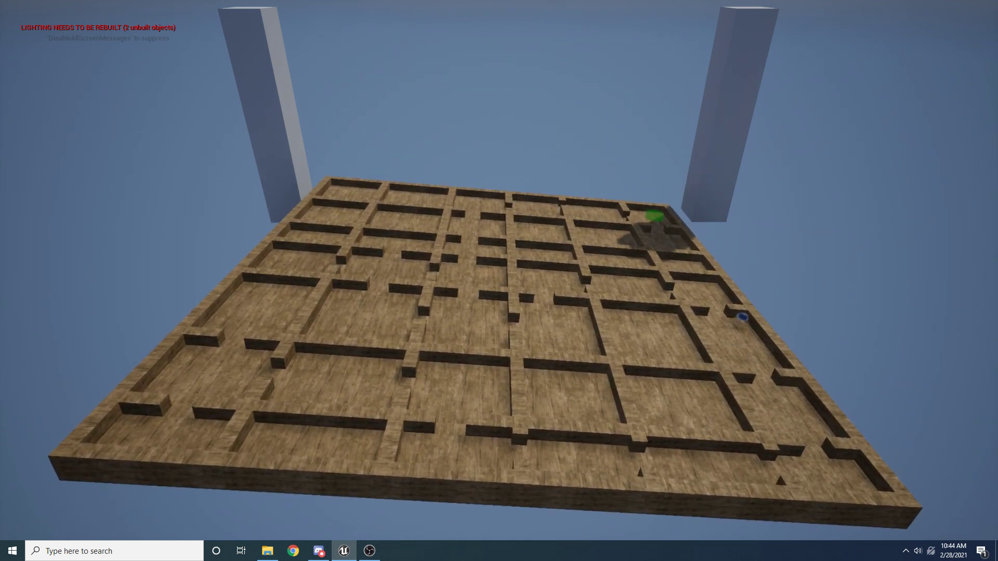
key(a)
key(s)
key(d)
key(a)
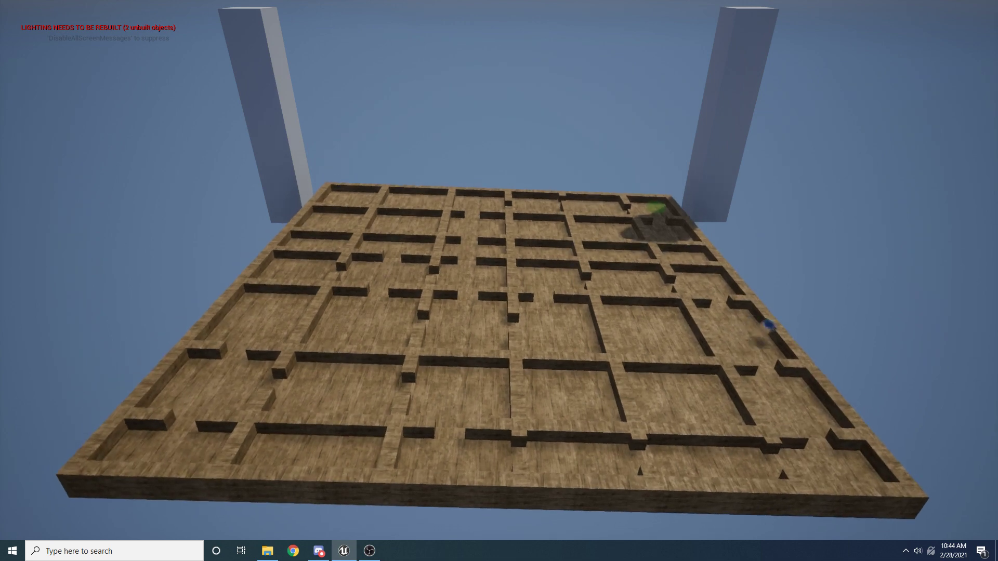
key(d)
key(a)
key(d)
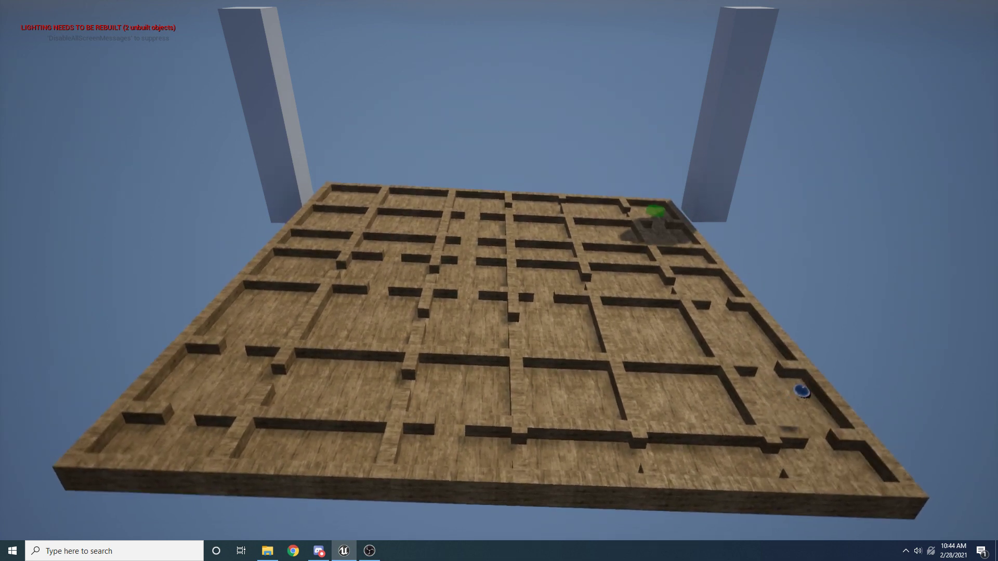
key(a)
key(d)
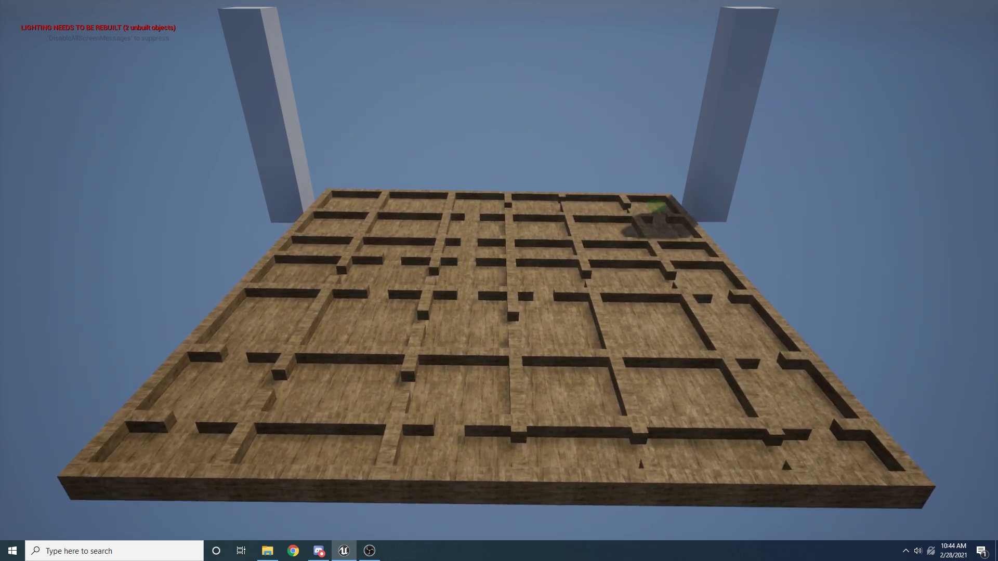
key(a)
key(d)
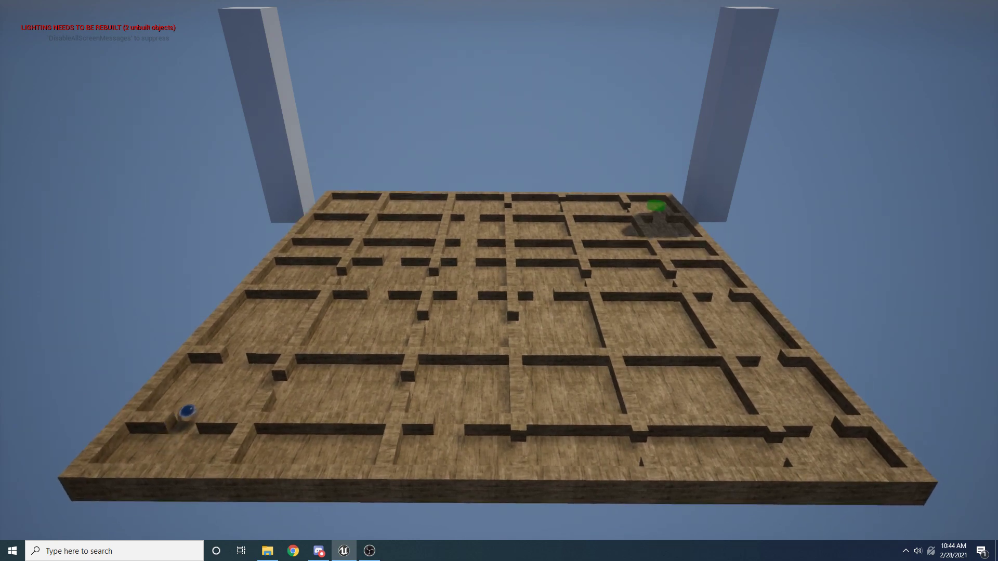
- Tilt the board to roll the respawned ball up from its starting corner, and end the play session
key(d)
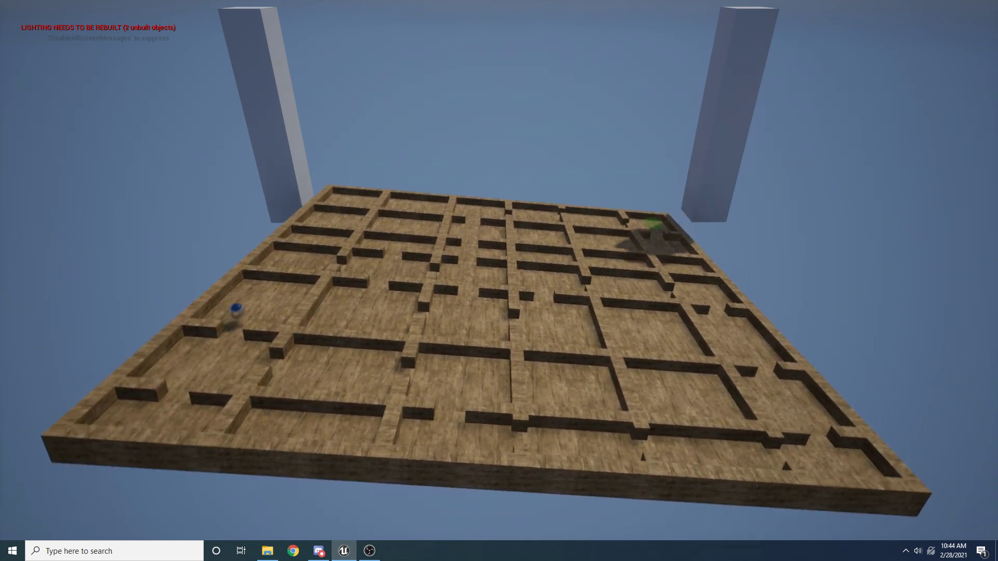
key(a)
key(d)
key(a)
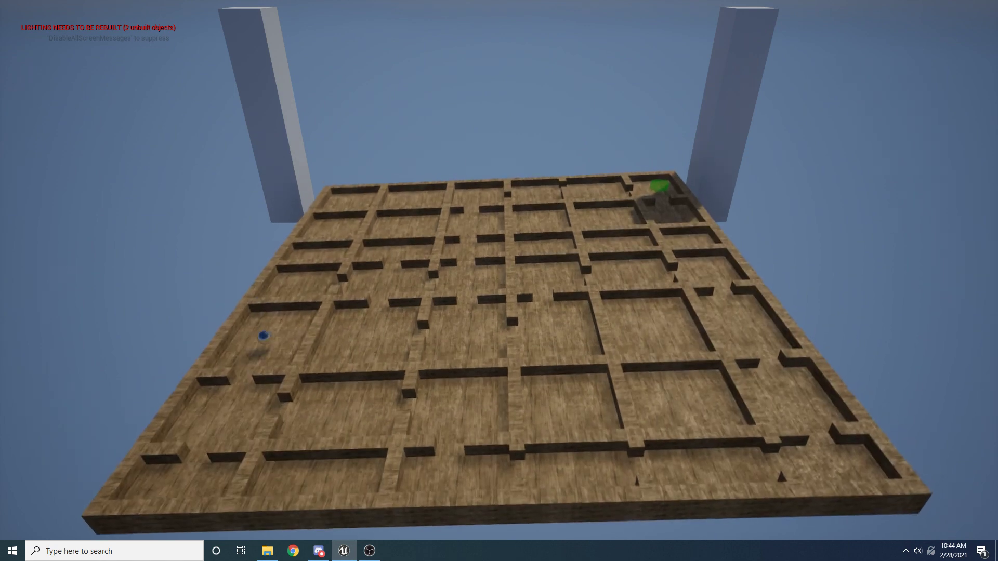
key(d)
key(a)
key(d)
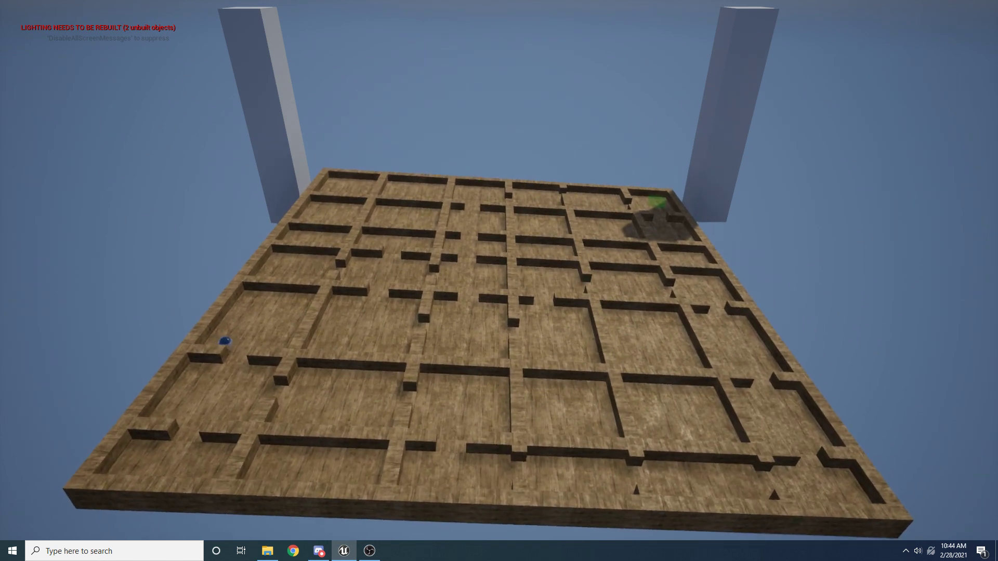
key(a)
key(w)
key(Escape)
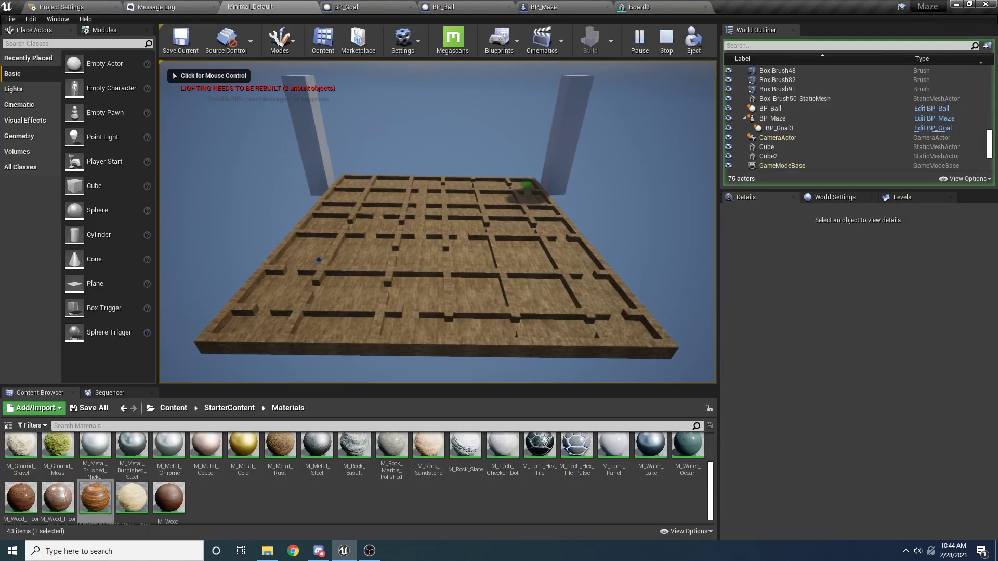
- Open the Epic Games Launcher and launch Unreal Engine 4.26.1
click(11, 552)
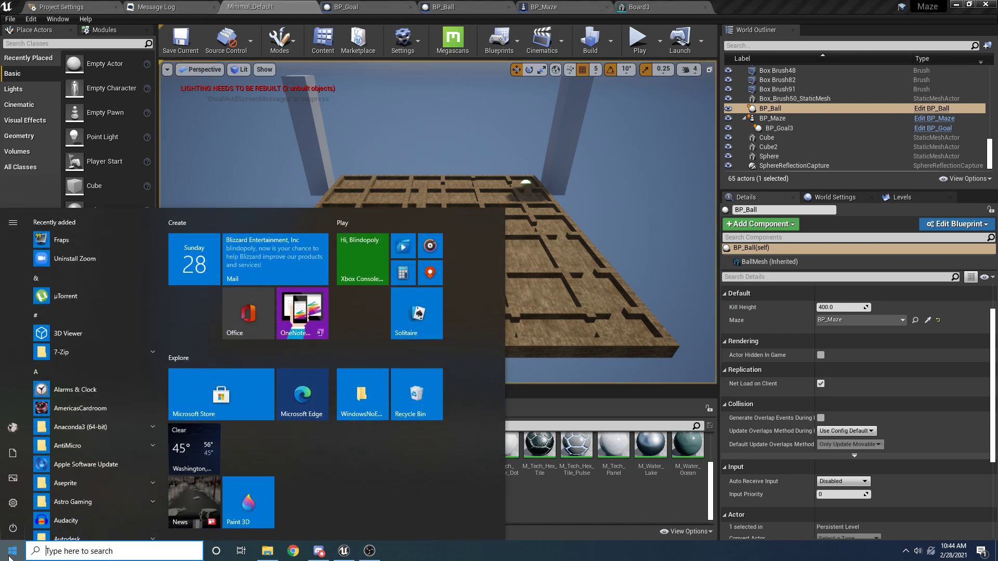
text(epi)
key(Return)
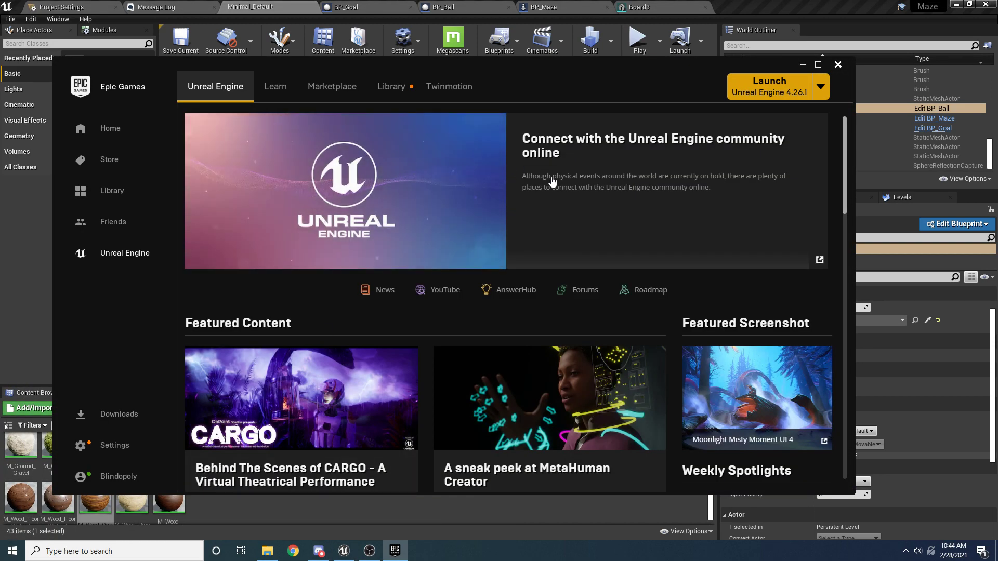
click(760, 94)
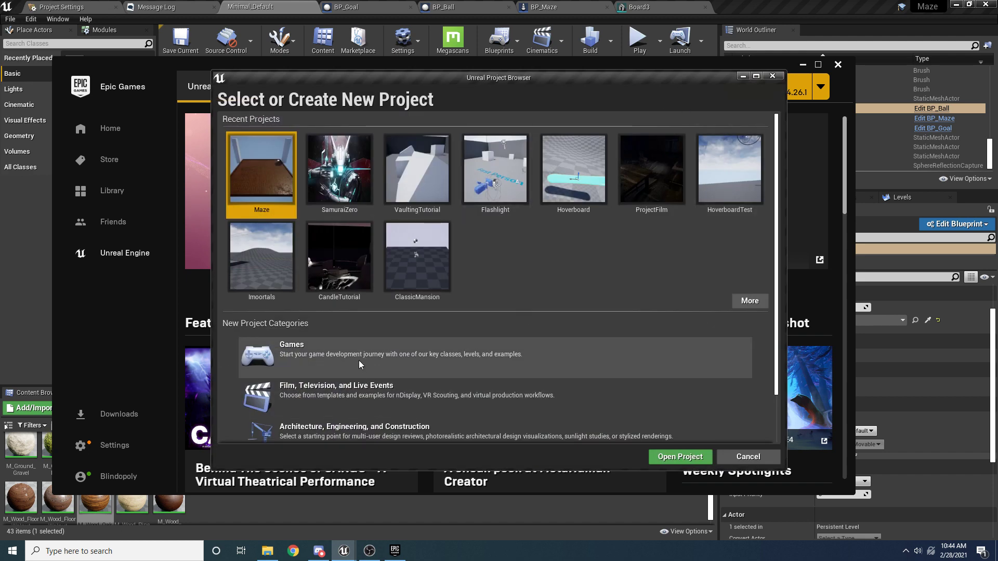
- Create a Games project from the Blank template named MazeTutorial, and minimize the chat window while it loads
click(370, 354)
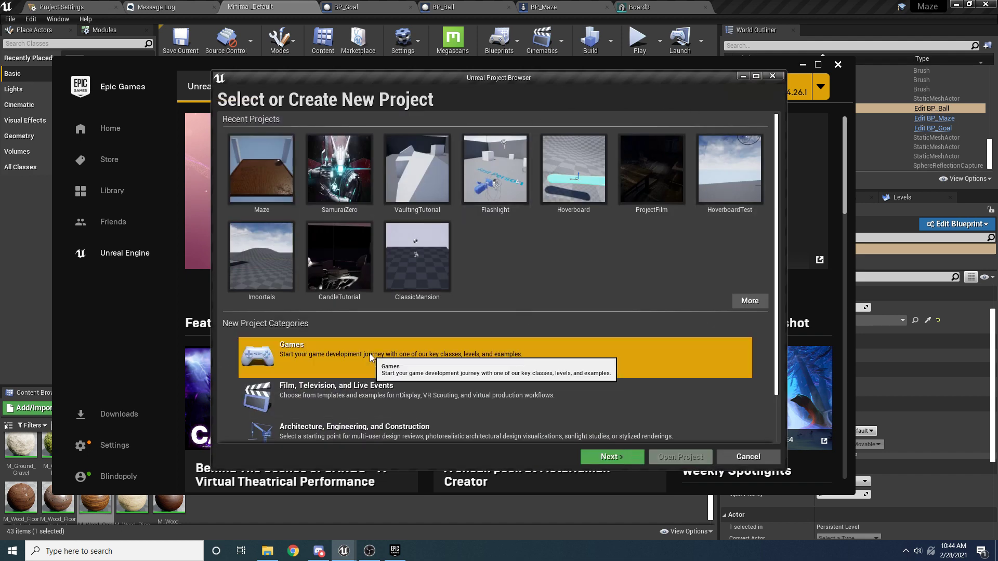
click(613, 457)
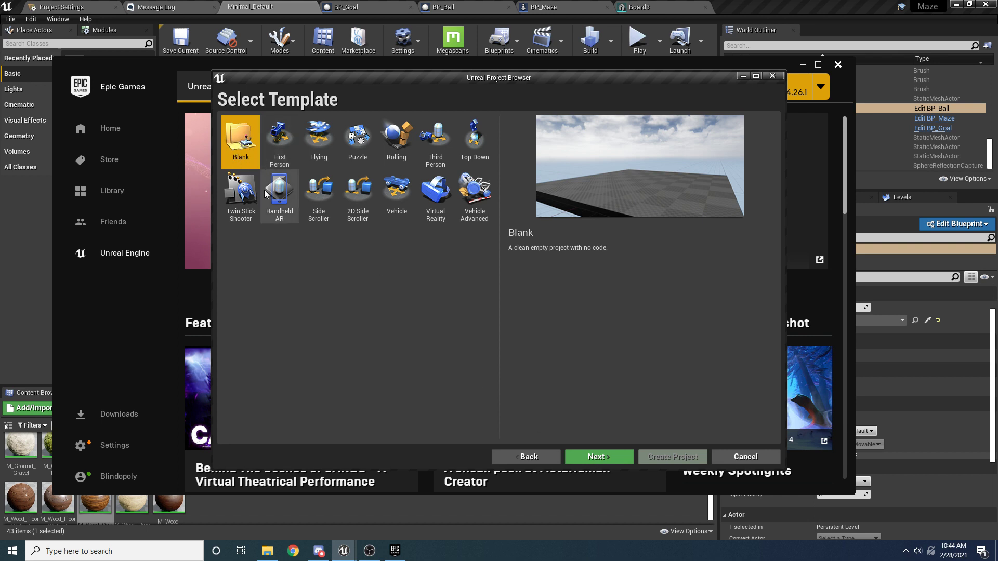
click(613, 455)
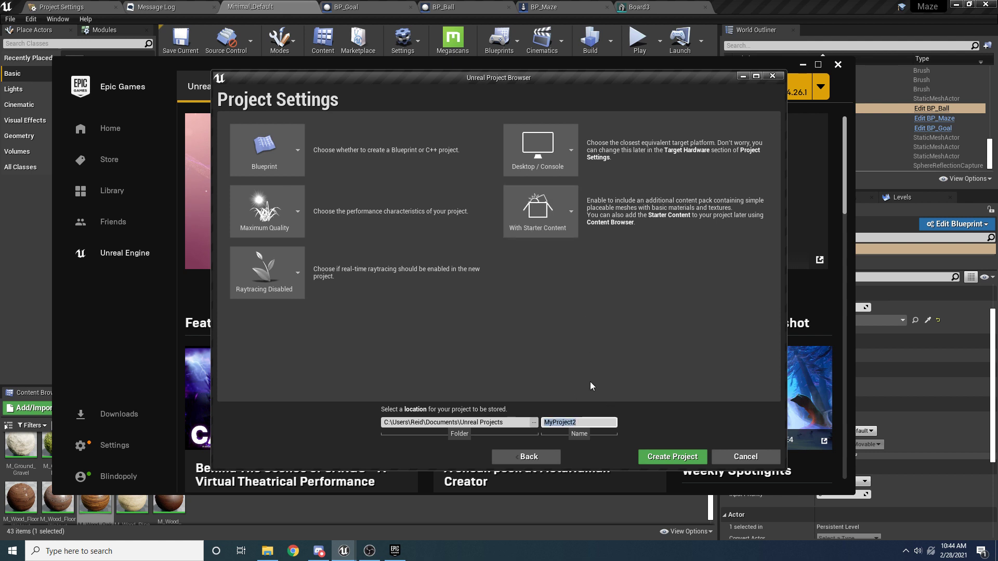
text(MazeTutorial)
click(665, 458)
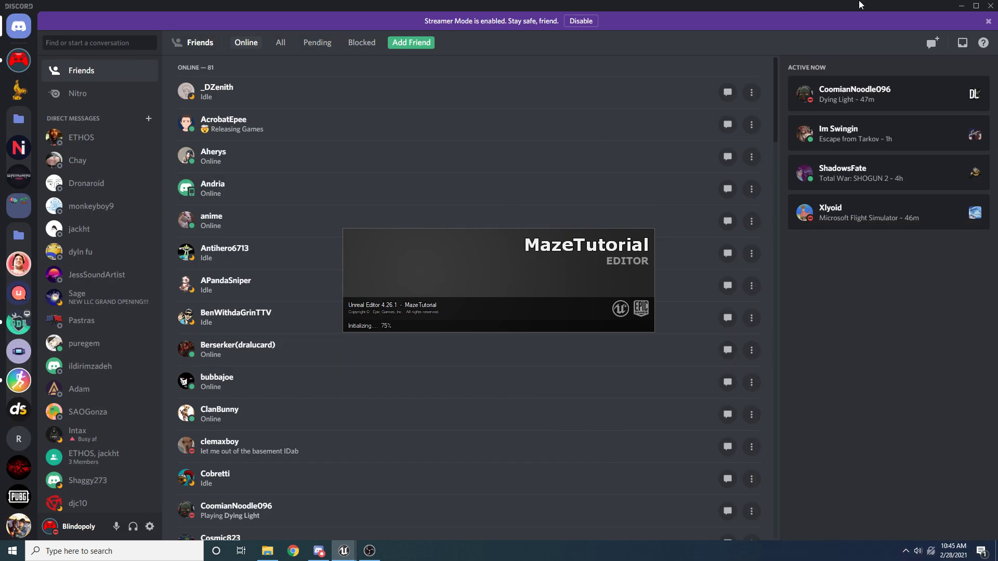
click(960, 8)
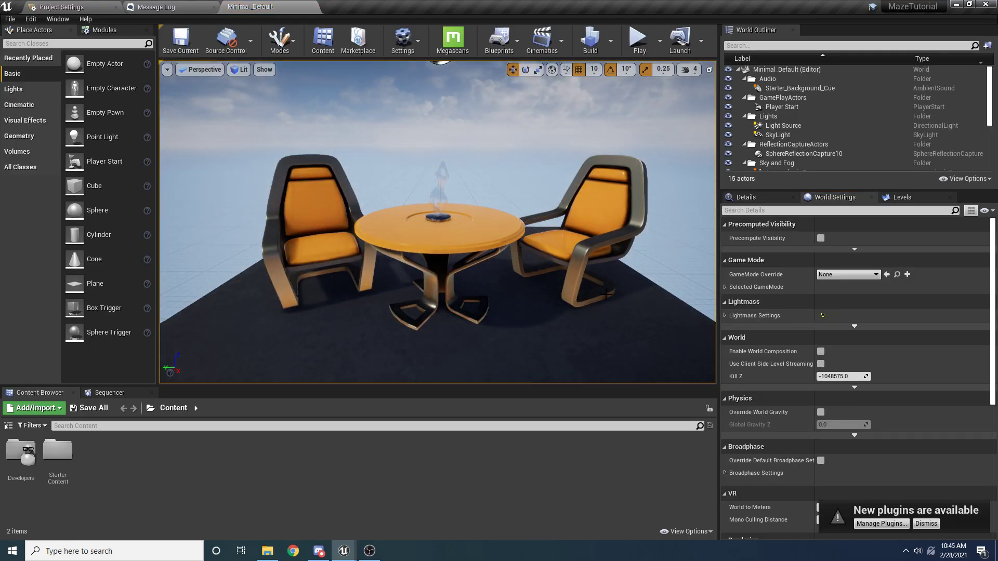
- Delete both floor meshes from the default level
right_drag(606, 294, 675, 302)
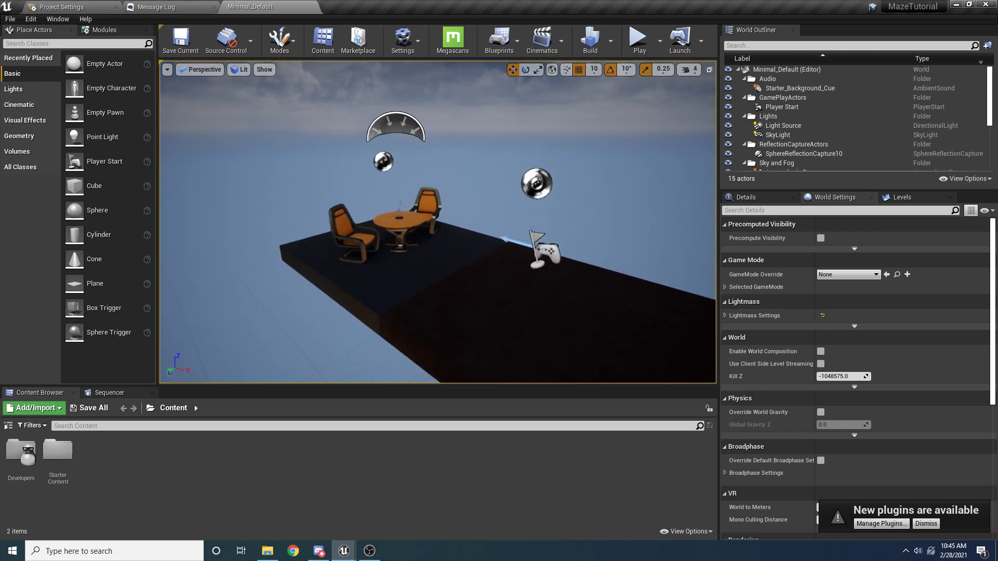
right_drag(562, 306, 547, 297)
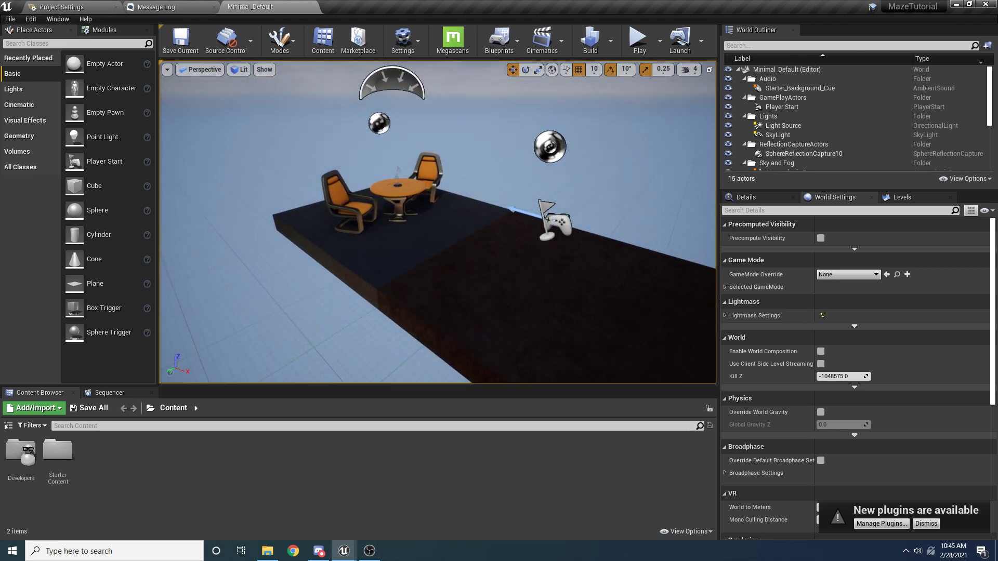
click(472, 277)
key(Delete)
click(448, 246)
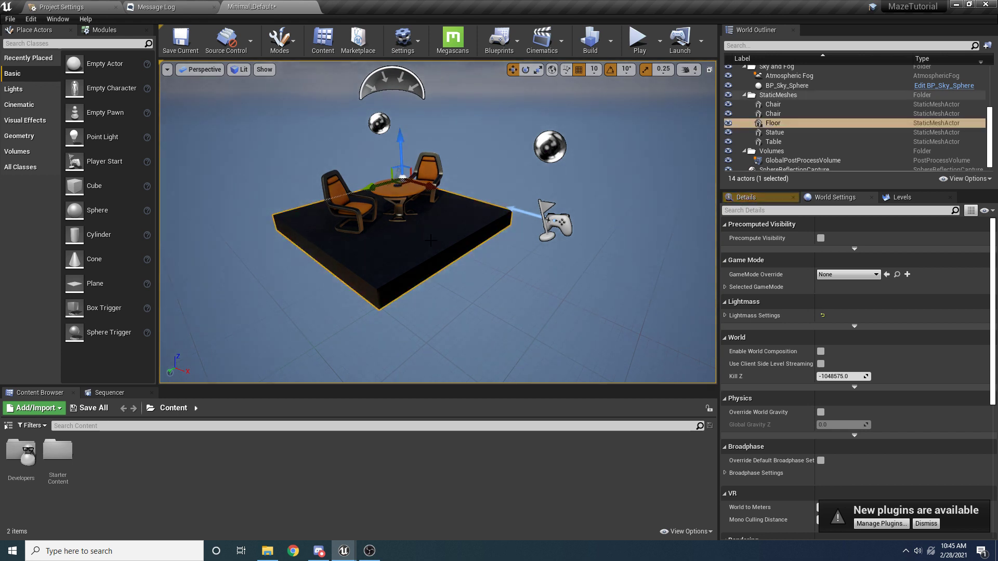
key(Delete)
- Delete the table, the statue and both chairs from the default level
click(397, 179)
key(Delete)
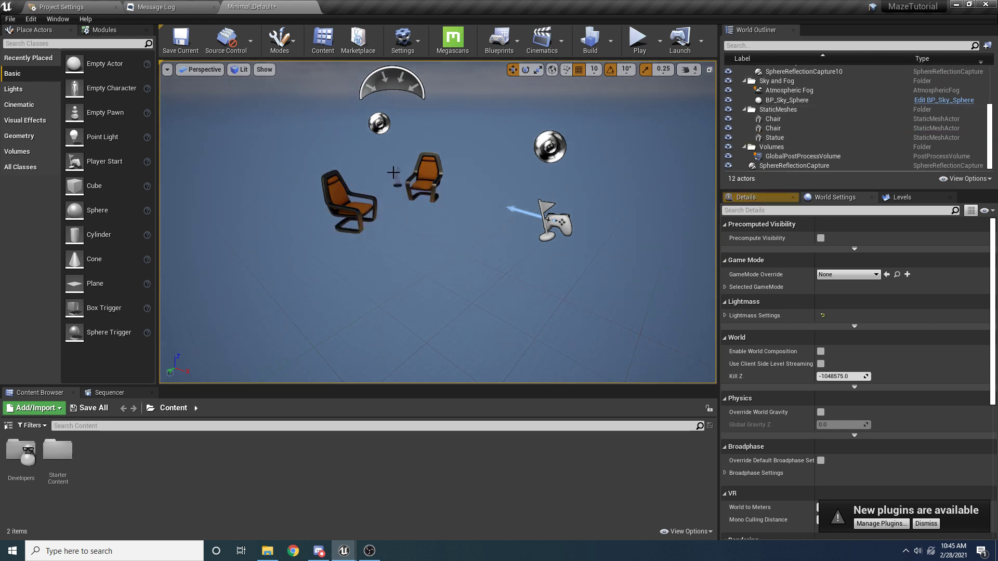
click(397, 185)
key(Delete)
click(421, 180)
key(Delete)
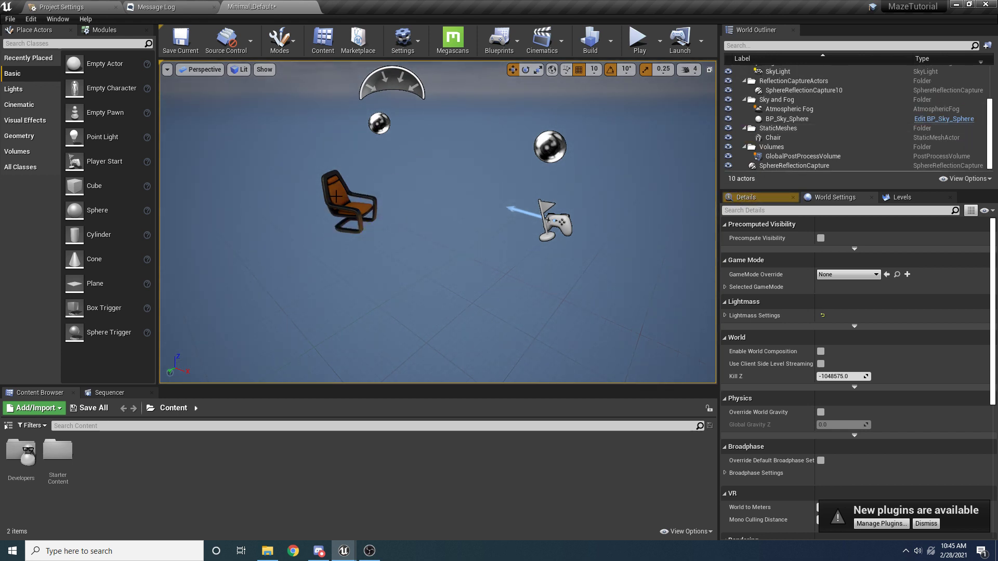
click(354, 203)
key(Delete)
- Place an additive Box geometry brush in the emptied level near the Player Start
right_drag(377, 209, 307, 200)
right_drag(408, 224, 410, 228)
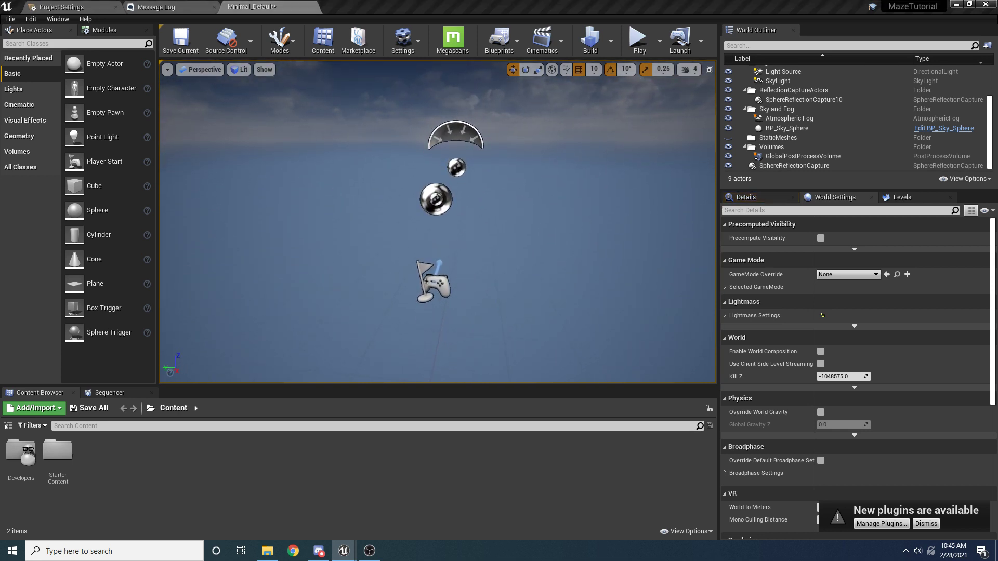
right_drag(442, 225, 468, 228)
key(s)
key(w)
key(d)
key(w)
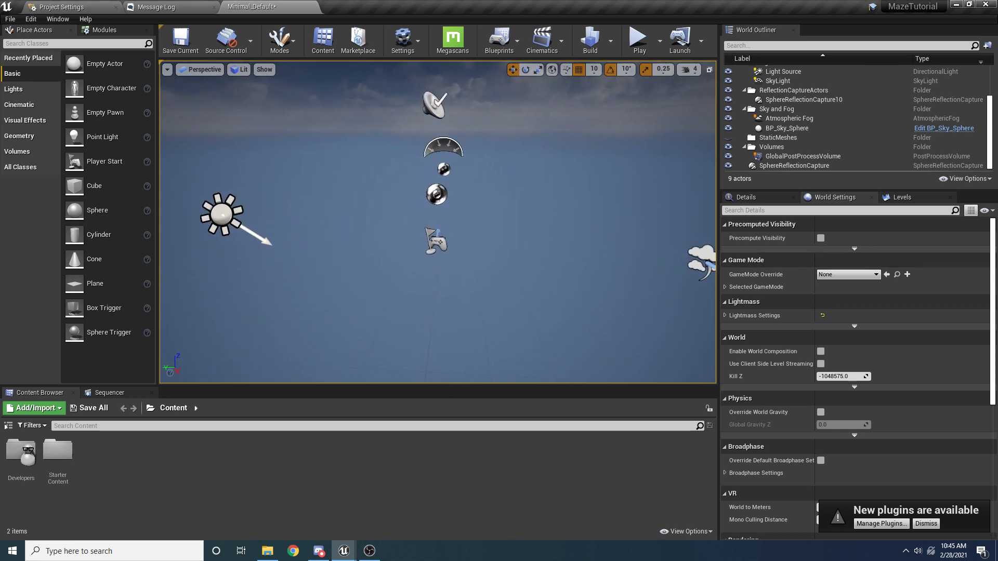
right_drag(401, 225, 445, 229)
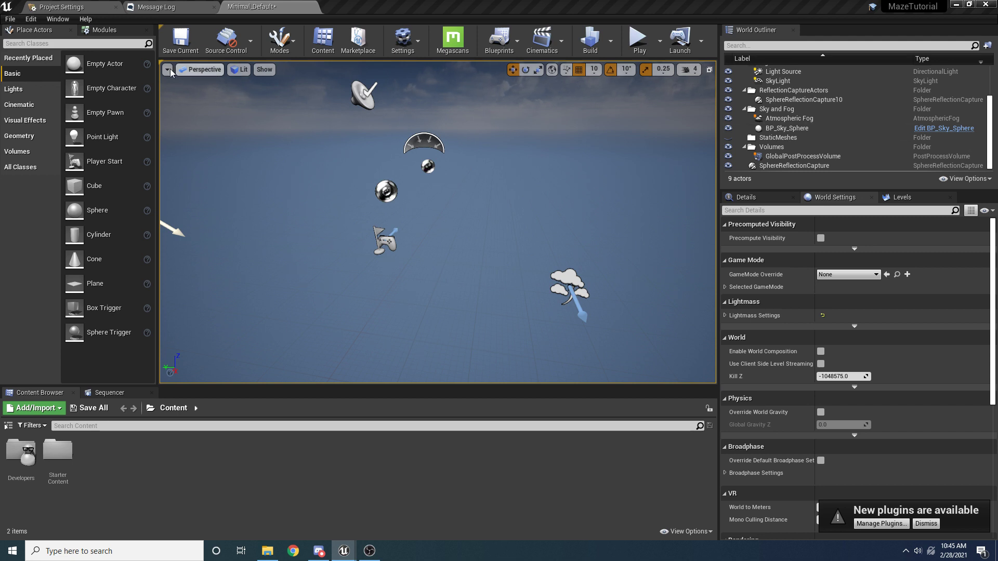
click(19, 138)
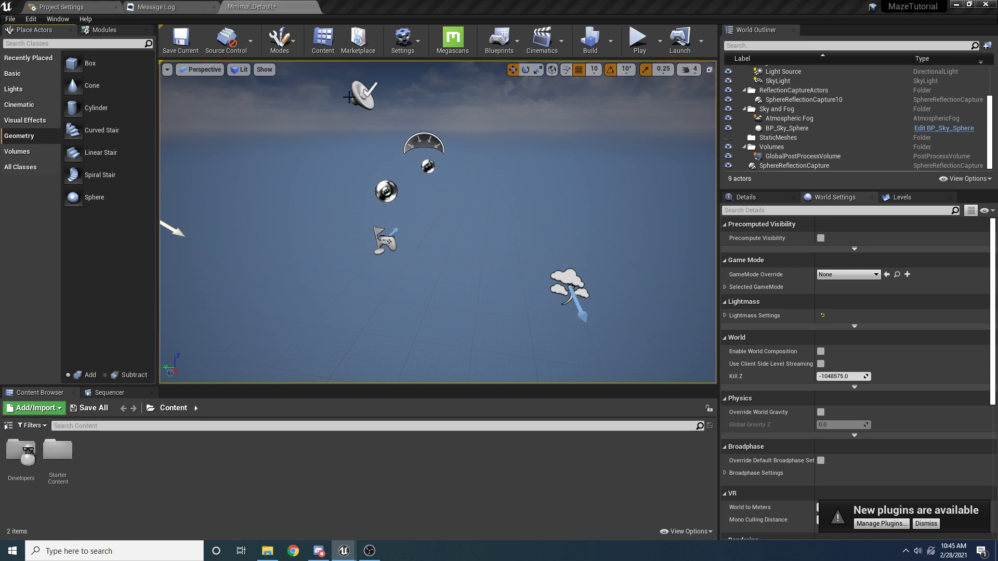
drag(83, 64, 494, 301)
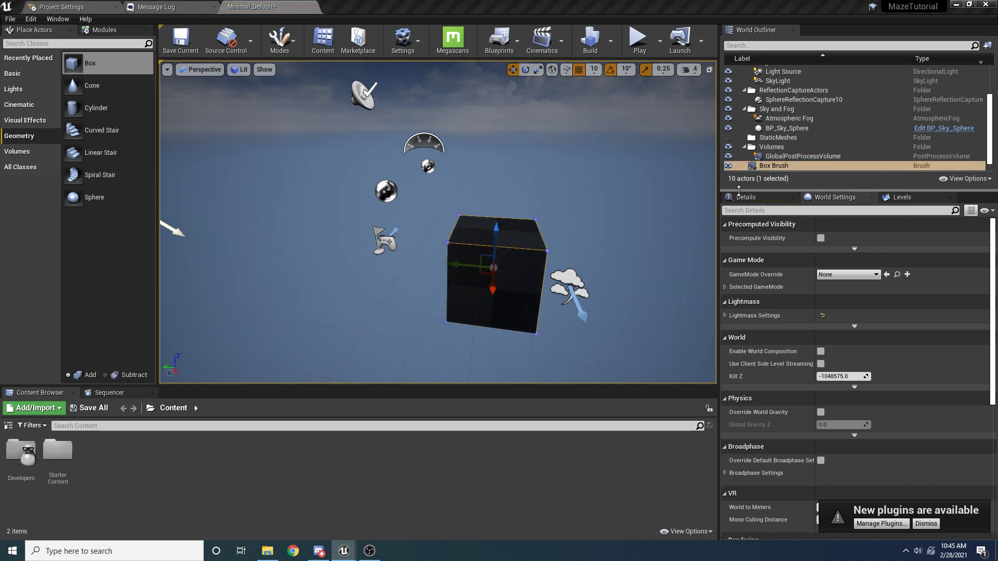
- Set the box brush's location to 0, 0, 0
click(836, 250)
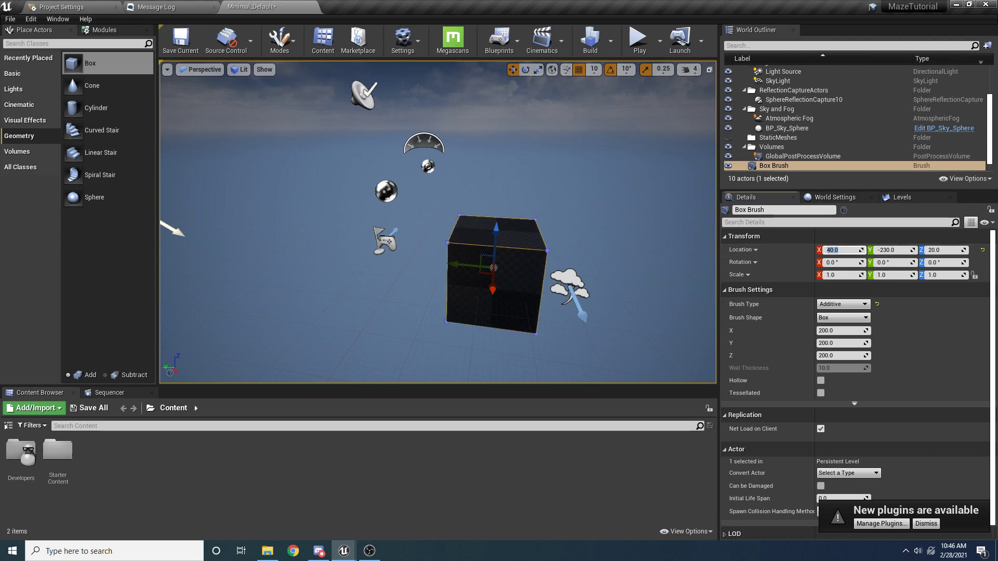
text(0)
key(Tab)
text(0)
key(Tab)
text(0)
key(Return)
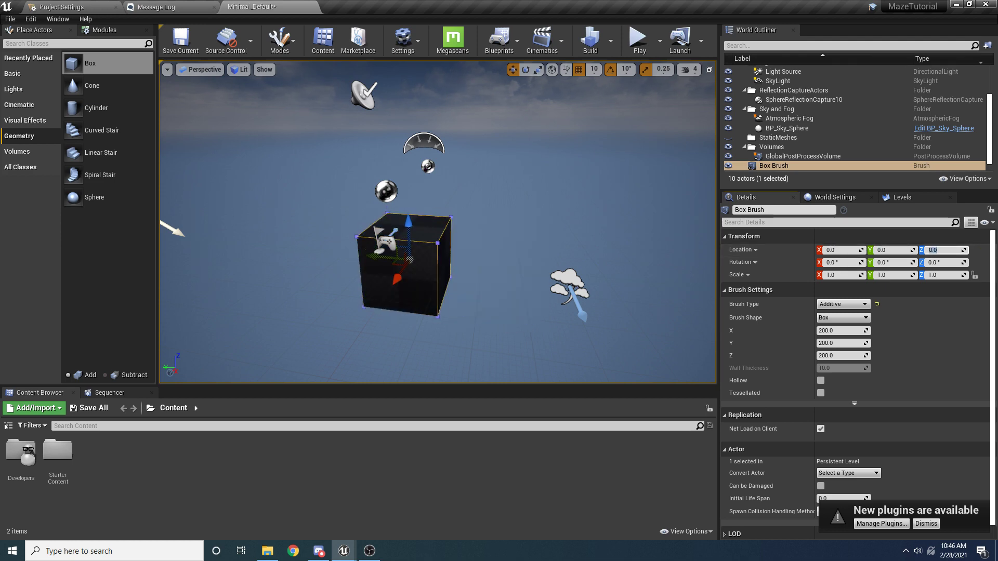
mouse_move(676, 150)
right_down()
mouse_move(624, 161)
mouse_move(405, 158)
mouse_move(317, 215)
right_up()
right_drag(475, 316, 474, 316)
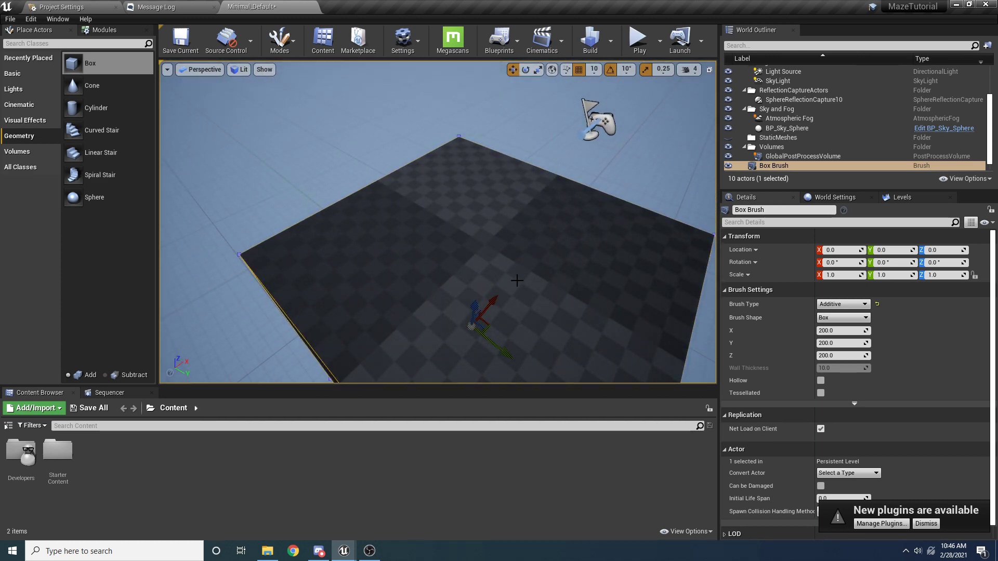
right_drag(518, 281, 640, 268)
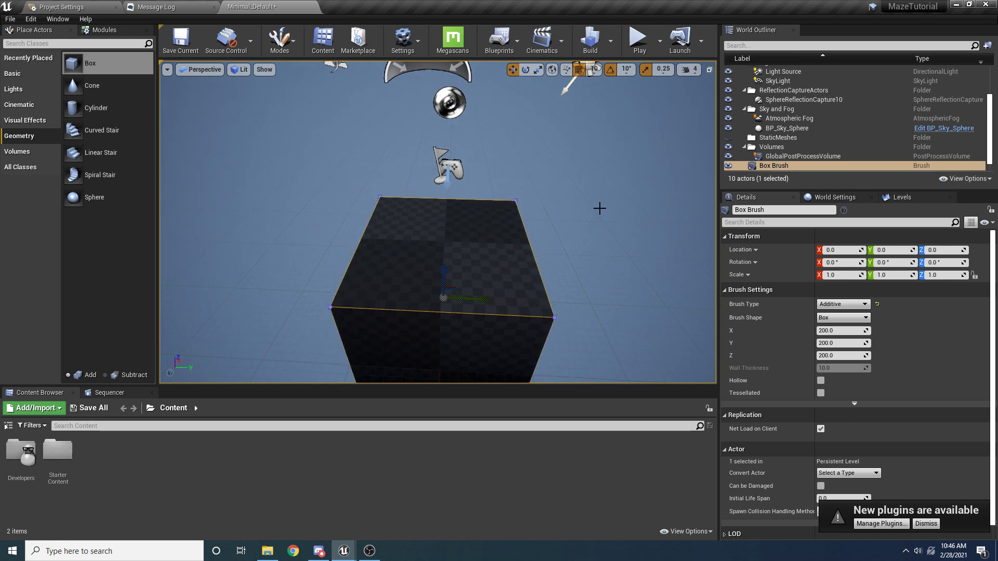
click(371, 557)
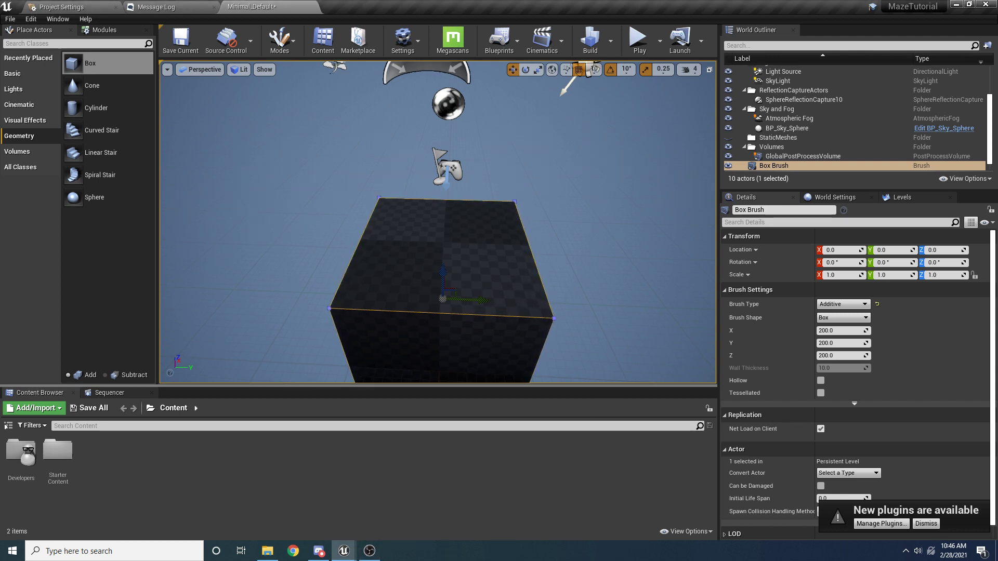
scroll(551, 292, down, 5)
scroll(571, 295, down, 1)
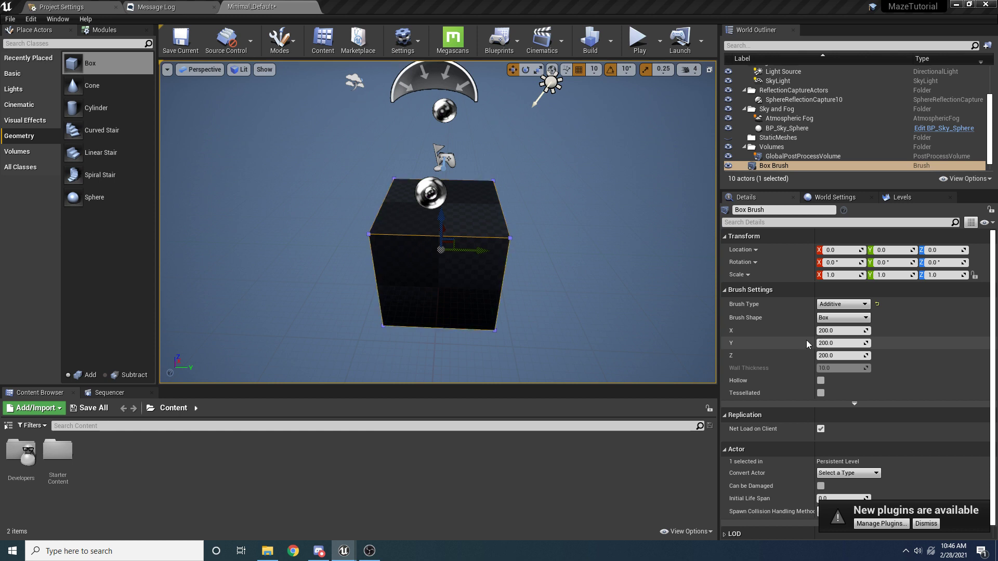
- Flatten the box brush into a maze board by setting its size to X 1000, Y 1000 and Z 20
click(842, 331)
text(1000)
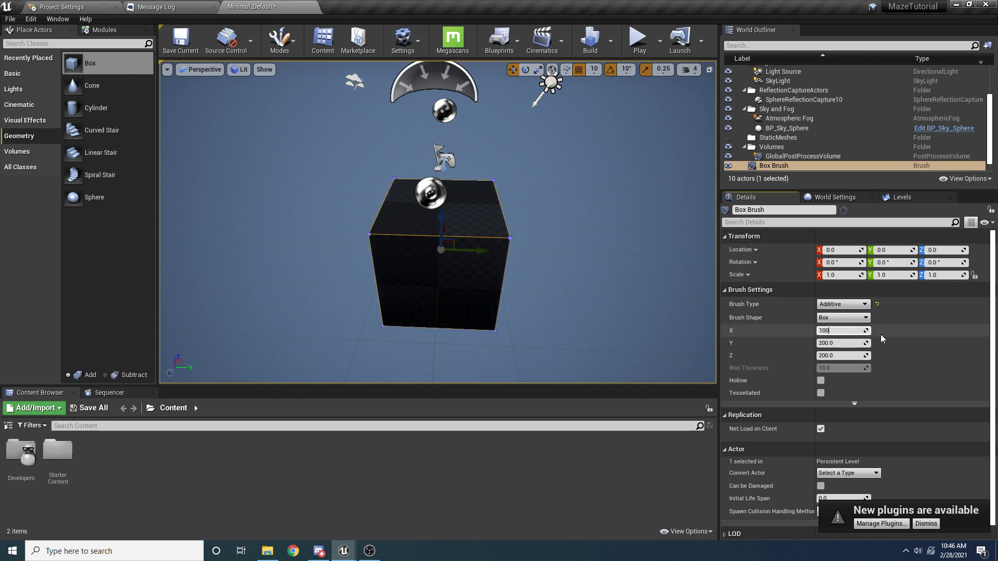
key(Return)
key(Tab)
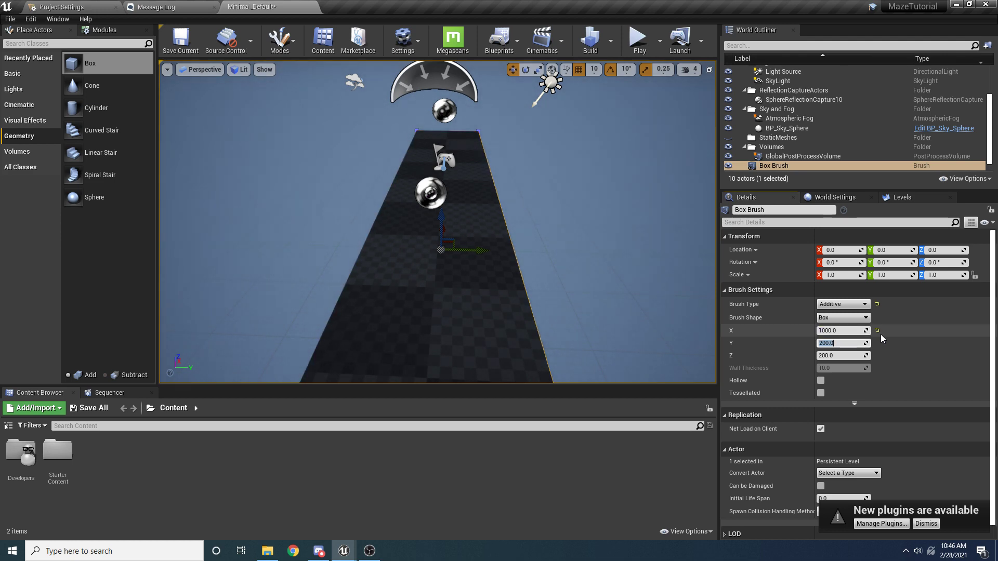
text(1000)
key(Return)
key(Tab)
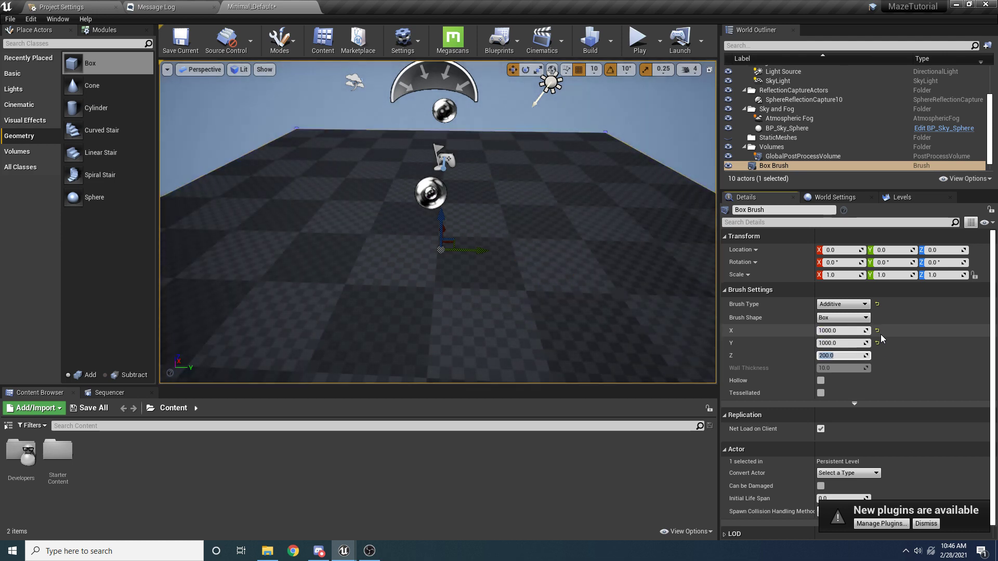
text(20)
key(Return)
scroll(437, 223, down, 3)
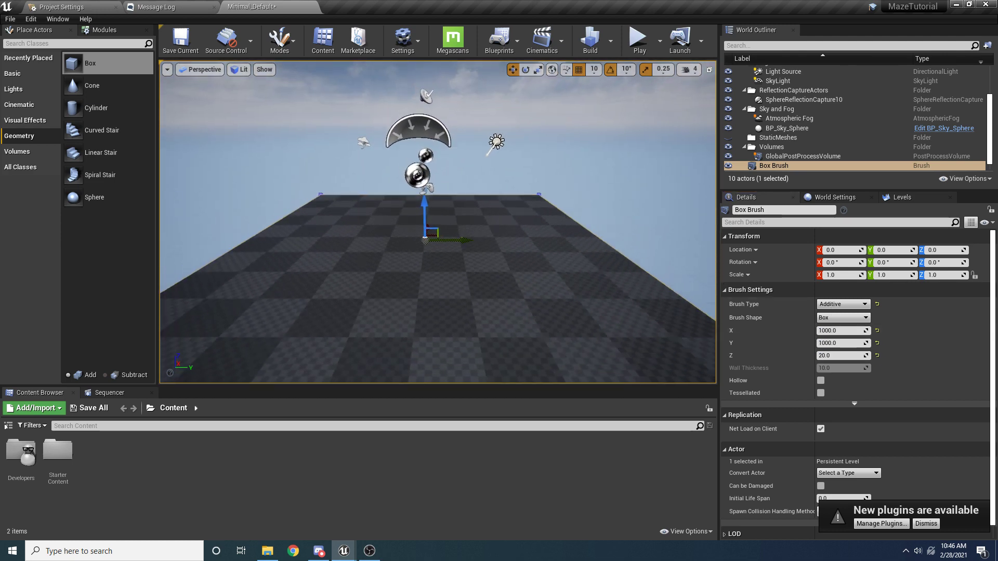
- Duplicate the board brush upward to Z 80 and set the copy's X size to 20 to make a wall strip
right_drag(438, 224, 421, 229)
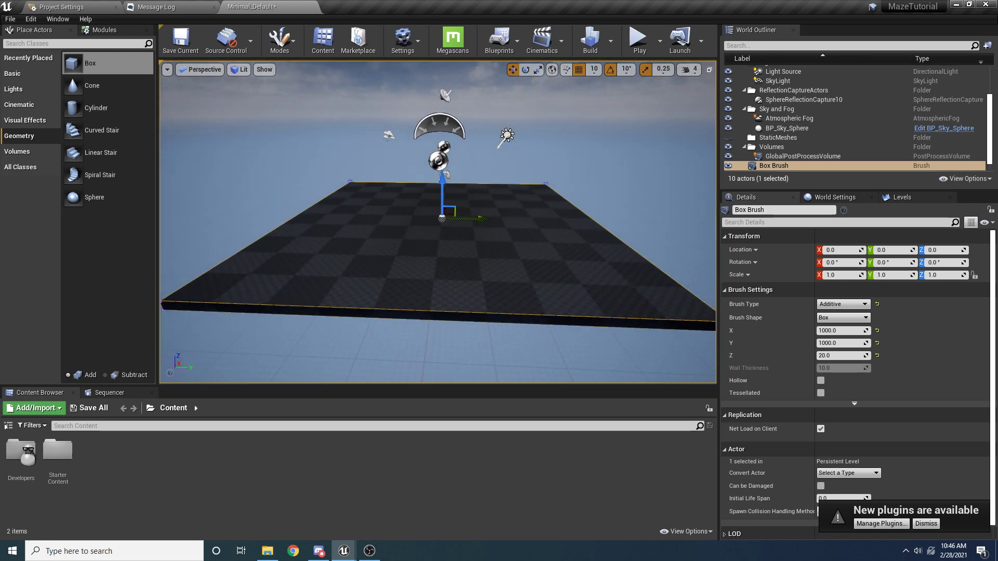
right_drag(431, 196, 382, 196)
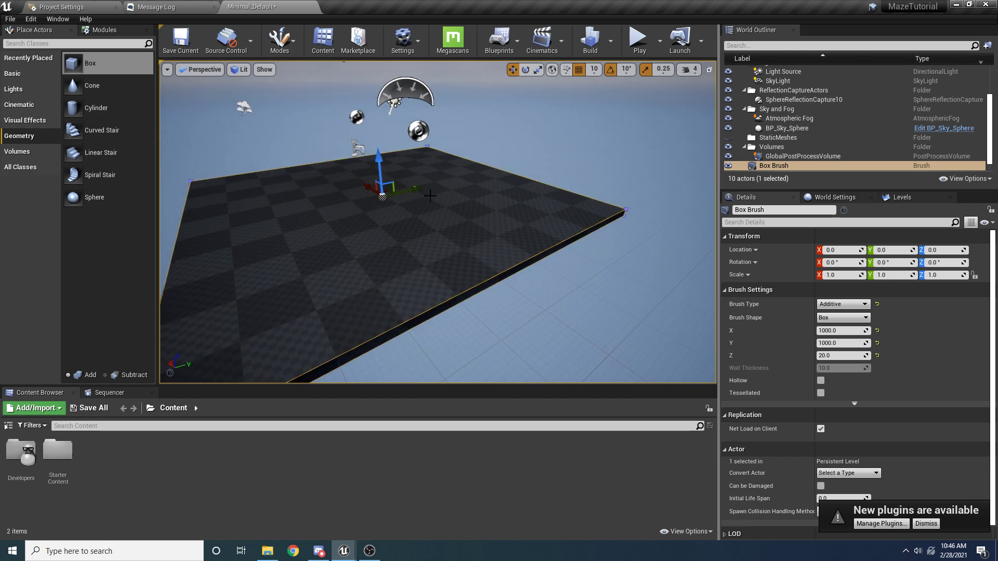
alt+drag(380, 169, 380, 144)
mouse_move(362, 172)
right_down()
mouse_move(372, 148)
mouse_move(372, 171)
mouse_move(424, 197)
right_up()
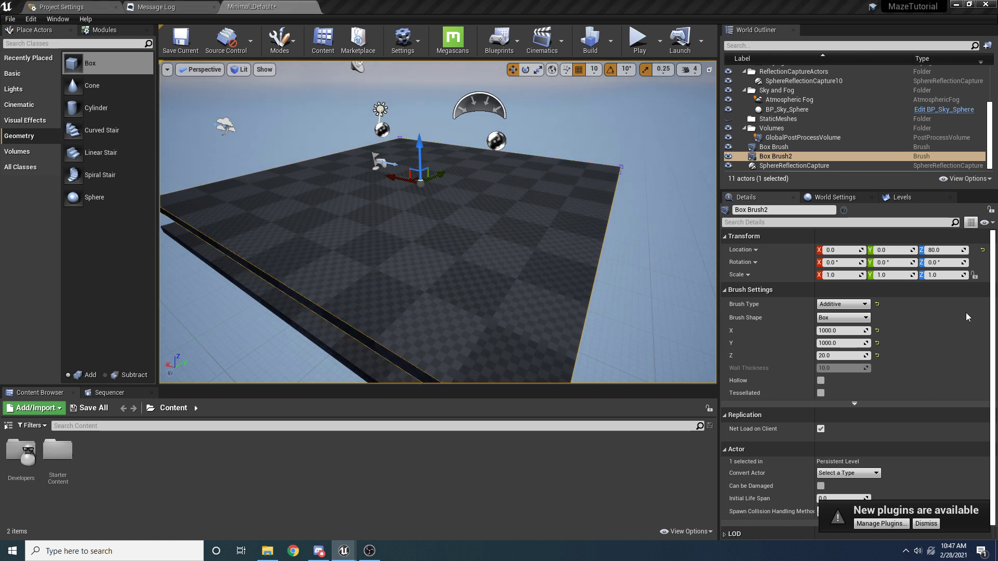
click(840, 331)
text(20)
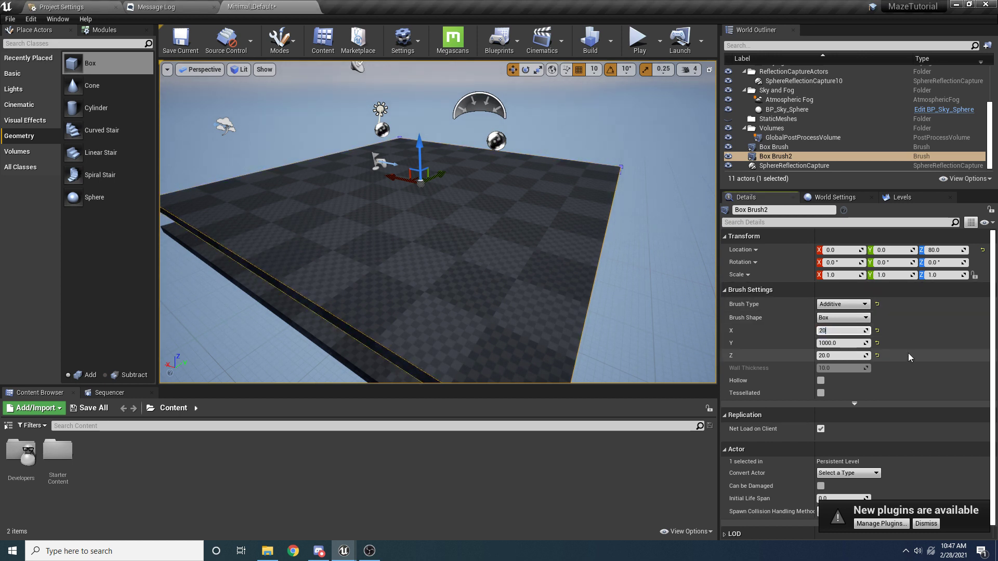
key(Return)
- Move the wall strip to X -490, Z 20 so it sits on the board along one edge
mouse_move(593, 319)
right_down()
mouse_move(527, 292)
mouse_move(593, 319)
right_up()
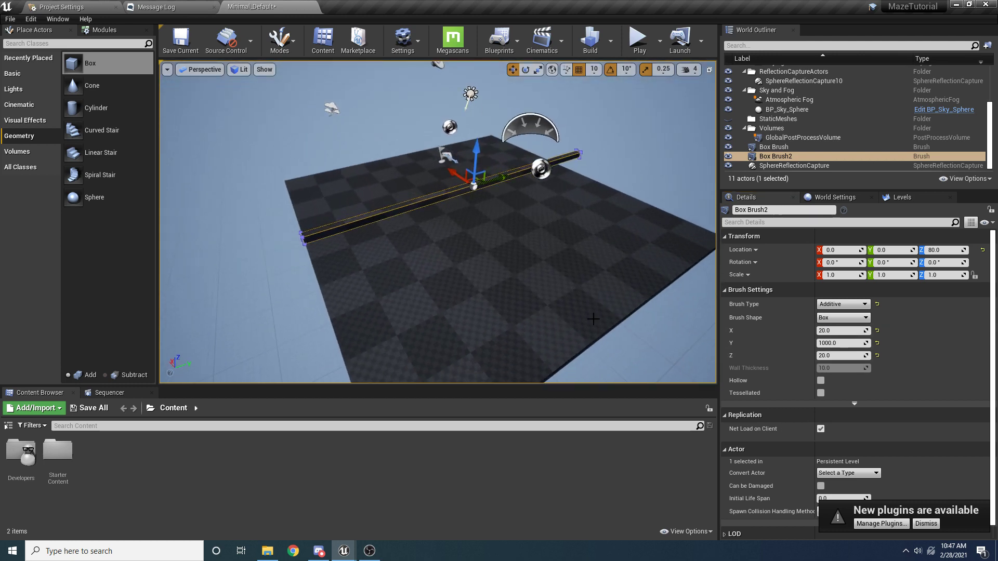
drag(450, 172, 561, 248)
mouse_move(561, 248)
right_down()
mouse_move(624, 197)
mouse_move(614, 205)
mouse_move(603, 177)
right_up()
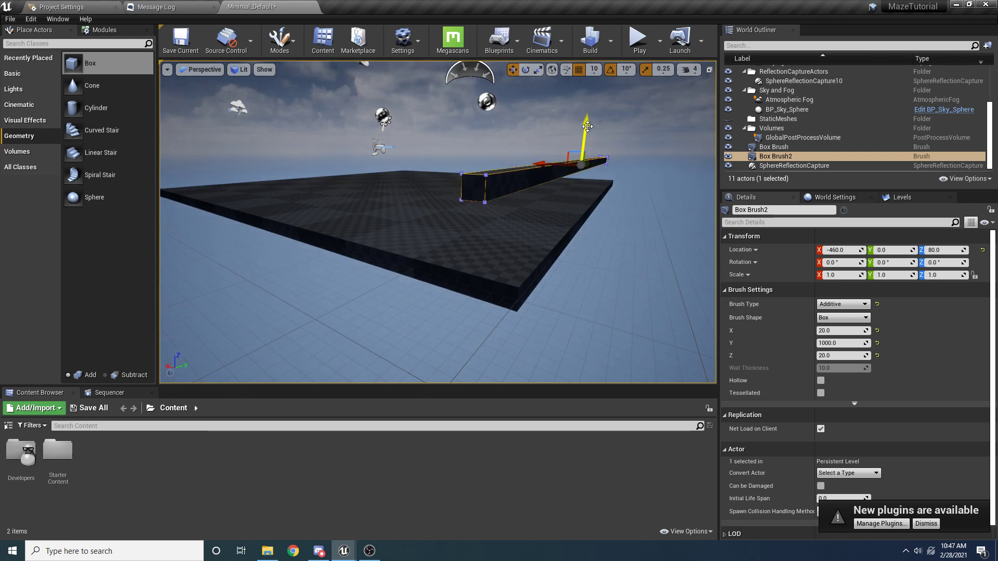
drag(587, 127, 588, 159)
drag(537, 191, 548, 193)
- Duplicate the edge wall to the opposite edge of the board at X 490
right_drag(531, 210, 494, 180)
alt+drag(473, 170, 269, 153)
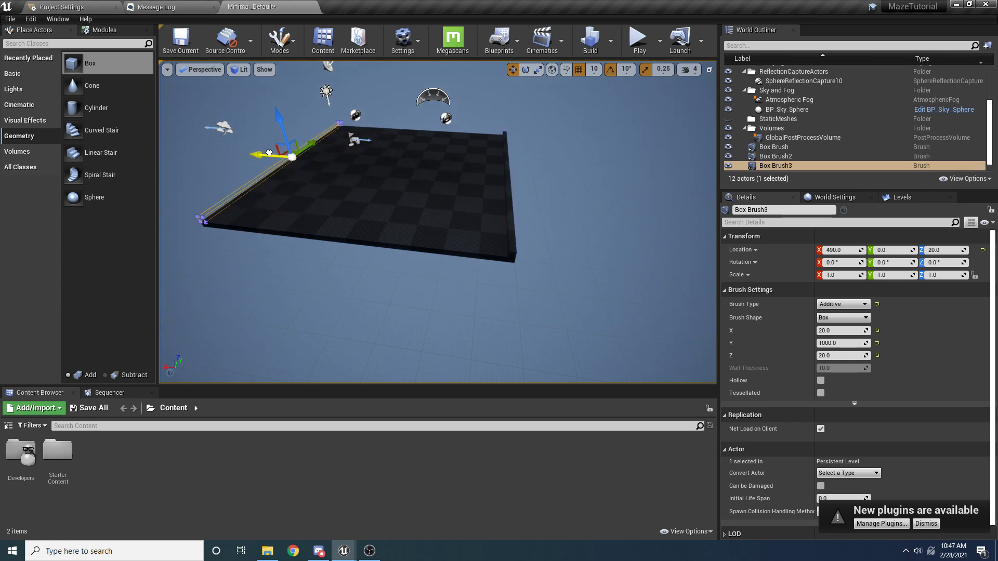
mouse_move(268, 155)
right_down()
mouse_move(251, 161)
mouse_move(294, 126)
right_up()
key(w)
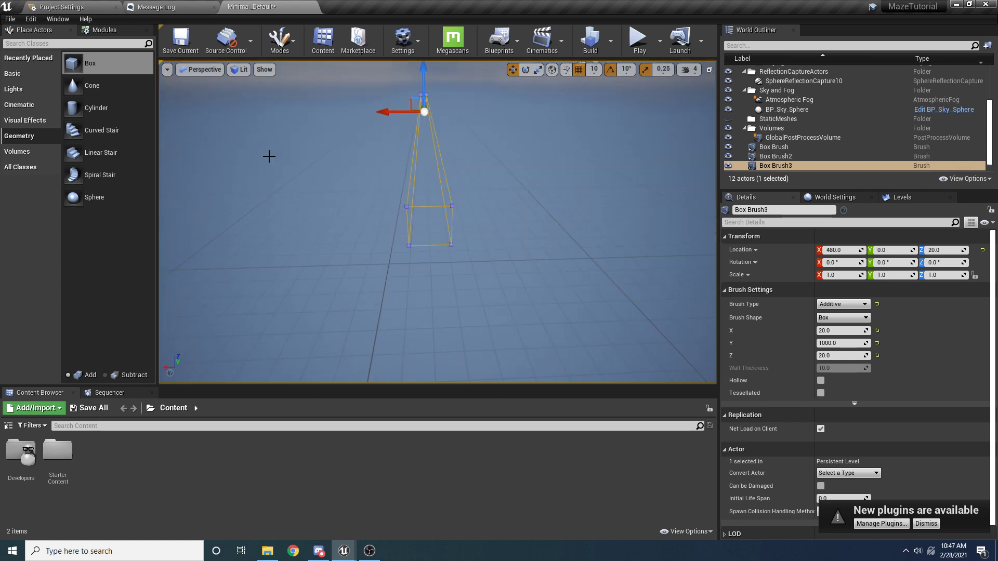
key(s)
right_drag(439, 176, 343, 166)
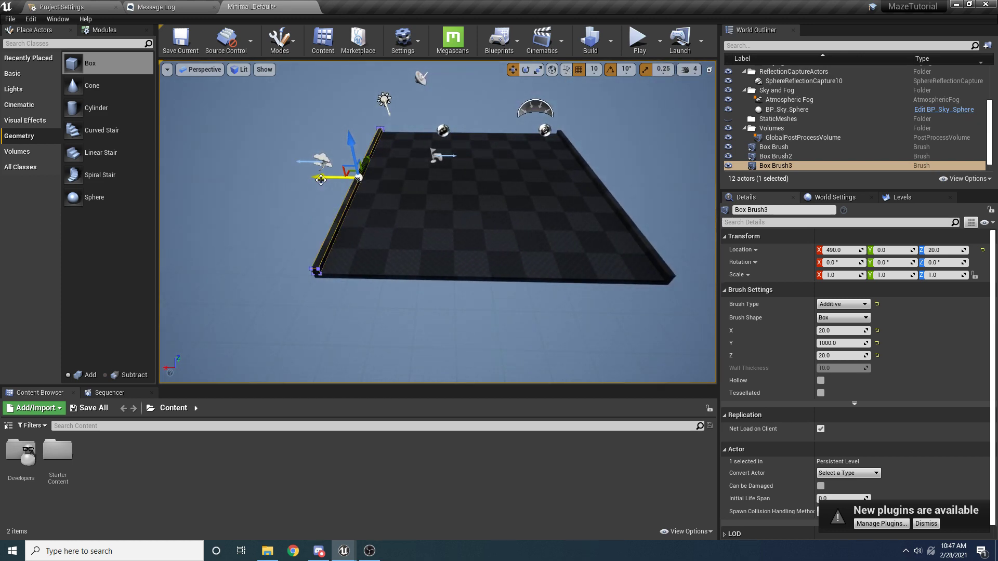
- Duplicate the X 490 wall, rotate the copy 90° about Z, and place it along an adjacent board edge at X 0, Y -490
alt+drag(320, 179, 339, 181)
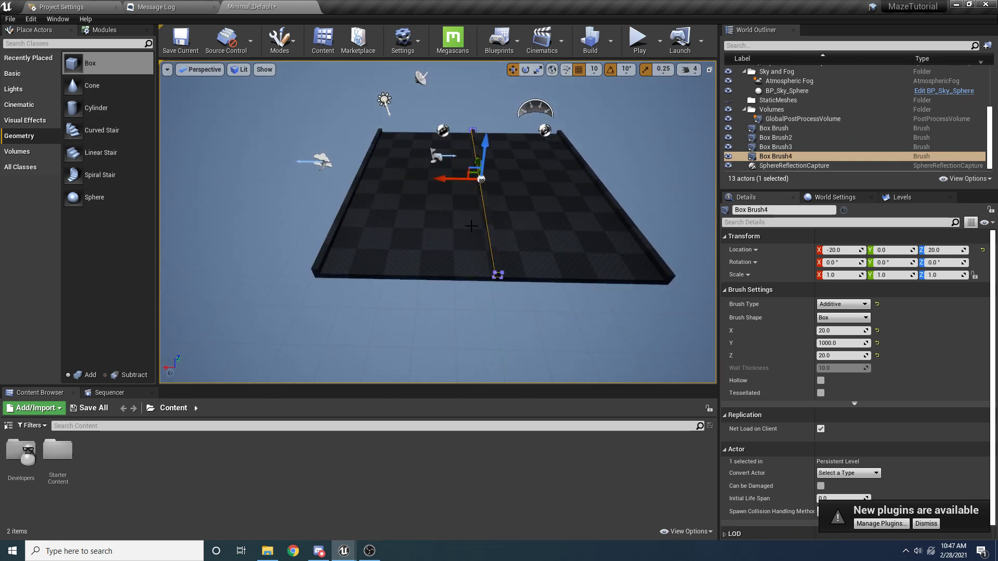
key(d)
right_drag(471, 226, 375, 229)
key(e)
mouse_move(376, 231)
mouse_down()
mouse_move(343, 230)
mouse_move(314, 205)
mouse_move(336, 182)
mouse_move(453, 258)
mouse_up()
key(r)
right_drag(452, 258, 463, 252)
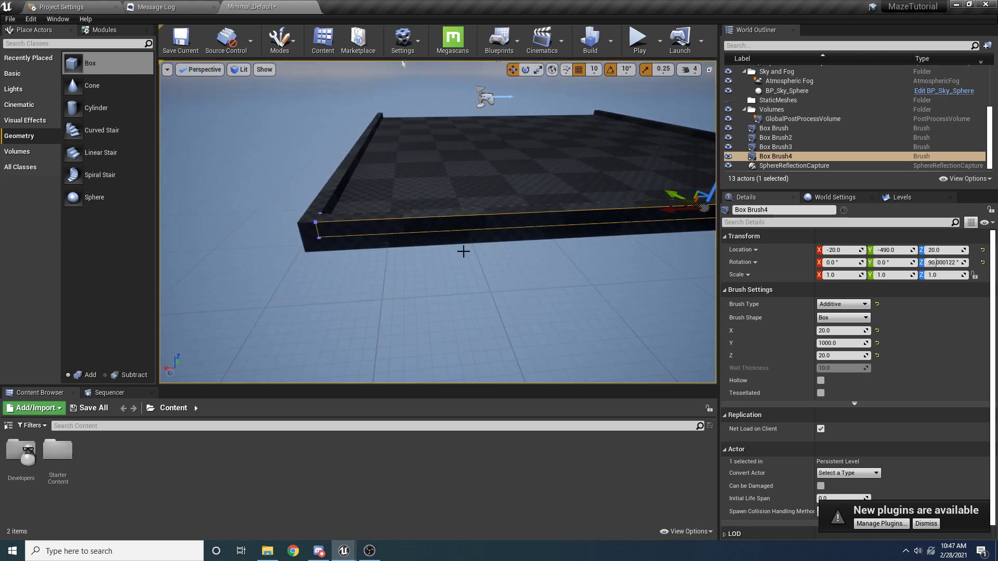
drag(674, 212, 669, 211)
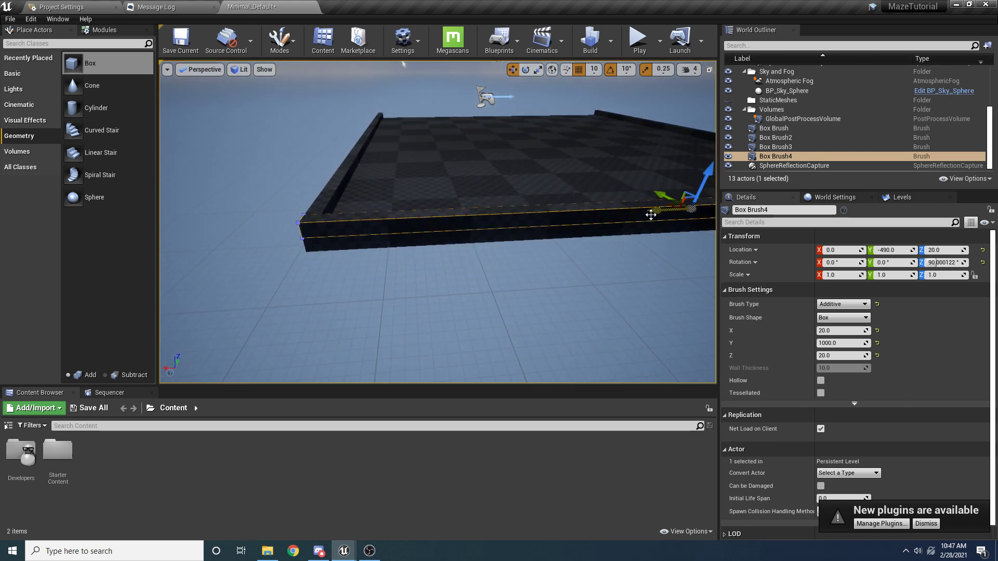
- Duplicate the Y -490 side wall to the opposite board edge at Y 490, closing the outer frame
right_drag(651, 214, 598, 244)
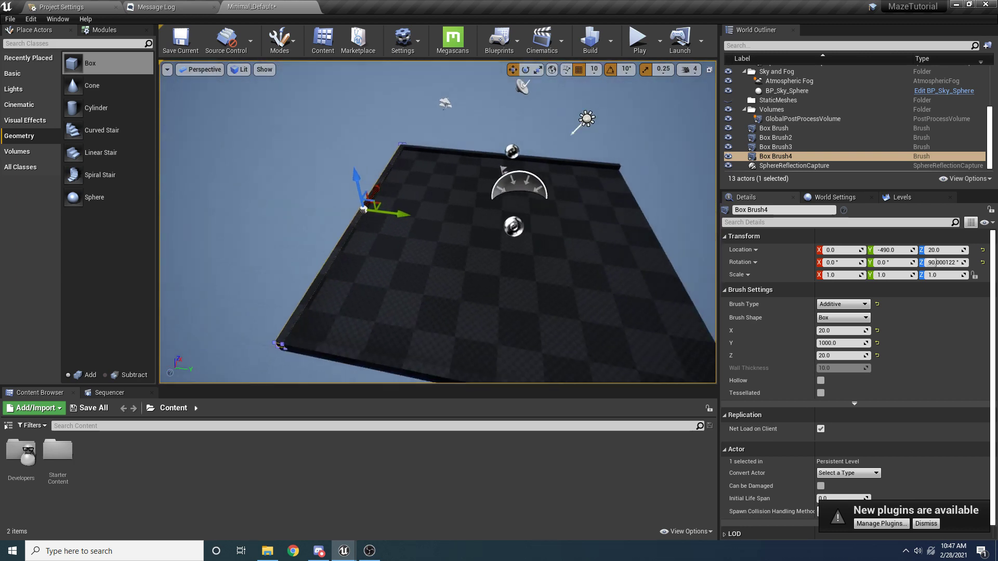
right_drag(458, 208, 450, 206)
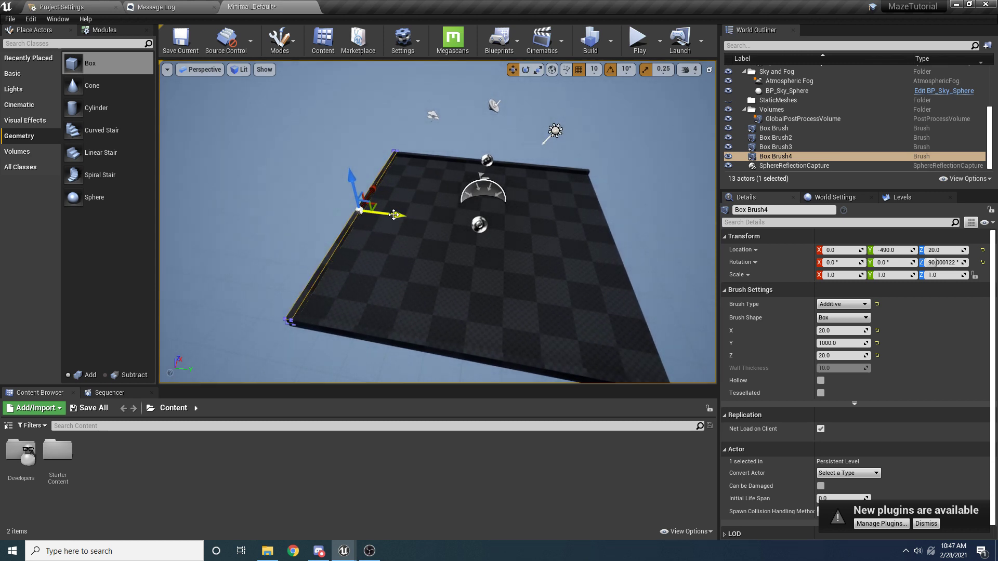
alt+drag(389, 214, 640, 245)
right_drag(640, 246, 546, 250)
right_drag(602, 308, 671, 277)
drag(646, 348, 651, 358)
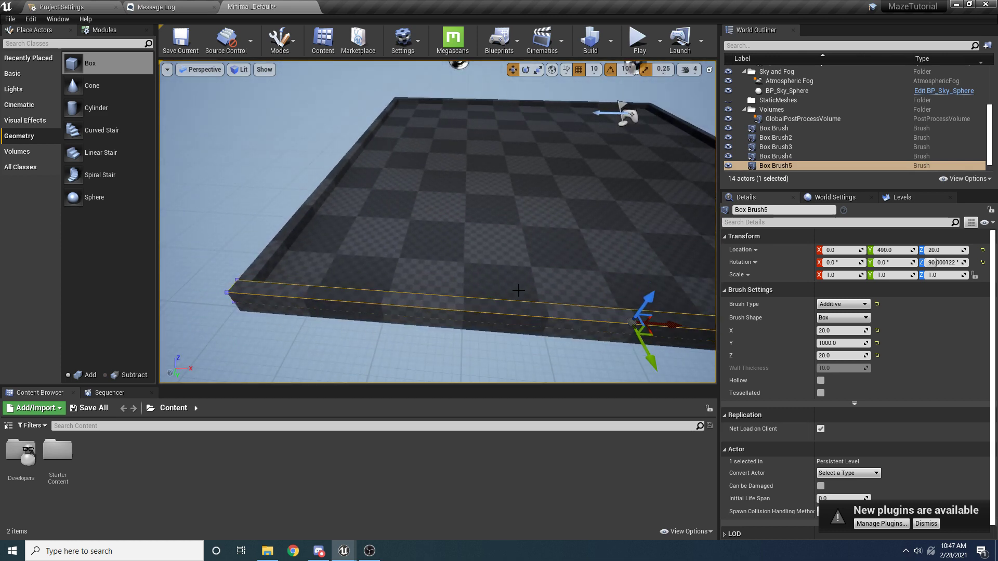
- Duplicate the X -490 edge wall twice into the board as parallel inner walls, the second one at X 80
mouse_move(517, 292)
right_down()
mouse_move(623, 286)
mouse_move(634, 257)
mouse_move(687, 260)
right_up()
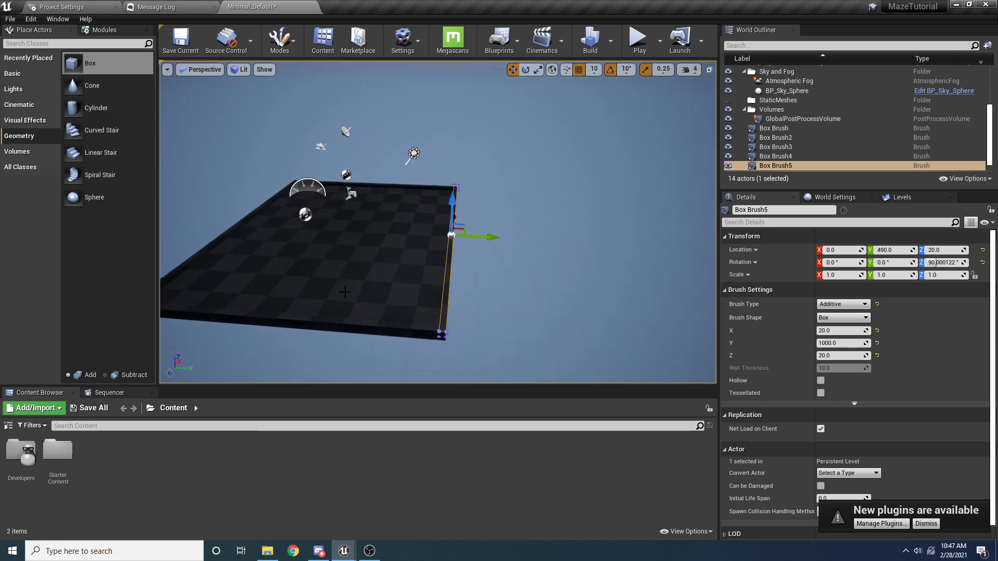
click(388, 289)
mouse_move(387, 290)
right_down()
mouse_move(372, 298)
mouse_move(372, 272)
right_up()
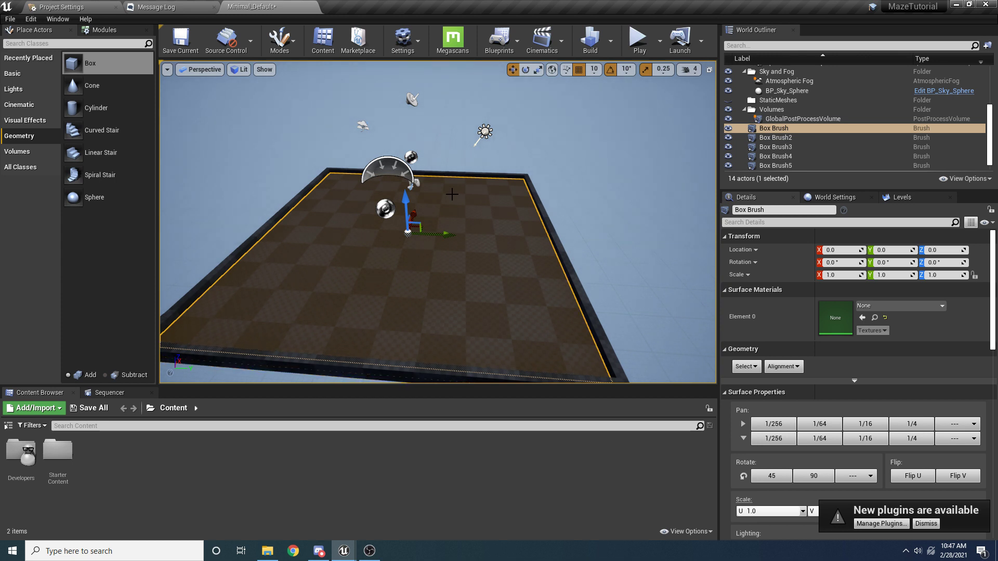
key(f)
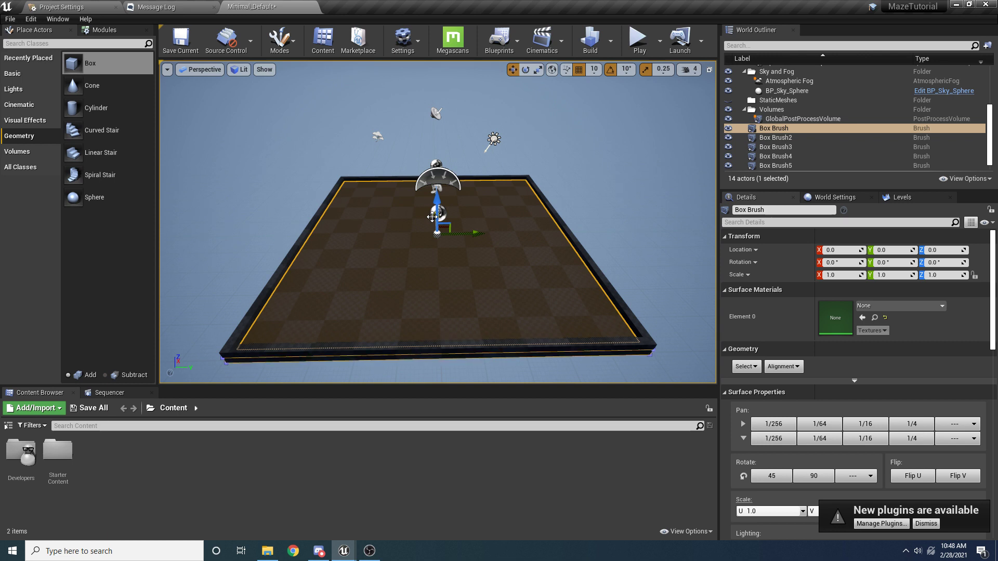
click(406, 350)
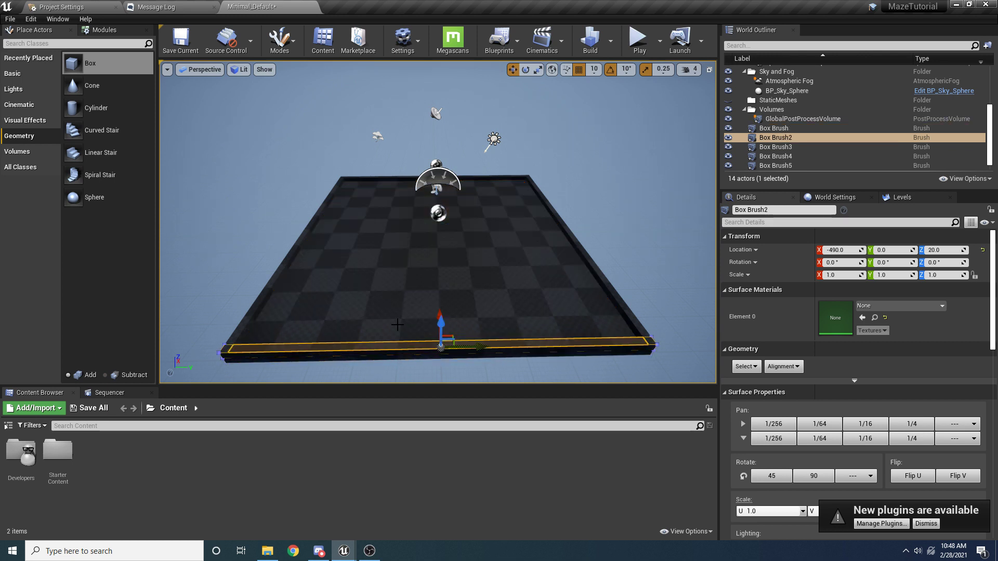
right_drag(437, 222, 479, 222)
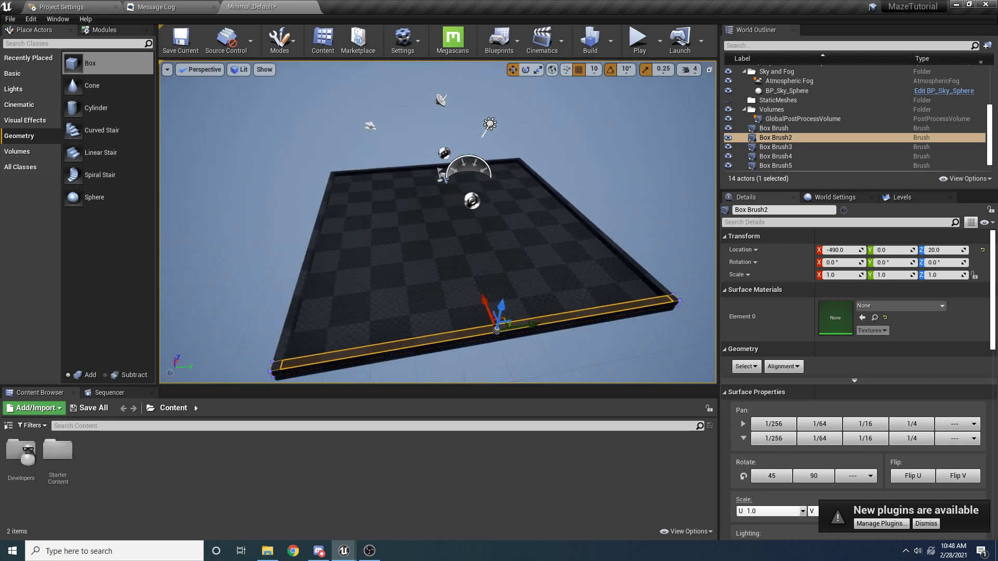
alt+drag(484, 301, 438, 185)
right_drag(413, 220, 437, 220)
alt+drag(434, 221, 455, 221)
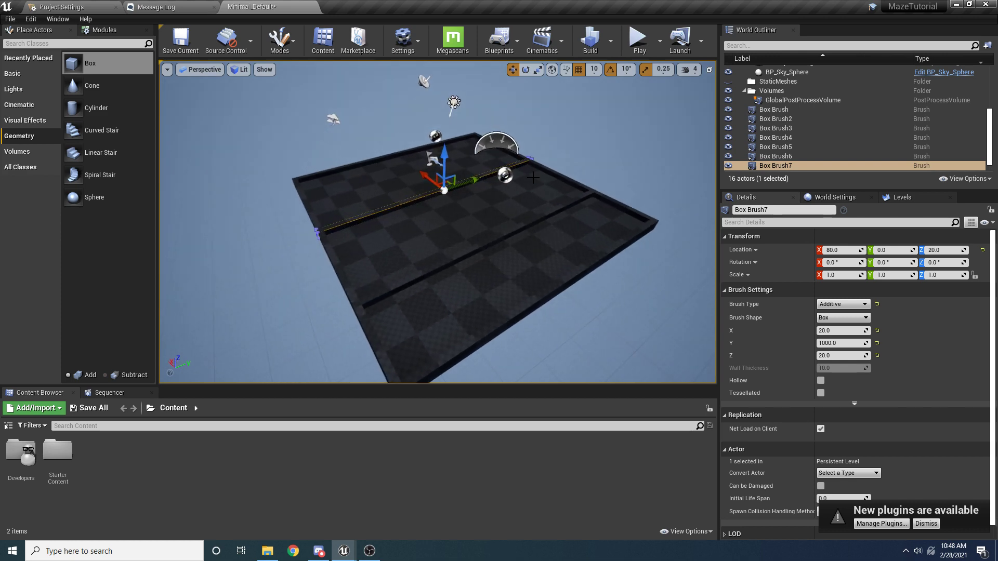
- Duplicate the Y 490 side wall twice into the board as perpendicular inner walls, the second one at Y -200
click(548, 168)
mouse_move(566, 159)
alt+mouse_down()
mouse_move(512, 188)
mouse_move(391, 219)
alt+mouse_up()
key(w)
- Duplicate the Y -200 inner wall to Y -70 and make the copy a subtractive brush
right_drag(434, 262, 455, 278)
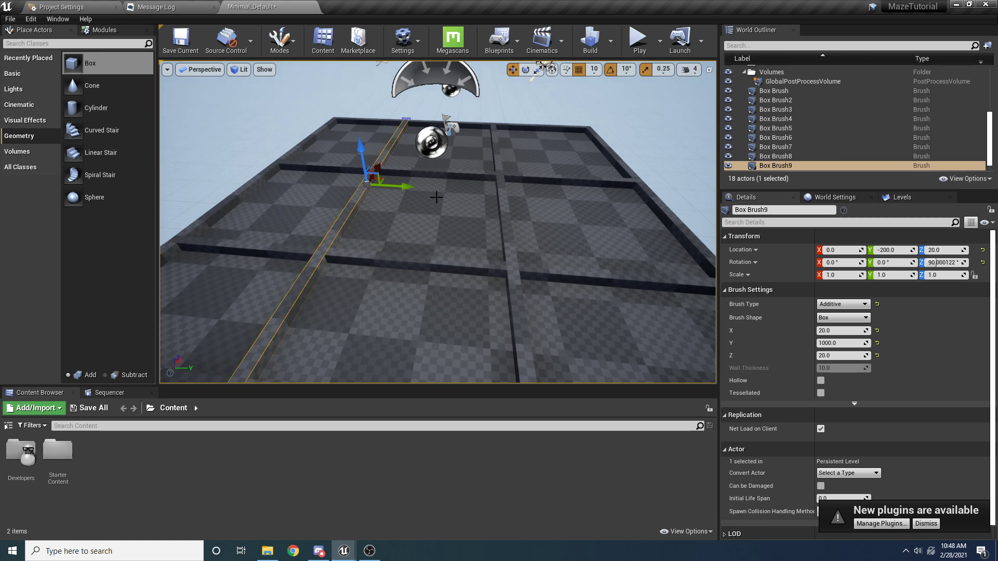
scroll(397, 209, down, 4)
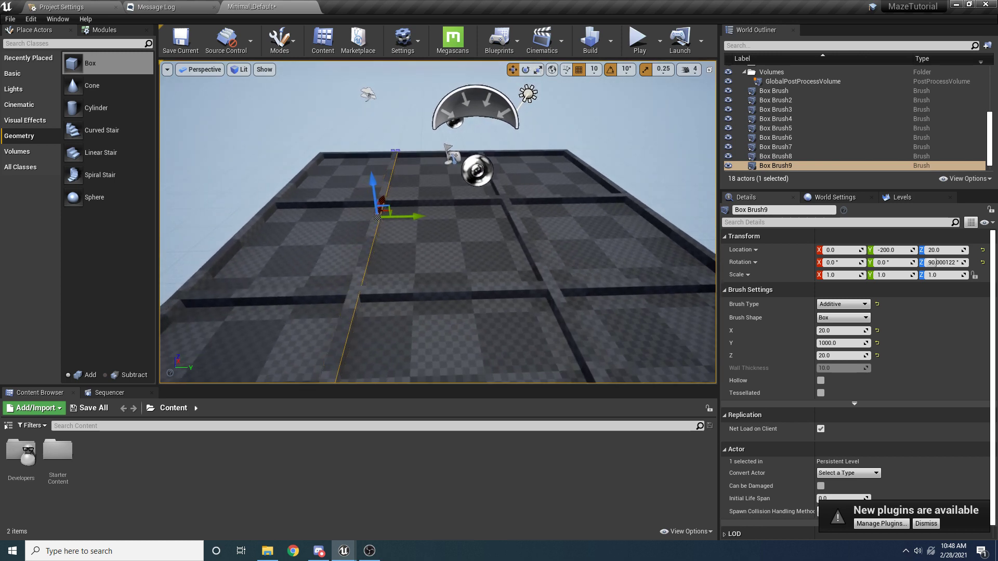
alt+drag(409, 217, 429, 217)
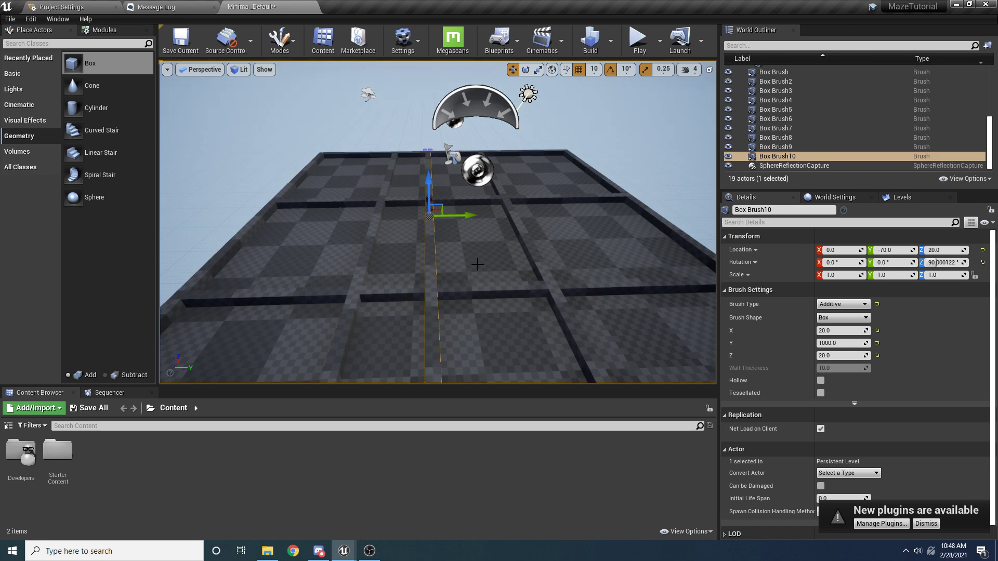
click(851, 307)
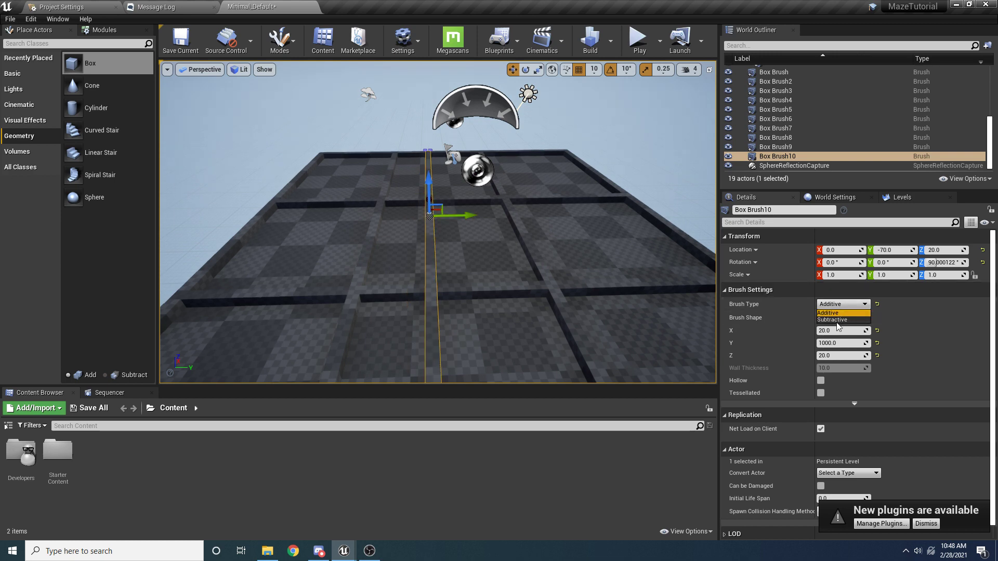
click(836, 321)
- Set the subtractive brush's X and Y size to 40 so it becomes a small square cutter
right_drag(370, 253, 370, 252)
key(w)
right_drag(519, 272, 520, 272)
key(a)
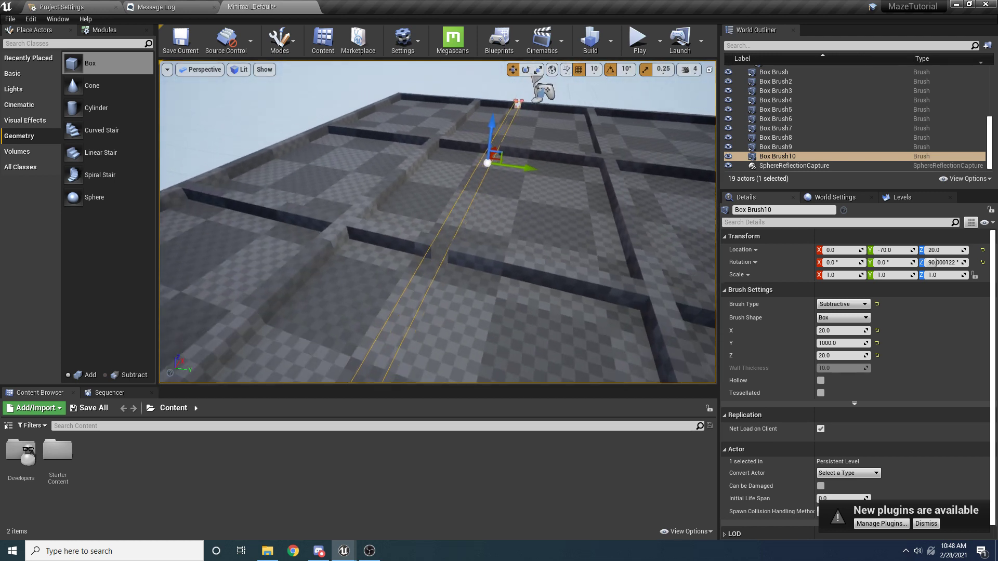
click(840, 330)
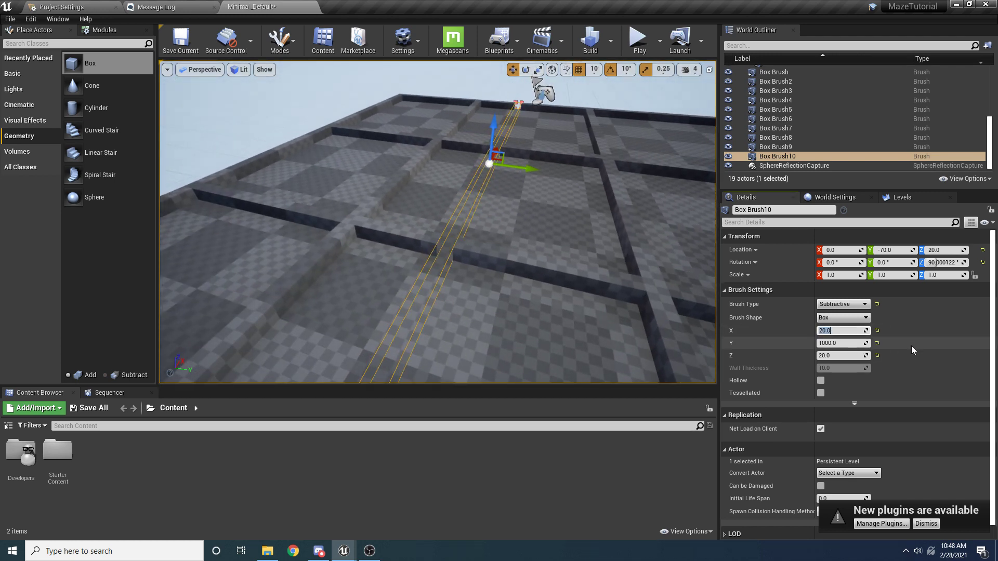
text(40)
key(Tab)
text(40)
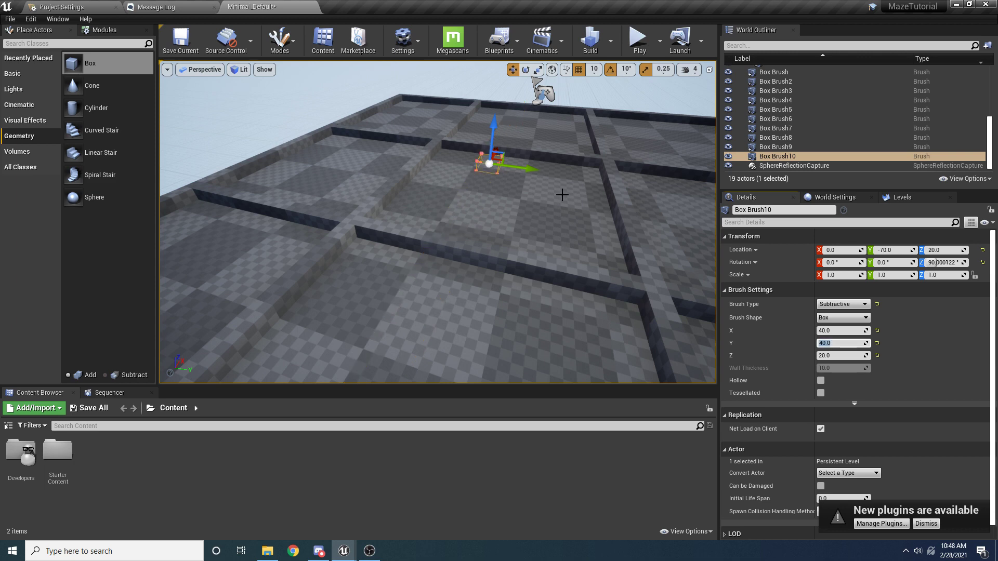
- Move the subtractive cutter onto the nearest inner wall's end at X -260, Y -420 to open a passage
right_drag(564, 194, 564, 194)
key(e)
right_drag(486, 204, 510, 217)
key(s)
right_drag(365, 287, 365, 286)
drag(465, 191, 334, 199)
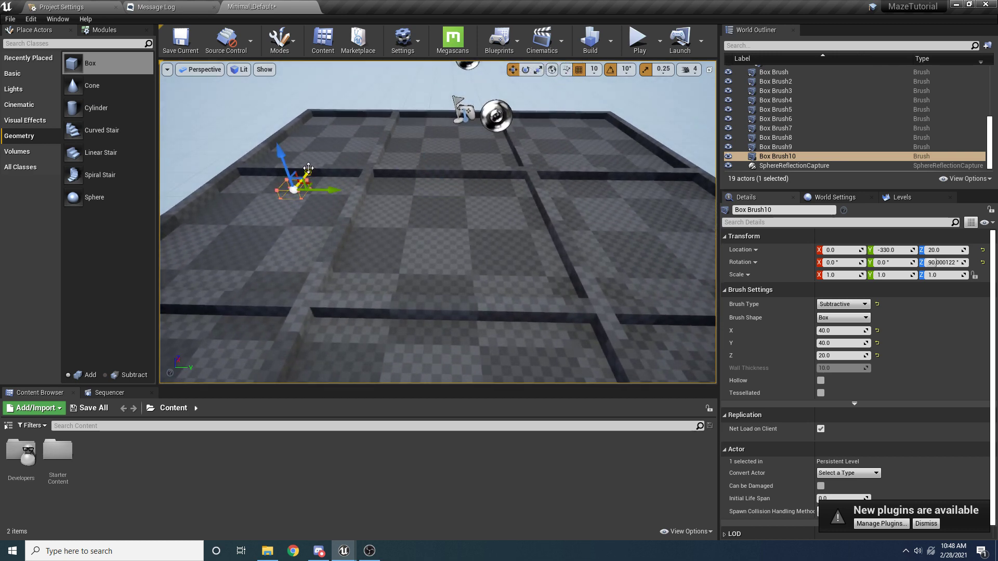
drag(309, 167, 276, 254)
right_drag(276, 254, 276, 254)
key(a)
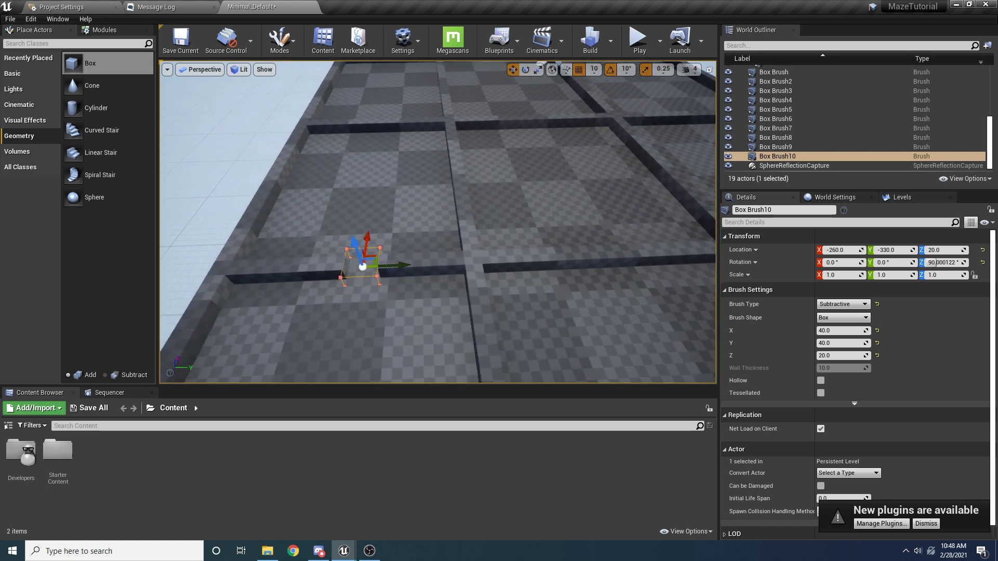
right_drag(438, 279, 438, 279)
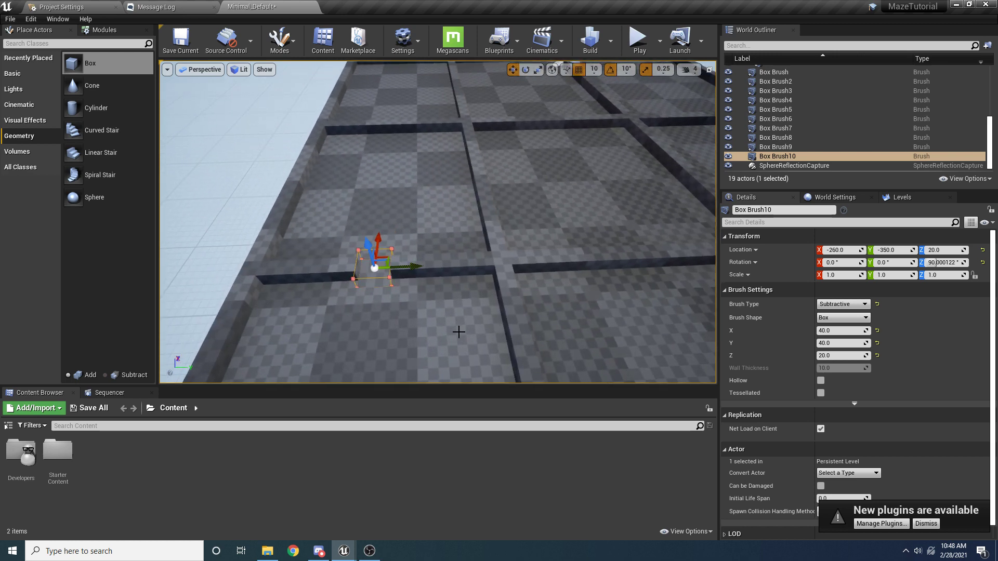
scroll(458, 332, down, 10)
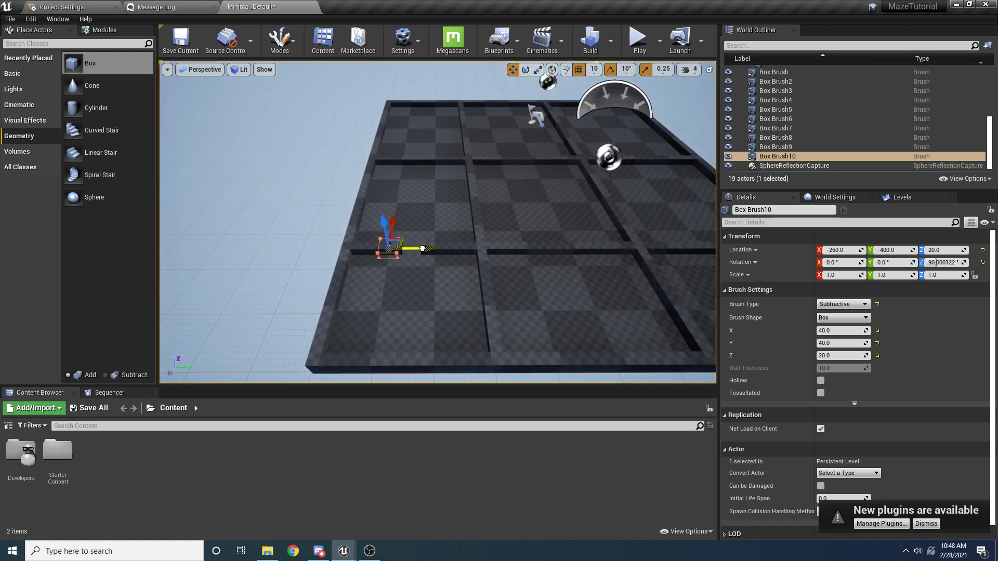
scroll(420, 289, up, 5)
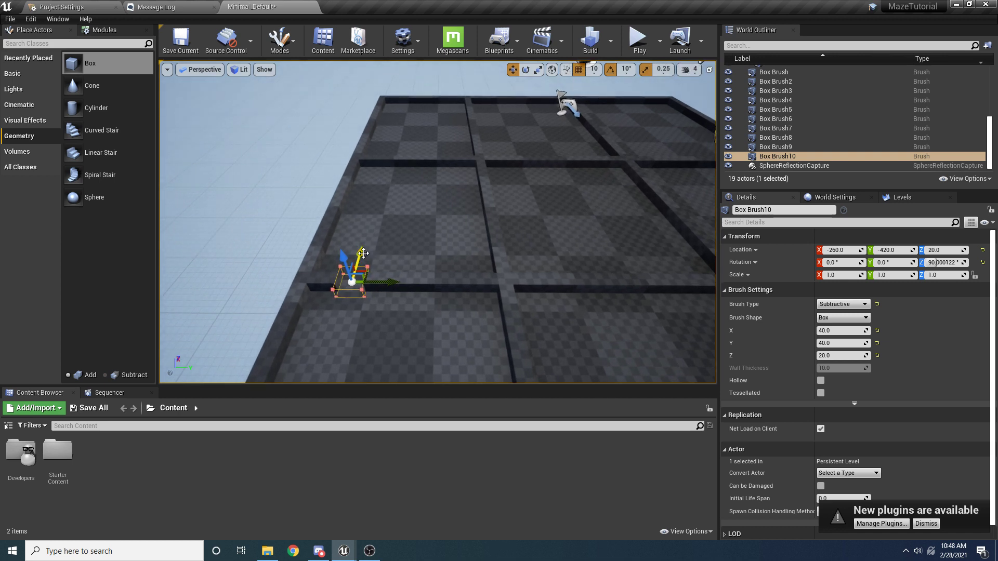
- Duplicate the cutter twice to open passages in the perpendicular inner walls at X -60, Y -200 and X -180, Y 140
alt+drag(358, 254, 360, 183)
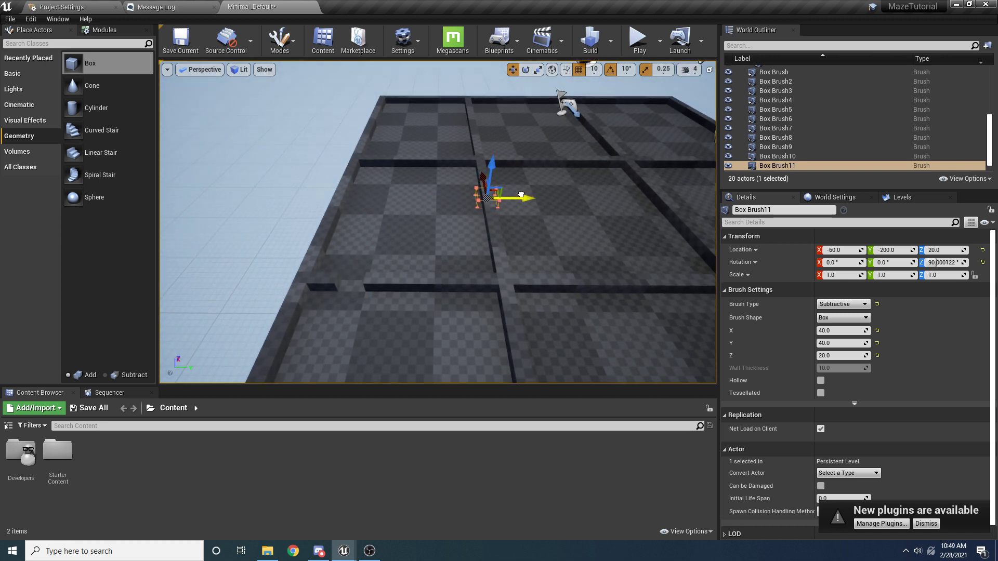
key(d)
right_drag(521, 195, 535, 195)
alt+drag(379, 188, 473, 191)
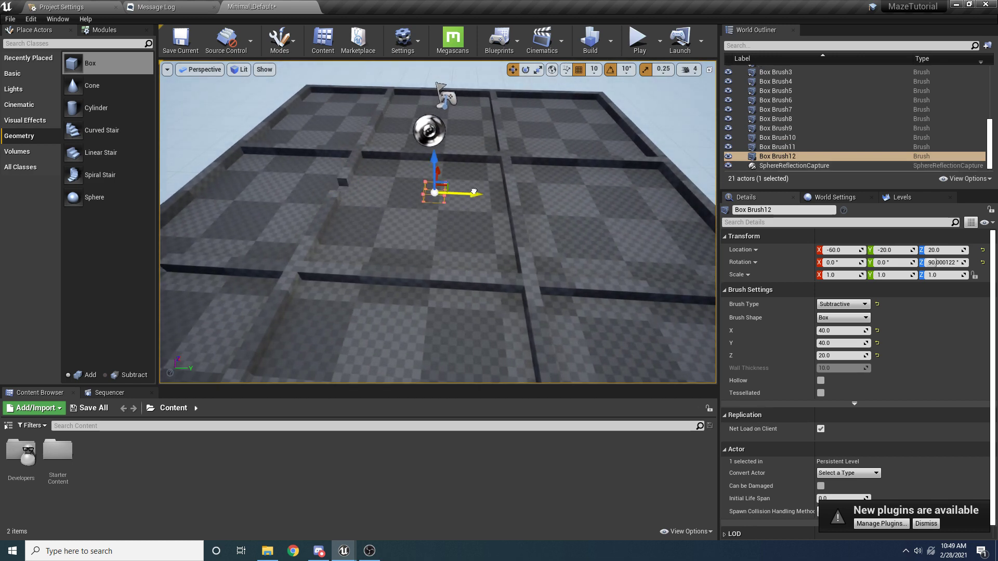
key(d)
mouse_move(550, 200)
right_down()
mouse_move(536, 172)
mouse_move(462, 199)
right_up()
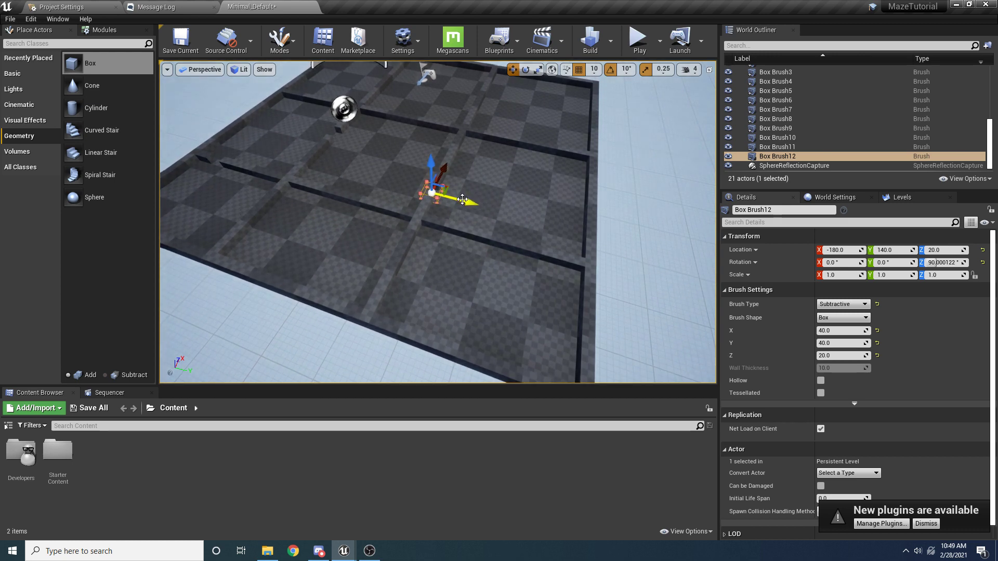
- Duplicate the cutter once more and place it on the far inner wall at X 80, Y 330
alt+drag(461, 199, 550, 200)
key(d)
right_drag(550, 201, 520, 192)
drag(505, 175, 490, 160)
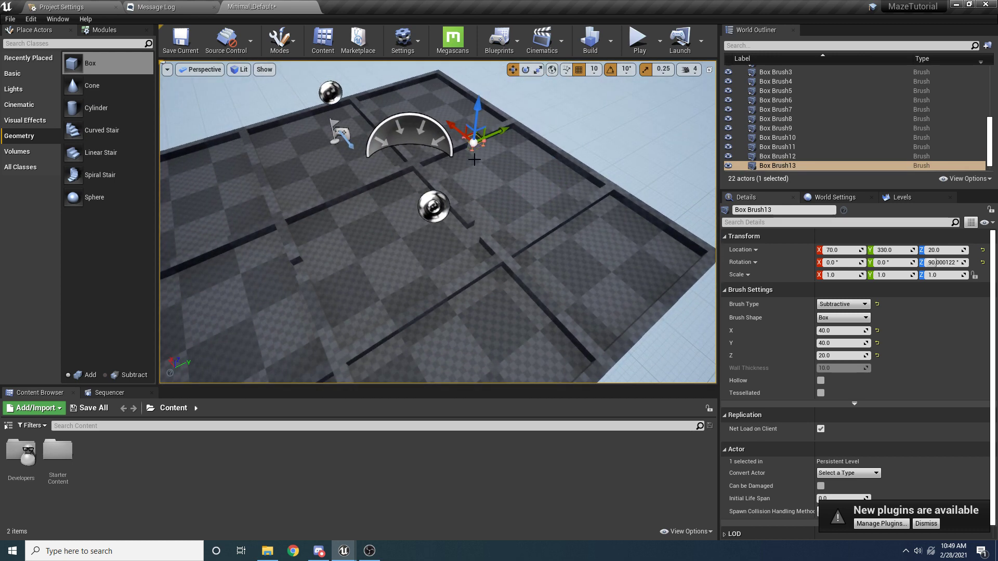
mouse_move(405, 182)
right_down()
mouse_move(407, 210)
mouse_move(407, 182)
mouse_move(333, 202)
mouse_move(370, 225)
right_up()
key(d)
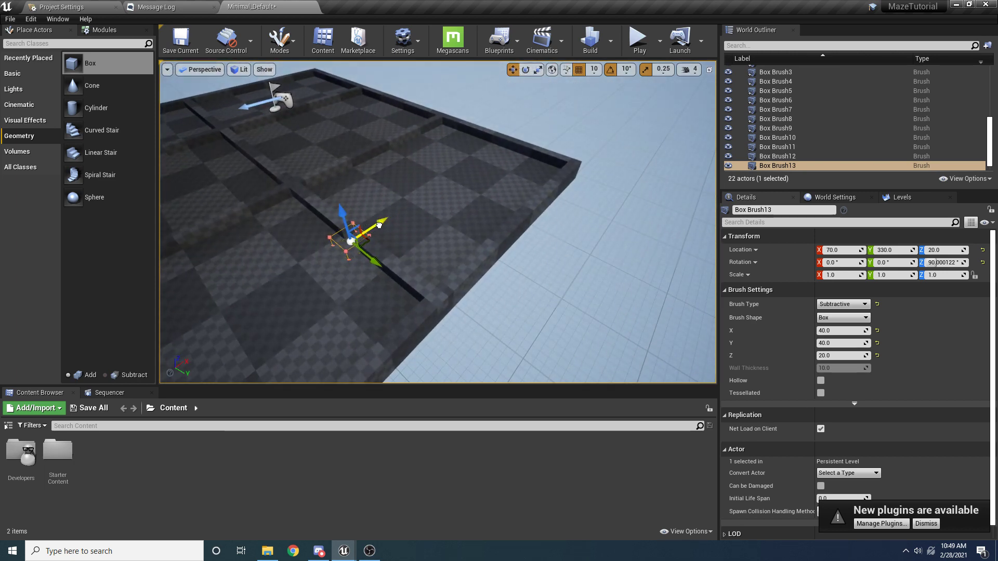
drag(379, 225, 386, 221)
key(a)
key(s)
mouse_move(423, 215)
right_down()
mouse_move(478, 217)
mouse_move(431, 211)
mouse_move(483, 186)
right_up()
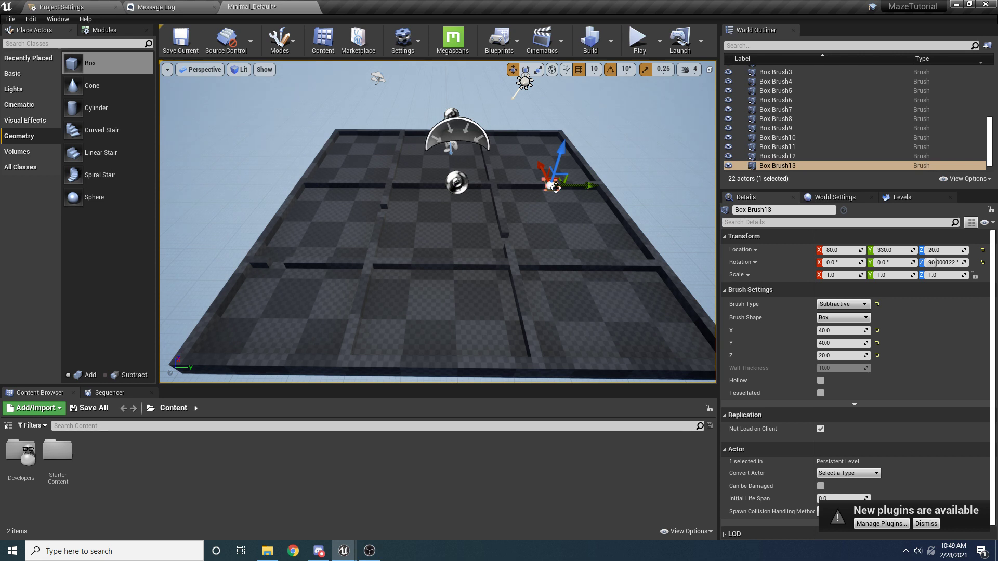
- View the maze from above and box-select everything across the board
click(368, 160)
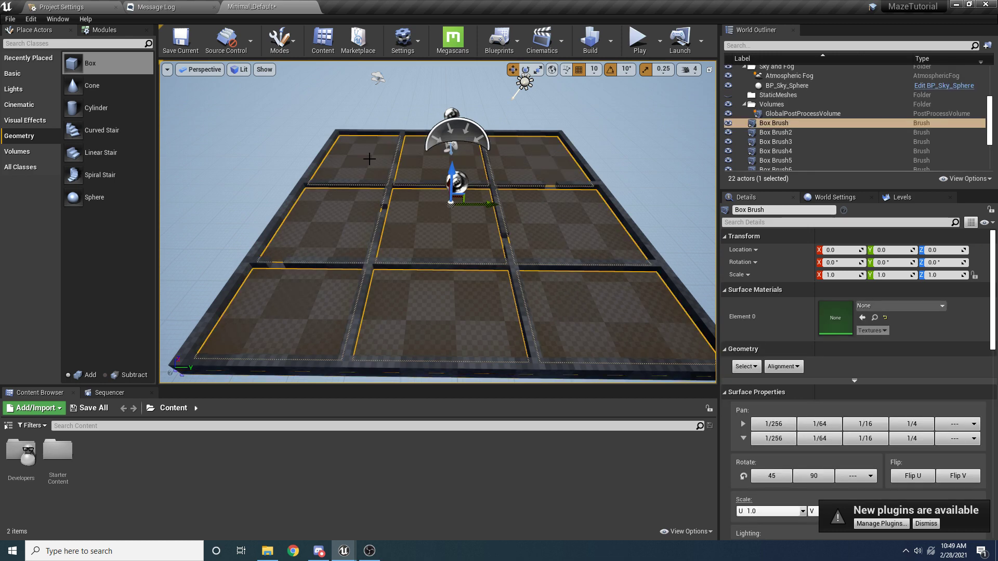
mouse_move(588, 159)
right_down()
mouse_move(605, 145)
mouse_move(606, 208)
mouse_move(605, 177)
mouse_move(610, 206)
mouse_move(609, 196)
right_up()
key(s)
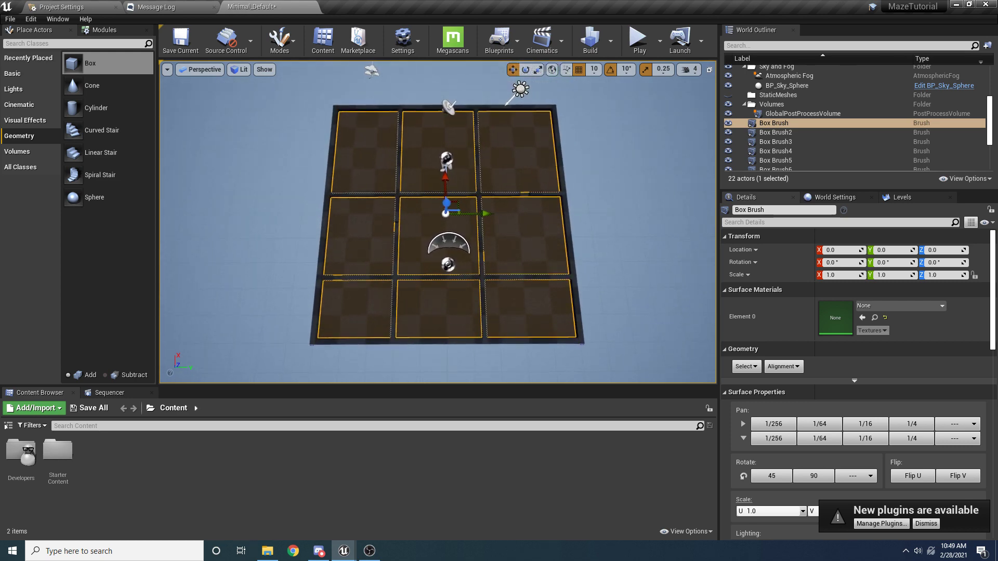
click(629, 127)
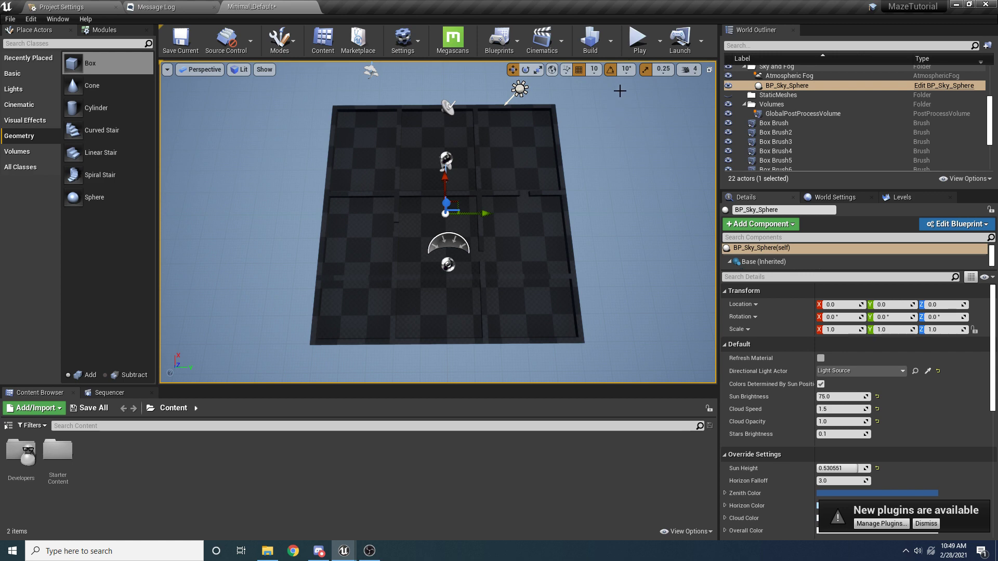
ctrl+alt+drag(329, 294, 285, 362)
right_drag(437, 222, 395, 218)
key(s)
mouse_move(494, 202)
right_down()
mouse_move(494, 188)
mouse_move(494, 201)
right_up()
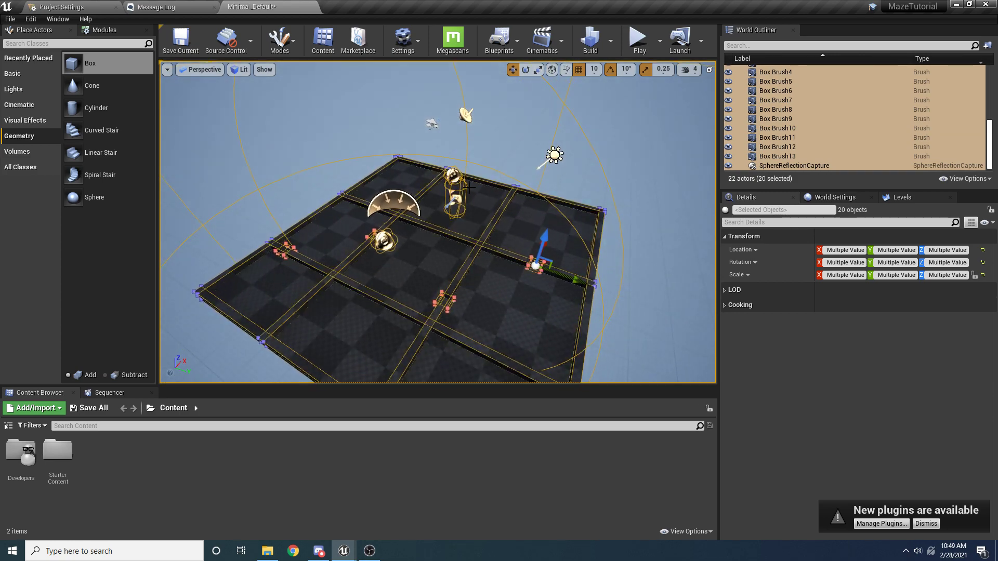
- Deselect the background sound, player start, both lights, both reflection captures and the sky sphere, keeping only the box brushes selected
drag(990, 130, 989, 70)
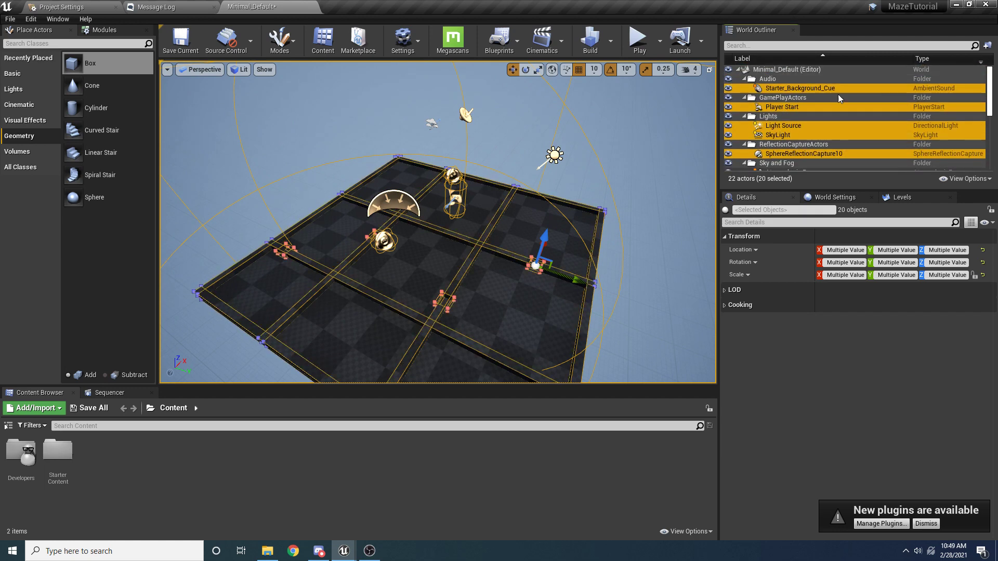
ctrl+click(799, 90)
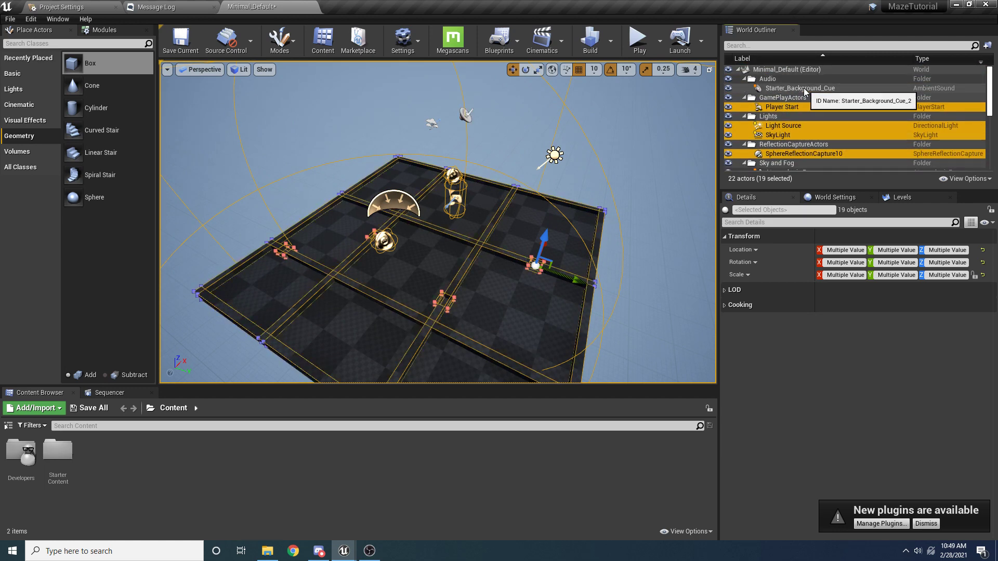
ctrl+click(775, 107)
ctrl+click(786, 134)
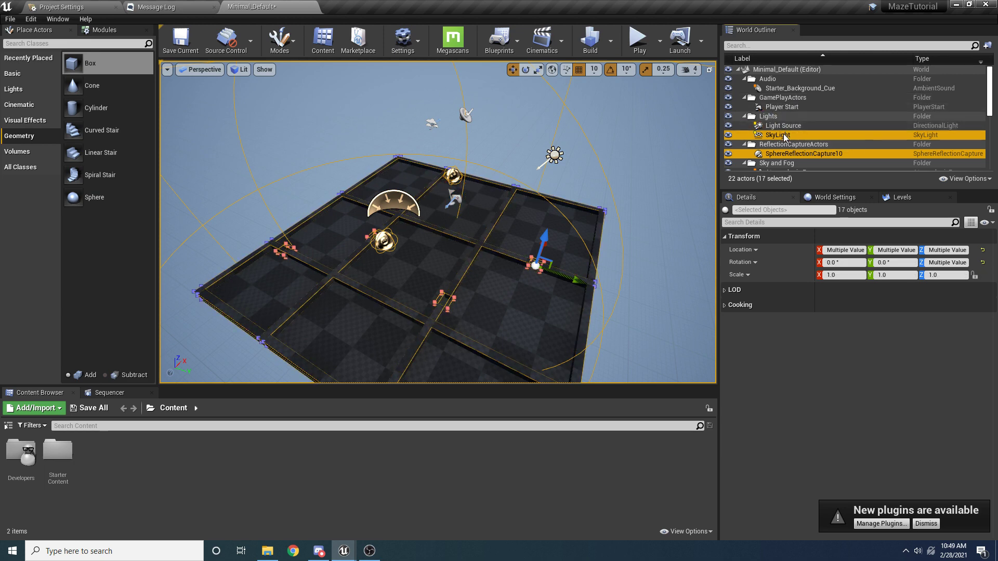
ctrl+click(783, 125)
ctrl+click(791, 154)
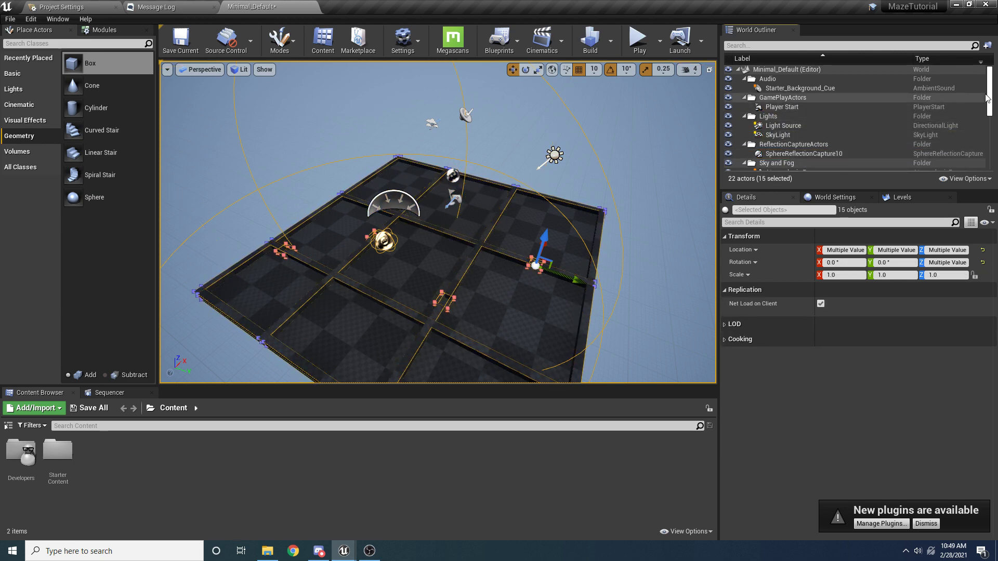
scroll(991, 119, down, 3)
ctrl+click(846, 115)
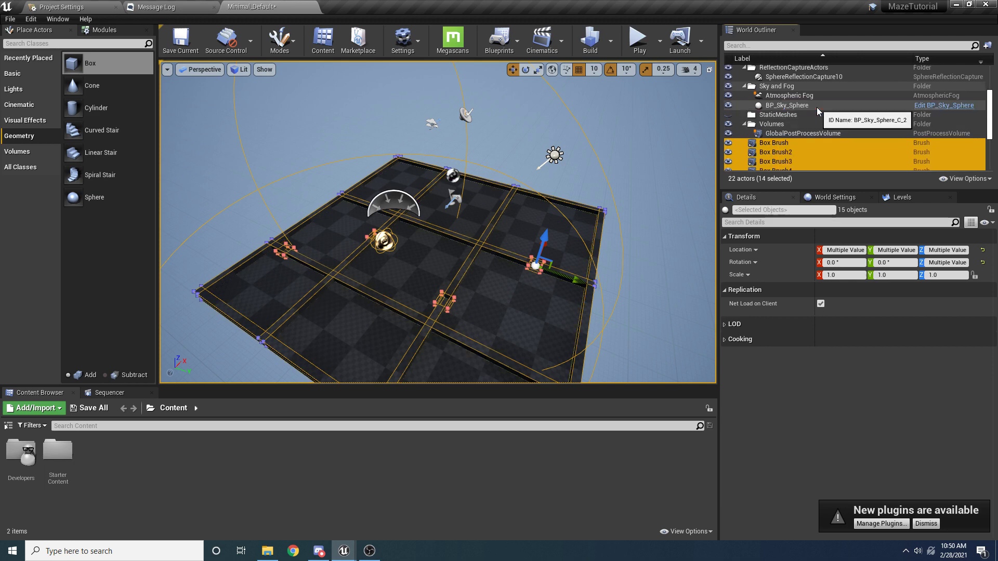
scroll(974, 110, down, 1)
drag(989, 108, 990, 138)
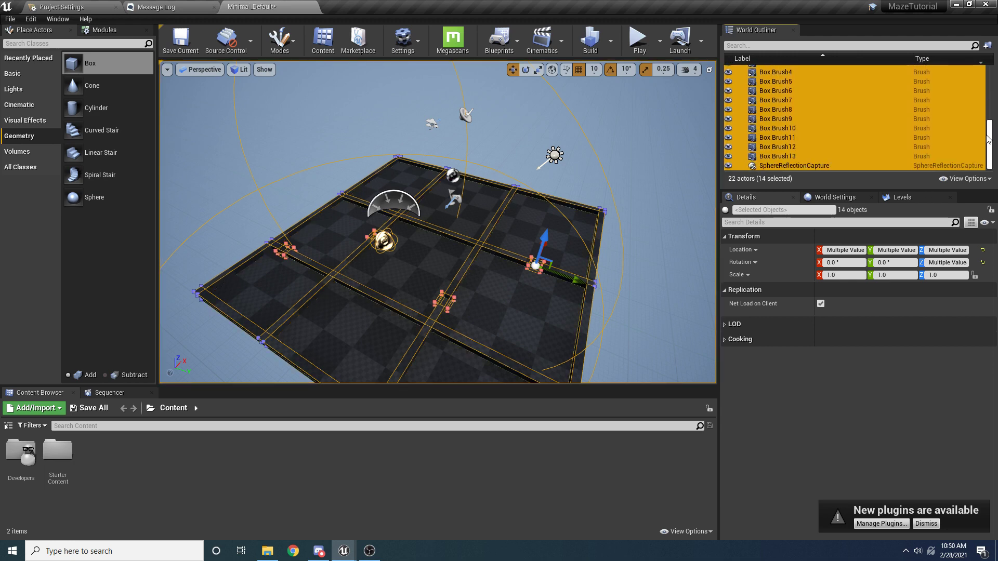
ctrl+click(782, 168)
- Select the board's floor surface together with all the selected box brushes
right_drag(494, 264, 383, 237)
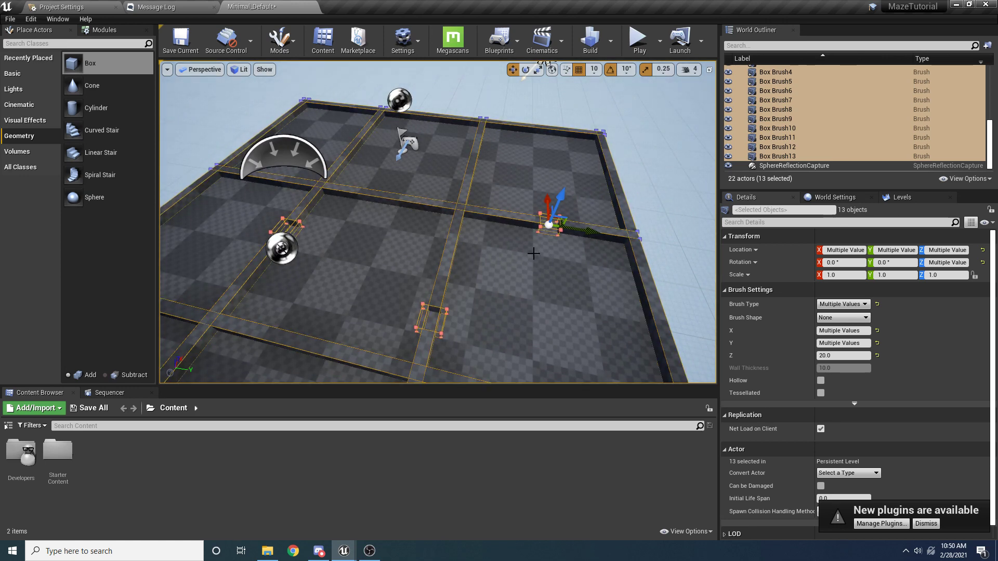
right_drag(534, 254, 396, 200)
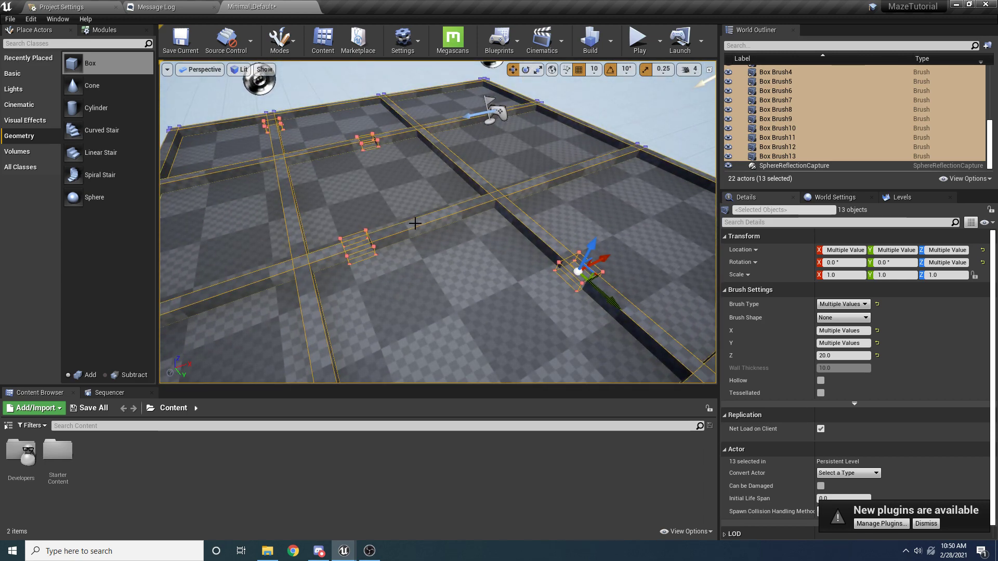
right_drag(415, 223, 461, 260)
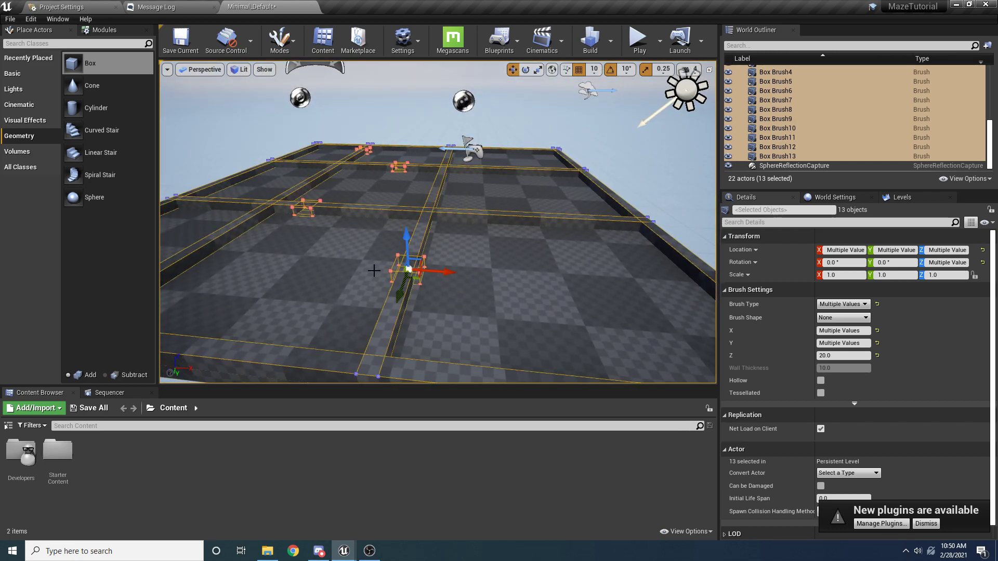
right_drag(374, 271, 512, 272)
mouse_move(429, 276)
right_down()
mouse_move(364, 276)
mouse_move(400, 265)
mouse_move(429, 276)
right_up()
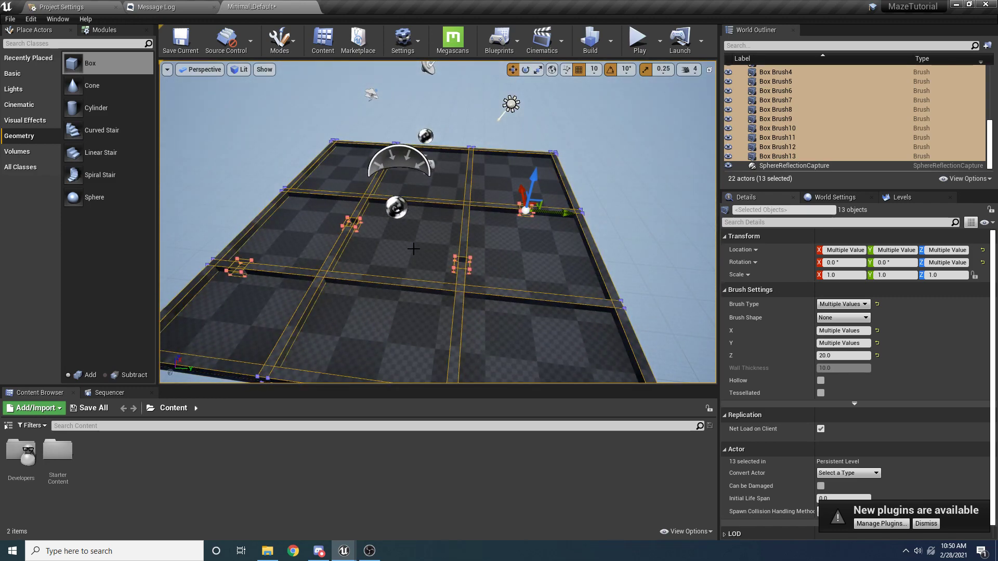
key(shift+b)
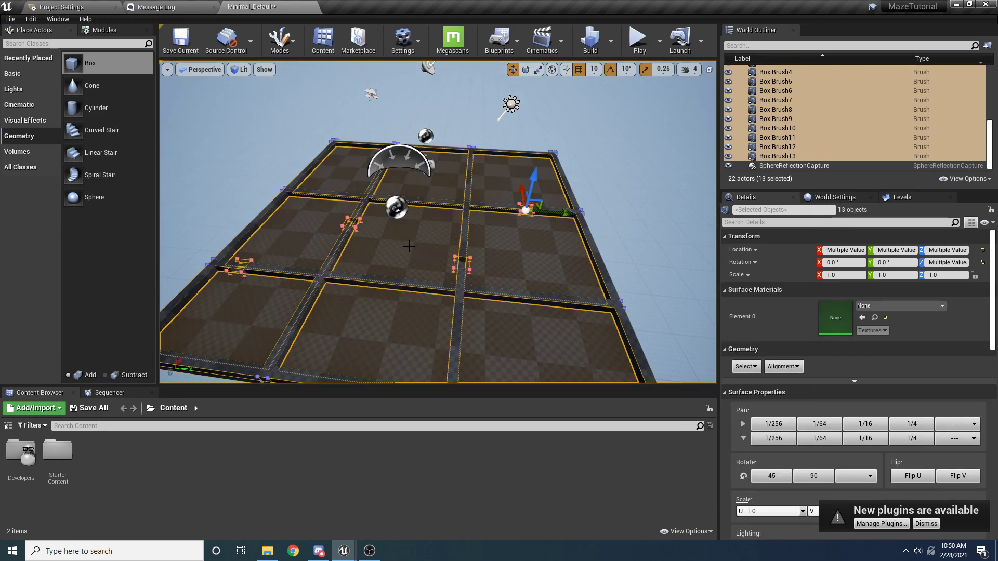
key(ctrl+z)
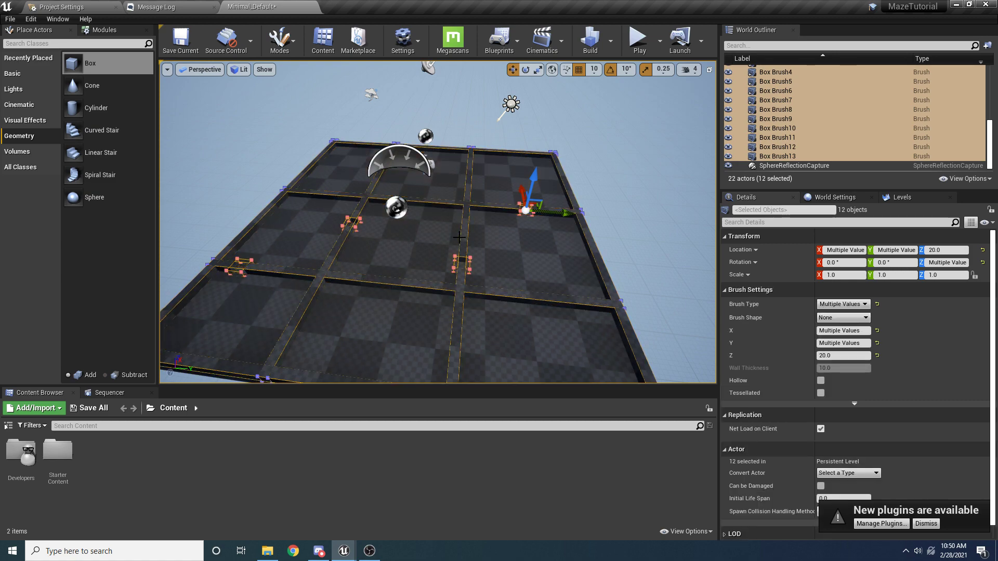
key(shift+b)
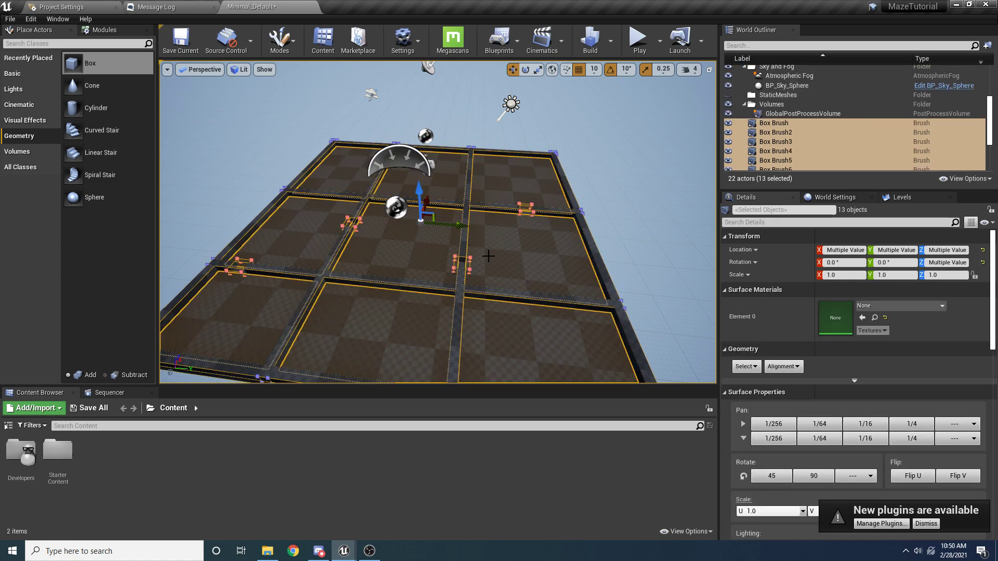
- Inspect the maze board from several angles and look over the list of selected box brushes
right_drag(475, 241, 484, 281)
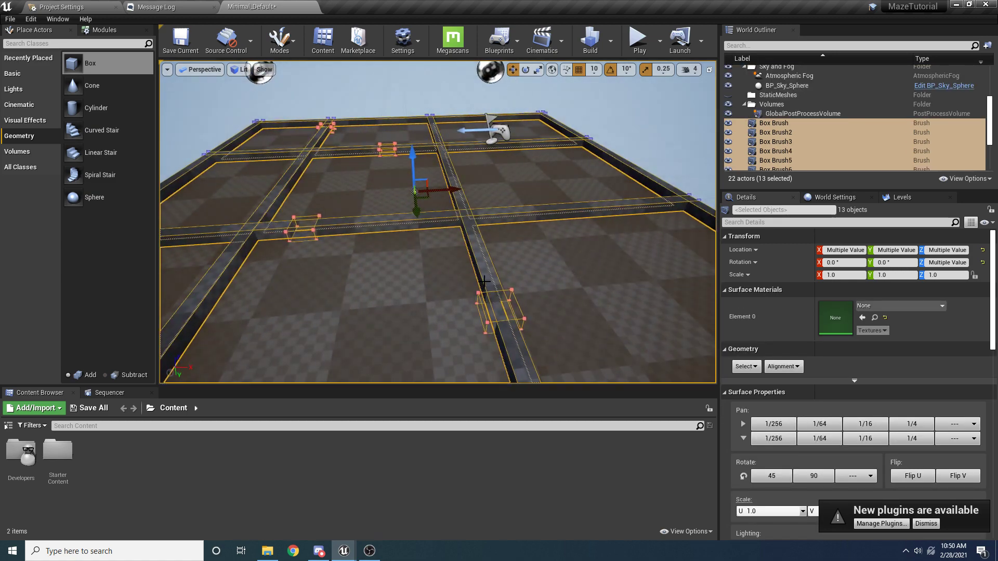
mouse_move(415, 291)
right_down()
mouse_move(647, 291)
mouse_move(408, 281)
mouse_move(412, 273)
mouse_move(325, 288)
right_up()
key(a)
key(d)
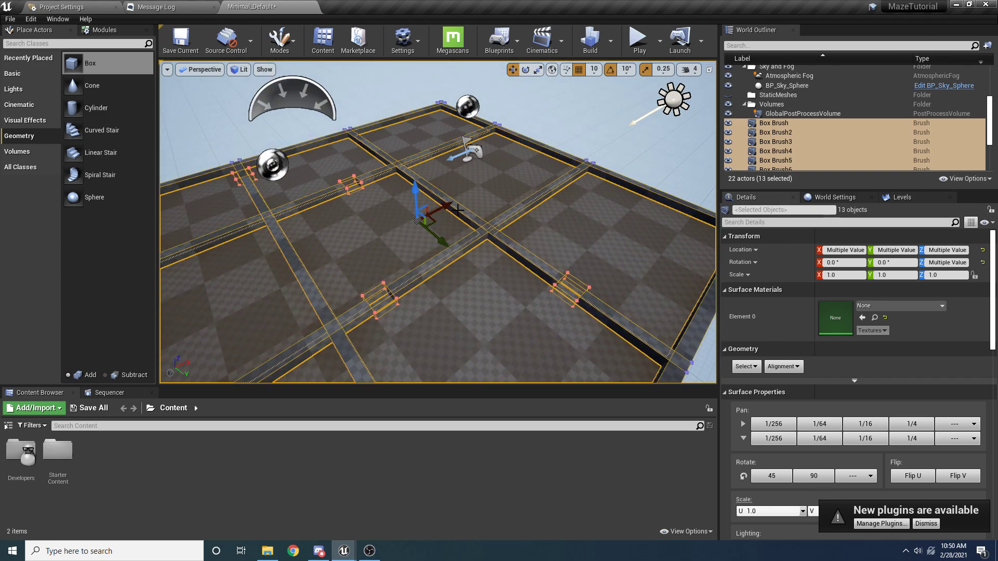
key(f)
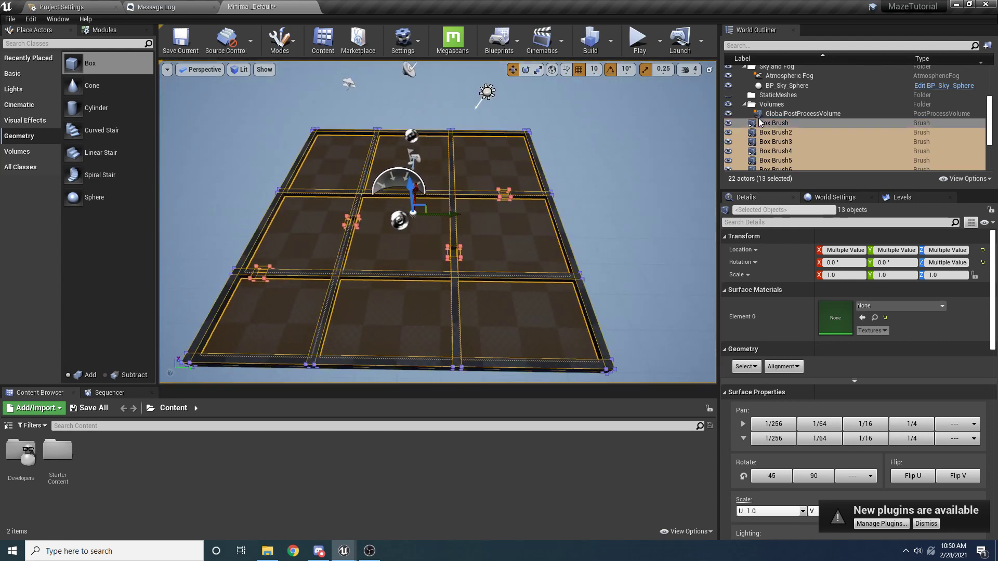
drag(990, 115, 996, 165)
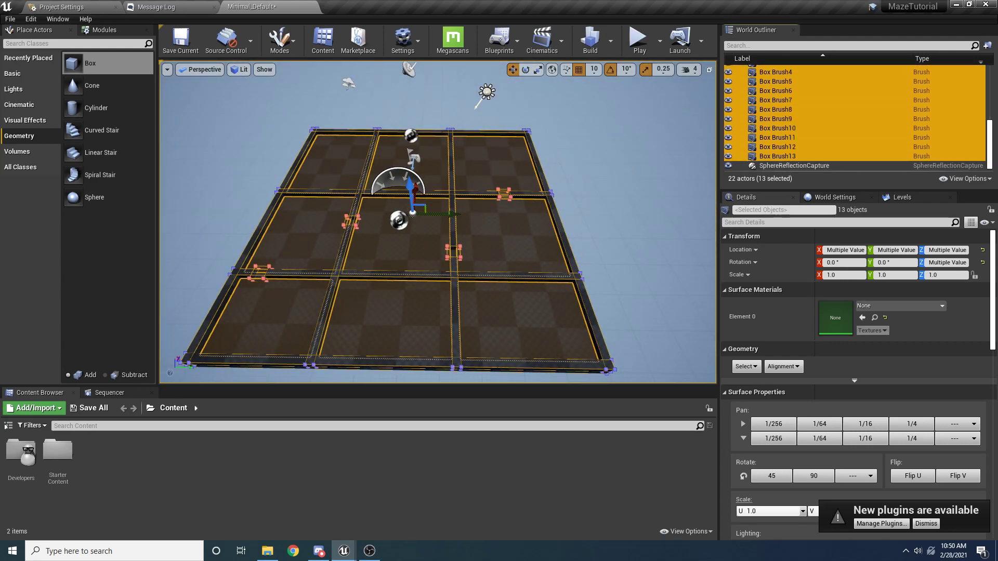
- Expand the advanced Brush Settings of the selected box brushes to reach the static mesh conversion option
scroll(838, 392, down, 4)
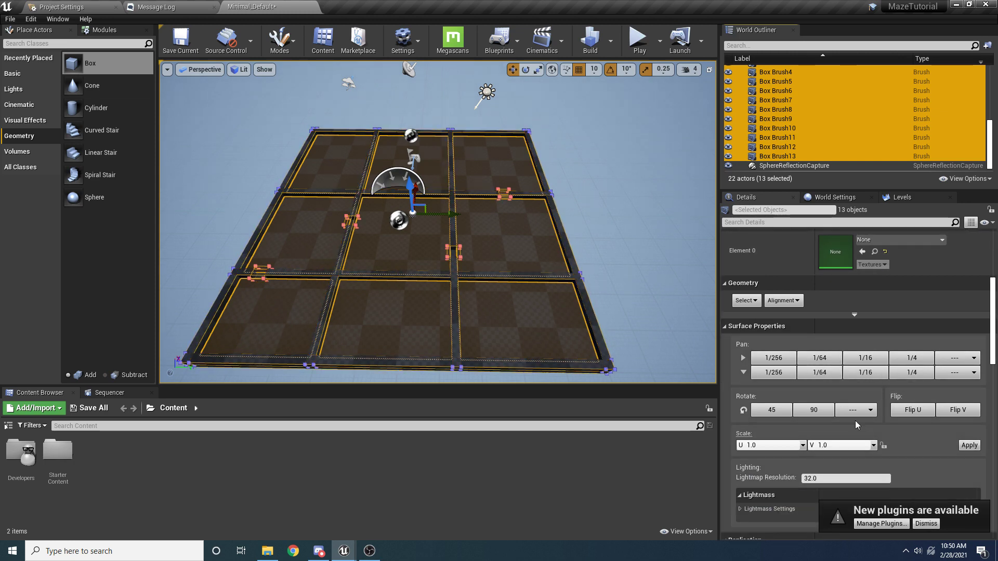
scroll(840, 395, down, 4)
scroll(836, 397, down, 10)
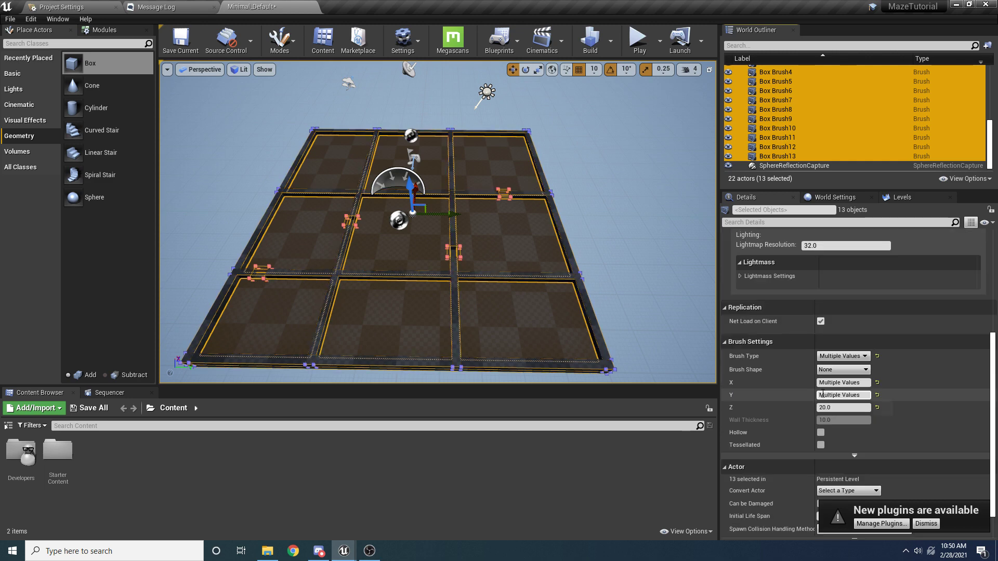
click(855, 456)
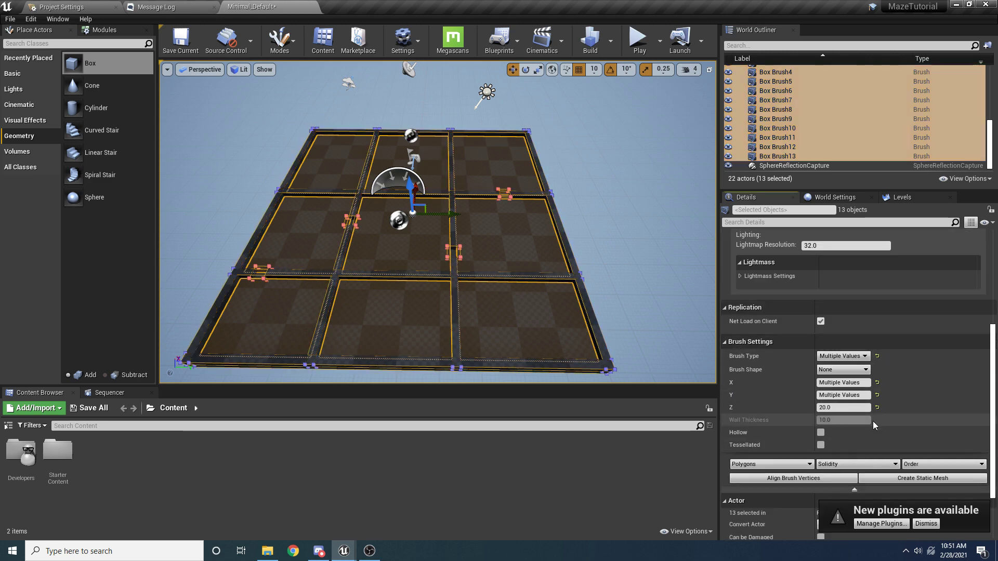
scroll(872, 410, down, 3)
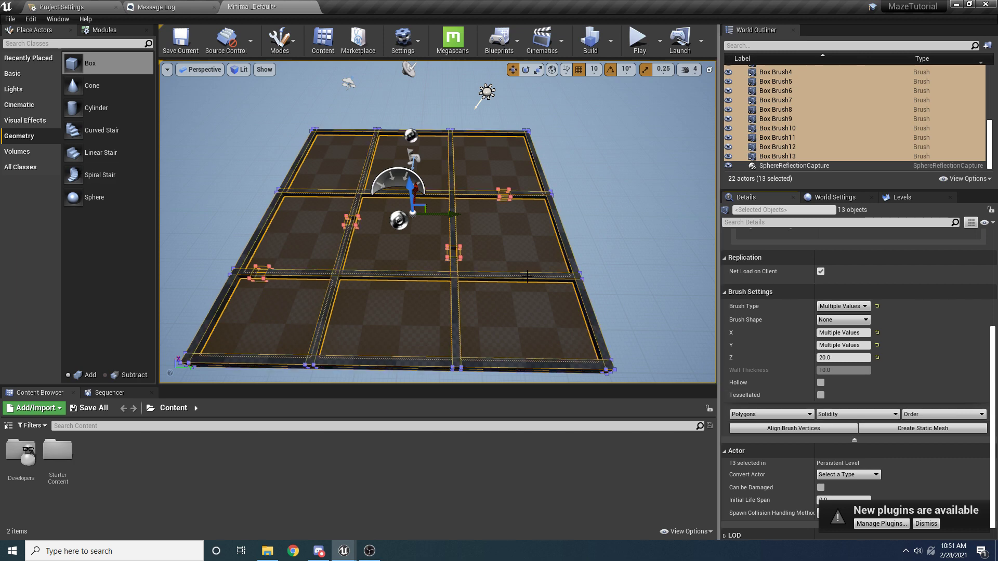
mouse_move(991, 139)
mouse_down()
mouse_move(995, 72)
mouse_move(996, 126)
mouse_up()
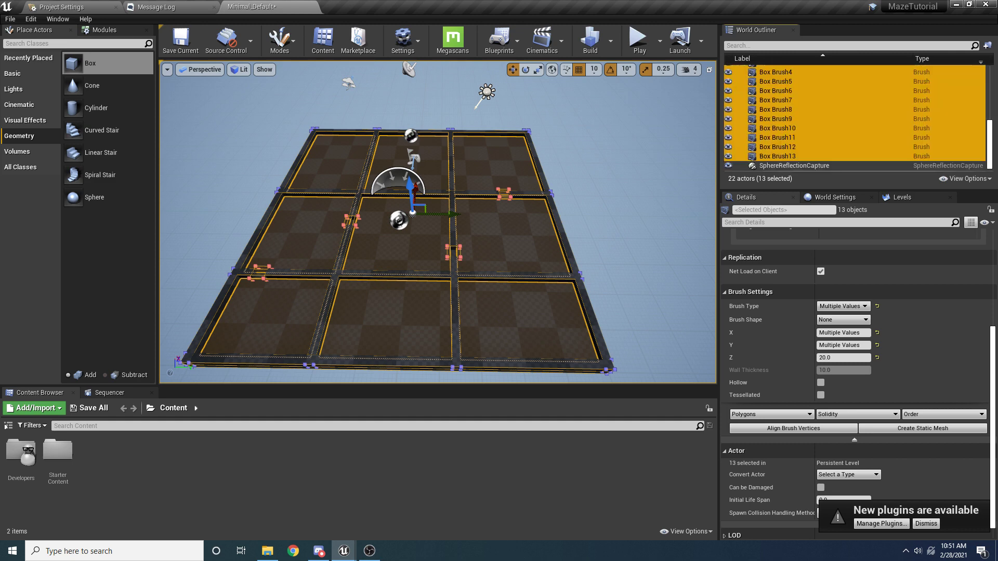
ctrl+click(794, 166)
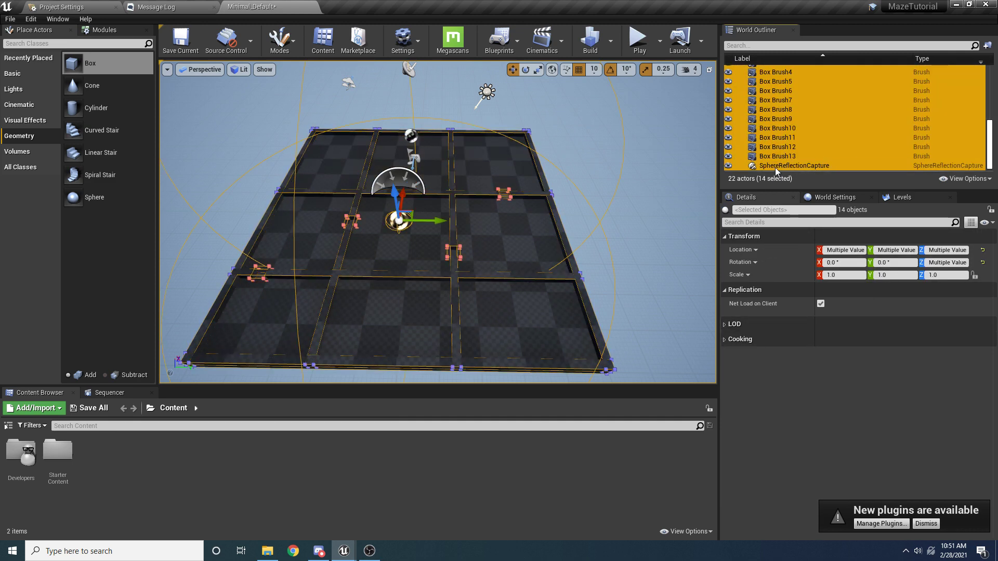
ctrl+click(778, 166)
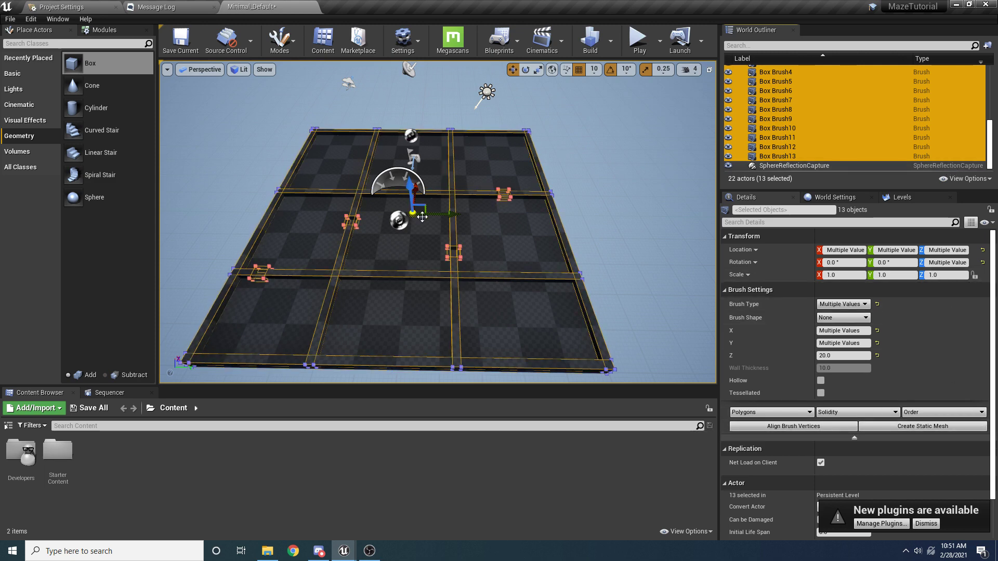
click(912, 428)
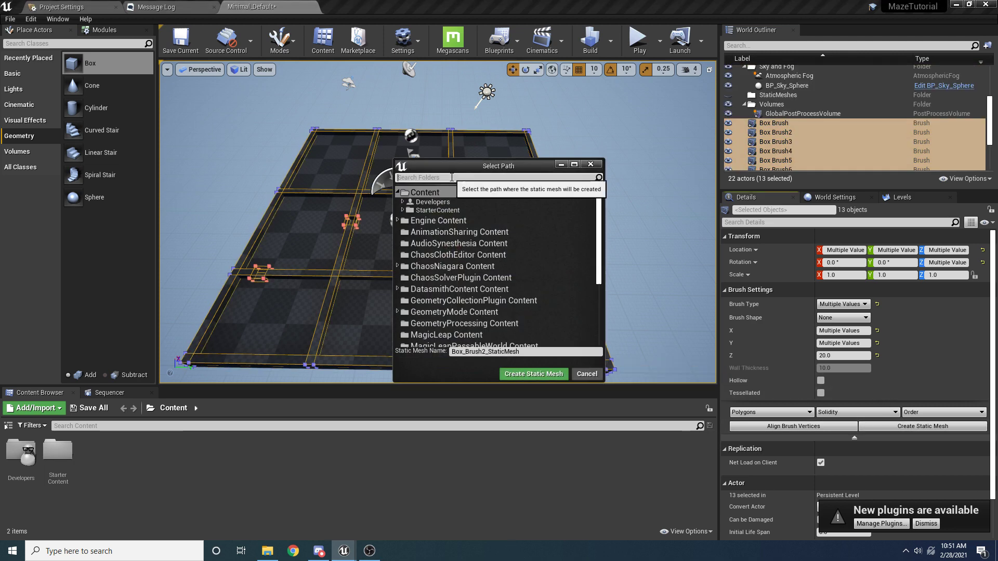
click(426, 192)
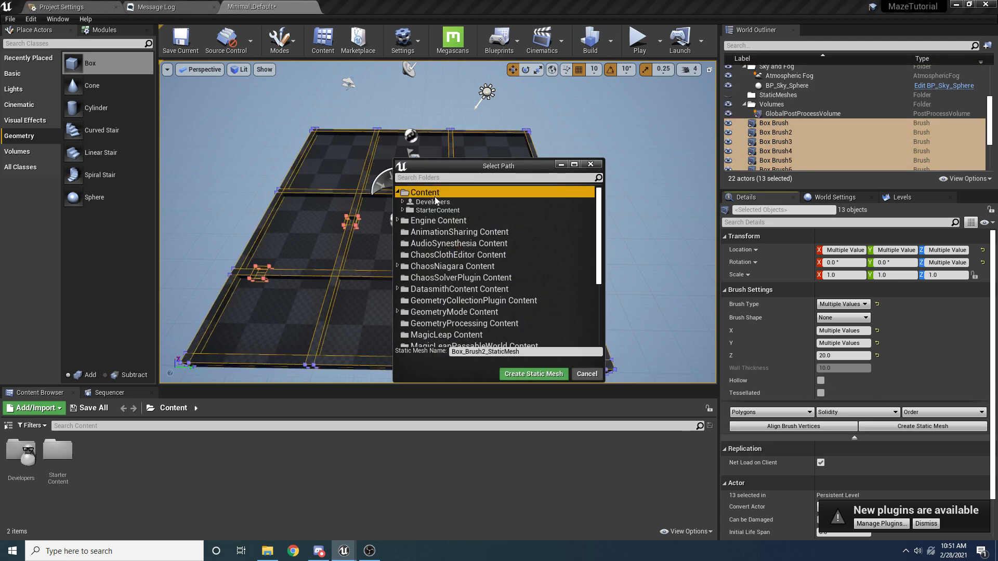
click(529, 352)
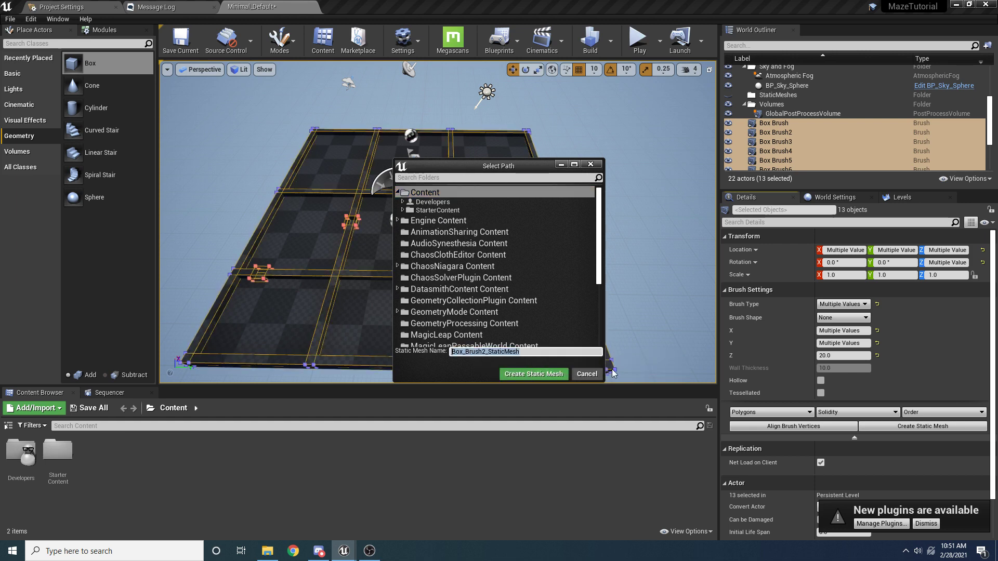
text(SM_Board)
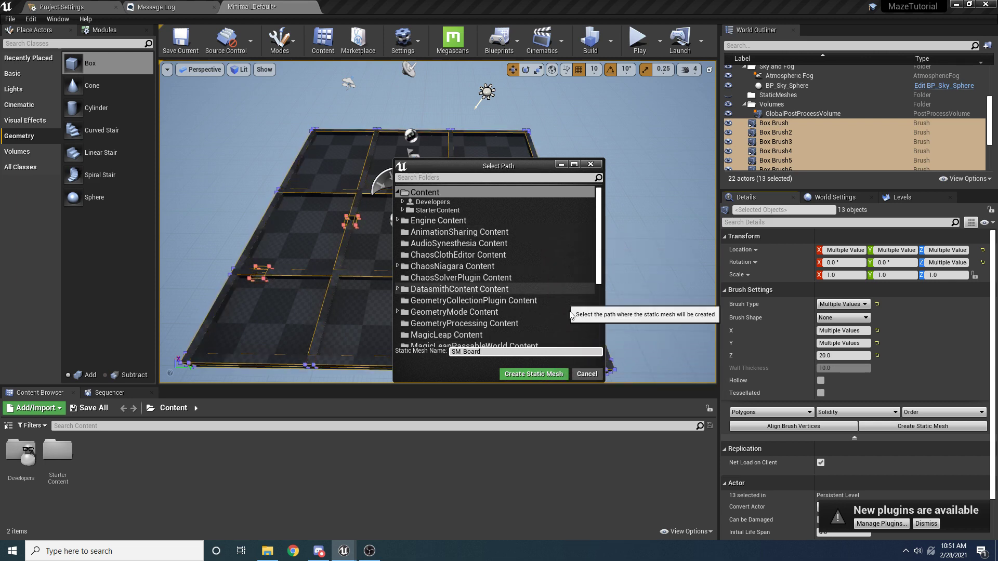
click(587, 374)
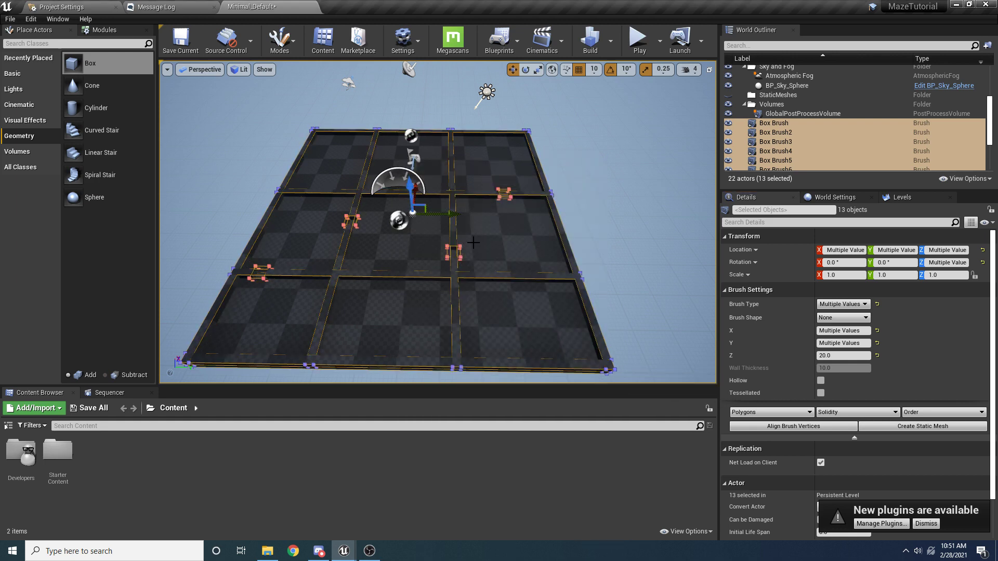
- Duplicate all the selected box brushes along the Y axis to form a second board beside the original
scroll(592, 375, down, 3)
scroll(450, 221, down, 2)
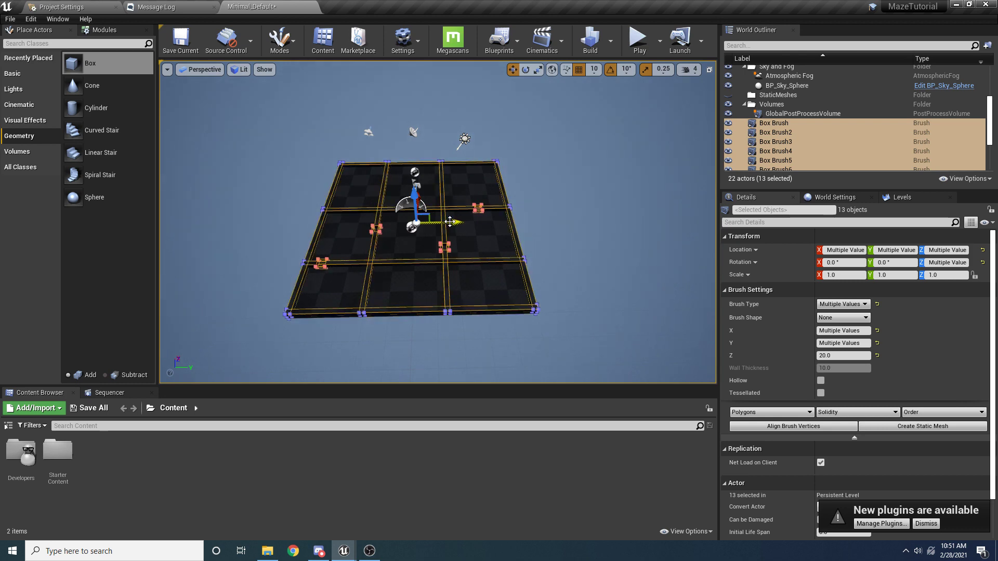
alt+drag(447, 222, 713, 207)
key(d)
right_drag(691, 208, 655, 224)
key(w)
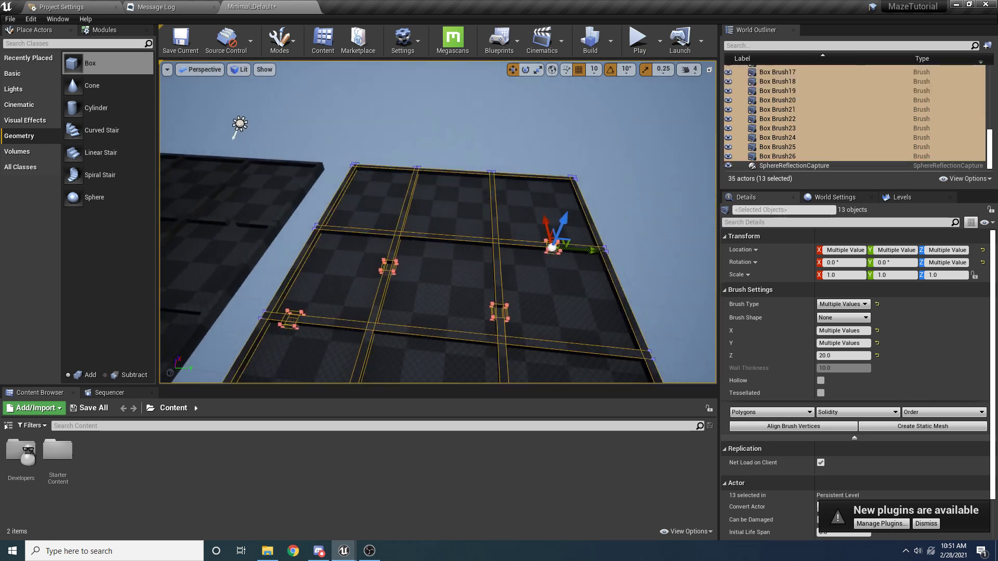
- Add the duplicated board's floor surface to the selection of copied brushes and bring both boards into view
ctrl+click(455, 288)
ctrl+click(455, 288)
ctrl+click(455, 288)
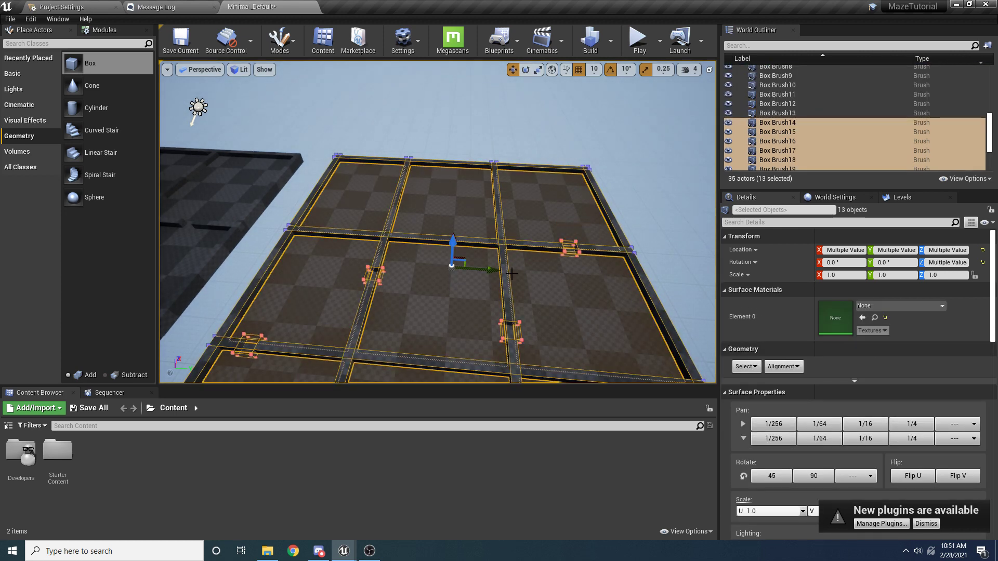
key(s)
right_drag(512, 273, 489, 273)
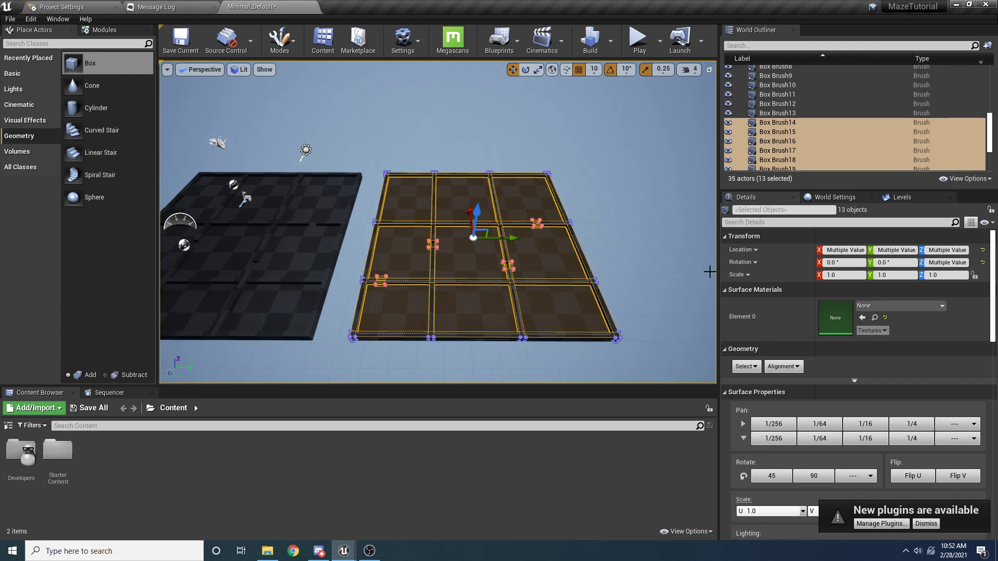
- Convert the duplicated board's brushes into a static mesh named SM_Board in the Content folder
scroll(923, 359, down, 6)
scroll(878, 395, down, 2)
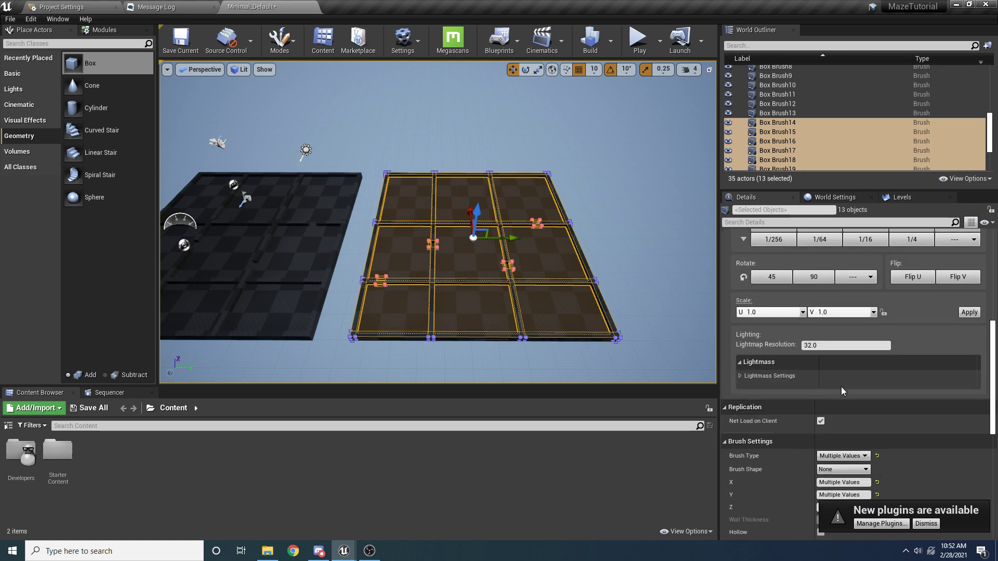
scroll(844, 363, down, 5)
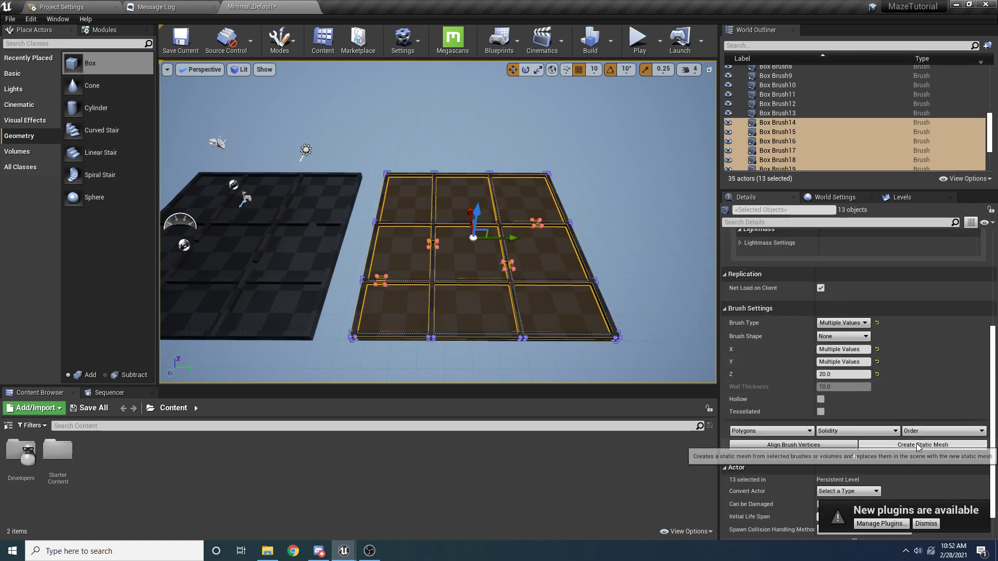
click(920, 446)
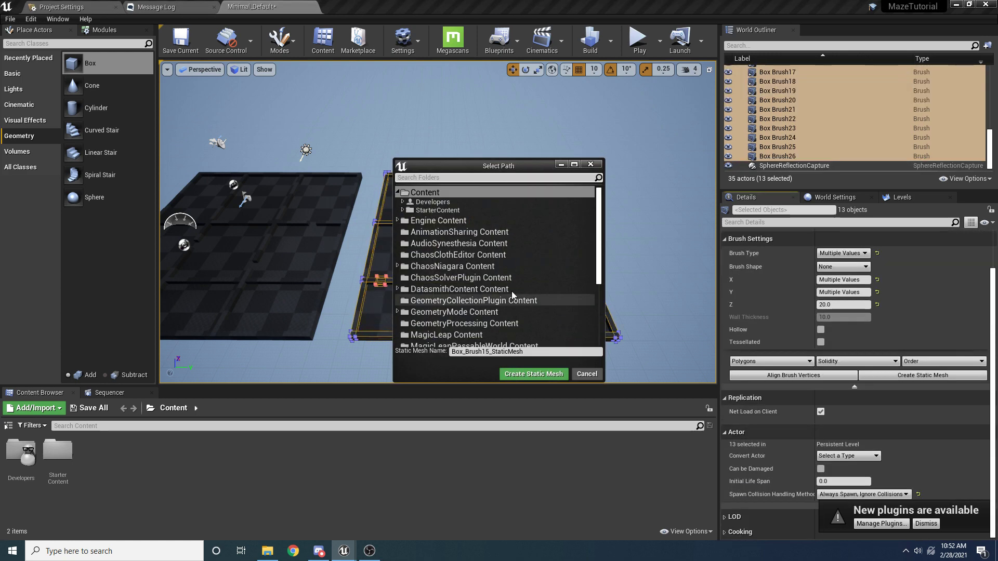
click(468, 351)
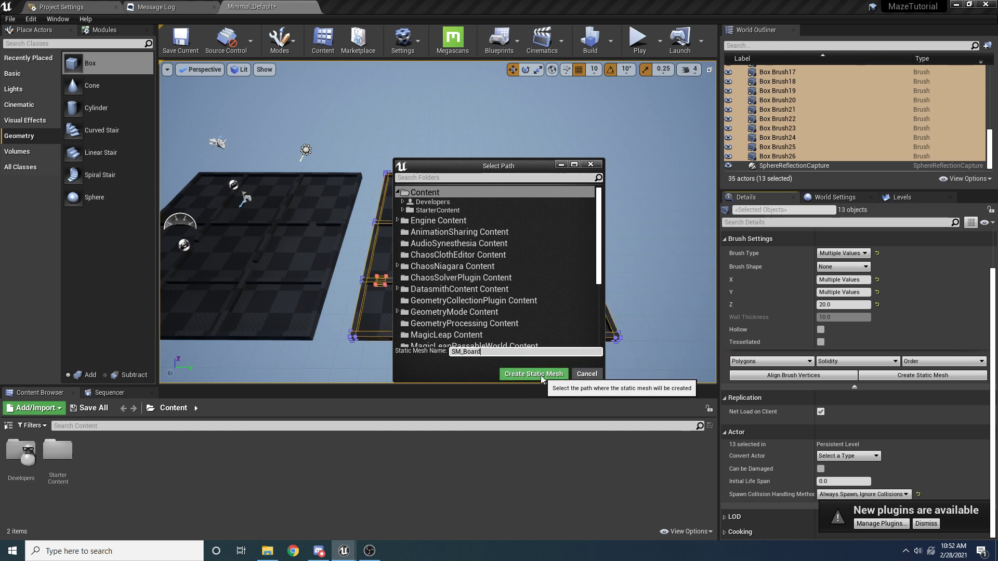
click(519, 373)
- Compare the original brush board with the new SM_Board mesh by selecting parts of each, ending with SM_Board selected
right_drag(437, 221, 395, 249)
drag(640, 185, 614, 159)
right_drag(613, 159, 522, 156)
drag(522, 132, 519, 191)
mouse_move(519, 191)
right_down()
mouse_move(386, 245)
mouse_move(442, 217)
mouse_move(540, 229)
right_up()
click(386, 245)
click(395, 217)
click(489, 218)
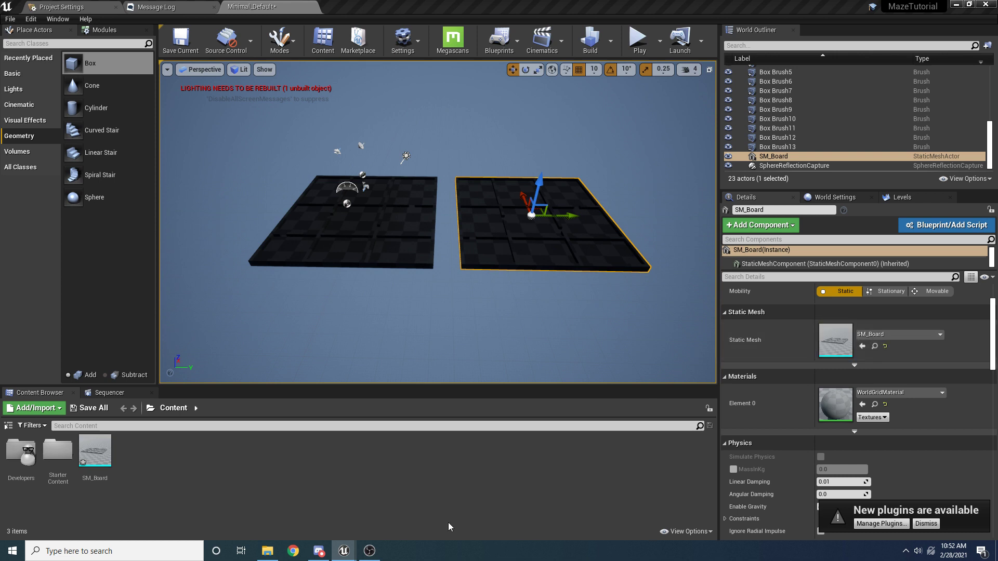
- Create a Pawn Blueprint class named BP_Maze in the Content folder and open it docked beside the level
right_click(200, 476)
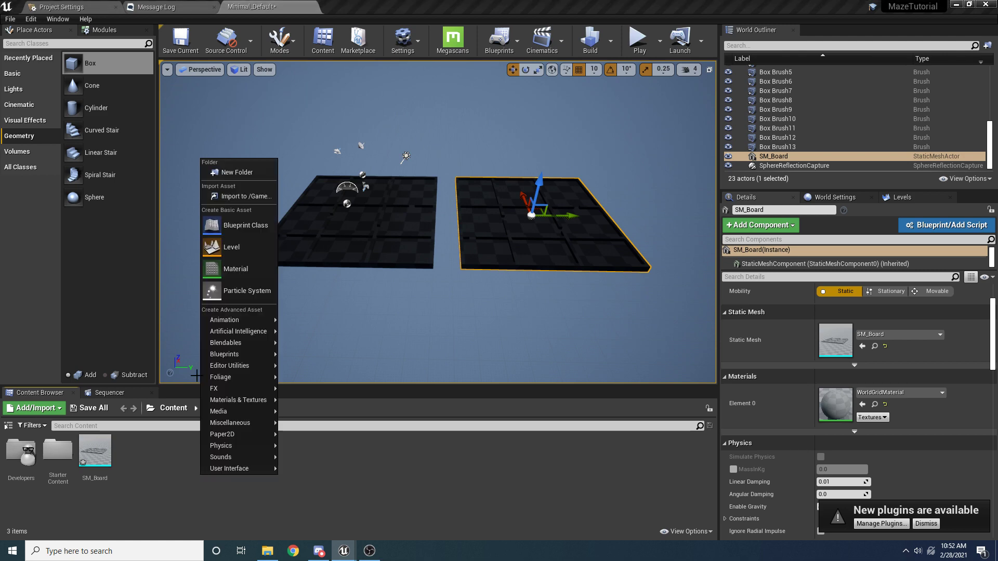
click(228, 225)
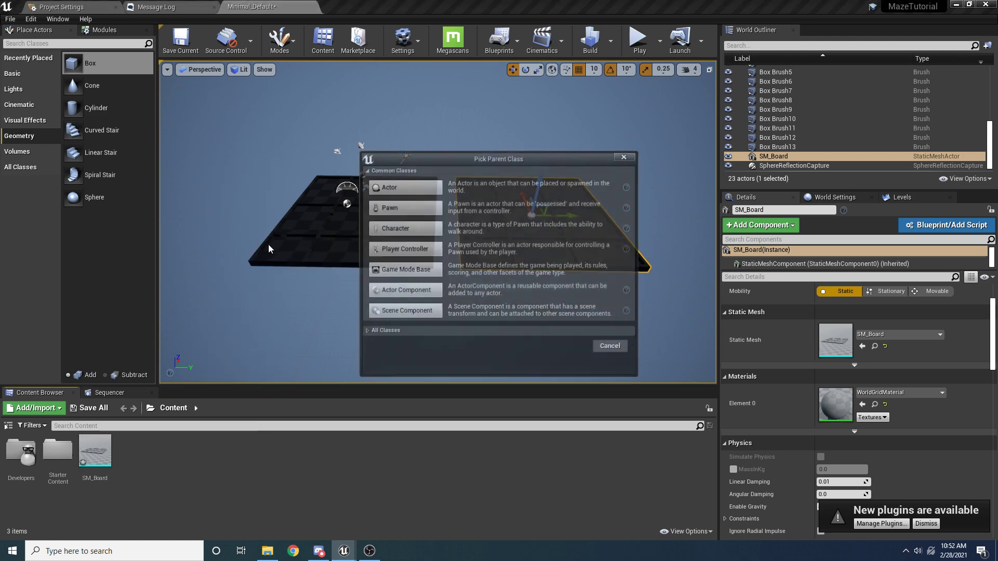
click(405, 208)
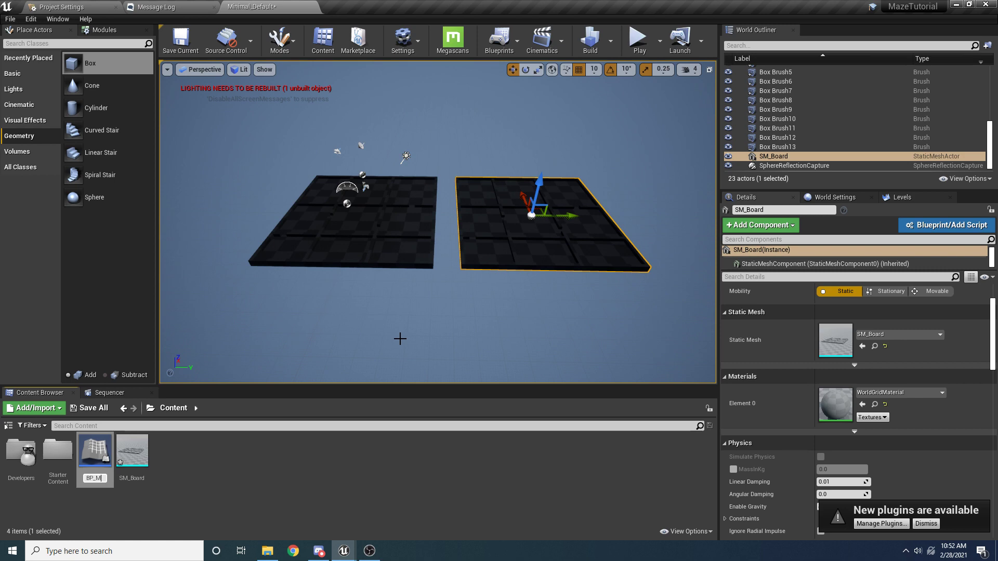
key(Return)
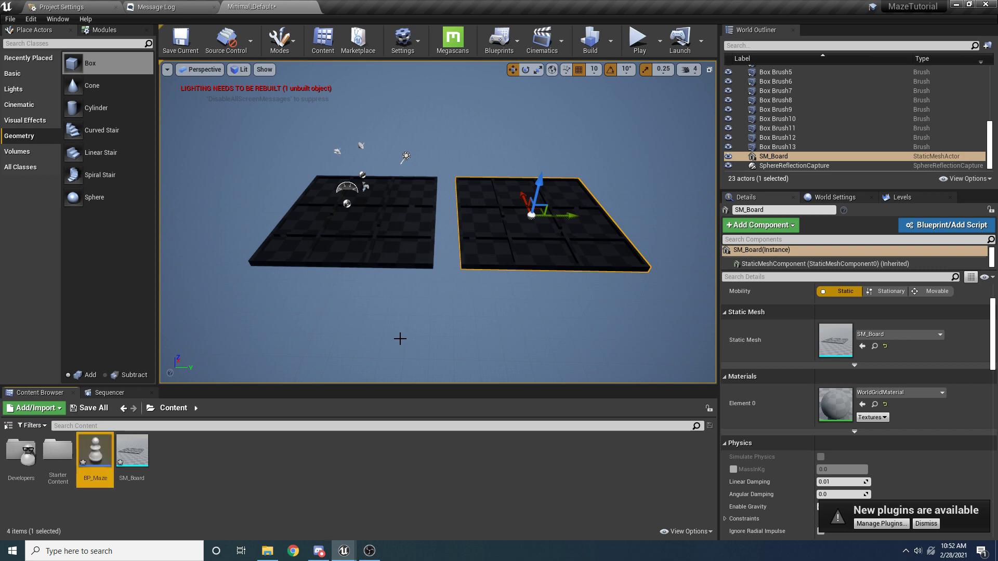
double_click(103, 448)
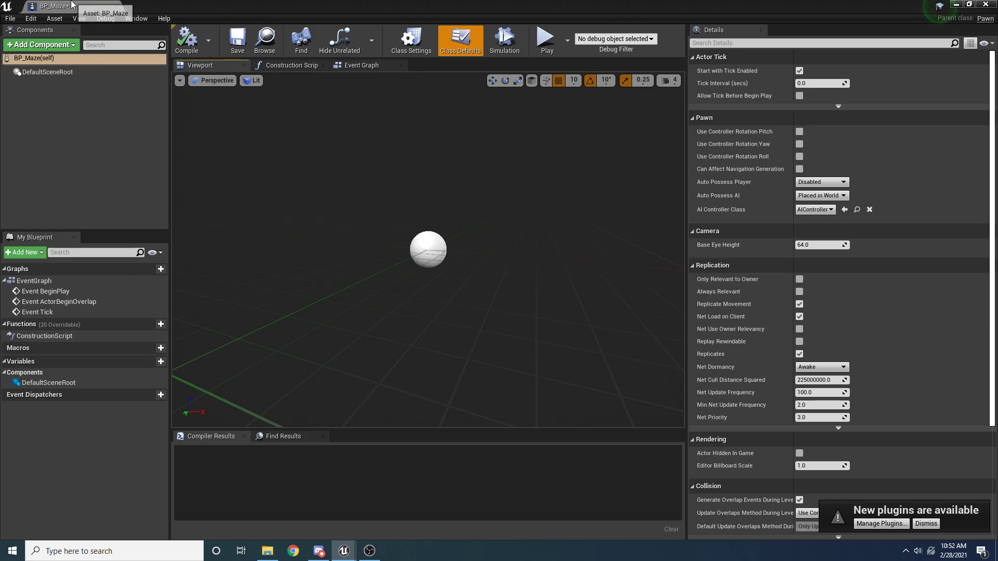
drag(72, 4, 322, 11)
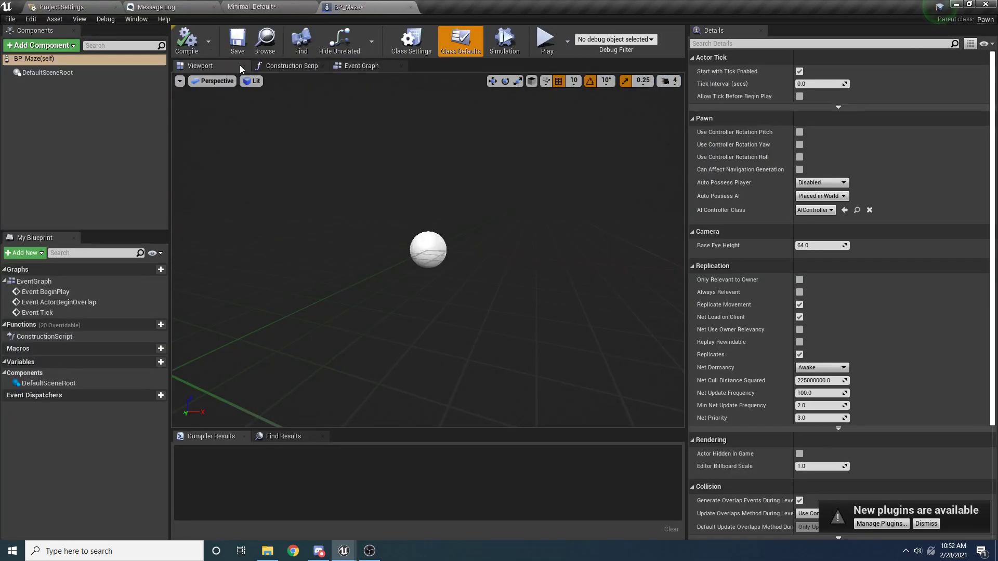
- Add a Static Mesh component named BoardMesh under DefaultSceneRoot in BP_Maze
click(97, 75)
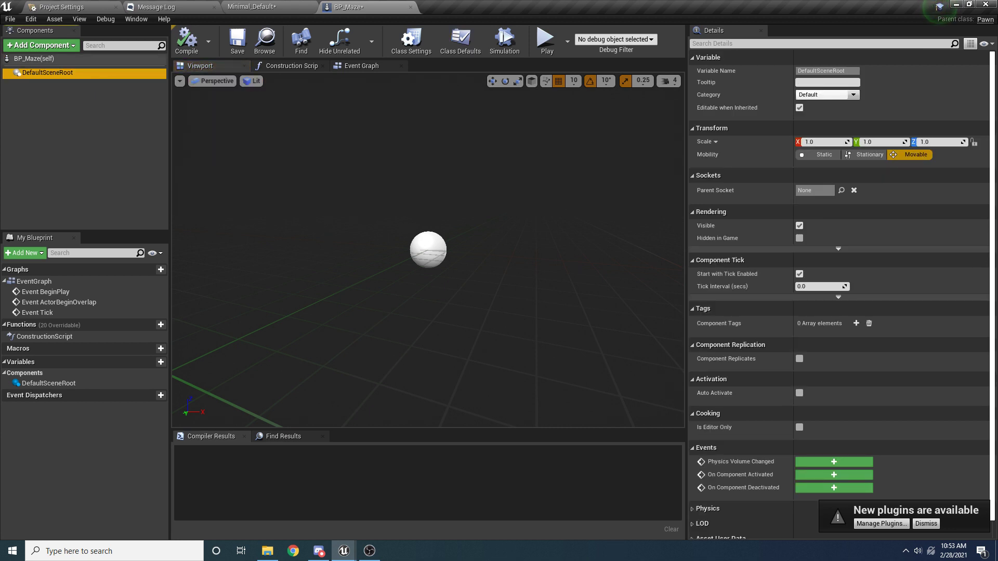
click(62, 46)
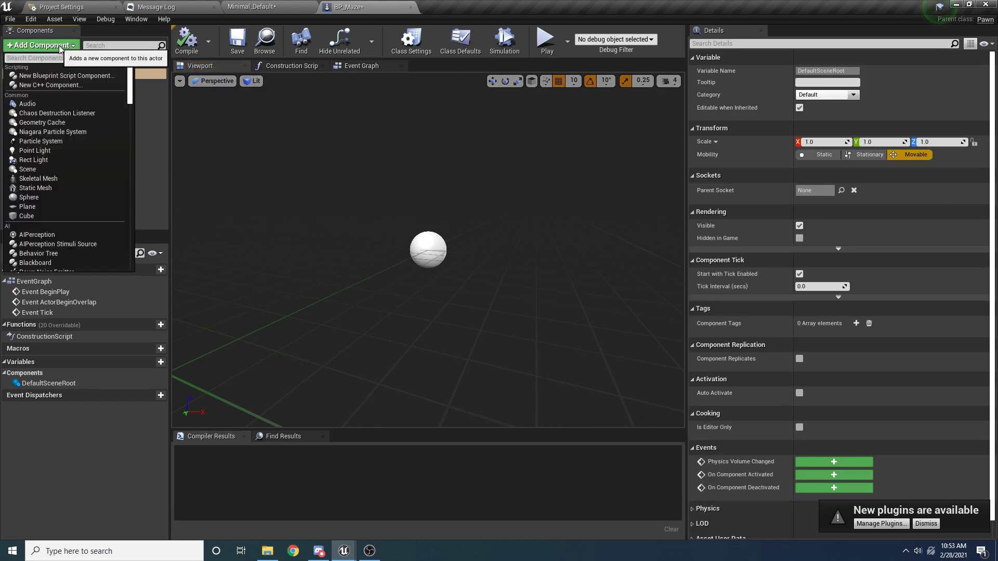
text(stati)
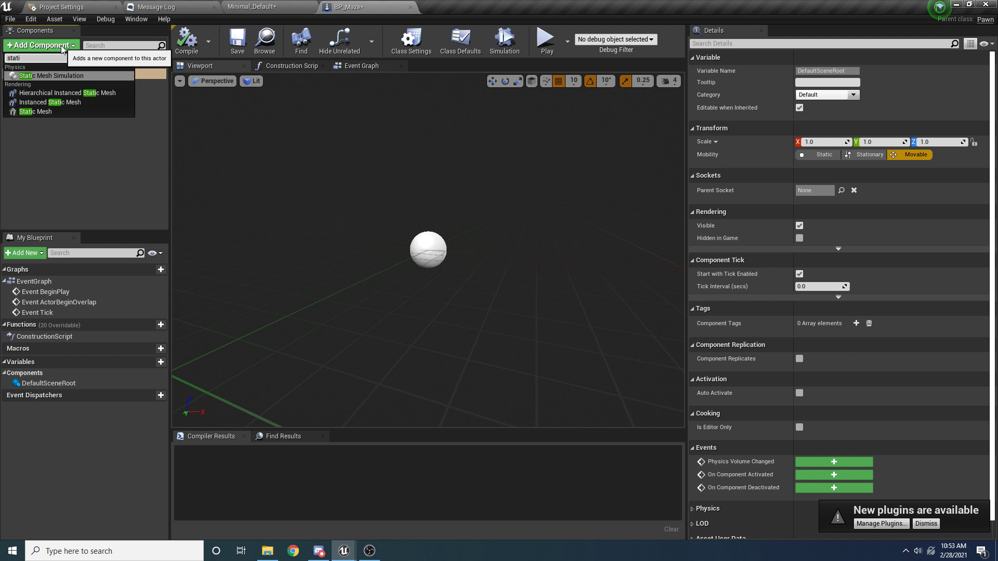
click(46, 114)
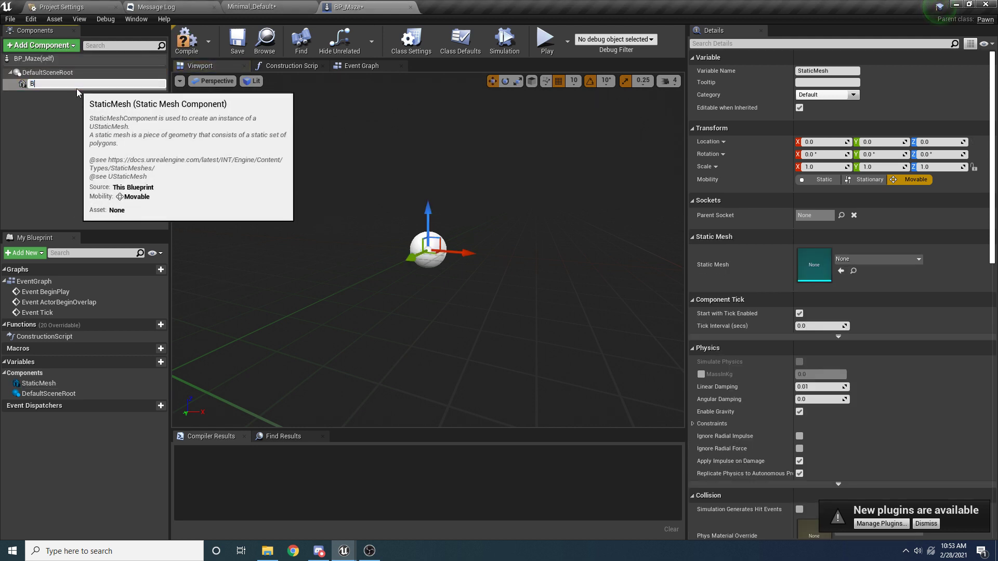
text(BoardMesh)
key(Return)
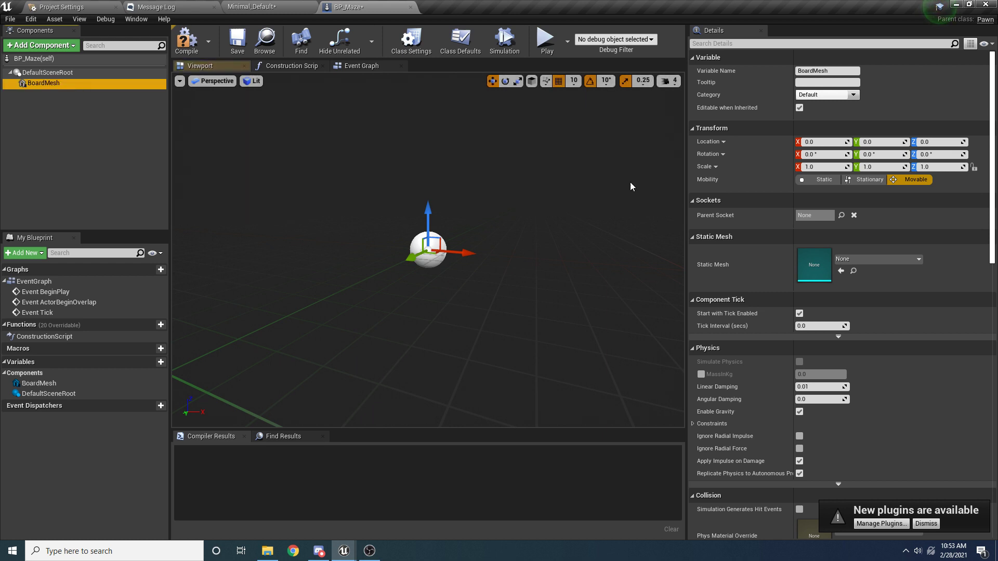
- Assign the SM_Board mesh to the BoardMesh component and view the whole board
click(857, 258)
text(sm_b)
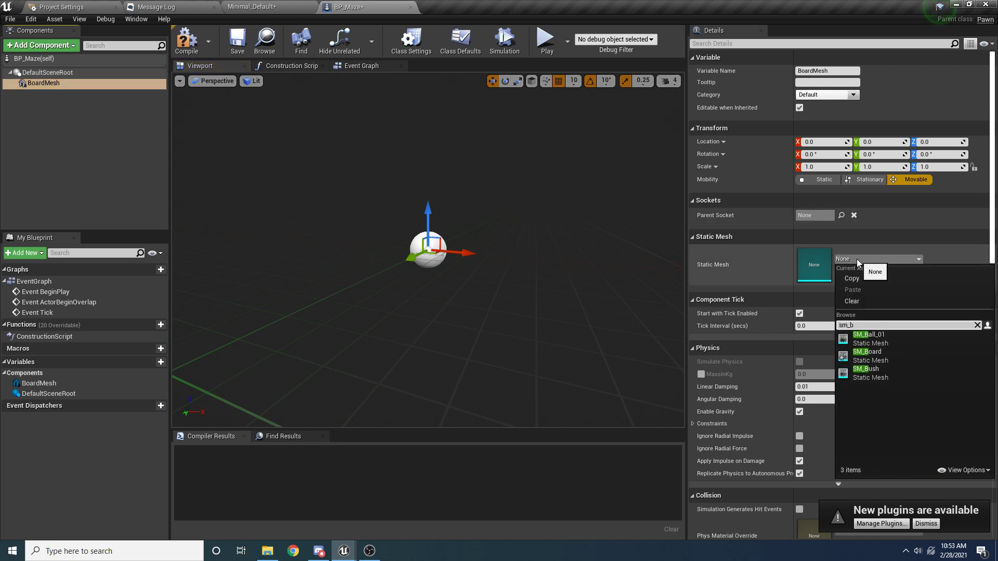
click(882, 357)
right_drag(556, 296, 658, 336)
right_drag(454, 287, 415, 234)
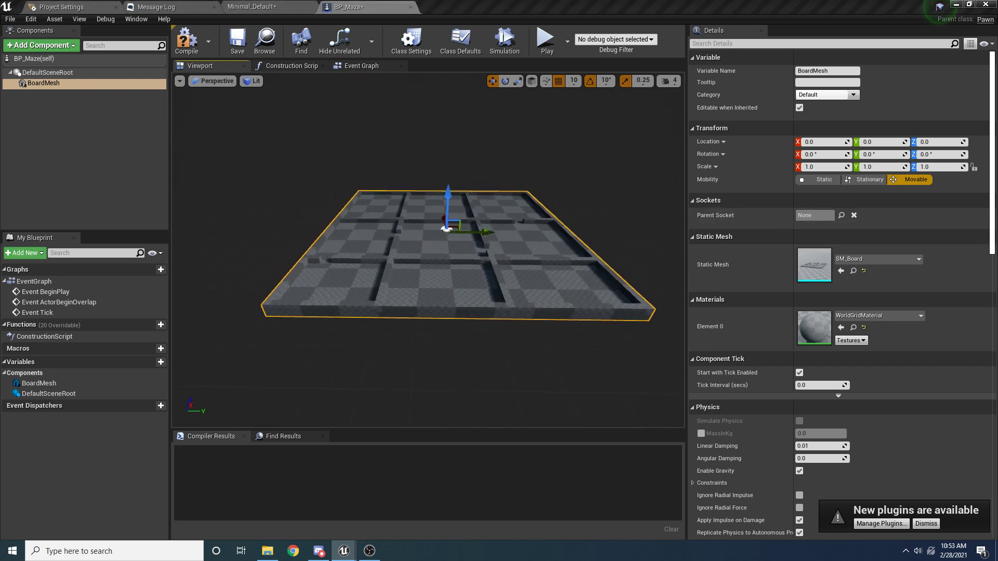
right_drag(441, 247, 483, 244)
key(a)
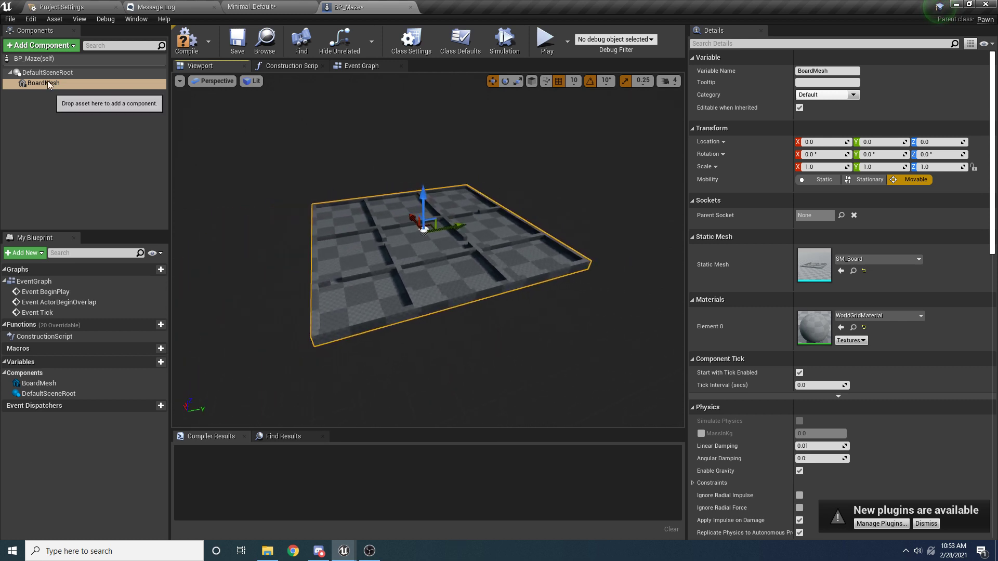
- Add a Camera component to BP_Maze, keeping its default name
click(46, 51)
text(cam)
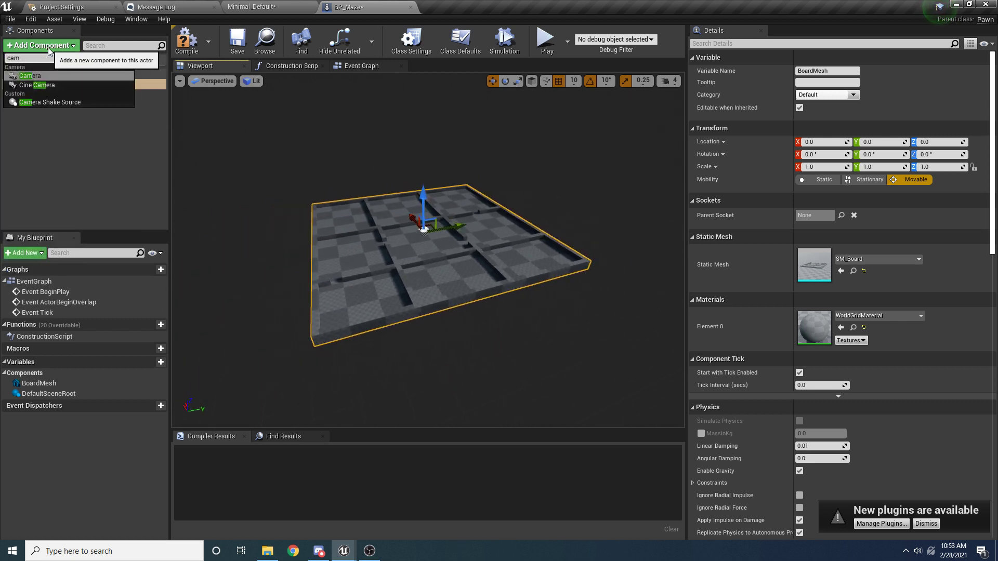
click(52, 76)
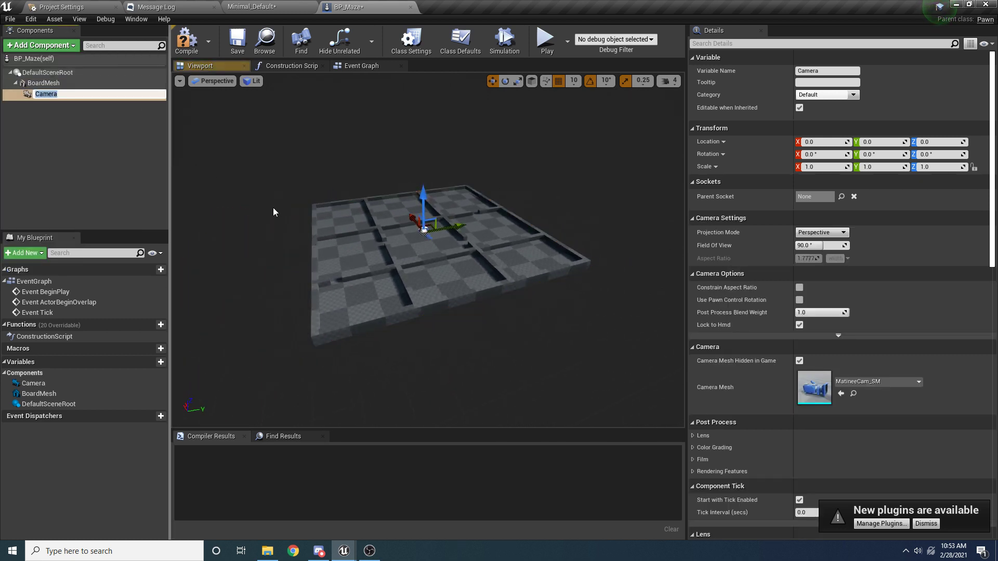
click(61, 124)
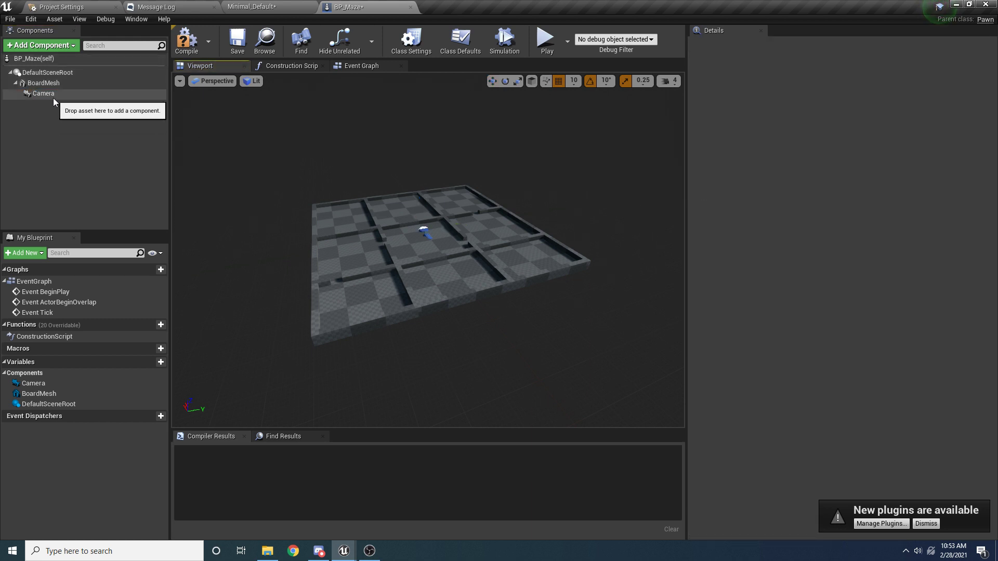
- Attach the Camera directly to DefaultSceneRoot so that it is a sibling of BoardMesh
click(37, 93)
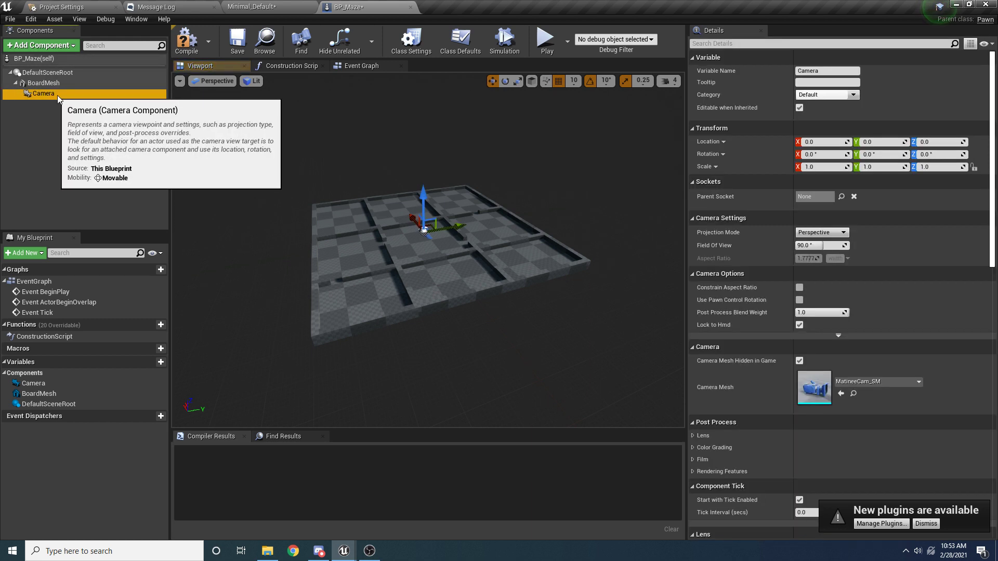
drag(45, 95, 73, 74)
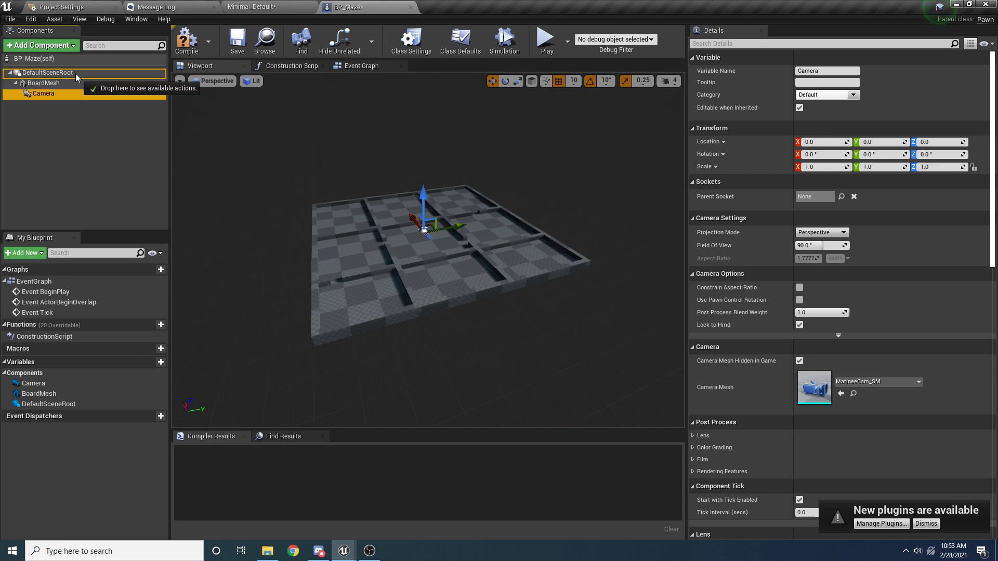
drag(76, 74, 76, 73)
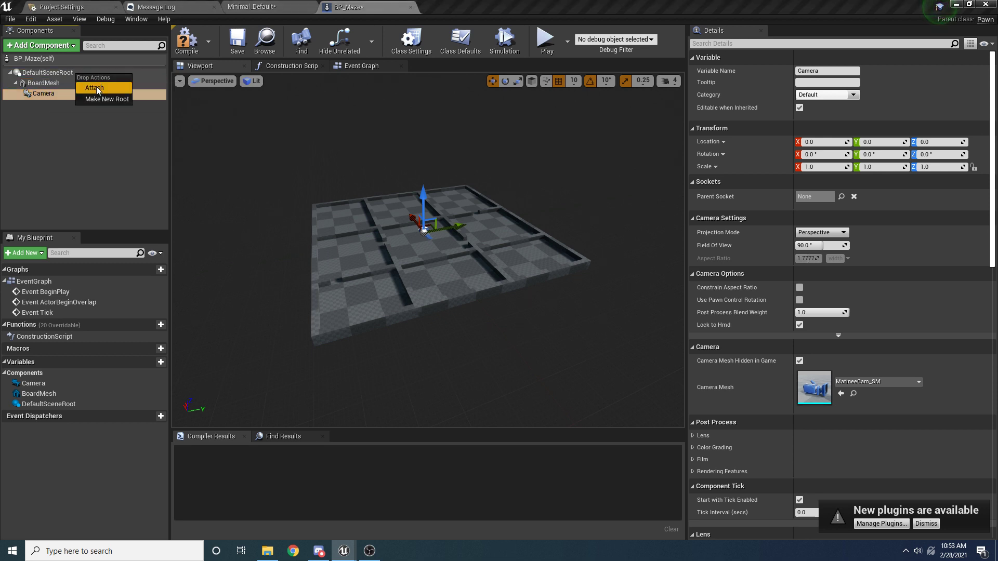
click(96, 83)
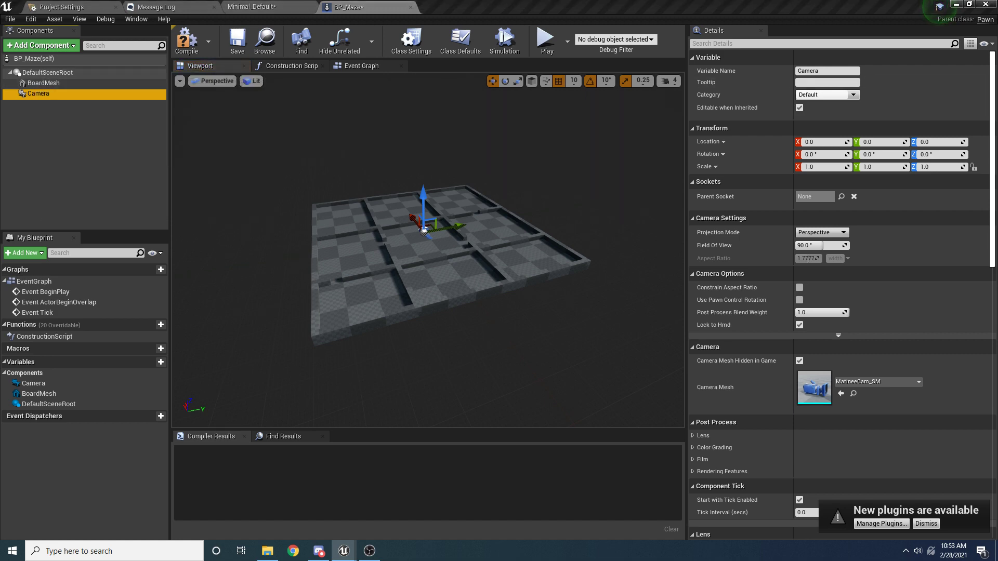
click(50, 83)
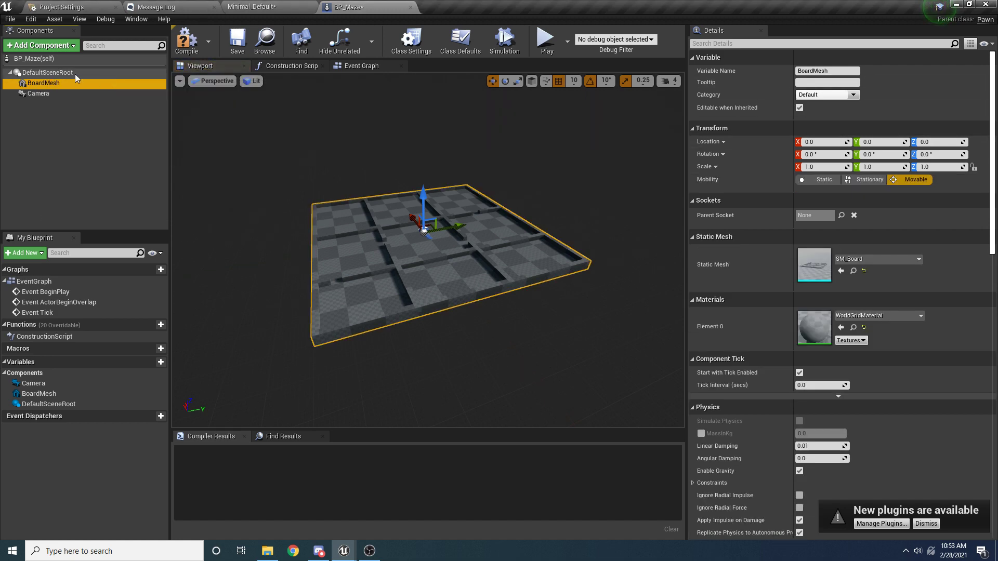
click(75, 74)
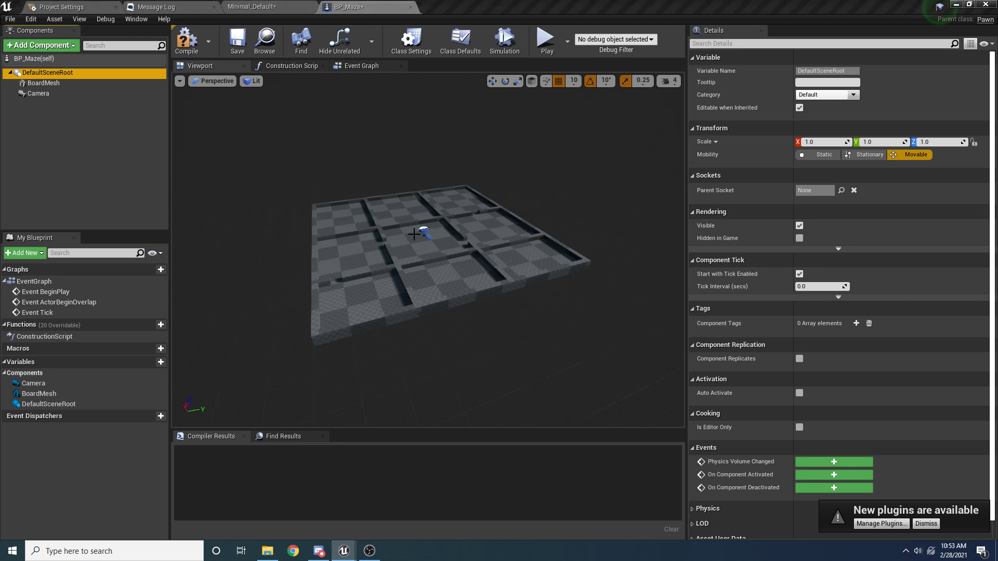
- Set the Camera's location to X -870 and Z 539
click(58, 94)
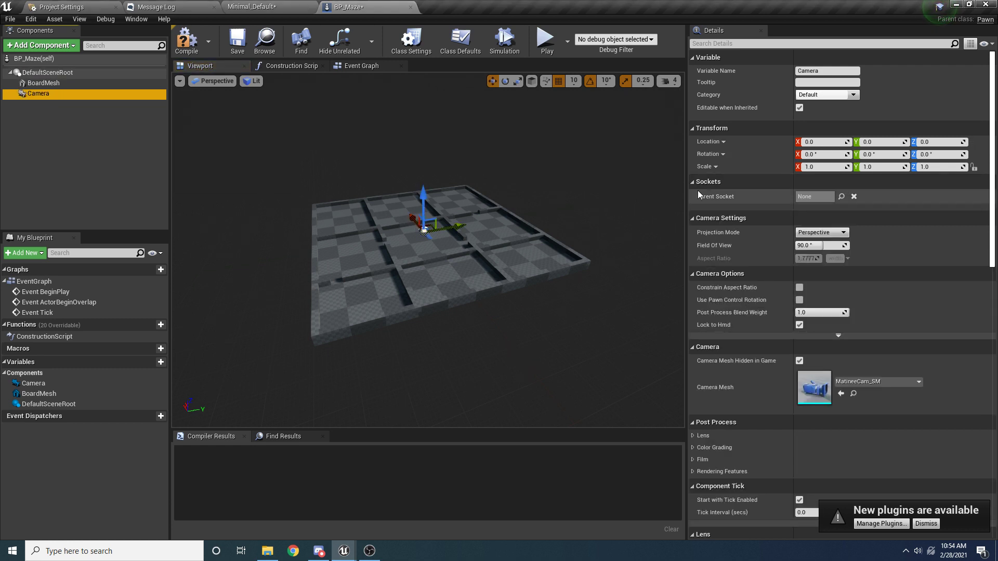
click(936, 142)
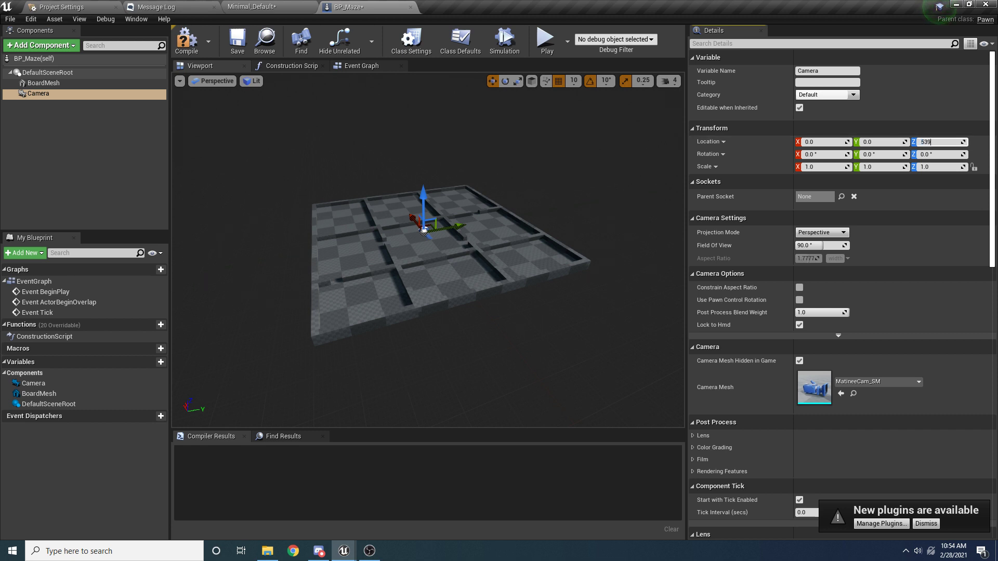
text(539)
key(Return)
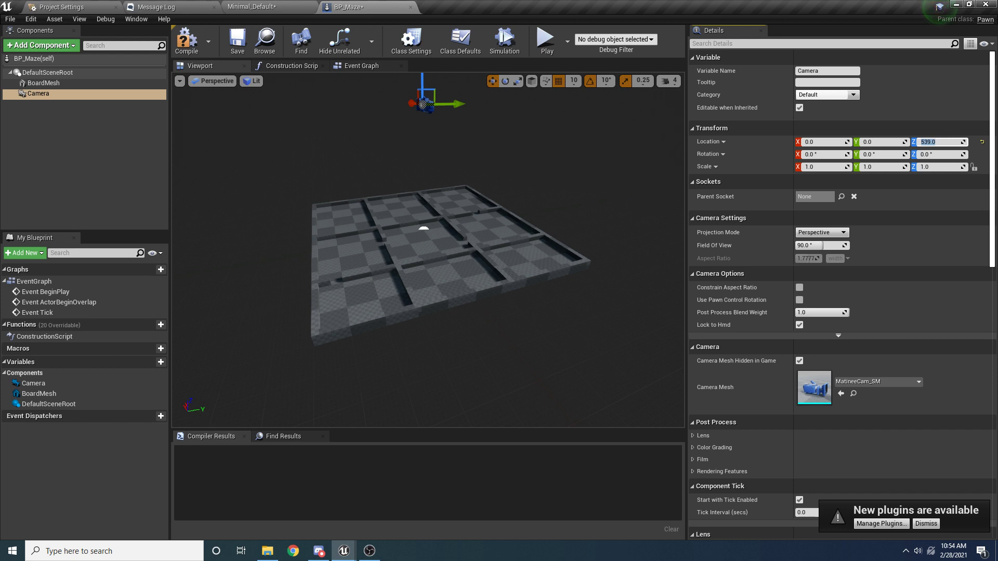
click(833, 142)
text(-)
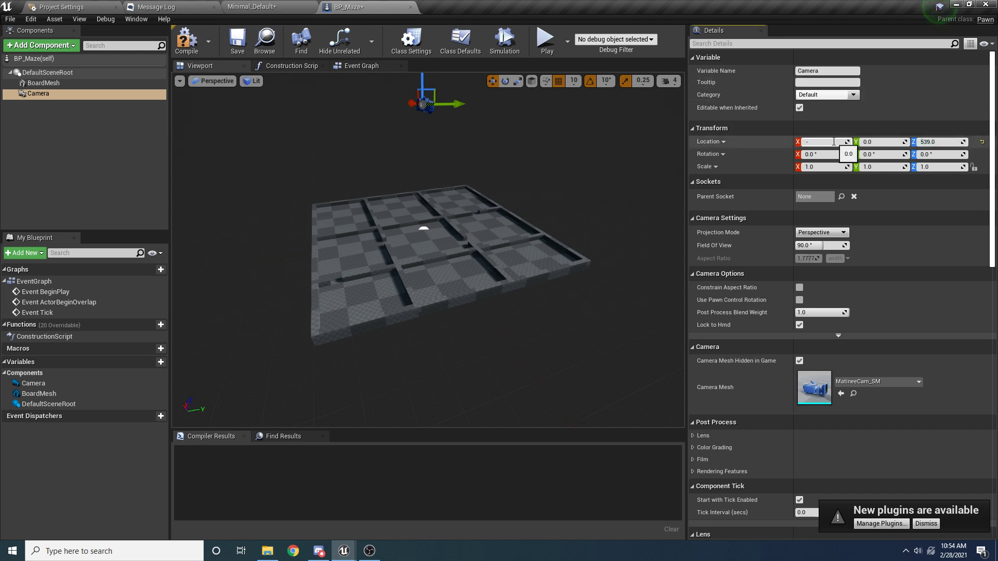
text(870)
key(Return)
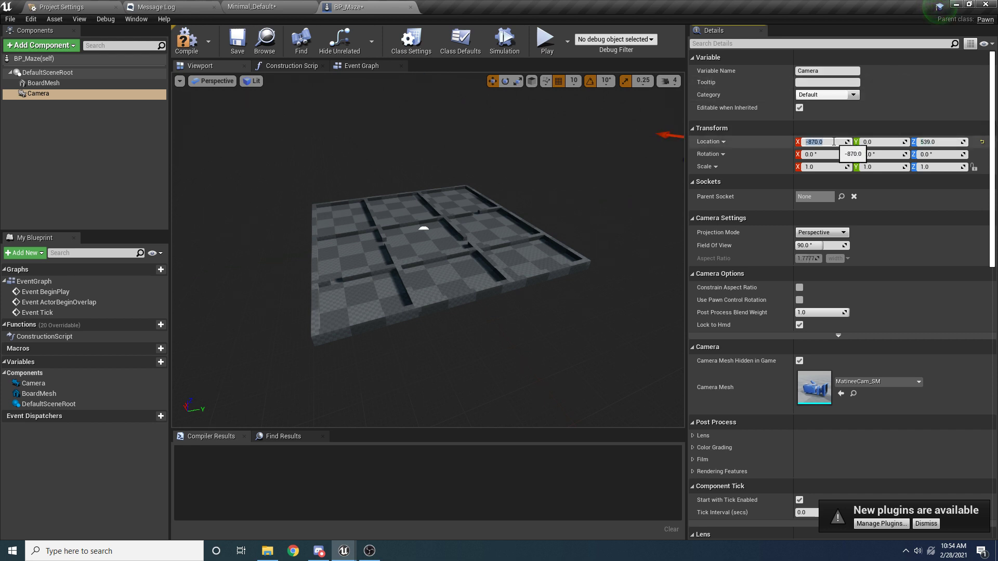
right_drag(604, 173, 671, 177)
key(s)
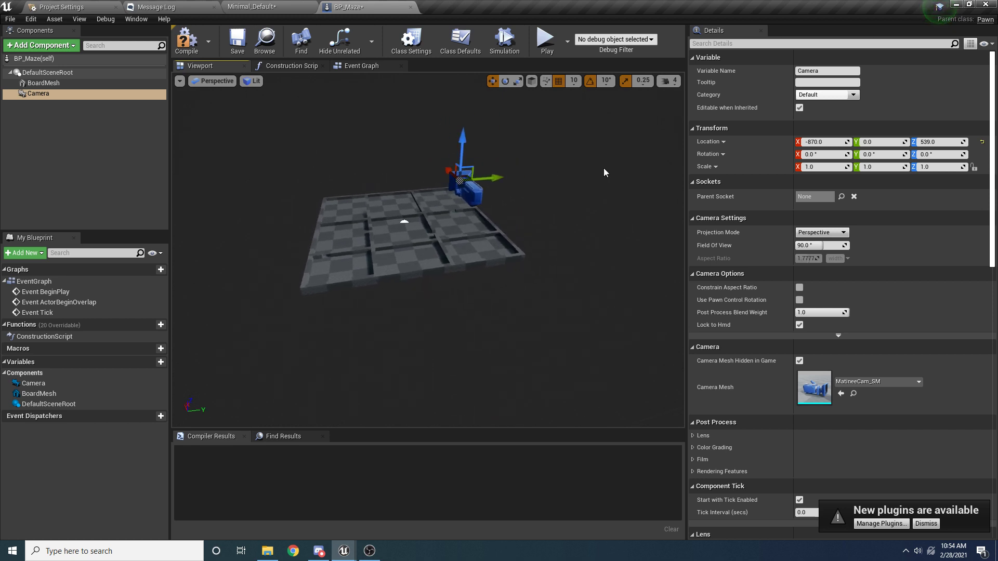
- Set the Camera's Y rotation to -30° and compile the BP_Maze blueprint
click(883, 154)
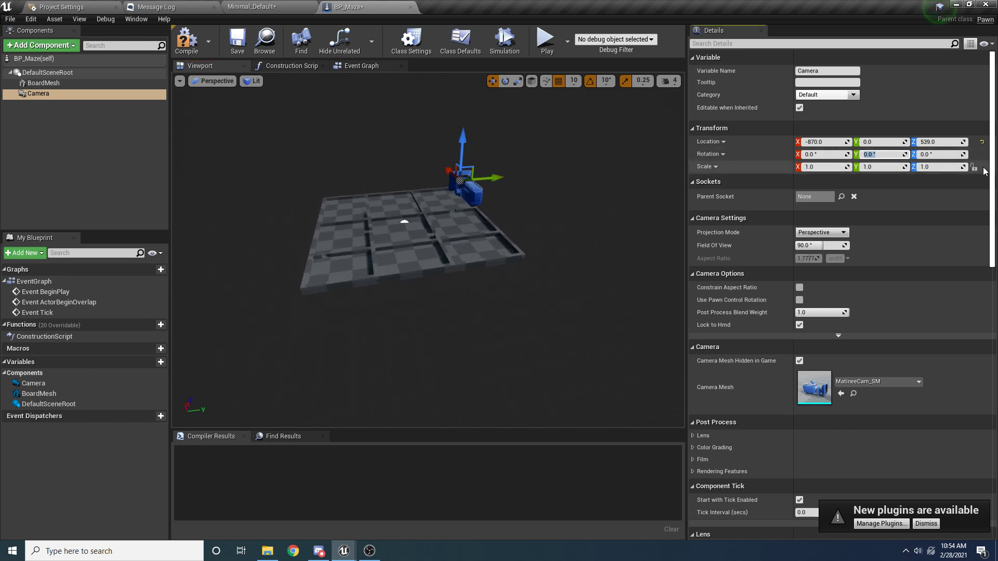
text(-30)
key(Return)
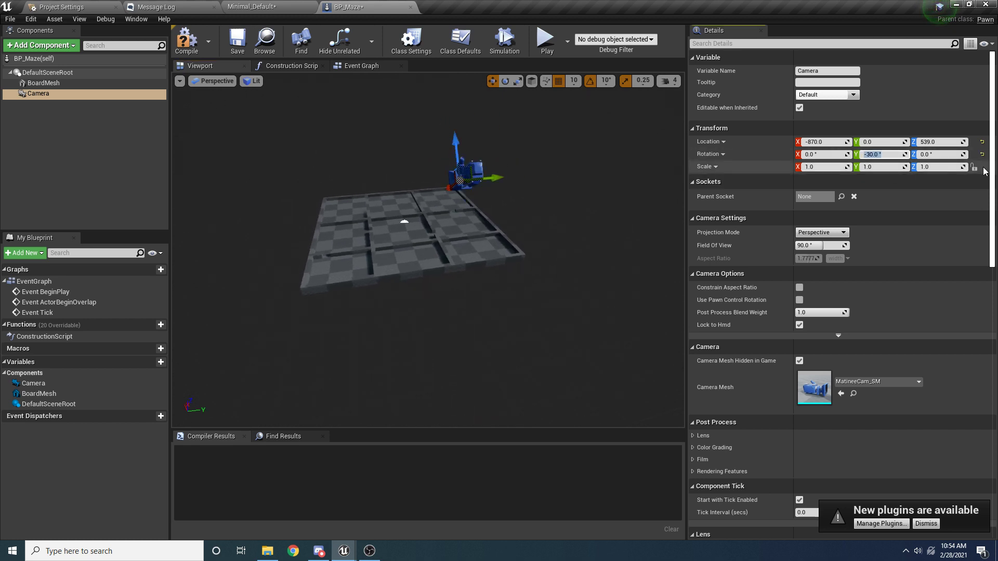
key(a)
right_drag(431, 234, 563, 179)
key(w)
key(s)
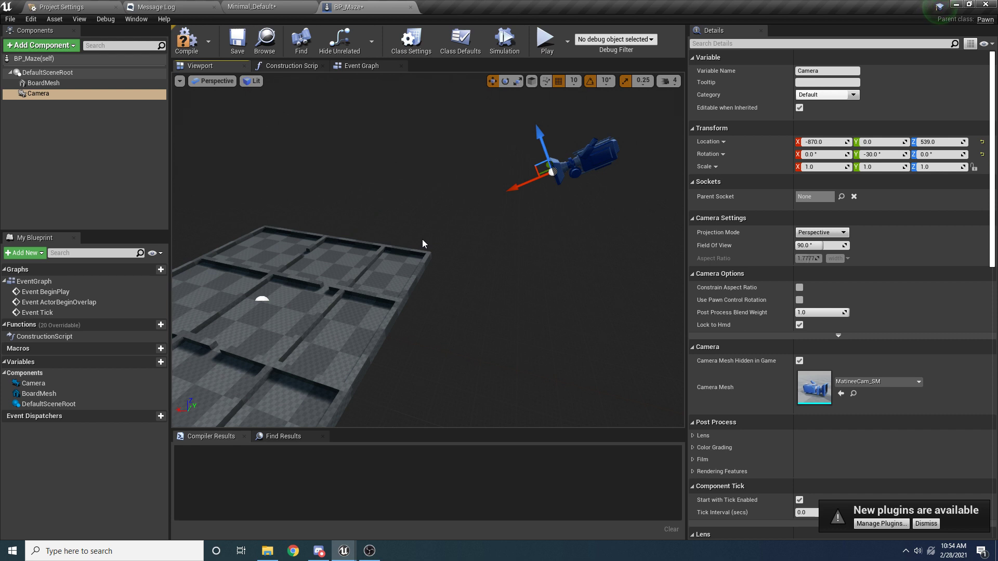
key(d)
right_drag(392, 216, 250, 218)
click(179, 47)
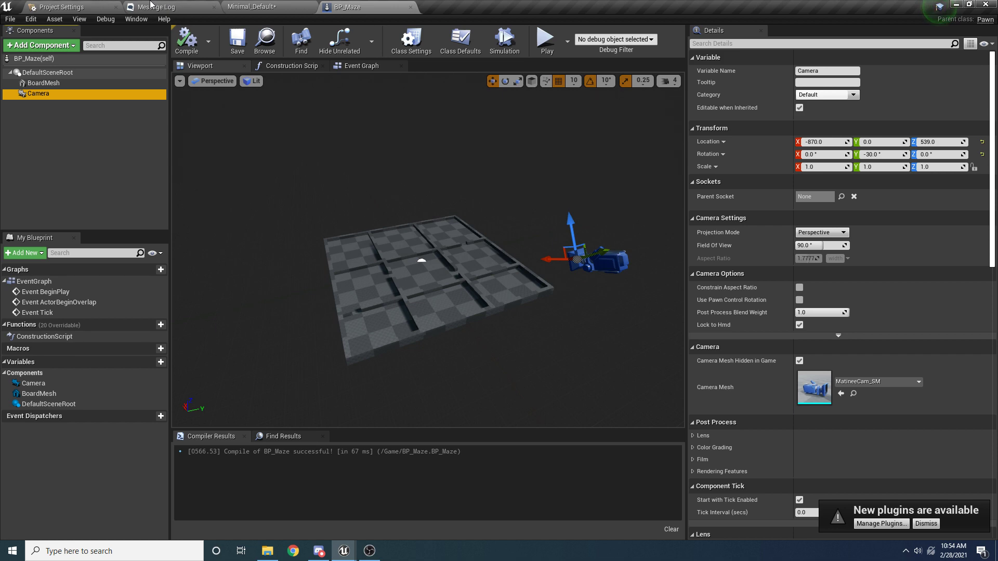
- Switch to the Minimal_Default level and place an instance of BP_Maze in open space beside the existing boards
click(98, 5)
click(291, 7)
right_drag(395, 218, 323, 221)
key(d)
key(a)
right_drag(245, 379, 190, 304)
key(w)
right_drag(283, 317, 409, 264)
drag(95, 451, 414, 222)
- Move the placed BP_Maze along its Y axis, farther away from the neighbouring board
right_drag(414, 223, 463, 245)
key(w)
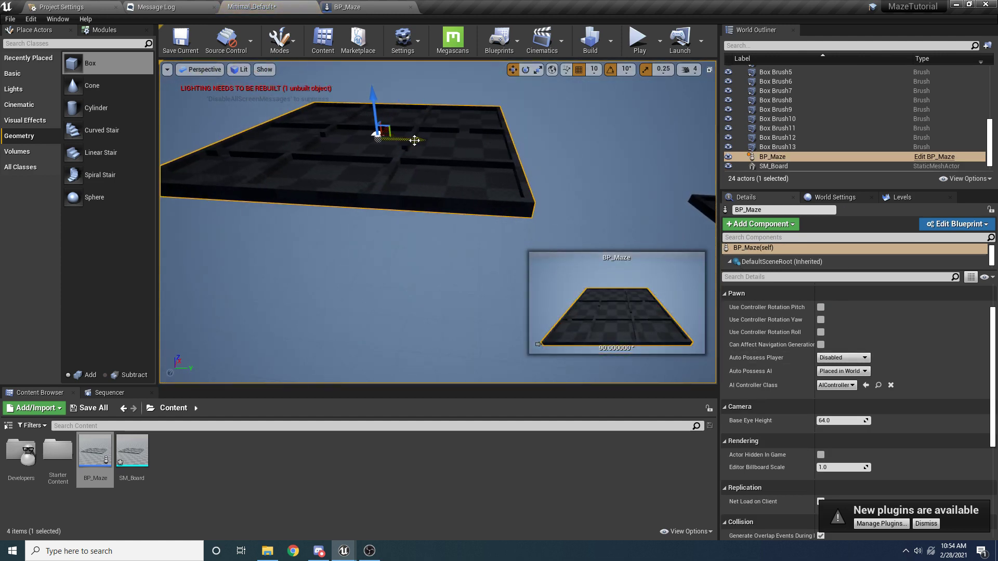
drag(416, 139, 391, 138)
right_drag(391, 138, 420, 139)
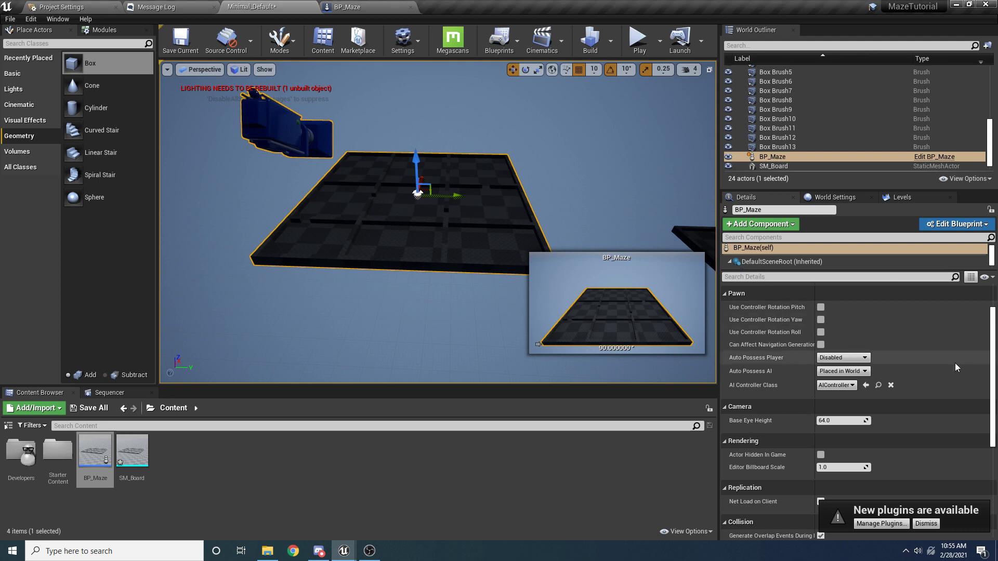
- Dismiss the new plugins notification and set BP_Maze's Auto Possess Player to Player 0
click(926, 524)
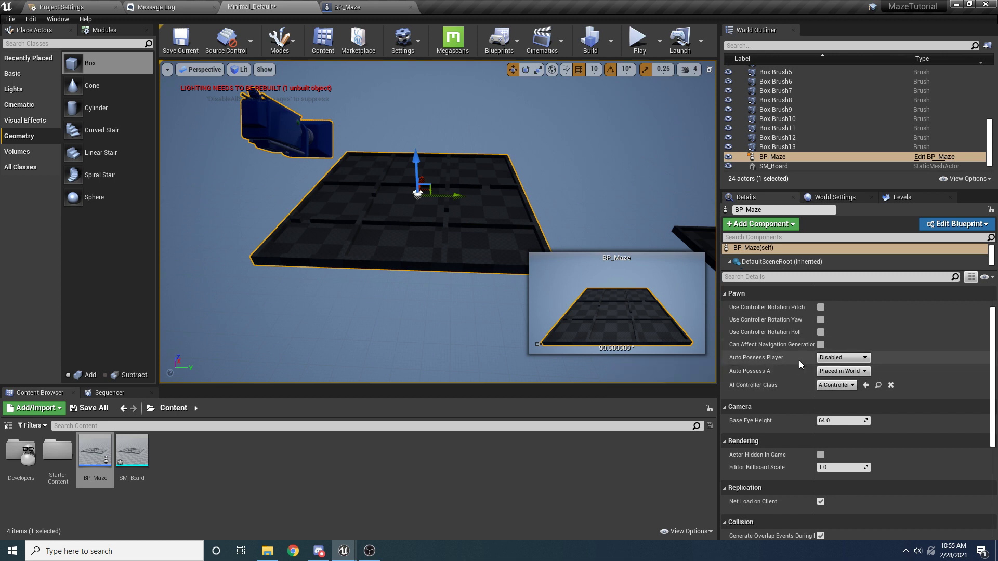
click(840, 358)
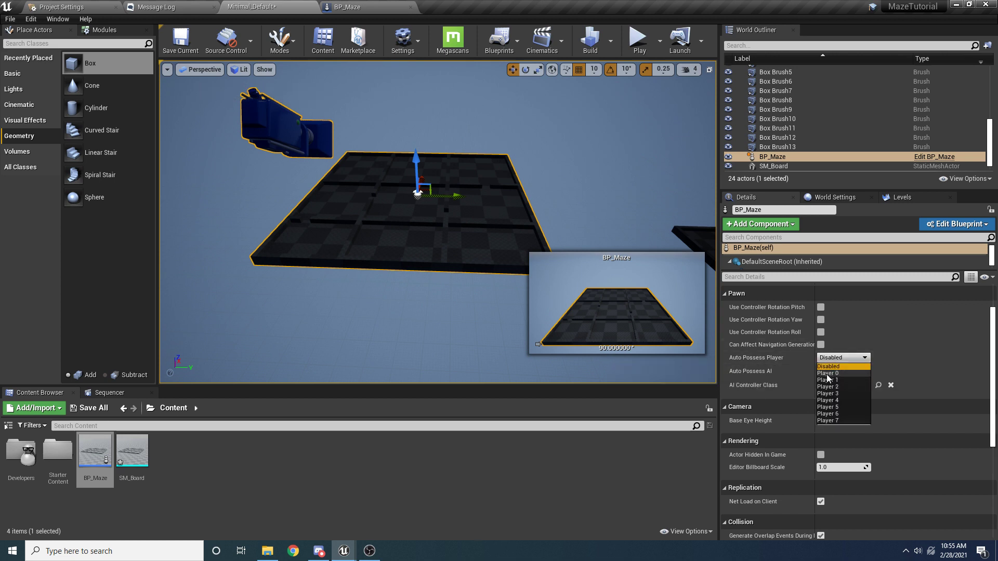
click(827, 374)
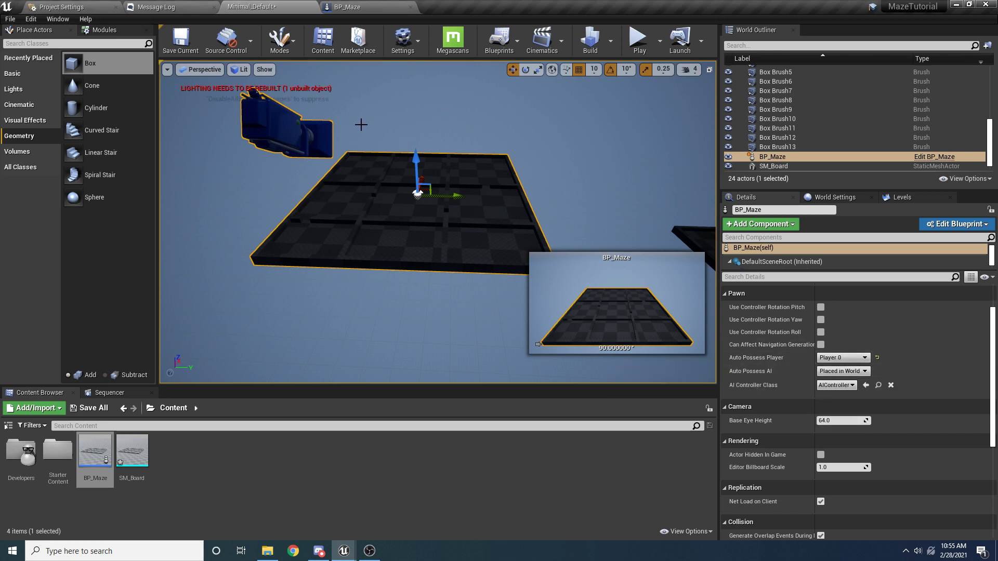
- Play the level to check the view through BP_Maze's camera, and stop the play session
scroll(361, 125, down, 5)
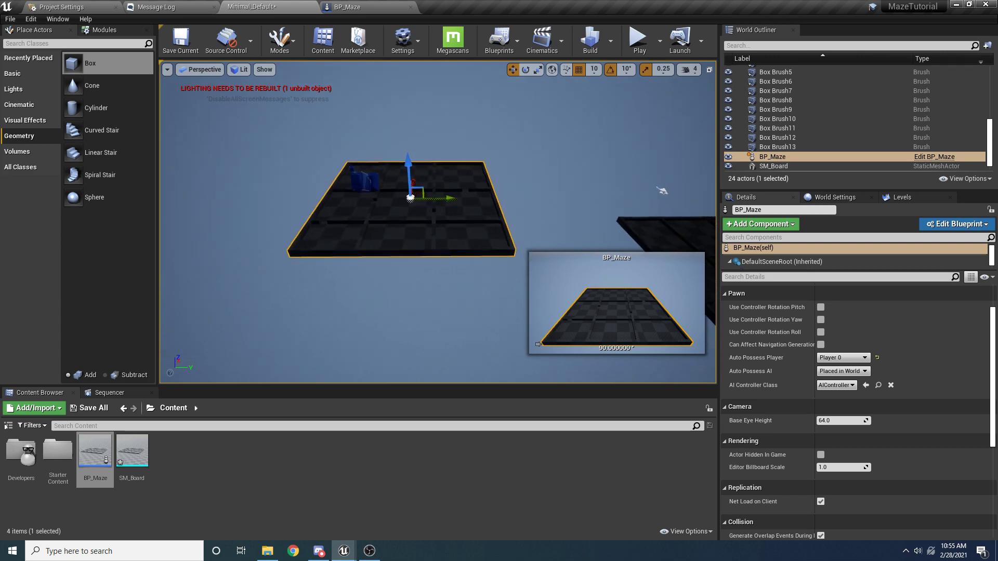
click(637, 43)
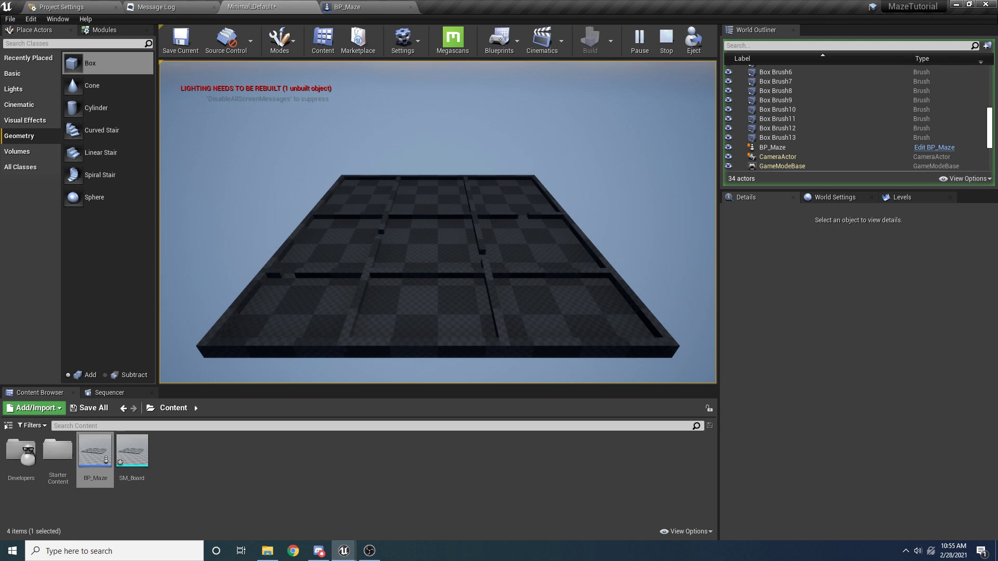
key(Escape)
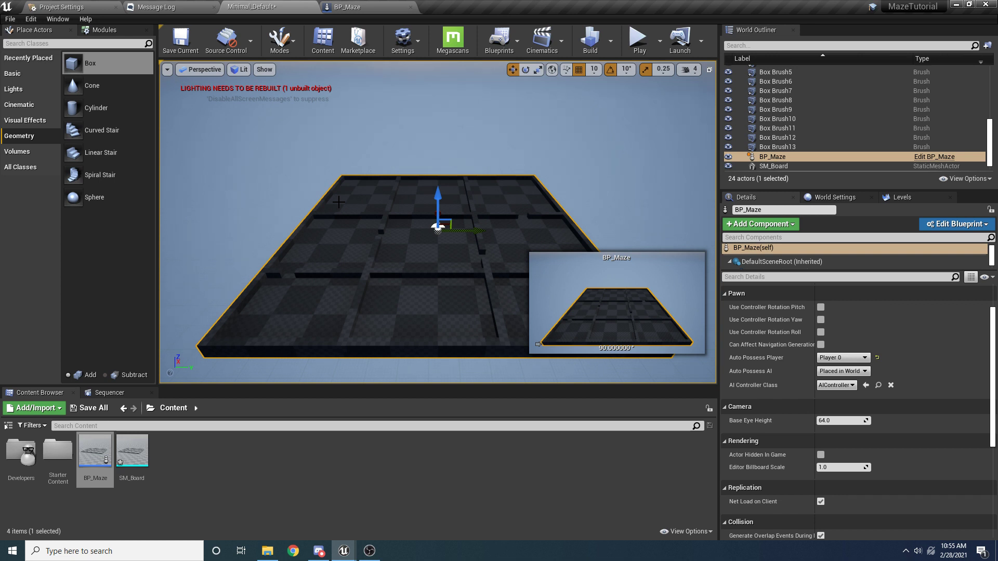
- Save the Minimal_Default level
click(11, 18)
click(30, 115)
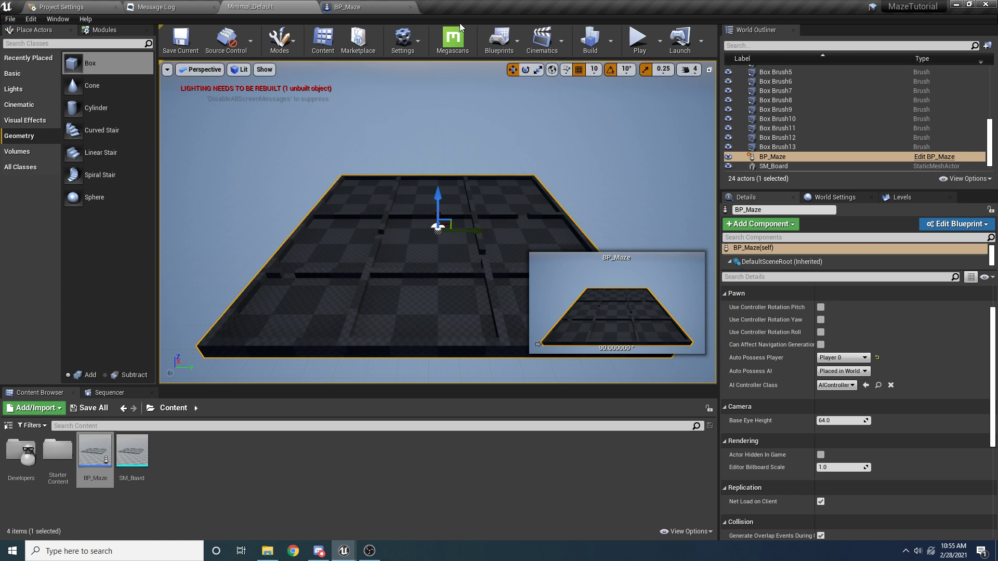
- Delete all the default event nodes from BP_Maze's Event Graph and compile the blueprint
click(354, 7)
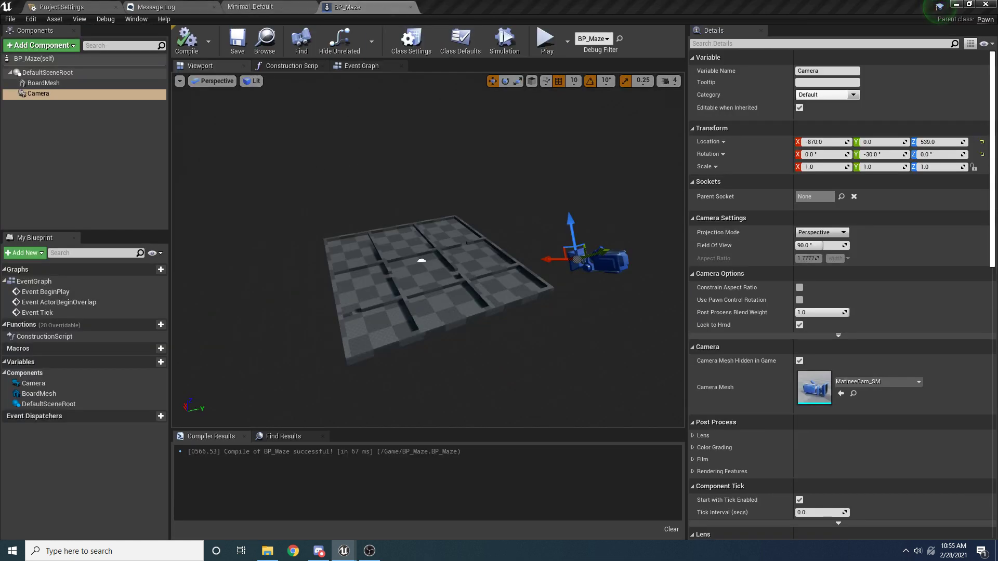
click(362, 65)
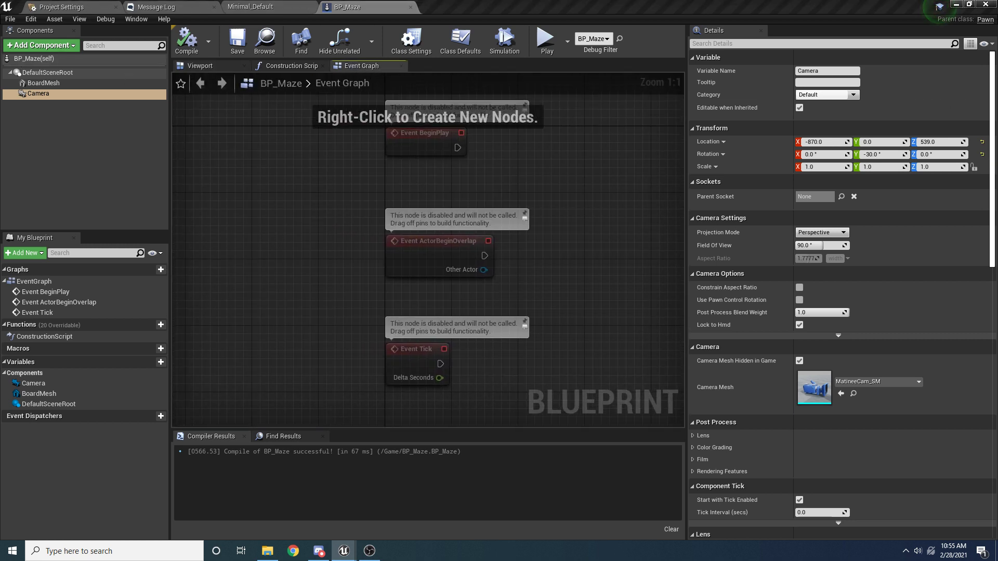
key(ctrl+a)
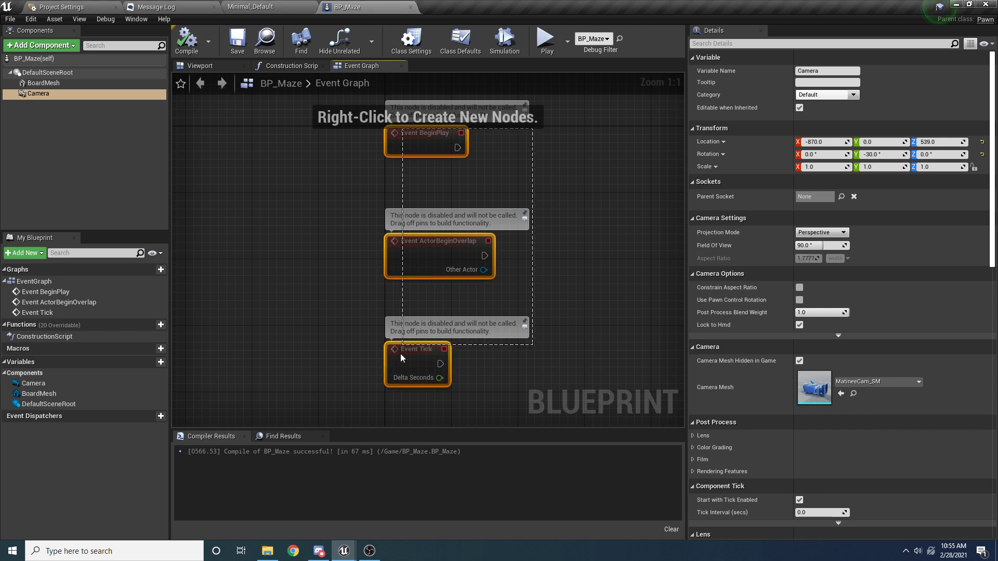
key(Delete)
click(203, 45)
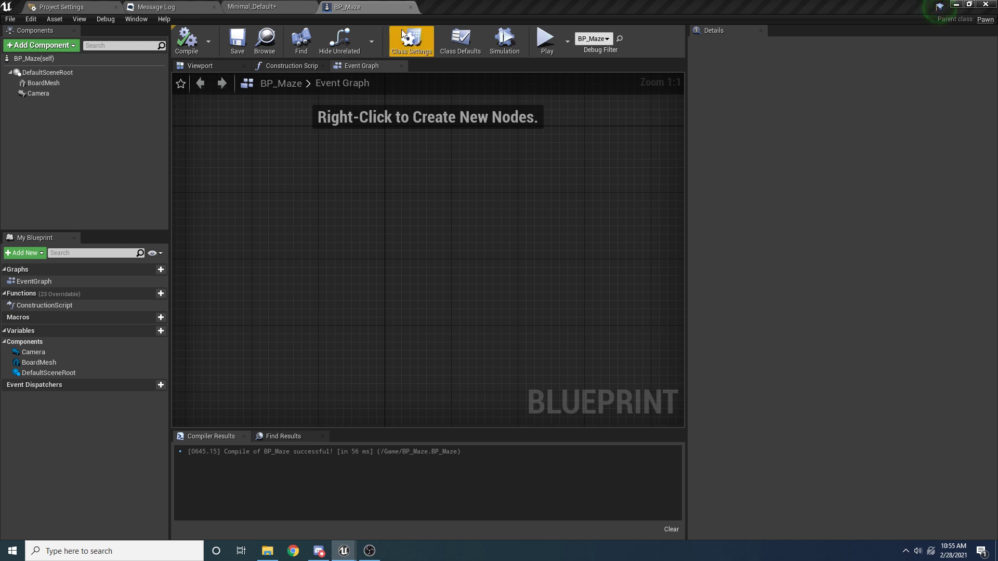
- In the project's Input settings, add an axis mapping named TiltRight and bind it to Mouse X
click(31, 18)
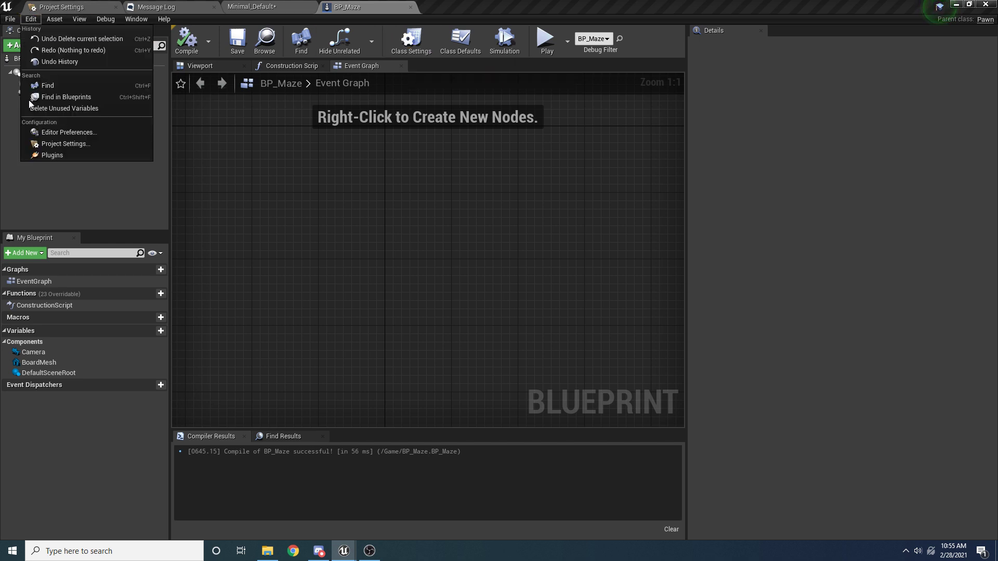
click(61, 145)
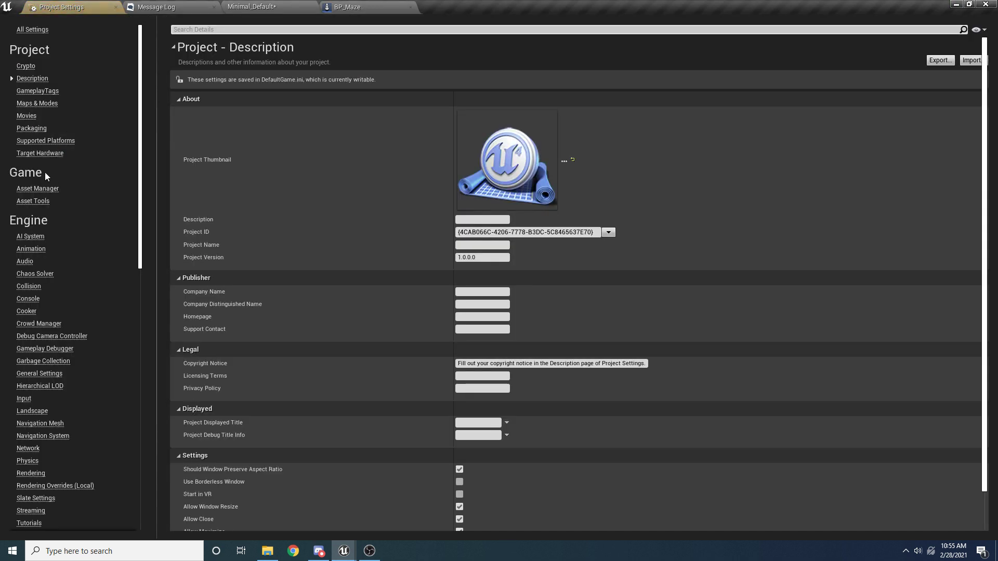
click(23, 399)
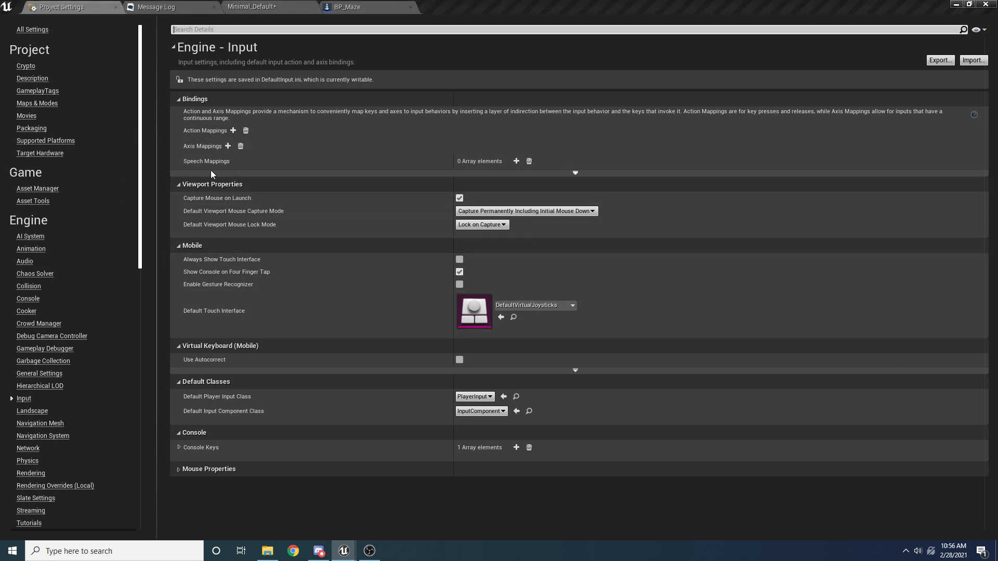
click(228, 146)
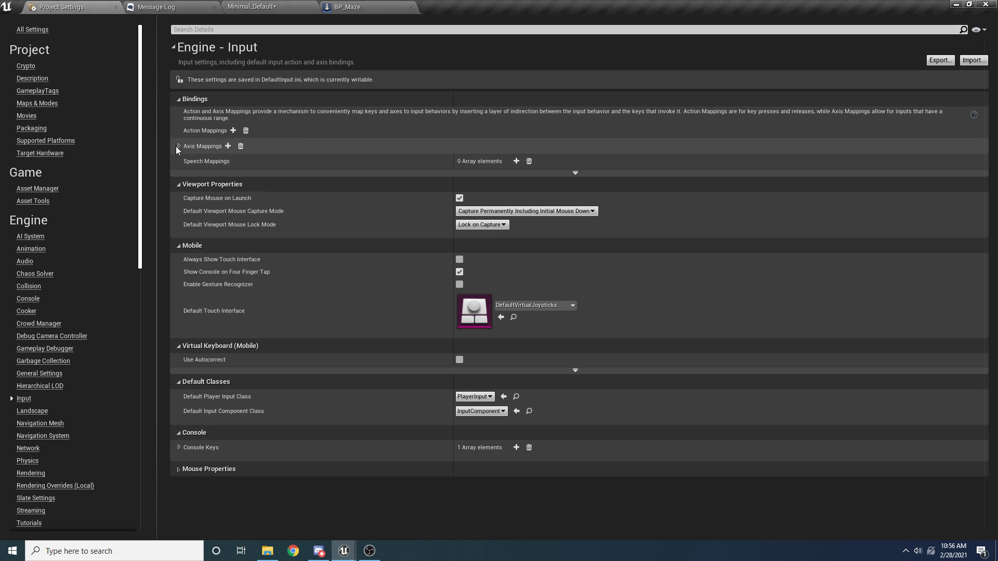
click(179, 147)
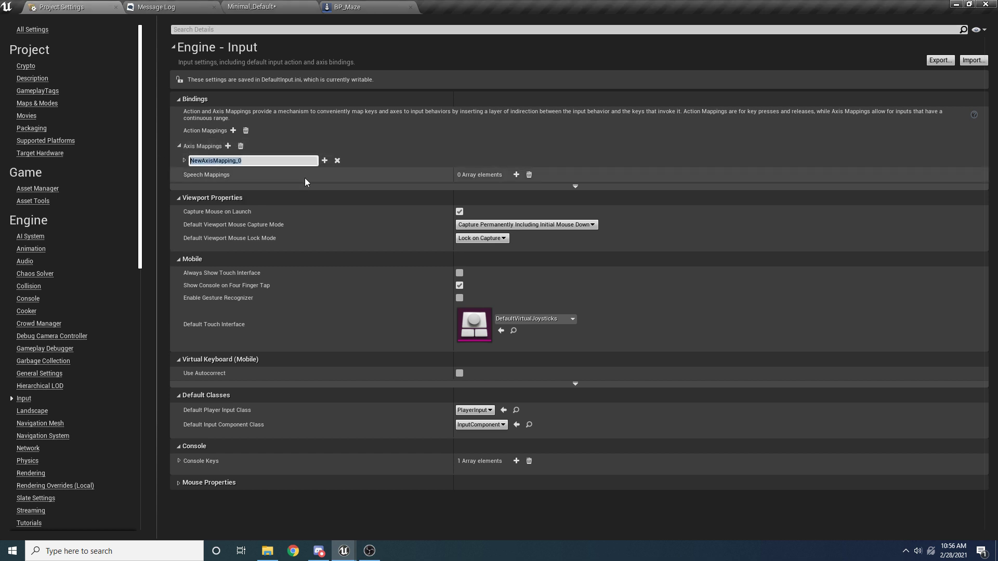
text(TiltRight)
key(Return)
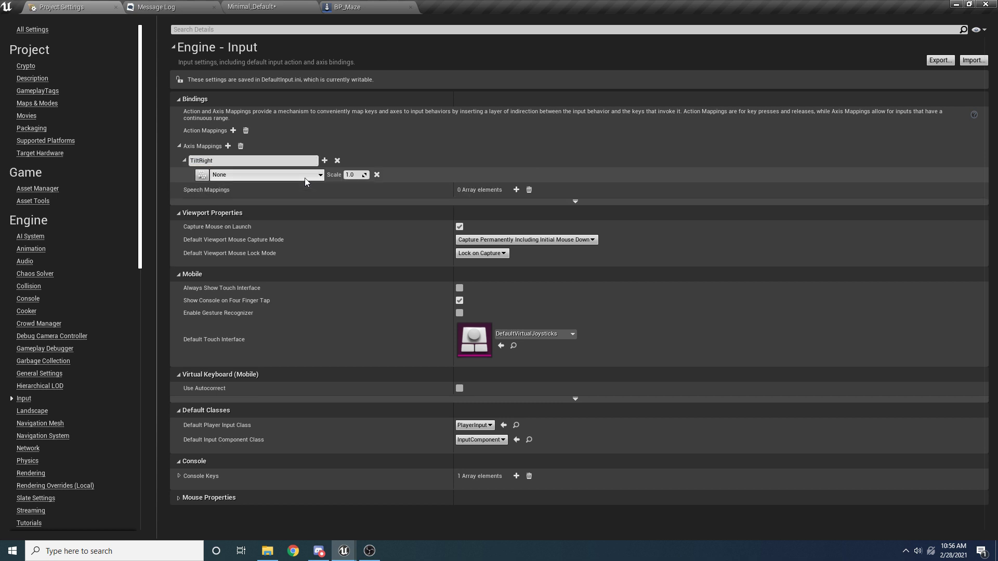
click(290, 177)
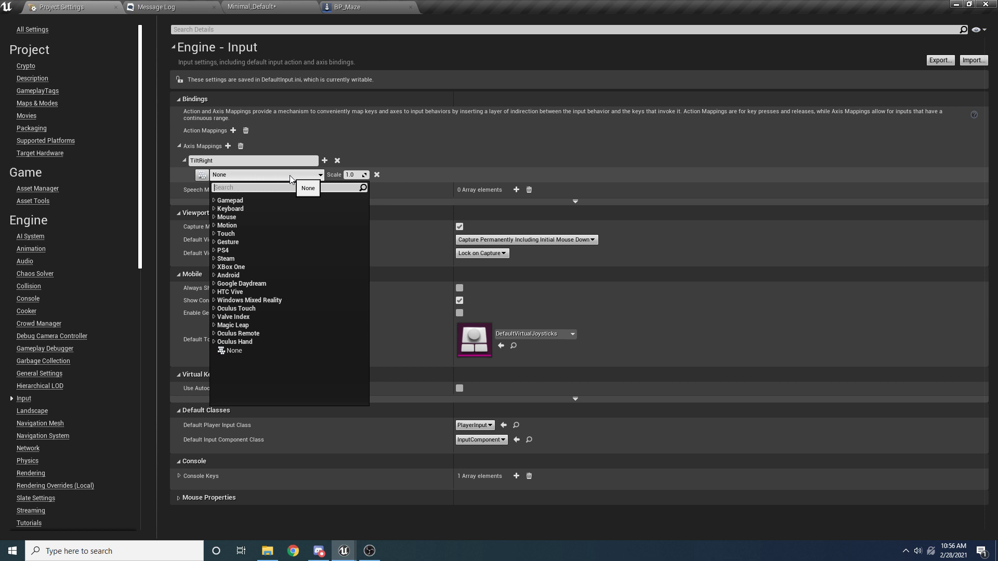
text(mouse)
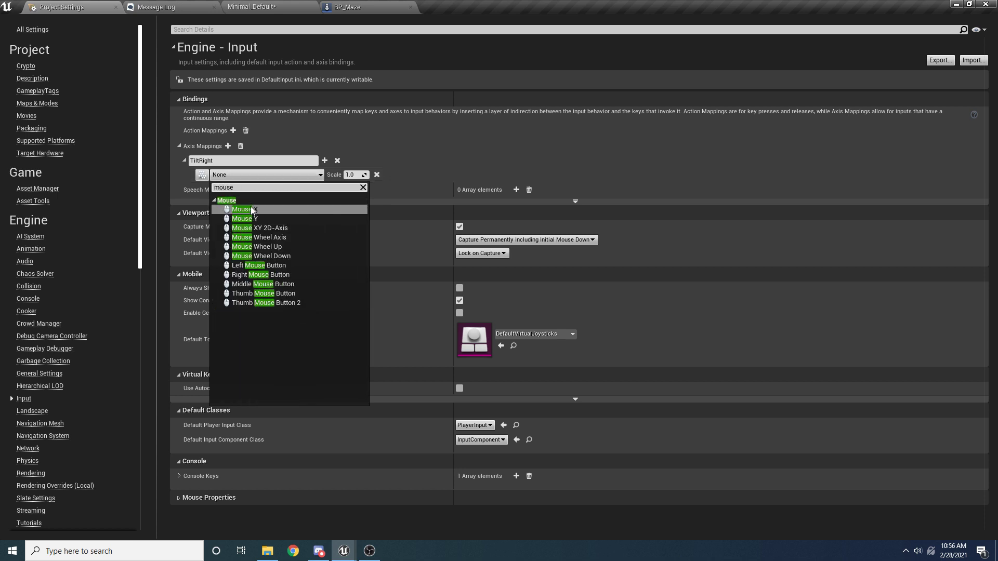
click(250, 209)
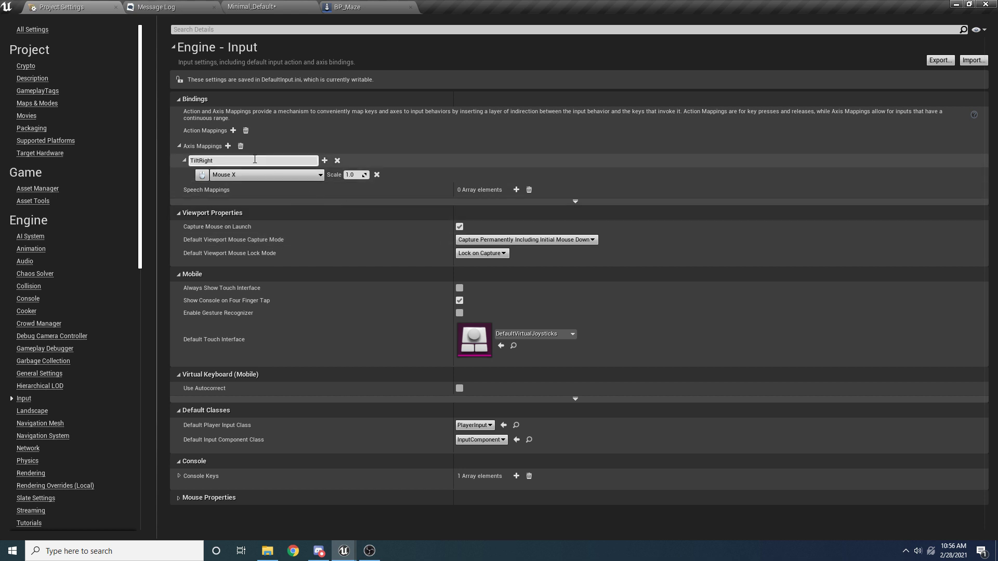
- Add a second axis mapping named TiltForward and bind it to Mouse Y
click(228, 146)
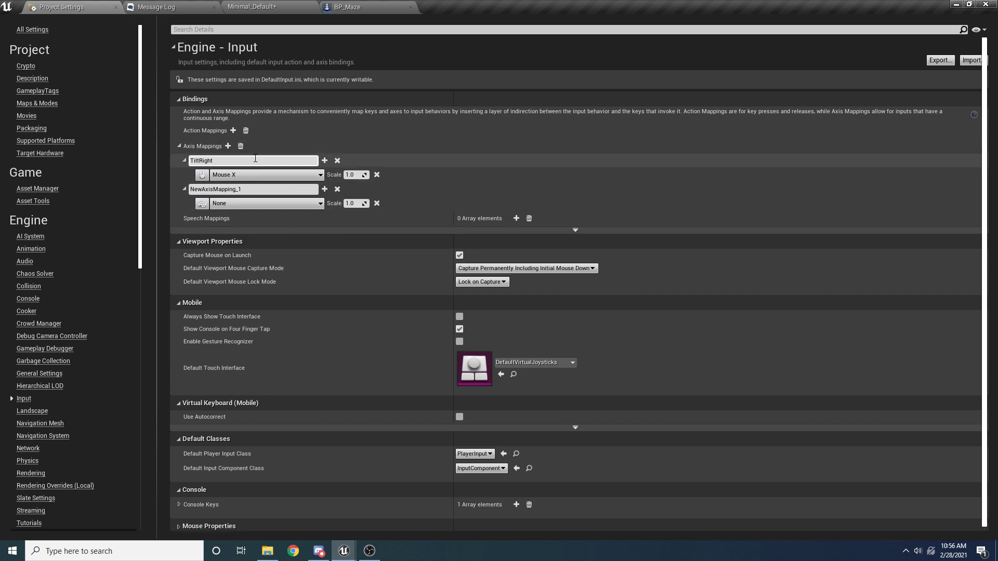
click(259, 190)
text(TiltFo)
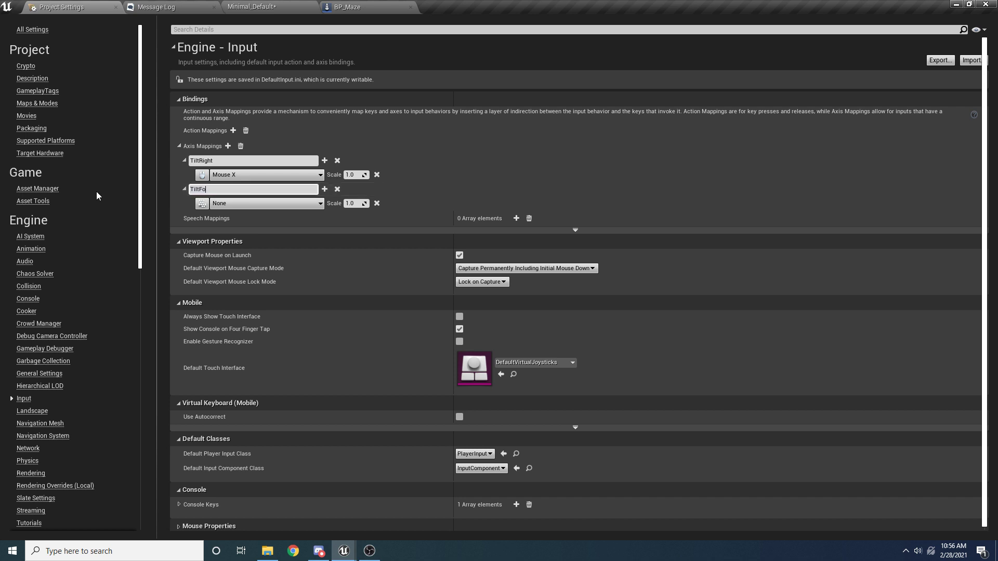
text(rward)
key(Return)
click(267, 204)
text(mouse y)
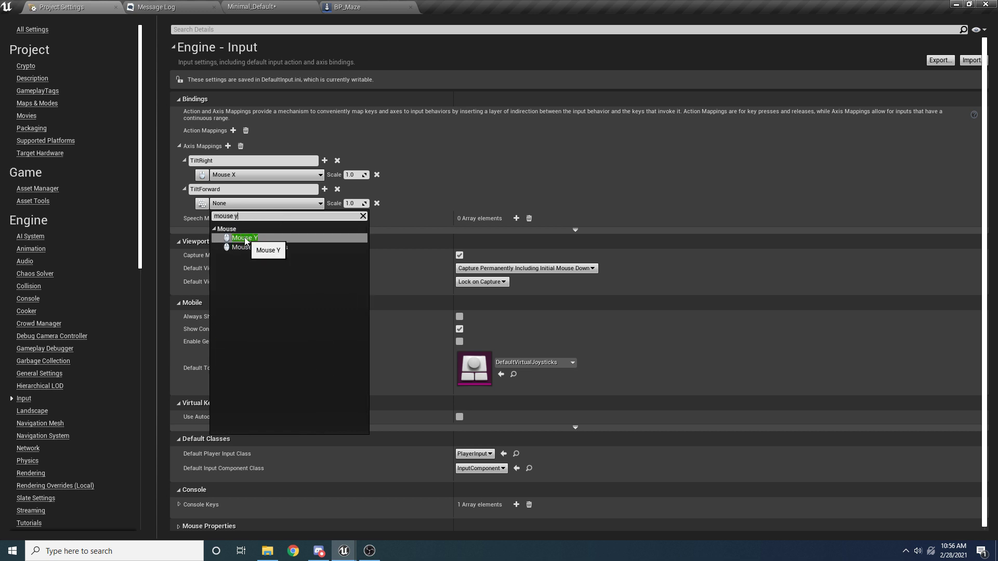
click(245, 239)
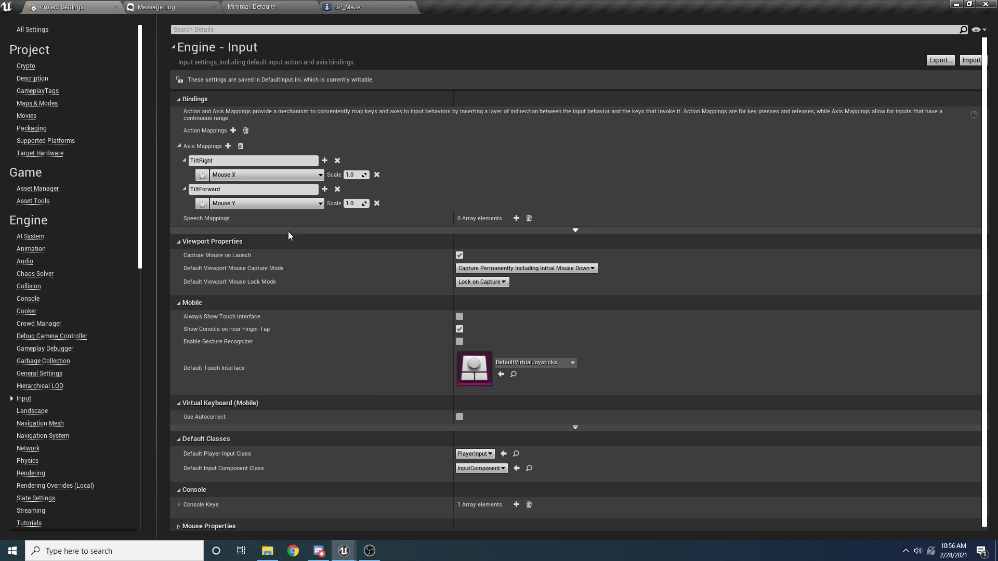
- Set the scale of TiltForward's Mouse Y binding to -1.0
click(352, 203)
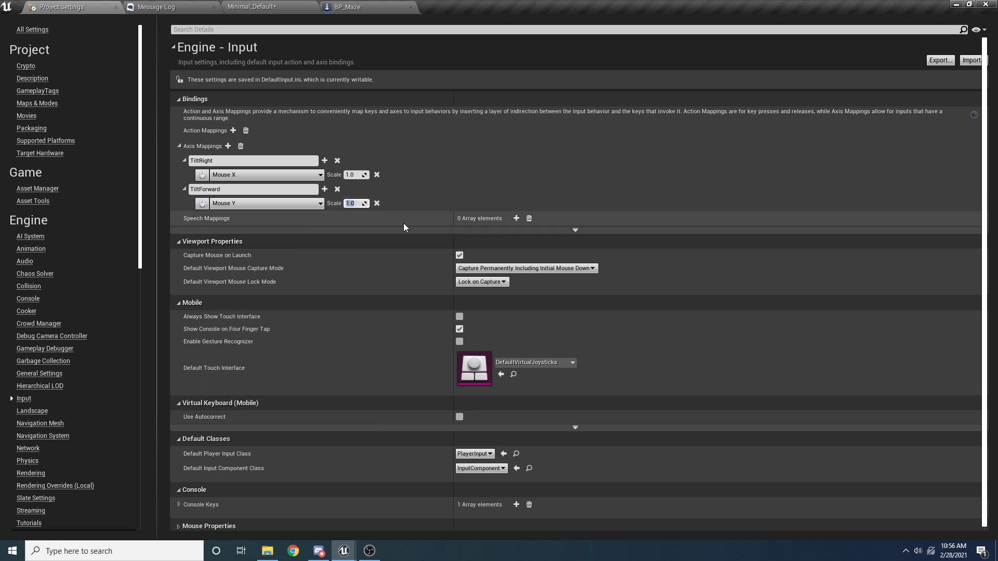
text(-1)
key(Return)
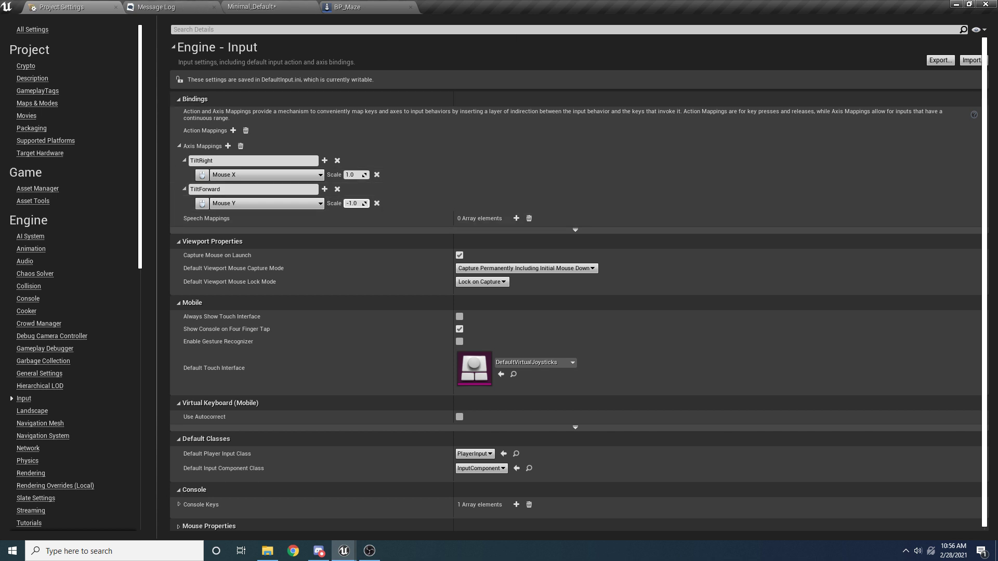
- Add the TiltForward input axis event to BP_Maze's Event Graph and place it in the upper part of the graph
click(363, 7)
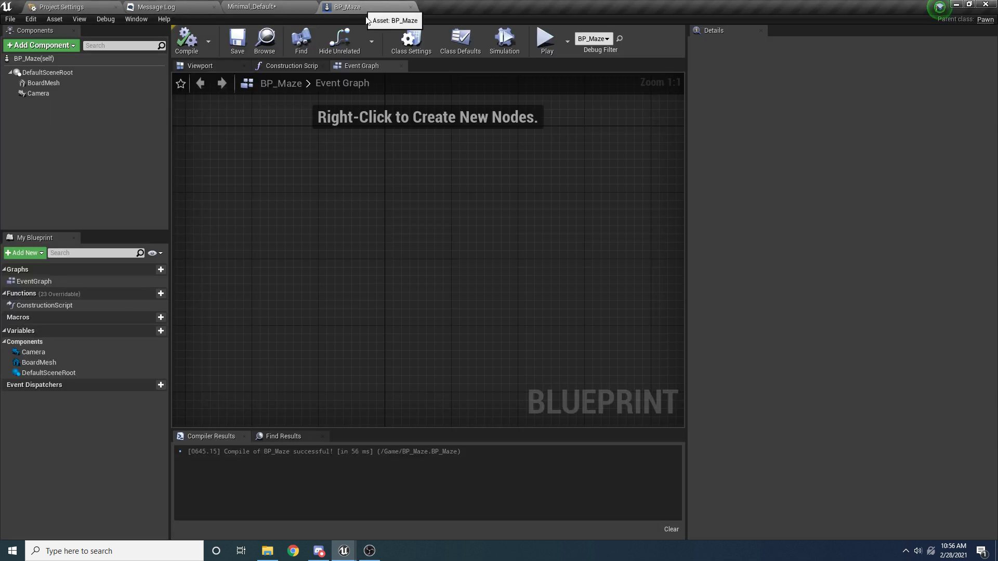
right_click(293, 217)
text(event)
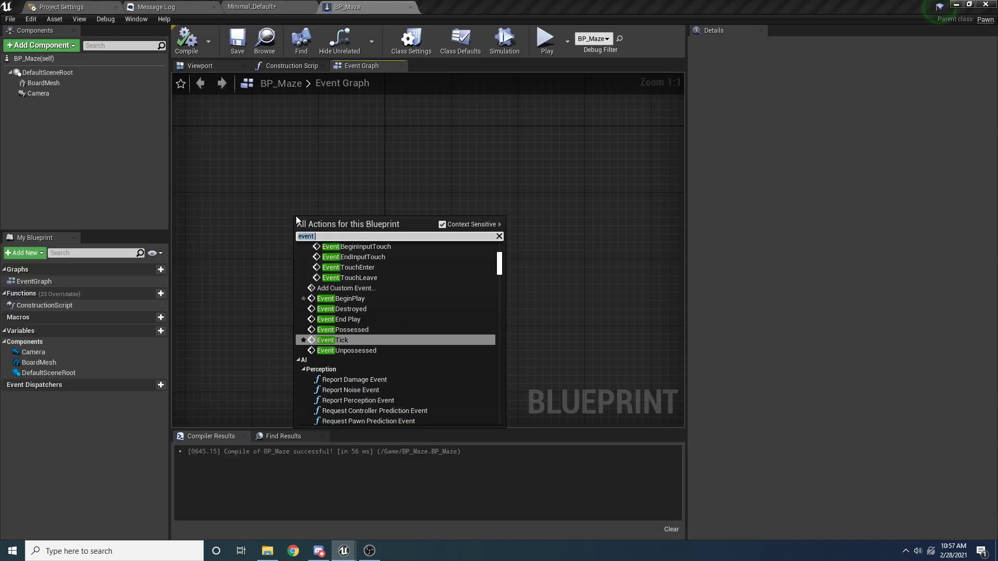
key(BackSpace)
key(BackSpace)
key(BackSpace)
key(BackSpace)
key(BackSpace)
key(BackSpace)
text(input axis)
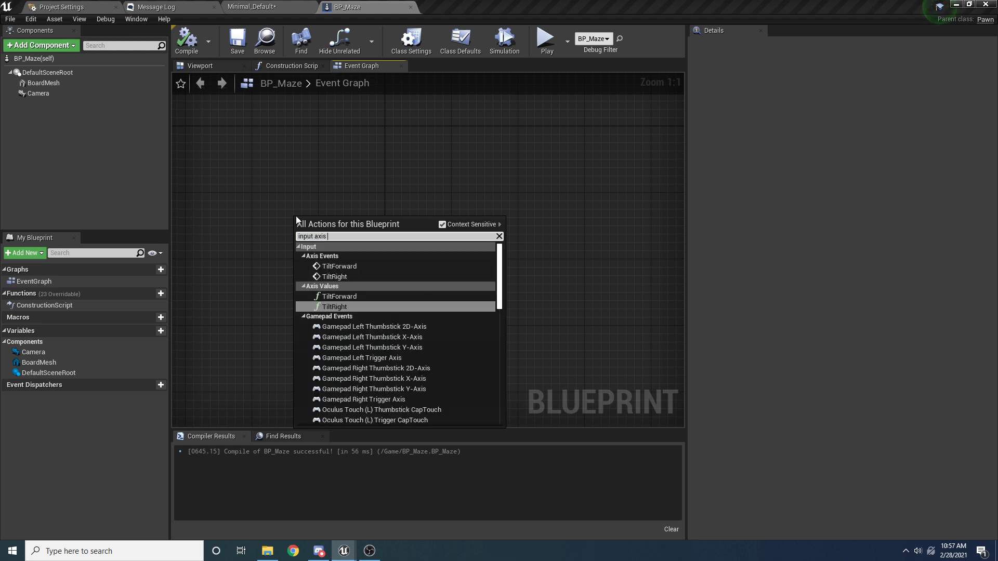
text( til)
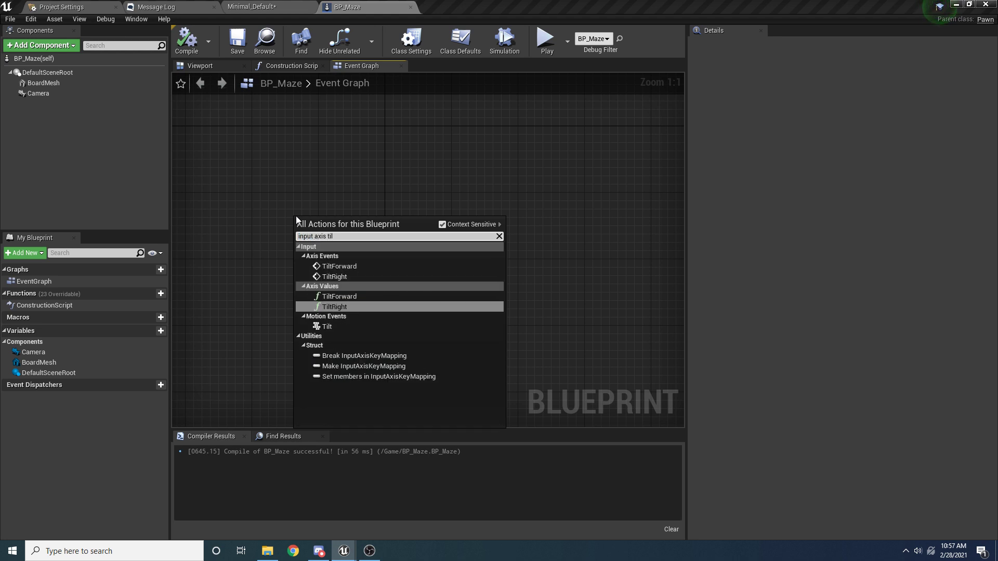
click(357, 267)
drag(351, 224, 366, 172)
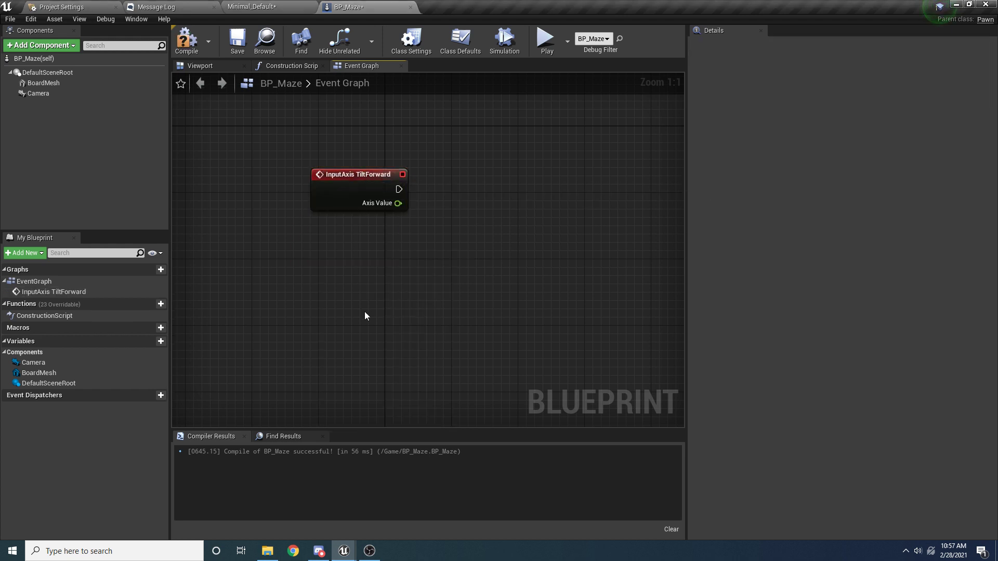
- Add the TiltRight input axis event well below the TiltForward event, and compile and save BP_Maze
right_click(365, 313)
text(input axi)
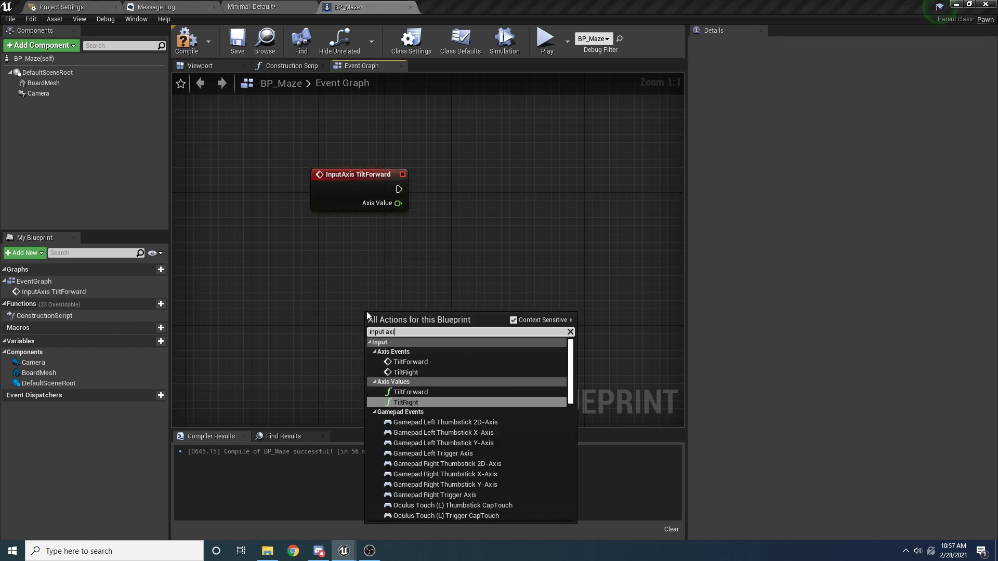
key(Up)
key(Up)
key(Up)
key(Return)
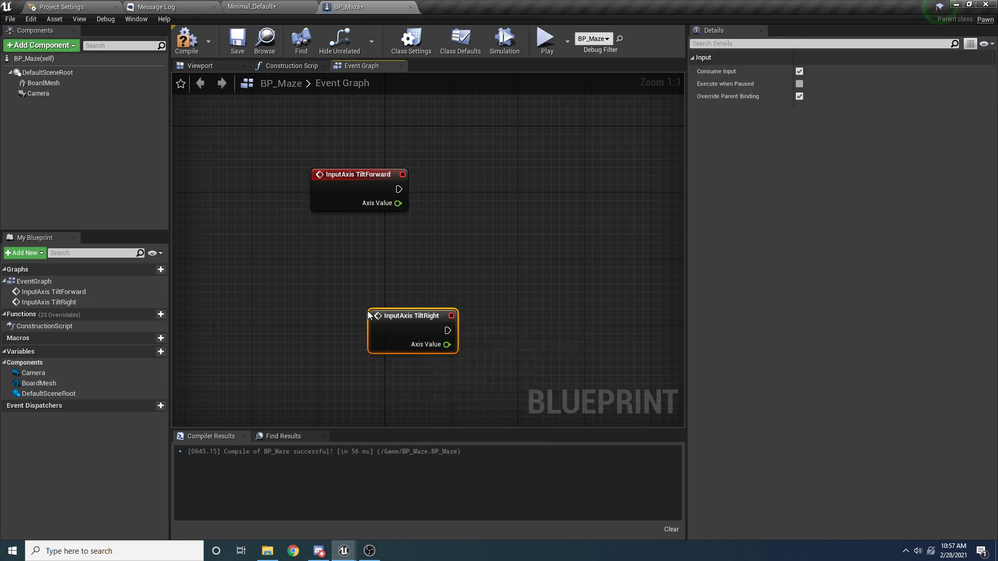
right_drag(365, 289, 382, 234)
drag(409, 268, 359, 351)
right_drag(372, 306, 350, 322)
click(351, 322)
click(189, 54)
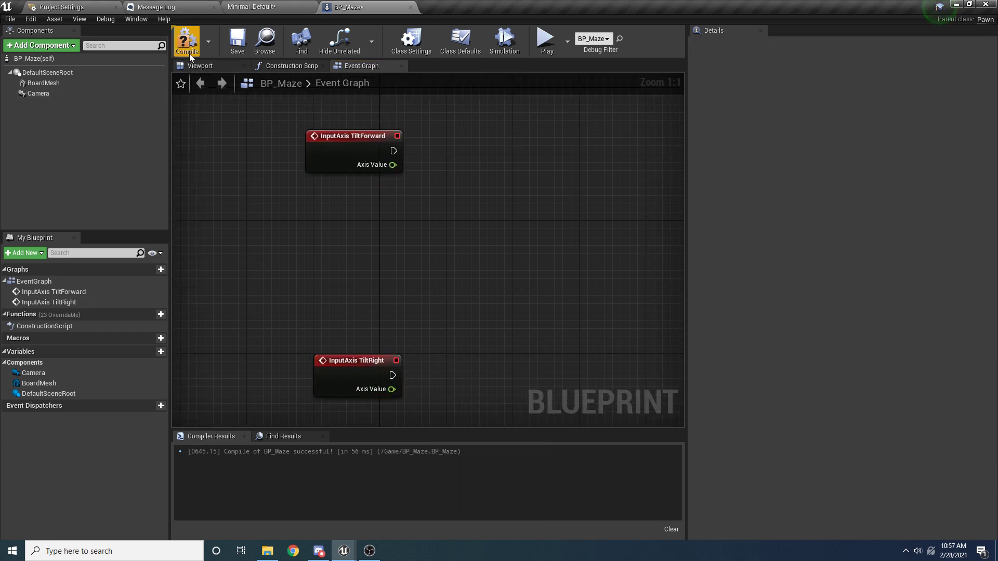
click(232, 51)
right_drag(407, 155, 404, 181)
drag(438, 107, 267, 223)
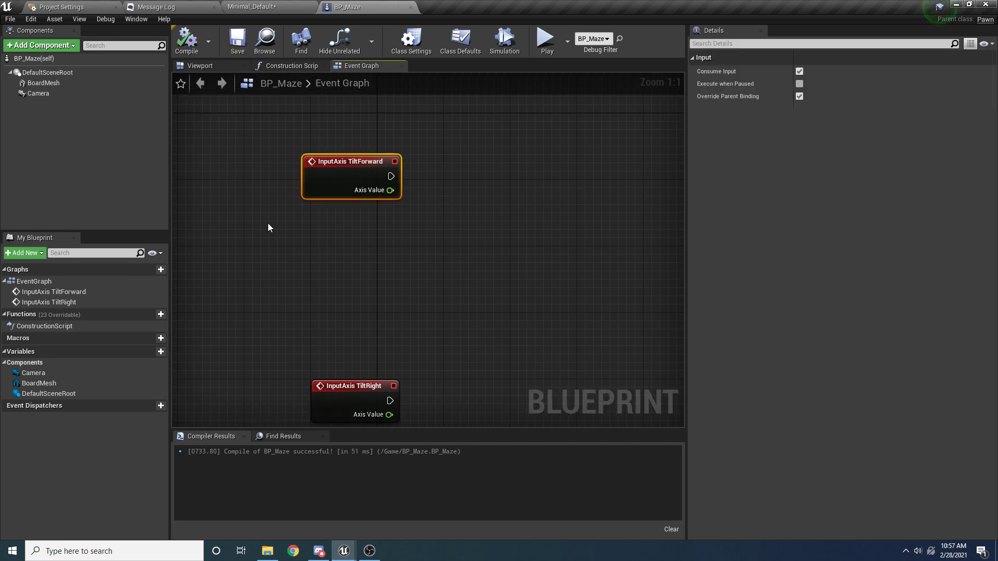
click(419, 137)
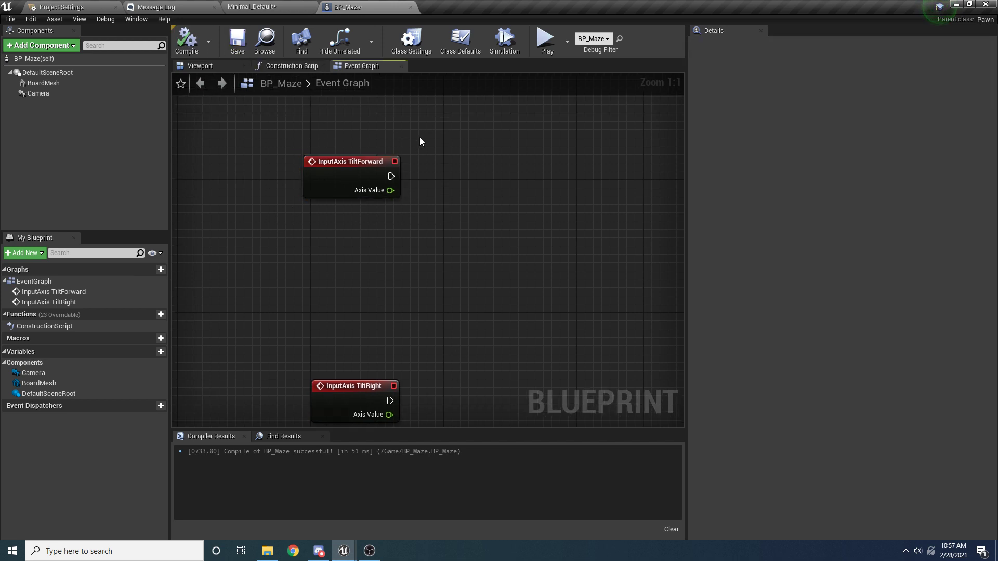
drag(419, 137, 264, 227)
click(264, 227)
mouse_move(390, 190)
mouse_down()
mouse_move(434, 204)
mouse_move(390, 191)
mouse_up()
right_drag(415, 384, 414, 308)
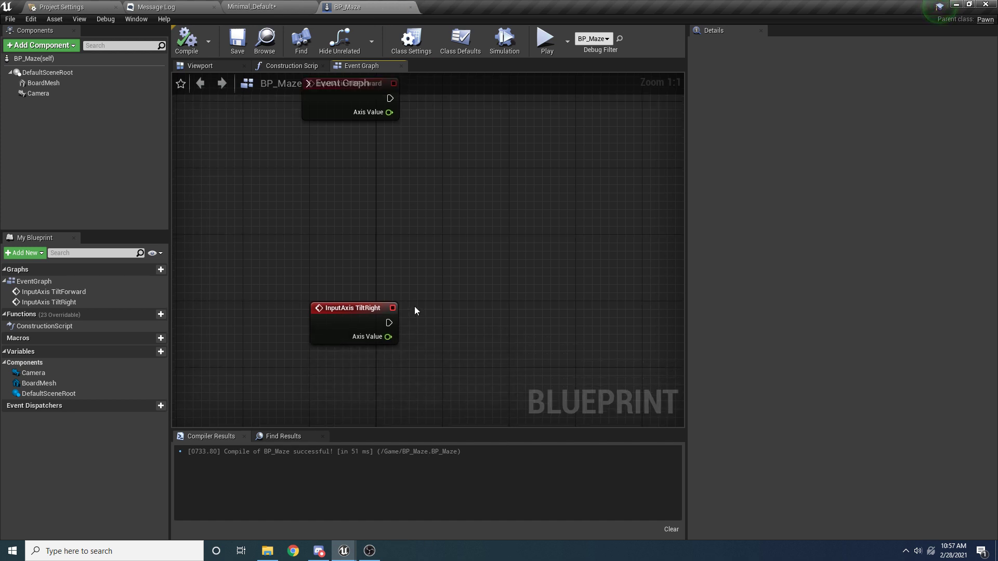
drag(418, 272, 296, 382)
click(499, 220)
right_drag(447, 245, 449, 349)
mouse_move(391, 217)
mouse_down()
mouse_move(449, 229)
mouse_move(399, 214)
mouse_up()
click(465, 205)
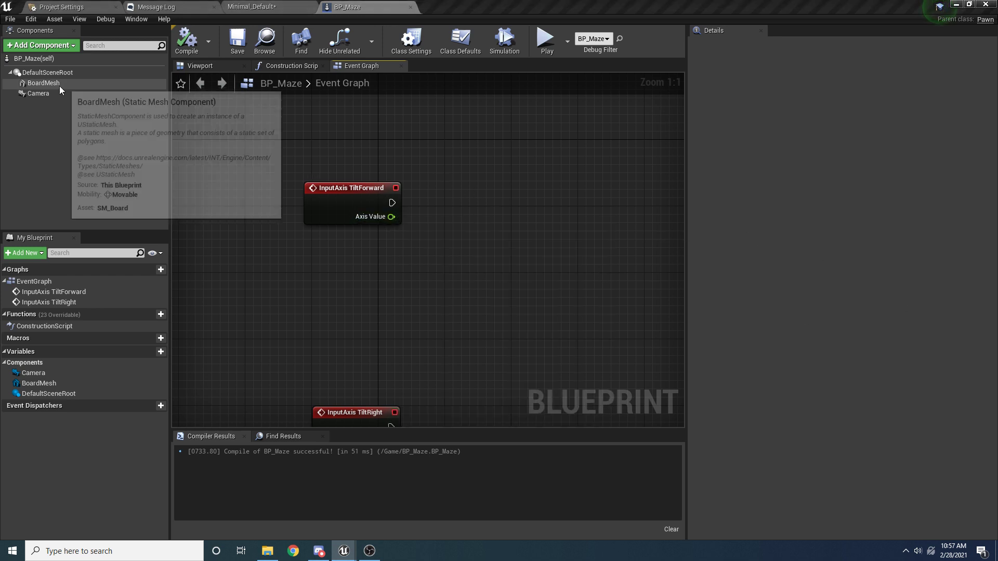
- Add a BoardMesh reference to the Event Graph and create an AddWorldRotation node with it as the target
drag(59, 85, 578, 209)
text(add world)
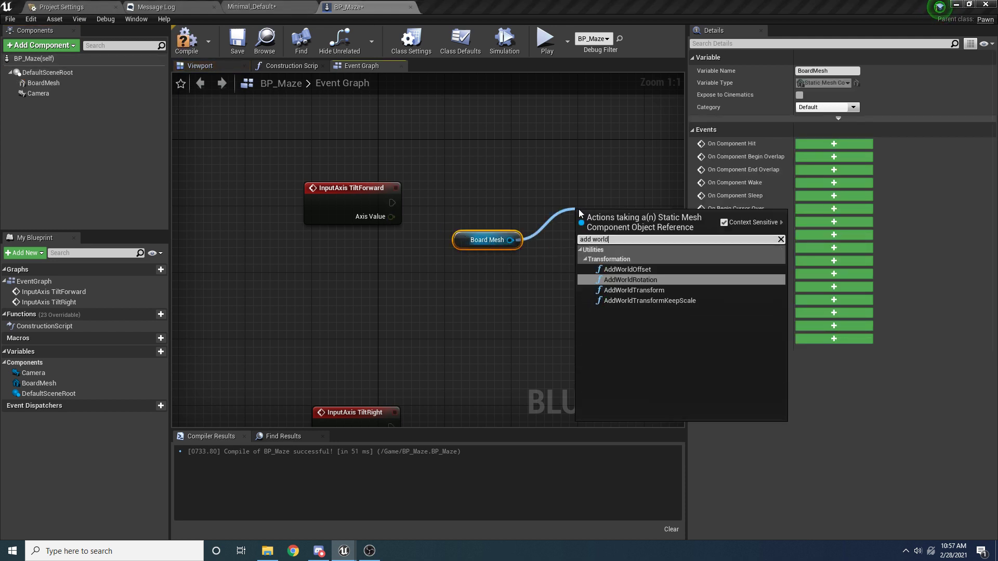
key(Return)
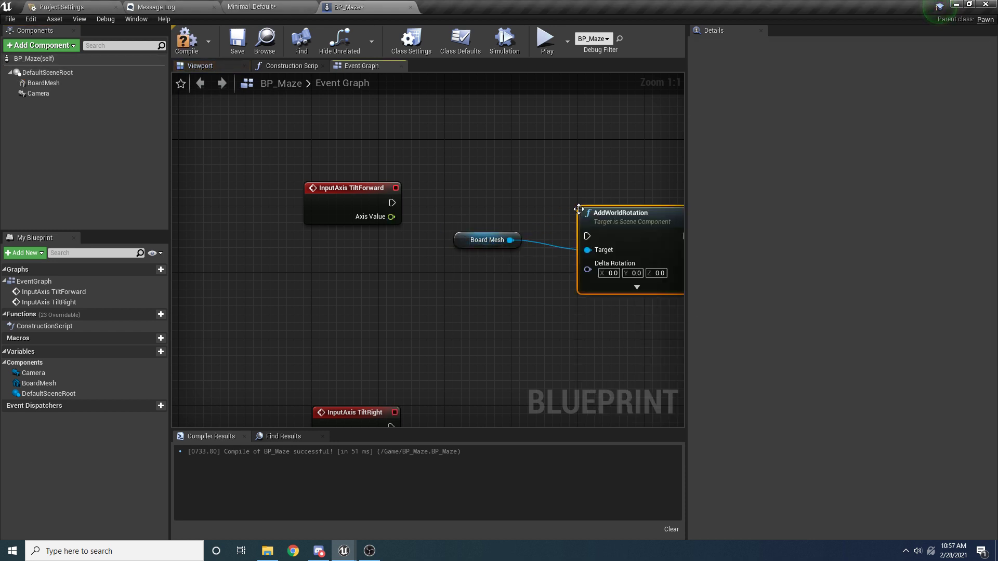
- Connect TiltForward's execution output to AddWorldRotation, aligning that node with the event and placing the Board Mesh reference between them
right_drag(412, 215, 339, 209)
drag(339, 206, 515, 229)
drag(539, 218, 531, 188)
drag(403, 233, 428, 221)
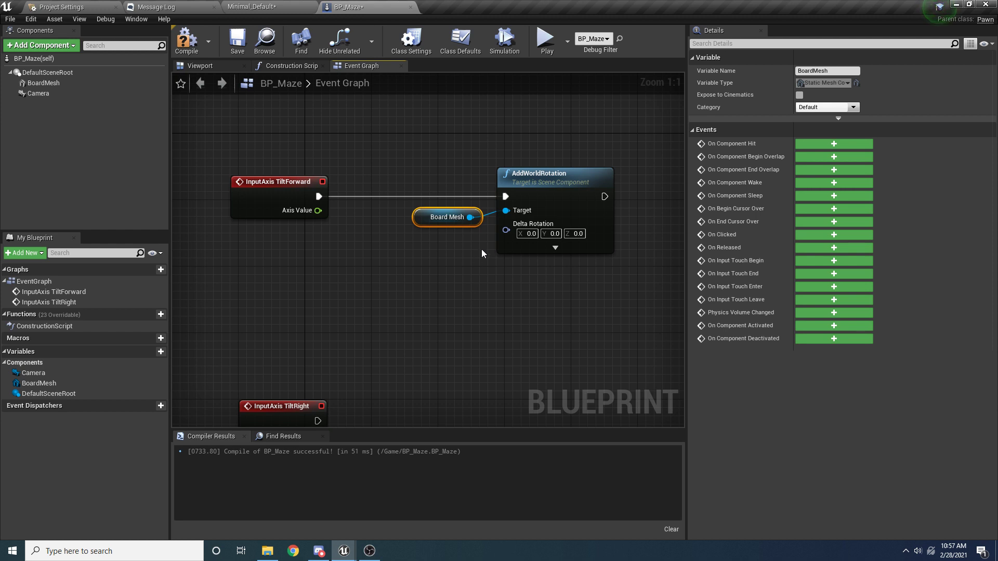
- Split AddWorldRotation's Delta Rotation input into separate roll, pitch and yaw pins
right_click(506, 230)
click(519, 259)
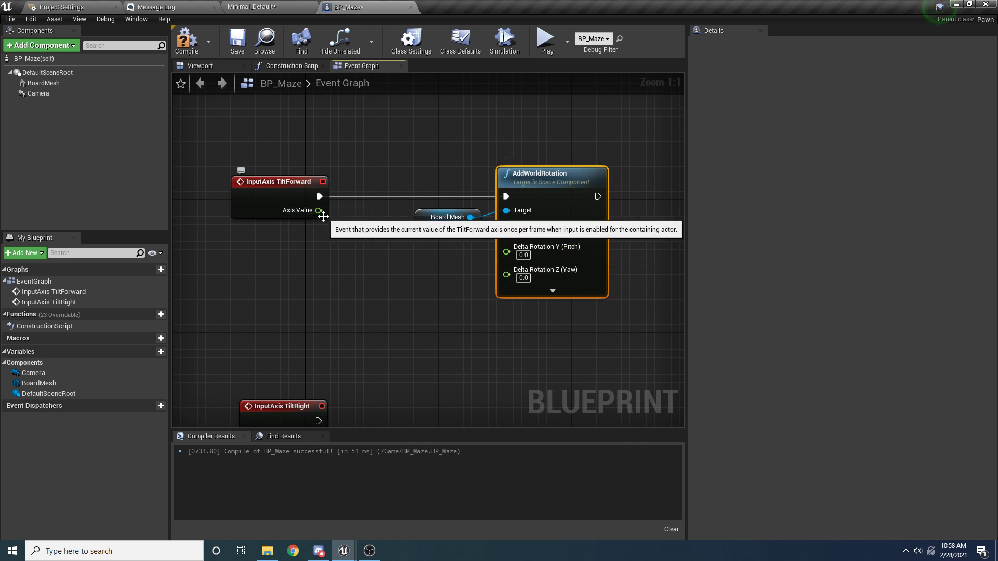
drag(318, 211, 364, 242)
key(Escape)
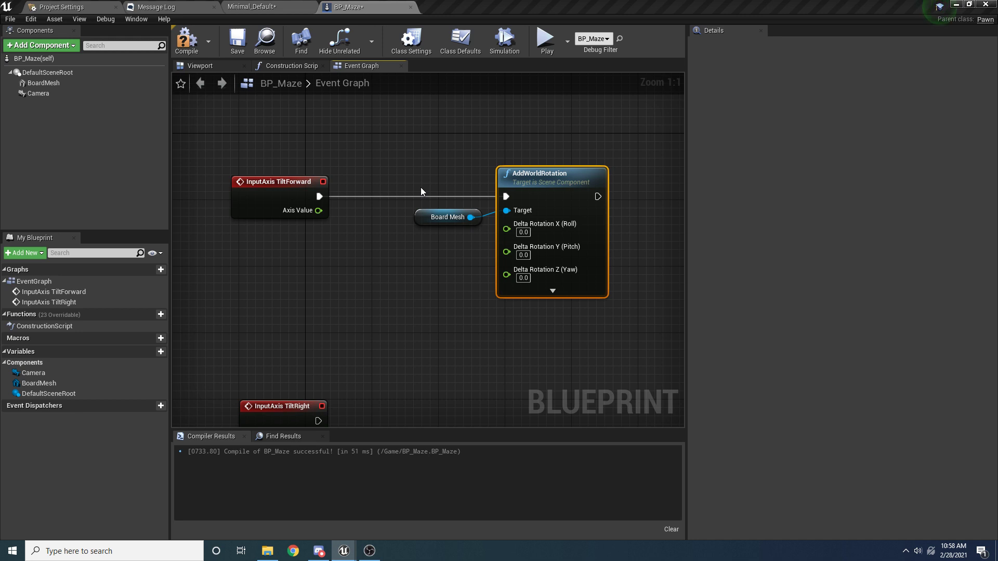
- Feed TiltForward's Axis Value through a float * float node into AddWorldRotation's Delta Rotation Y (Pitch), placing the multiply node between them
drag(318, 210, 407, 255)
text(float)
text( +)
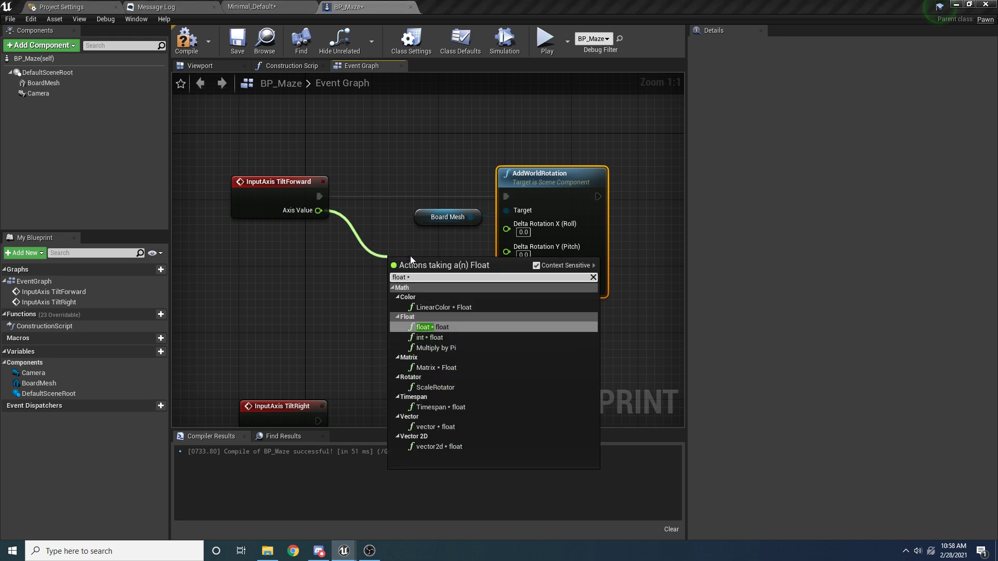
key(Return)
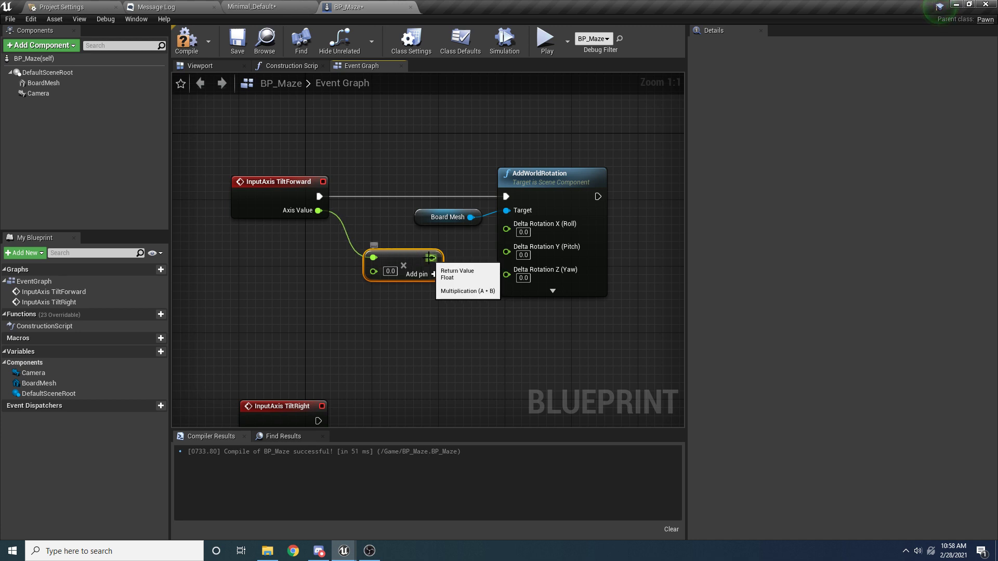
drag(432, 258, 506, 251)
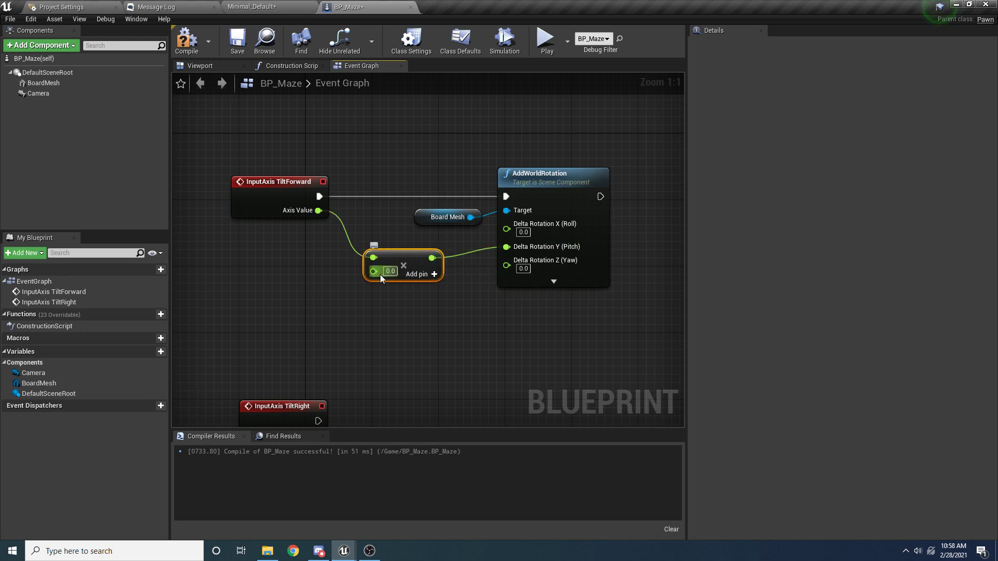
drag(381, 279, 398, 279)
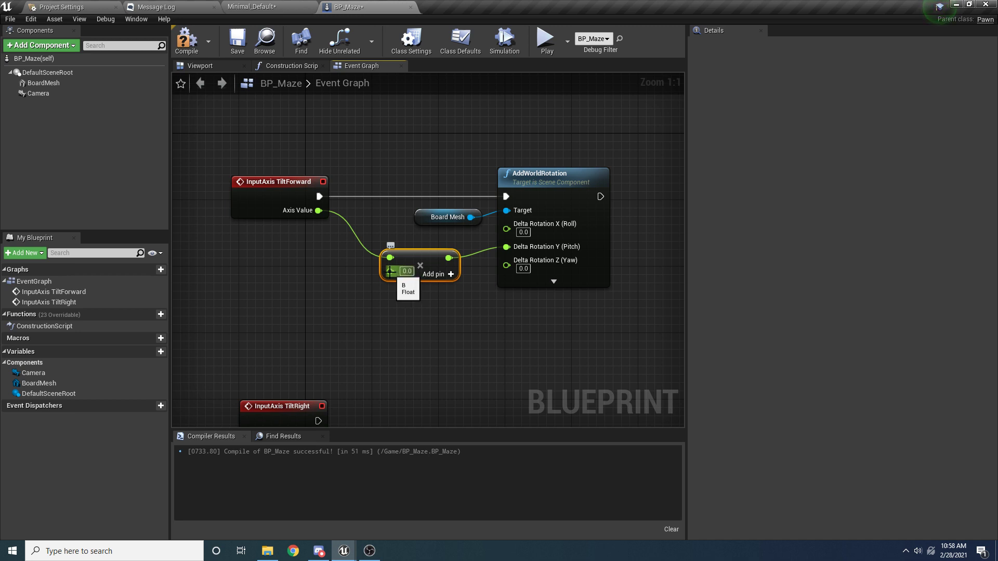
- Promote the multiply node's second input to a float variable named RotationSpeed
right_click(391, 272)
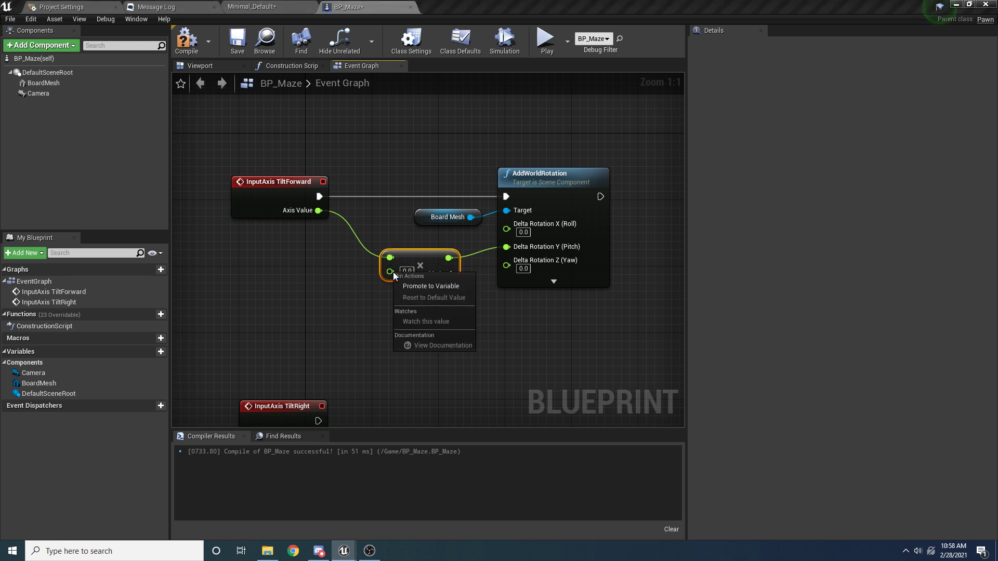
click(422, 285)
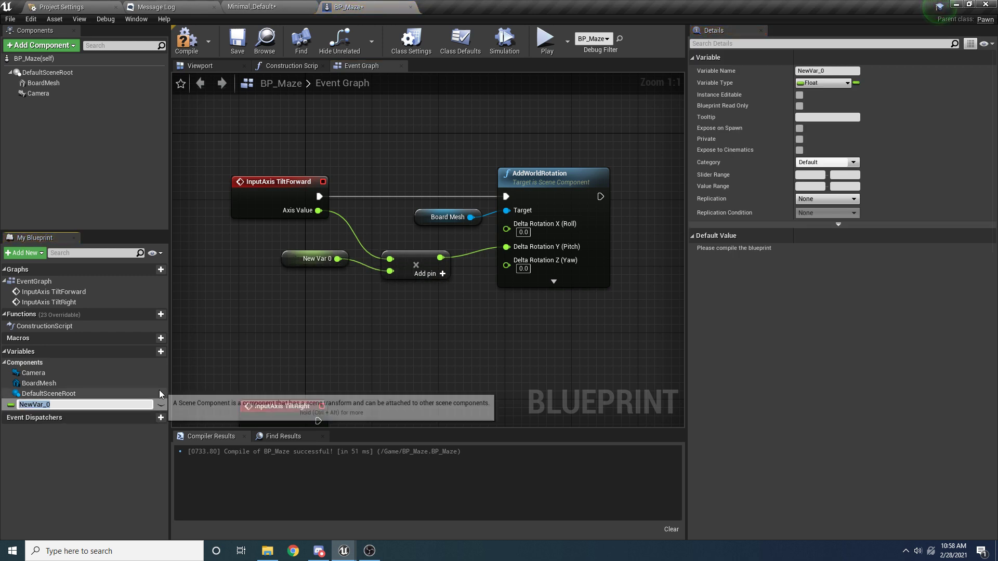
text(RotationSpeed)
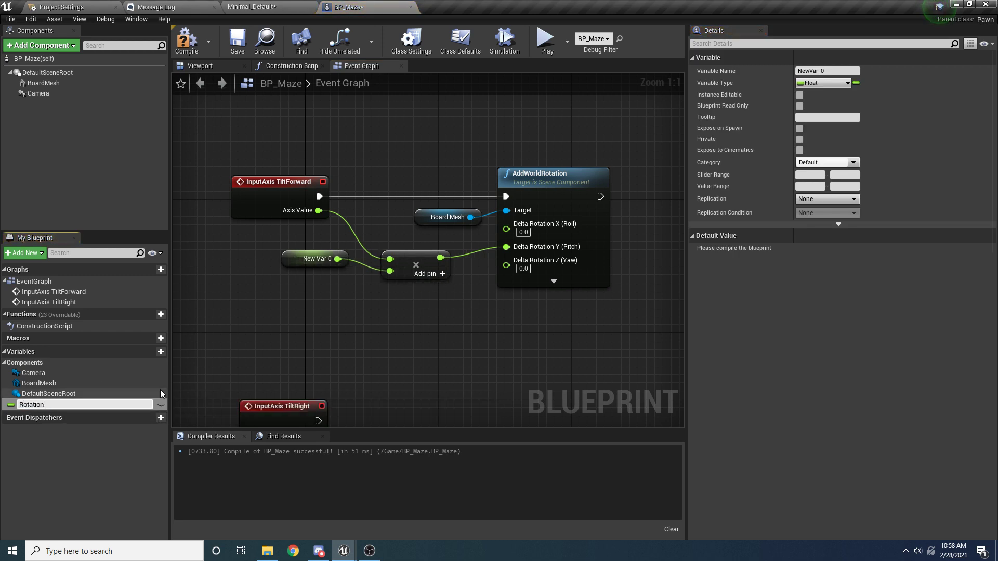
key(Return)
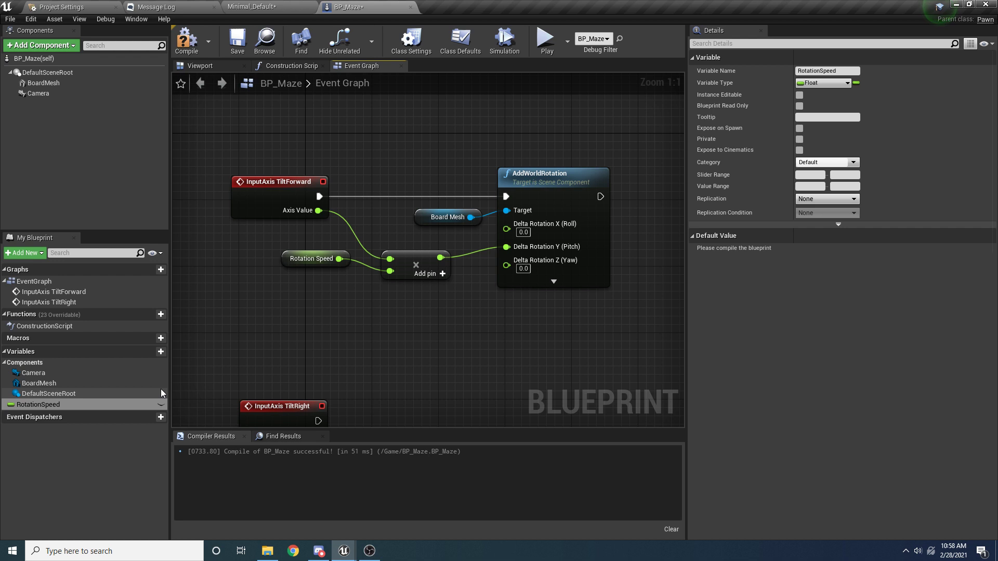
- Set RotationSpeed's default value to 0.15 in the compiled blueprint, and move its getter node slightly below the multiply node
click(186, 39)
drag(822, 250, 820, 250)
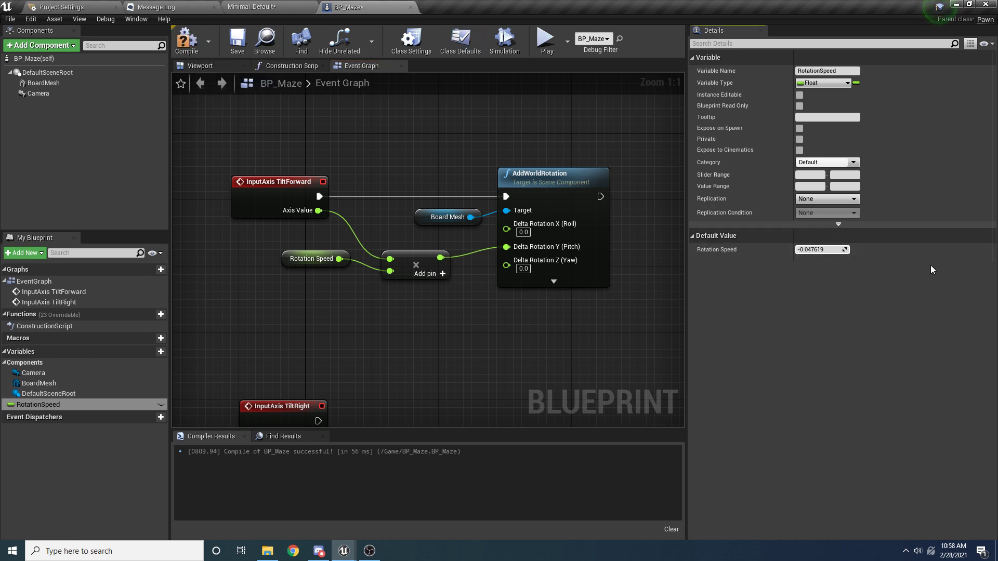
click(820, 250)
text(0.15)
key(Return)
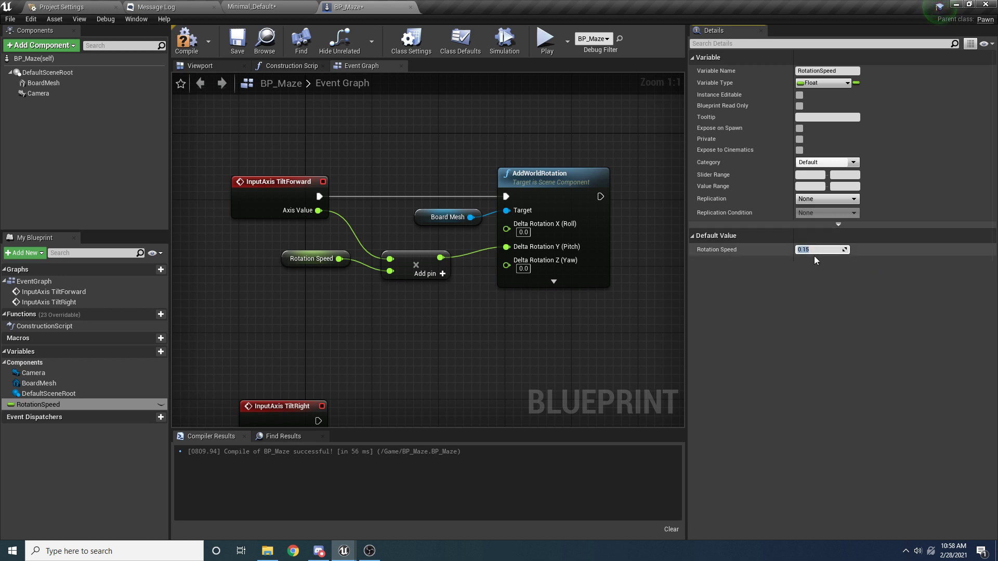
click(186, 40)
drag(322, 259, 335, 283)
right_drag(569, 310, 530, 304)
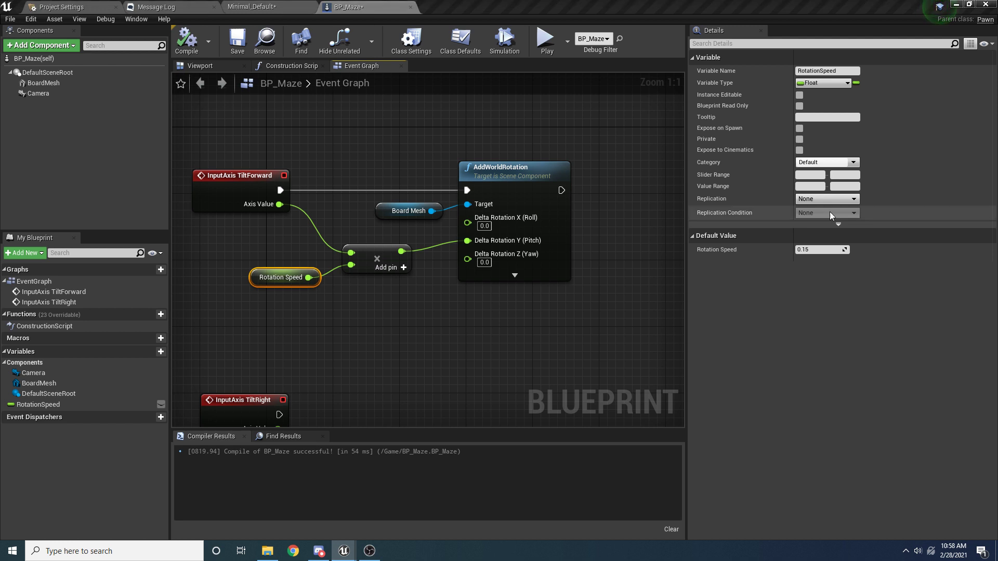
- Play-test the maze by repeatedly tilting the board forward and backward, and end the preview
click(546, 45)
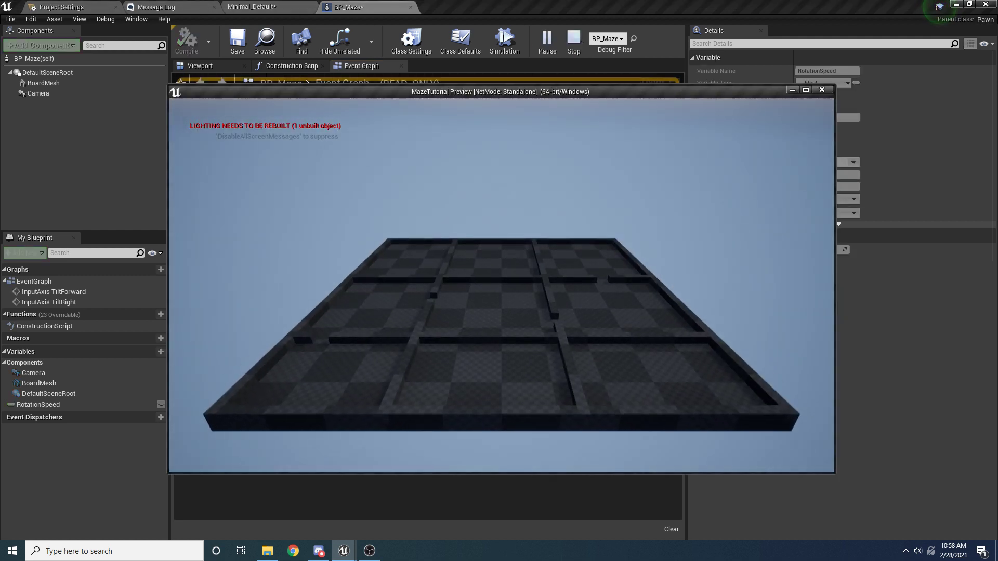
key(w)
key(s)
key(w)
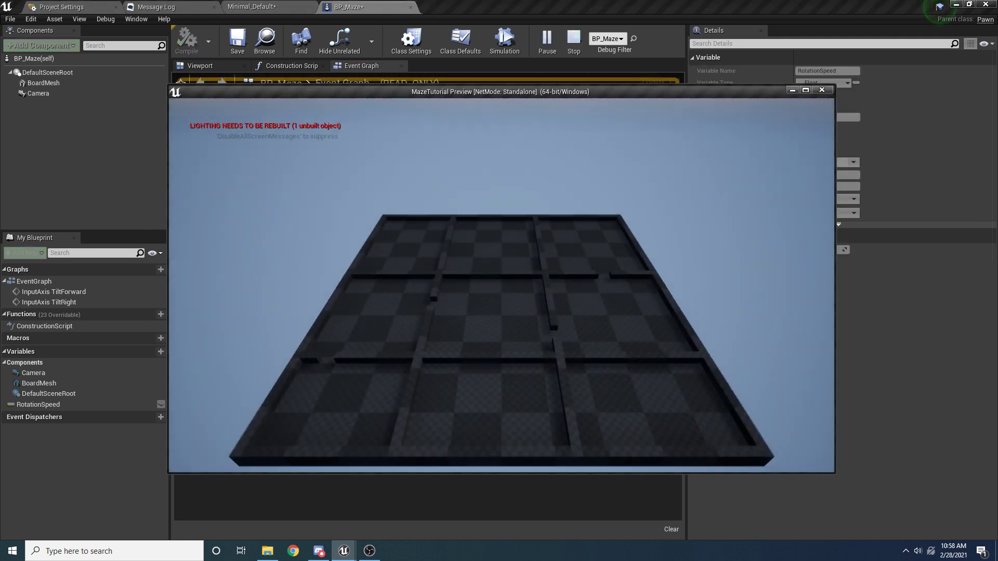
key(s)
key(w)
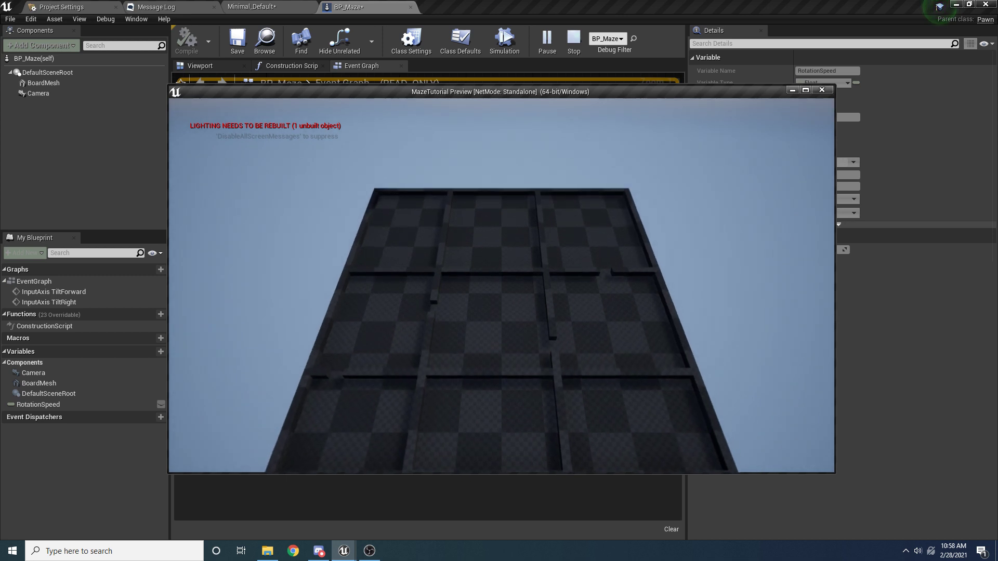
key(s)
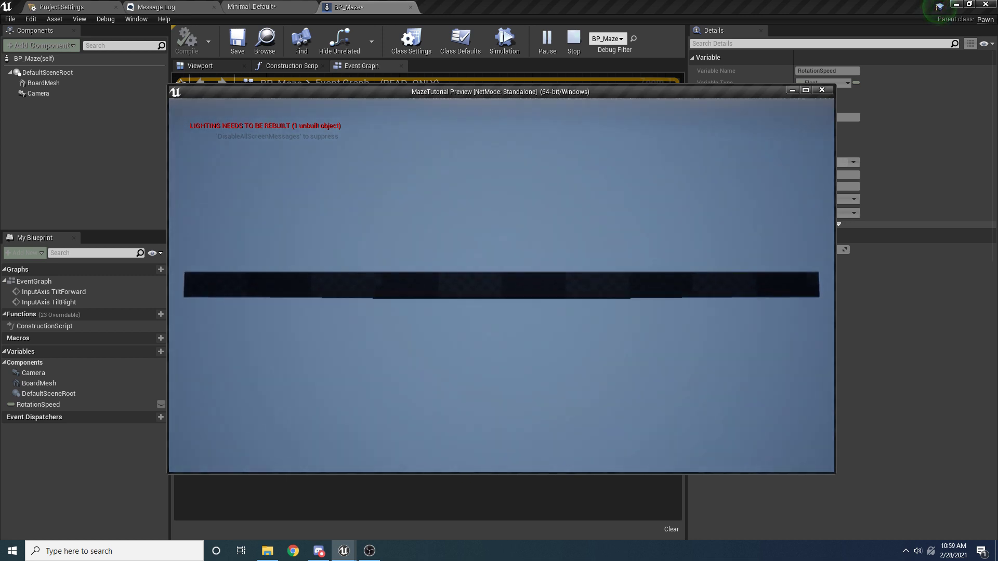
key(w)
key(s)
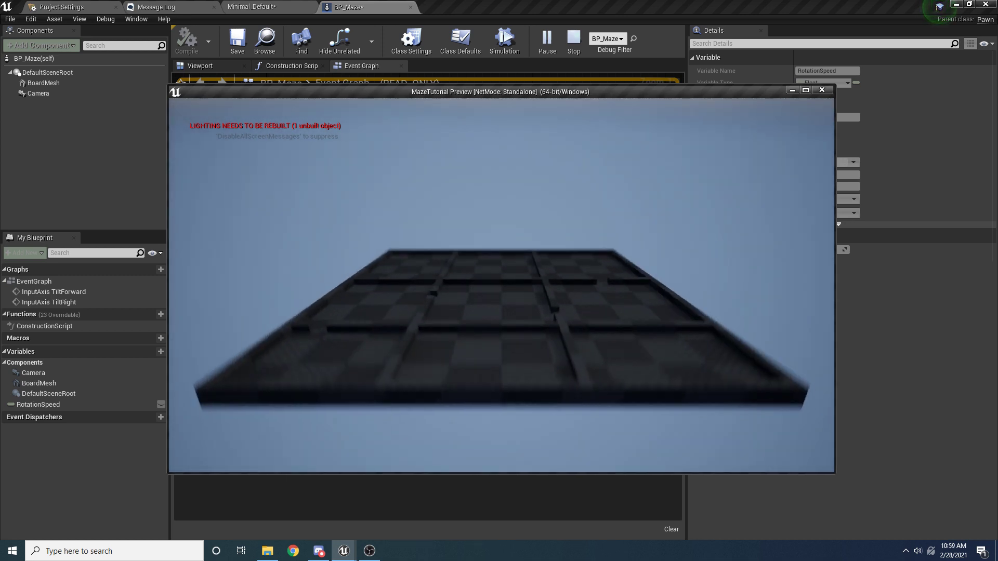
key(w)
key(s)
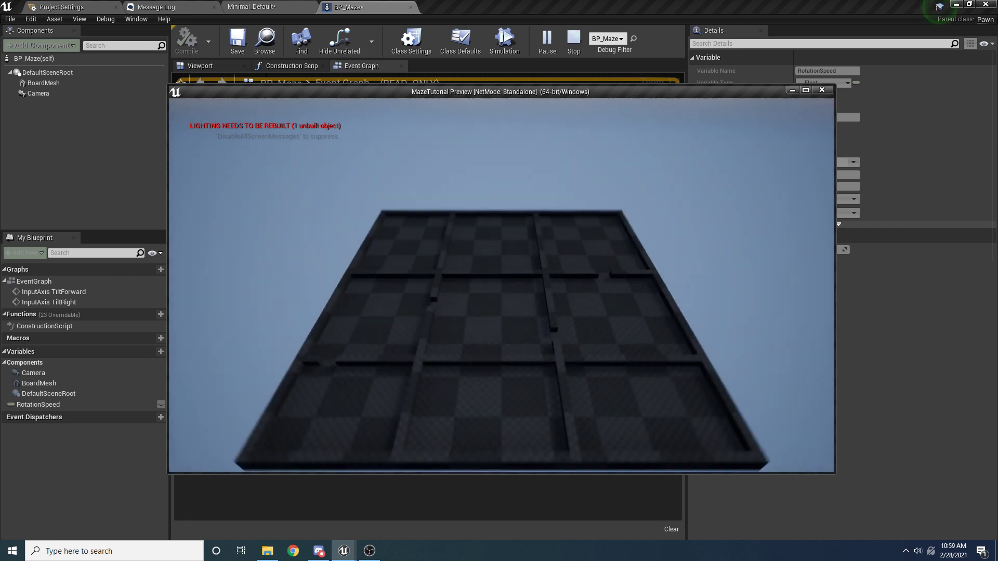
key(Escape)
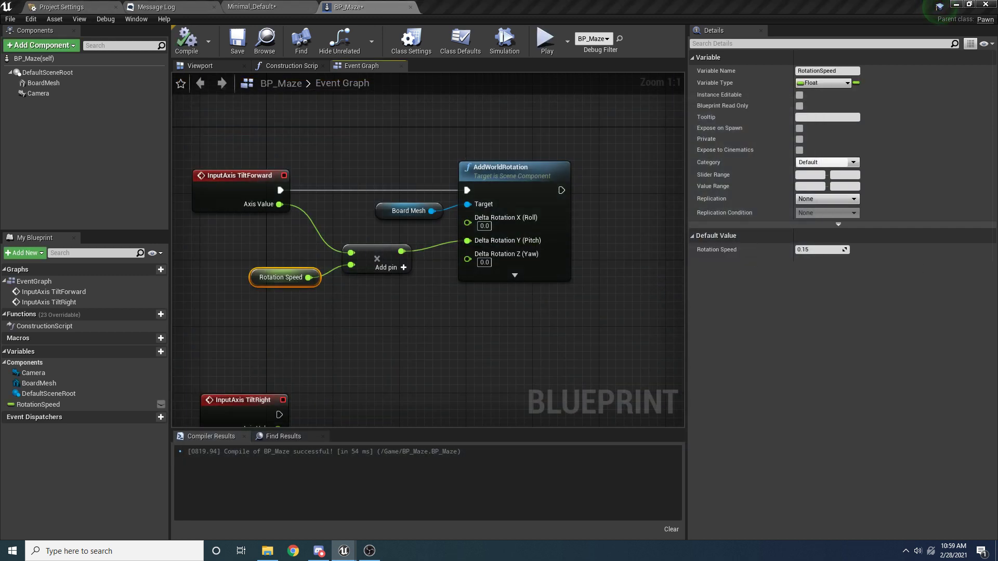
- Add another BoardMesh reference beyond AddWorldRotation and create a GetWorldRotation node with it as the target
drag(44, 83, 608, 259)
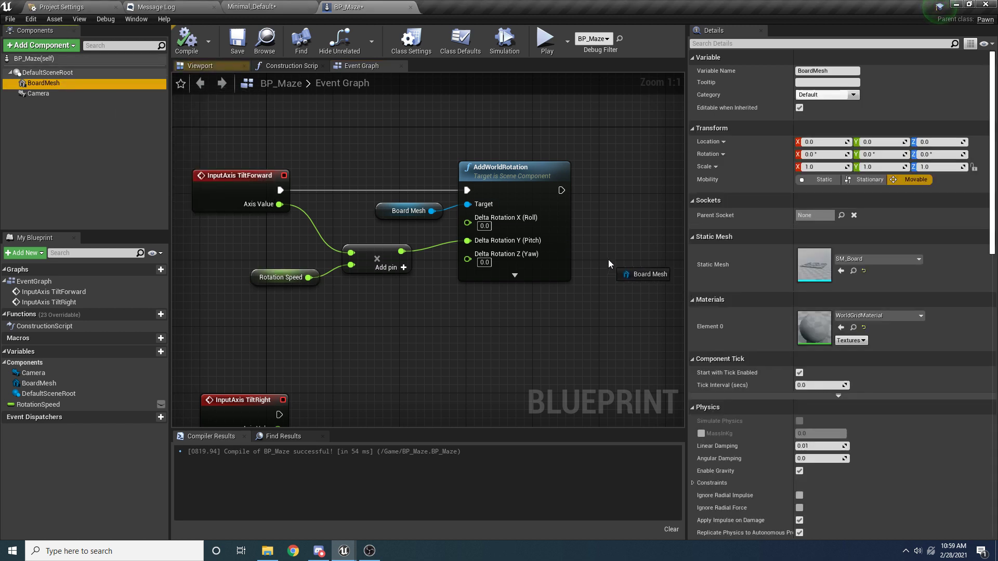
right_drag(636, 254, 588, 242)
click(505, 152)
click(594, 199)
right_drag(662, 255, 570, 261)
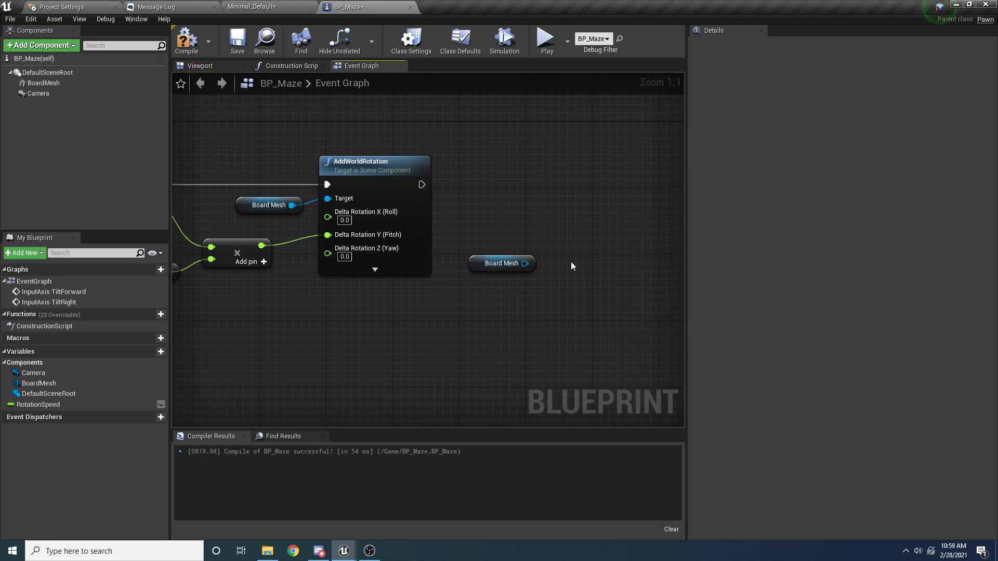
drag(524, 264, 576, 233)
text(get wo)
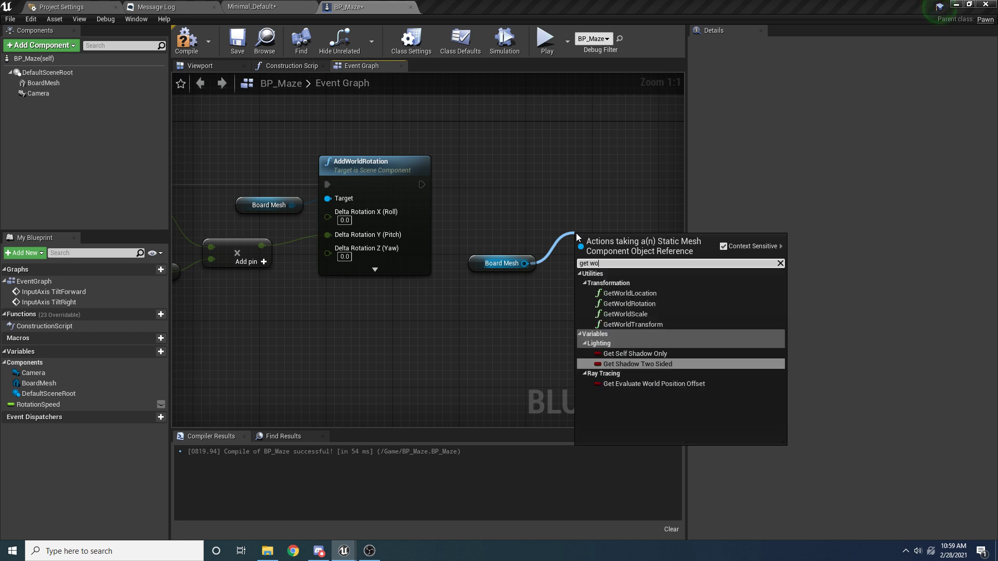
text(rld ro)
key(Return)
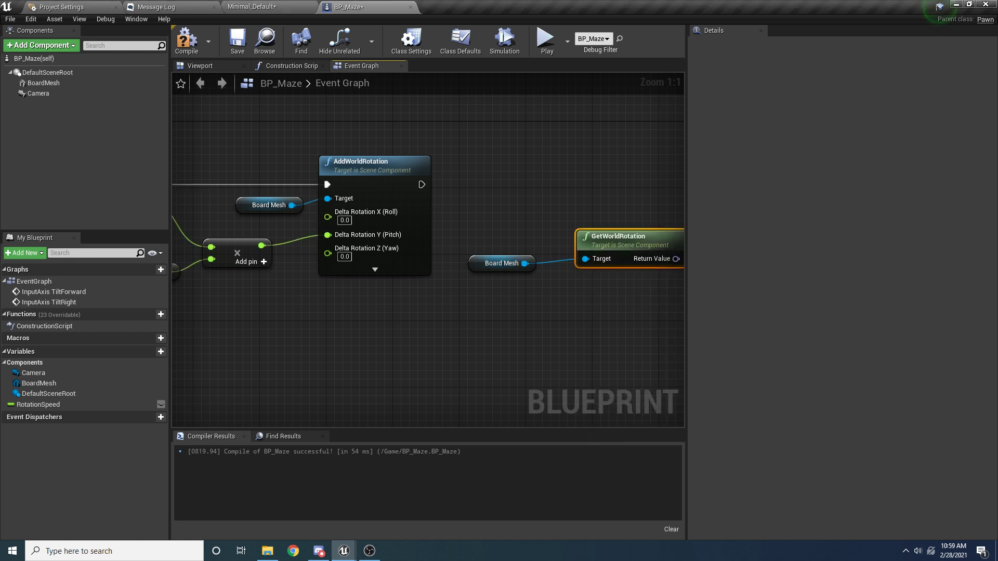
- Split GetWorldRotation's Return Value into separate roll, pitch and yaw pins
right_drag(624, 245, 516, 247)
right_click(566, 262)
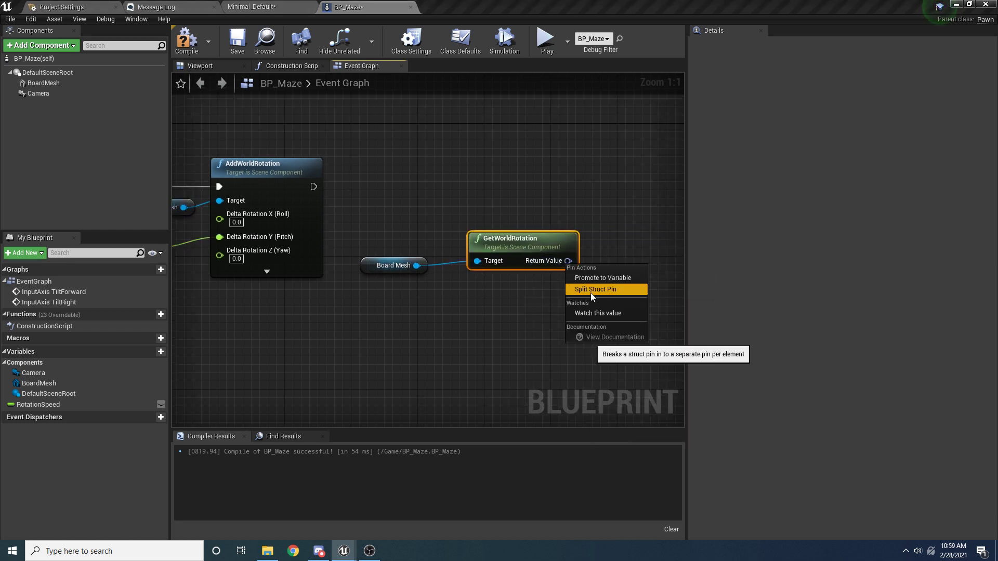
click(590, 290)
right_drag(600, 267, 559, 277)
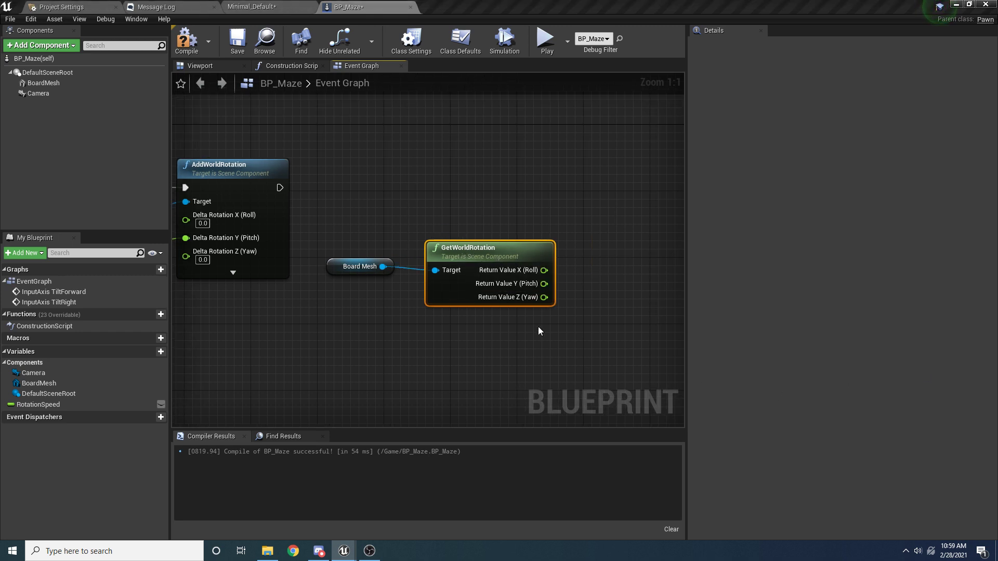
- Duplicate the Board Mesh reference above and beyond GetWorldRotation, and create a SetWorldRotation node targeting the copy
drag(334, 214, 349, 308)
right_drag(533, 224, 405, 244)
click(411, 224)
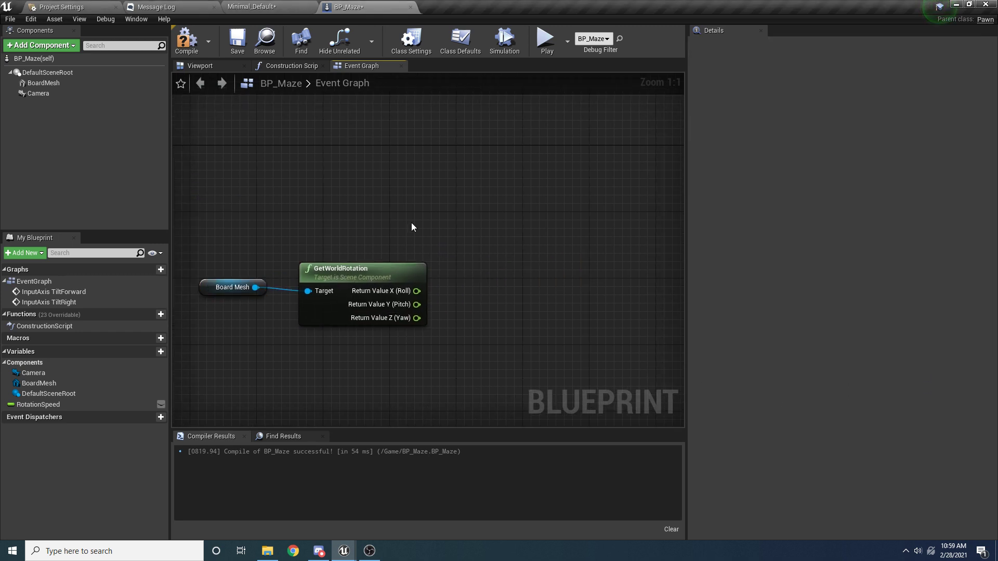
key(ctrl+v)
drag(505, 229, 560, 183)
text(set)
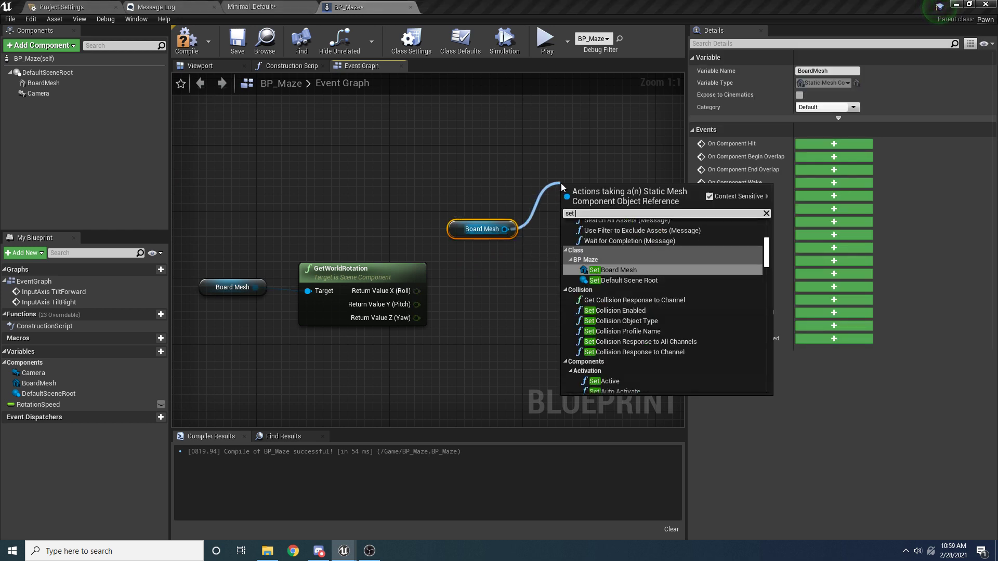
text( worldrot)
key(Return)
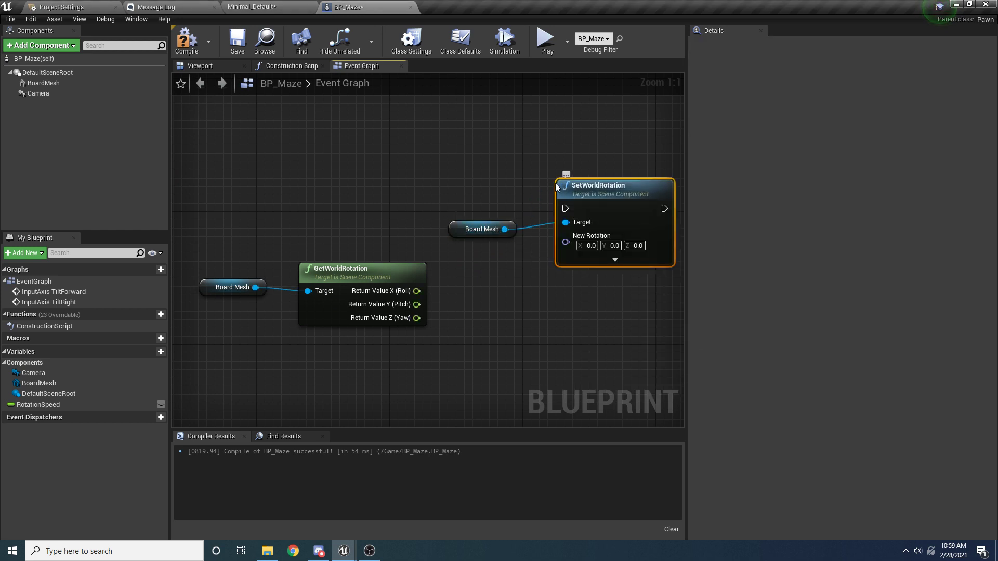
- Connect AddWorldRotation's execution output to SetWorldRotation
right_drag(219, 220, 320, 220)
scroll(319, 220, down, 1)
drag(263, 212, 642, 208)
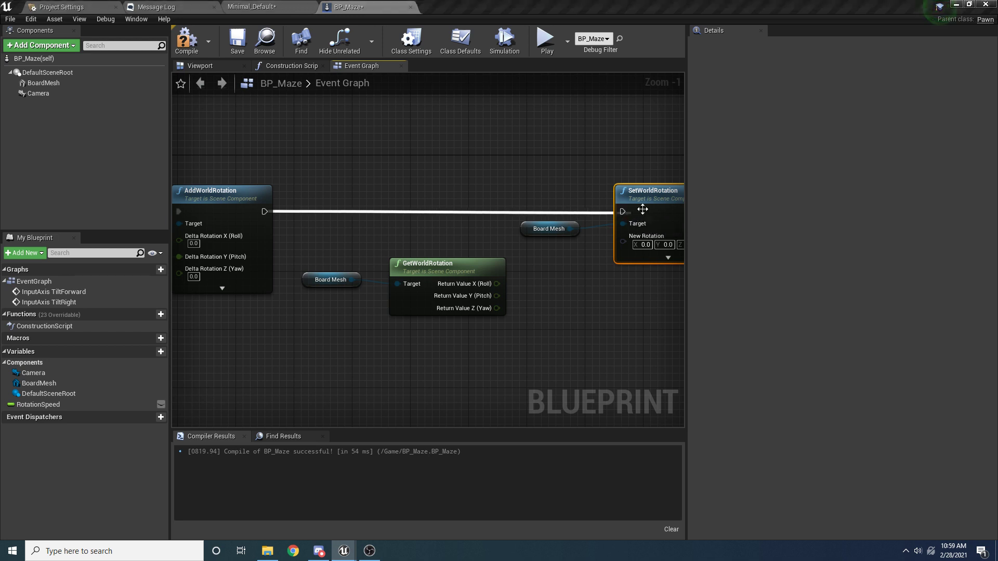
right_drag(629, 211, 607, 208)
drag(604, 208, 242, 208)
right_drag(438, 228, 383, 217)
- Split SetWorldRotation's New Rotation input and connect GetWorldRotation's Return Value X (Roll) to New Rotation X (Roll)
right_click(545, 228)
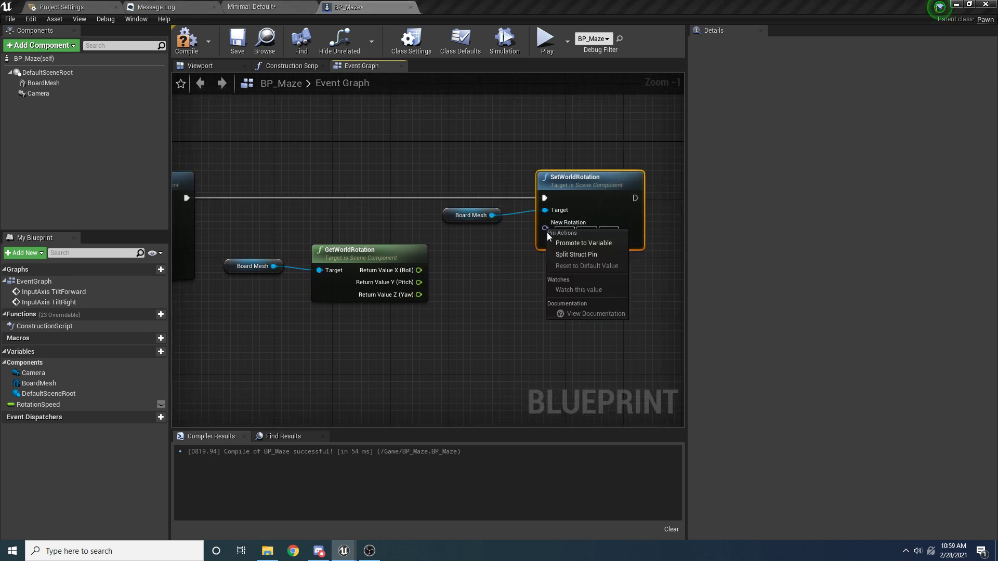
click(571, 256)
drag(419, 271, 555, 233)
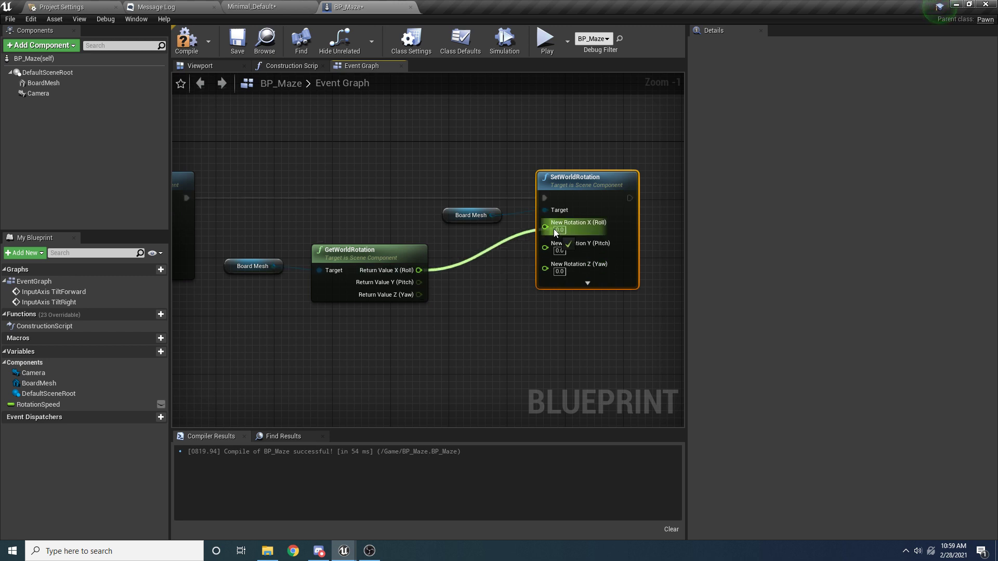
- Connect GetWorldRotation's yaw output to SetWorldRotation's yaw input and add a Clamp (float) node fed by the pitch output
drag(419, 295, 561, 260)
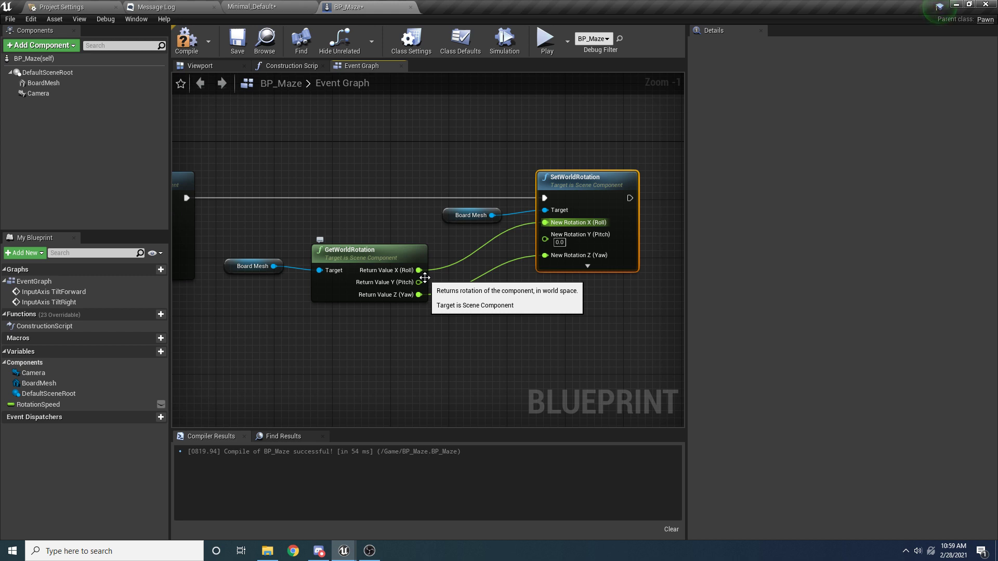
right_drag(419, 282, 380, 269)
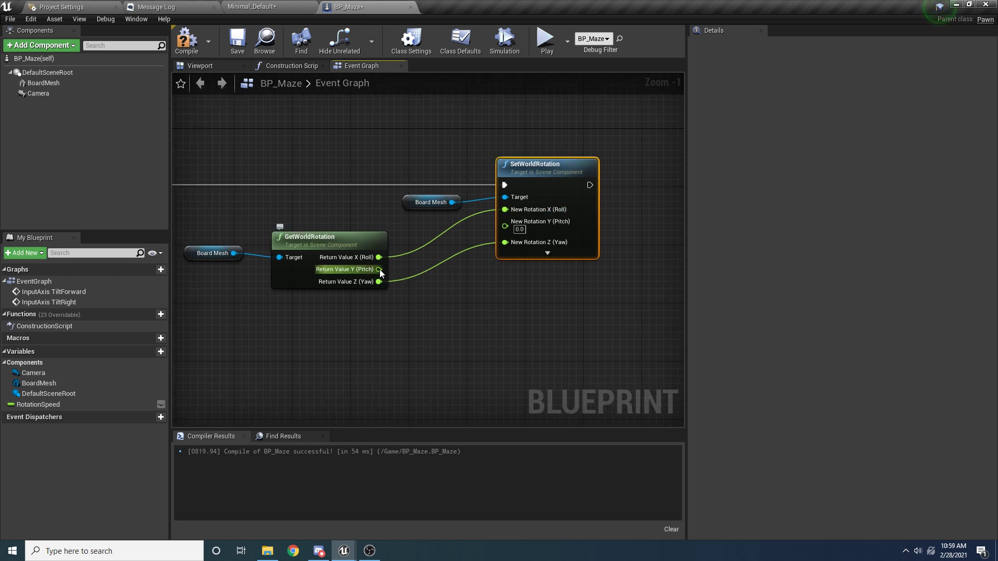
drag(379, 270, 505, 344)
text(clamp f,p)
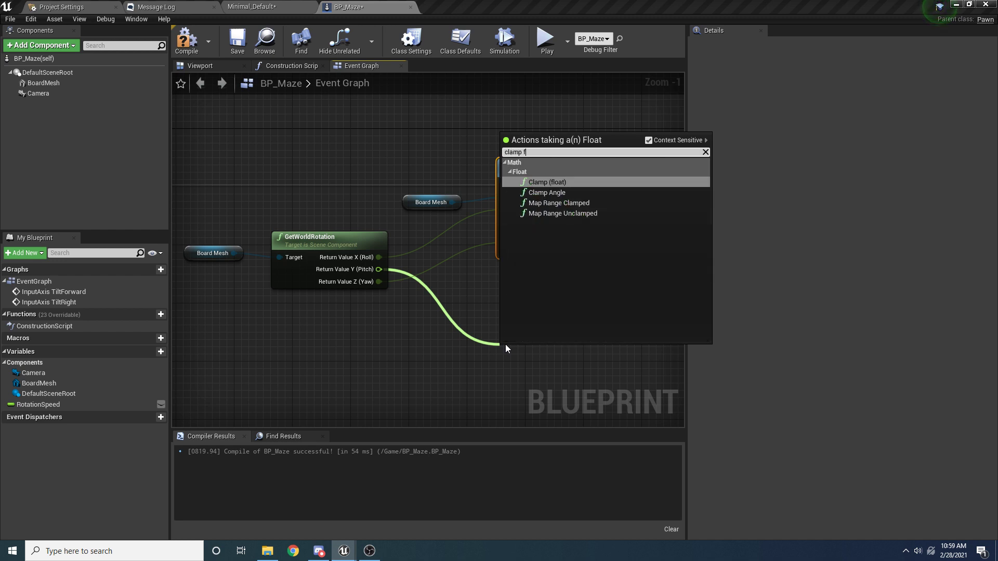
key(BackSpace)
key(BackSpace)
key(Return)
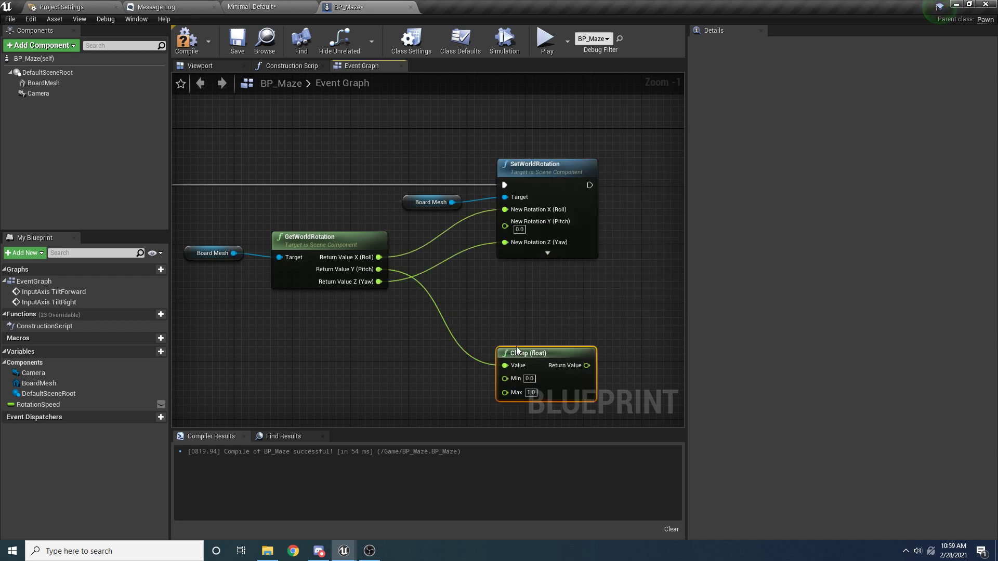
drag(516, 346, 460, 287)
- Set the clamp's Min to -5 and Max to 5, and connect its result to SetWorldRotation's New Rotation Y (Pitch)
click(456, 320)
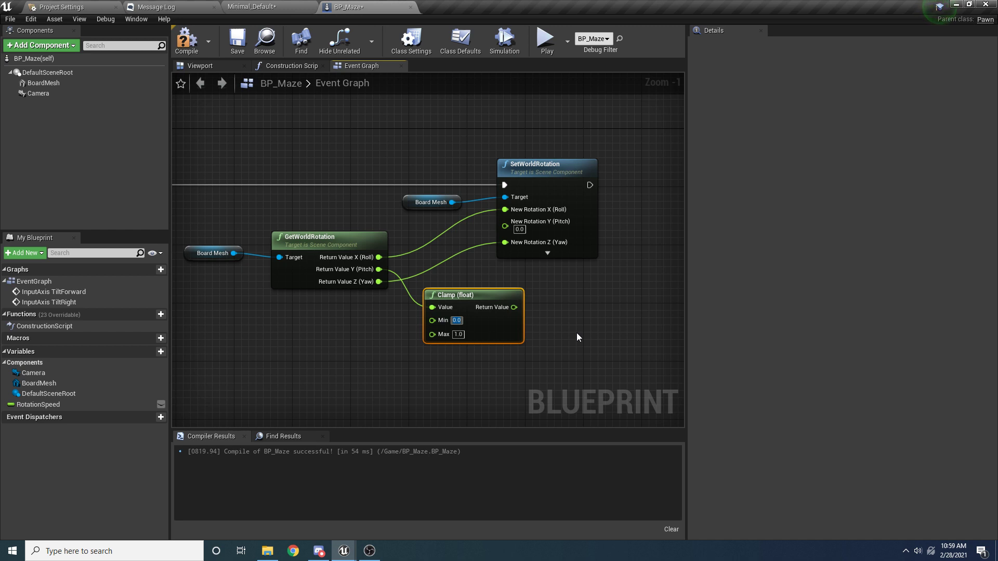
text(-5)
key(Tab)
text(5)
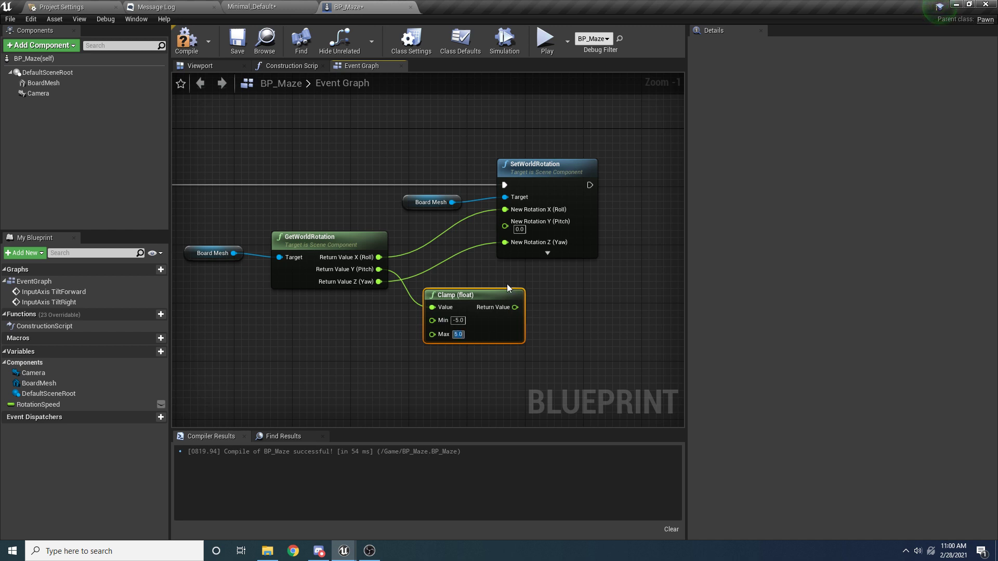
drag(515, 307, 543, 227)
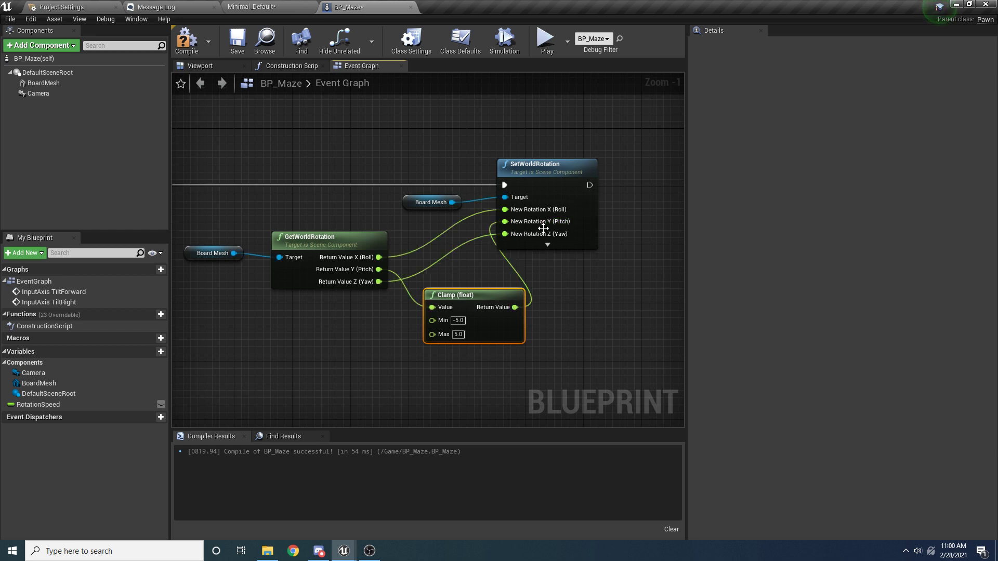
right_drag(543, 228, 503, 235)
drag(491, 185, 567, 186)
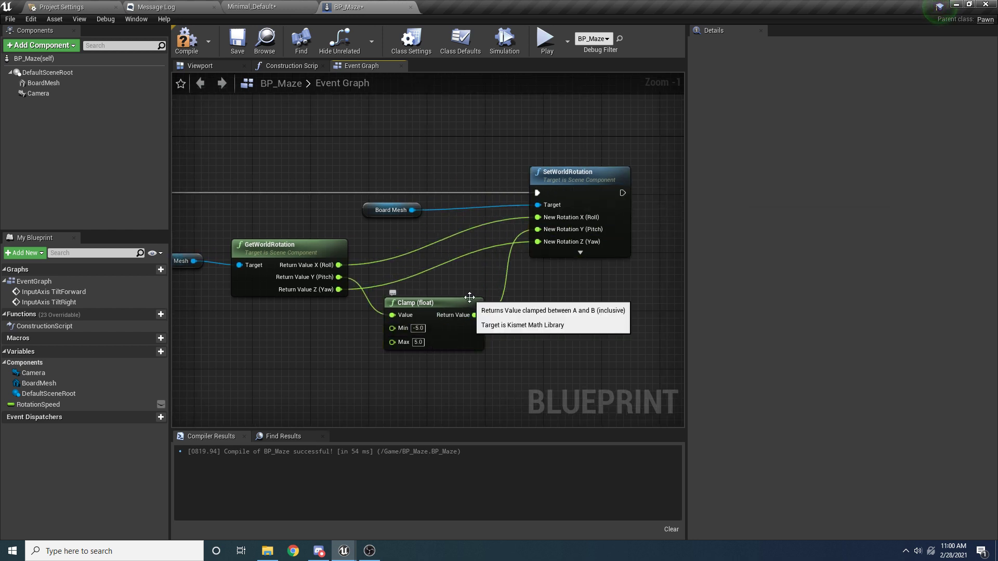
- Compile the blueprint and play-test tilting the maze board forward and backward repeatedly
right_drag(372, 239, 514, 238)
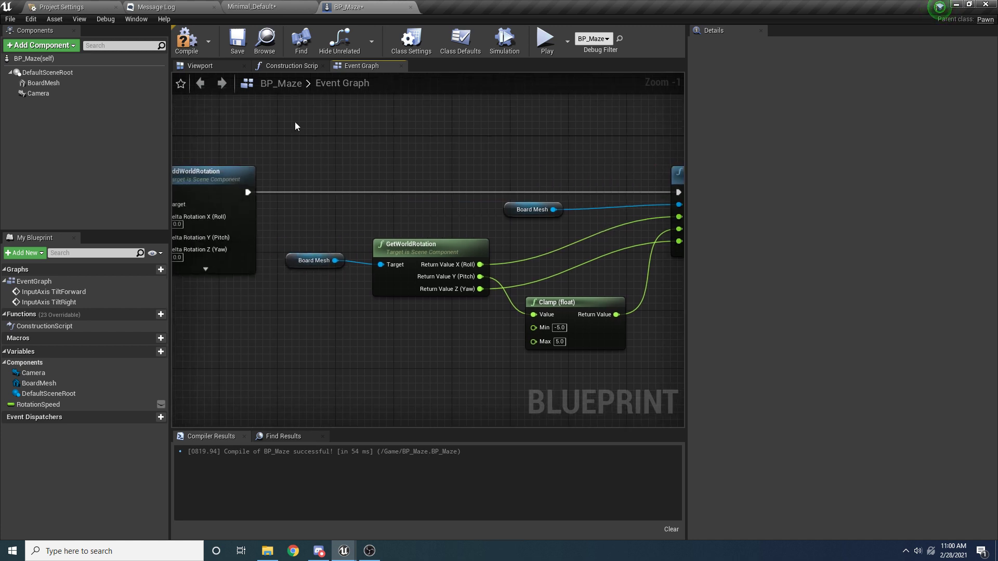
click(189, 45)
click(545, 39)
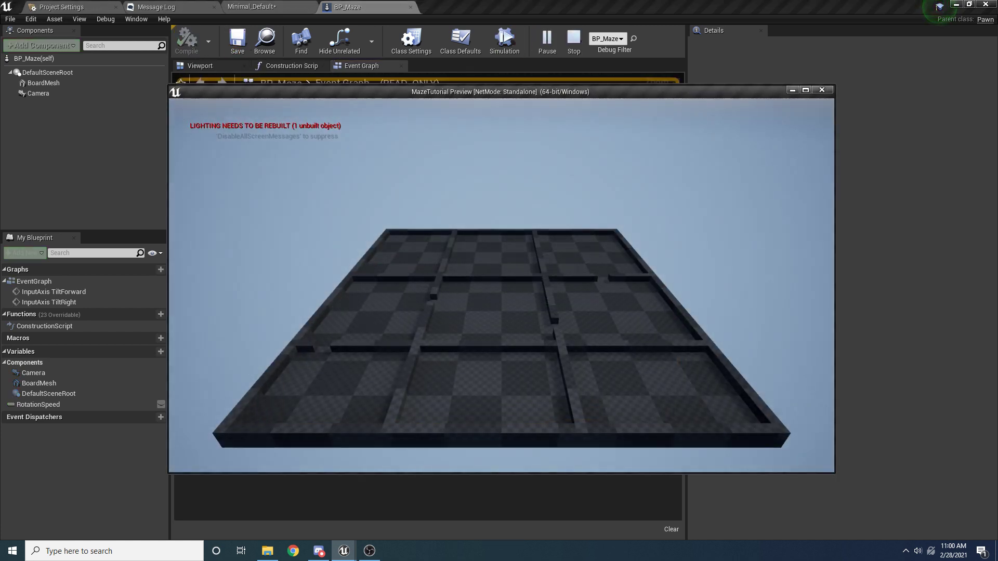
key(w)
key(s)
key(w)
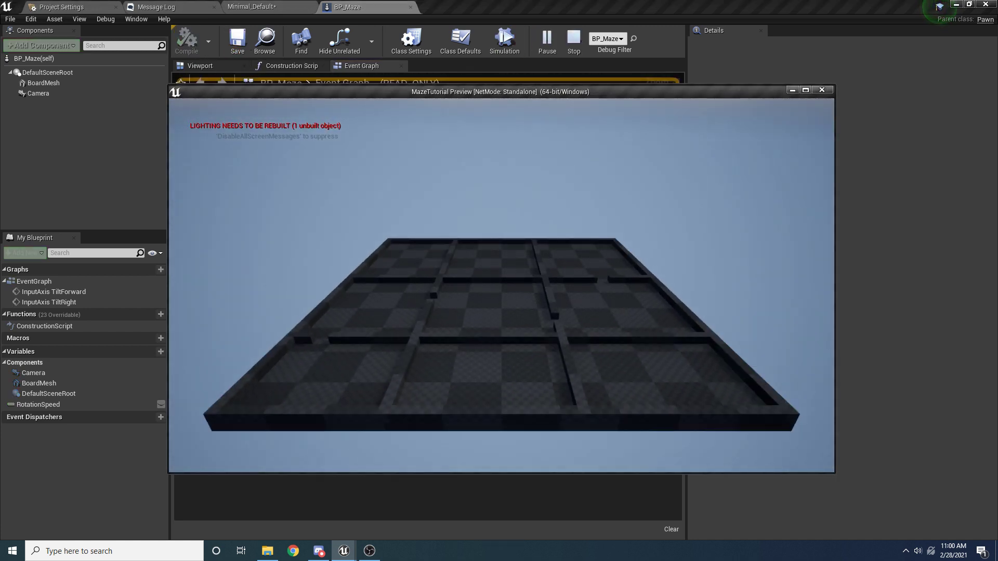
key(s)
key(w)
key(s)
key(w)
key(s)
key(w)
key(s)
key(w)
key(s)
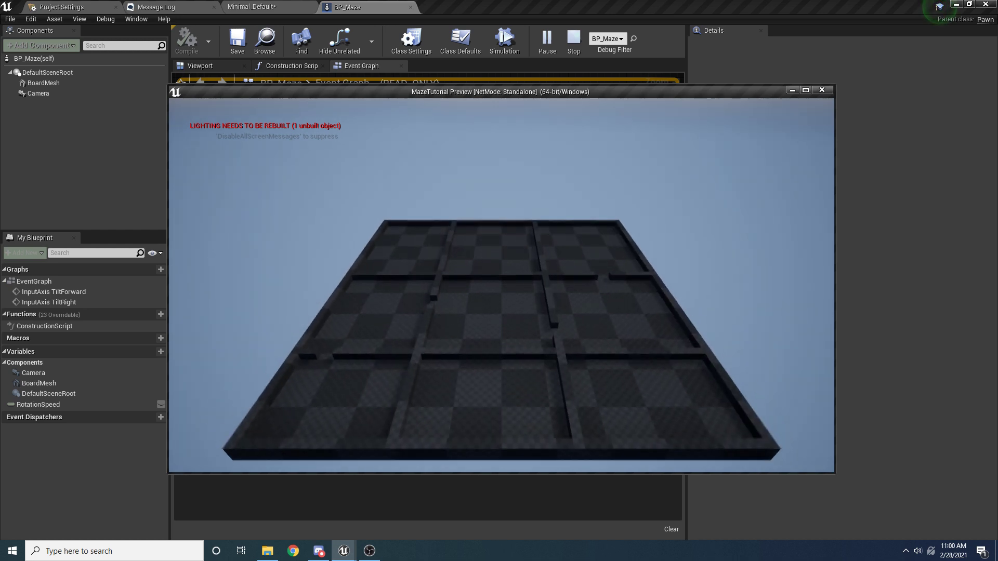
key(w)
key(Escape)
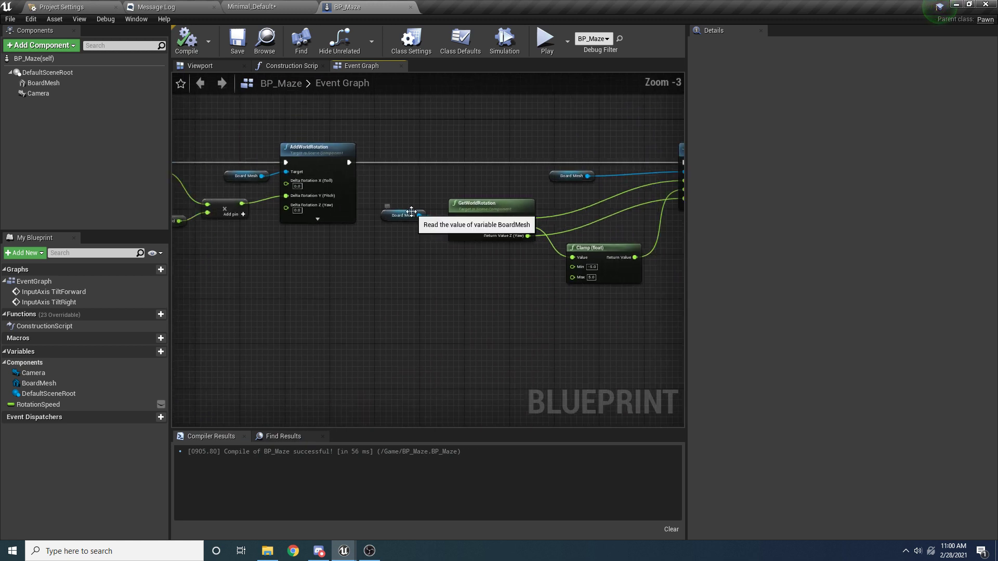
- Compile and save the BP_Maze blueprint
right_drag(411, 212, 500, 190)
click(190, 48)
click(236, 49)
- Move the InputAxis TiltRight event further down to free space below the TiltForward node chain
right_drag(237, 258, 245, 201)
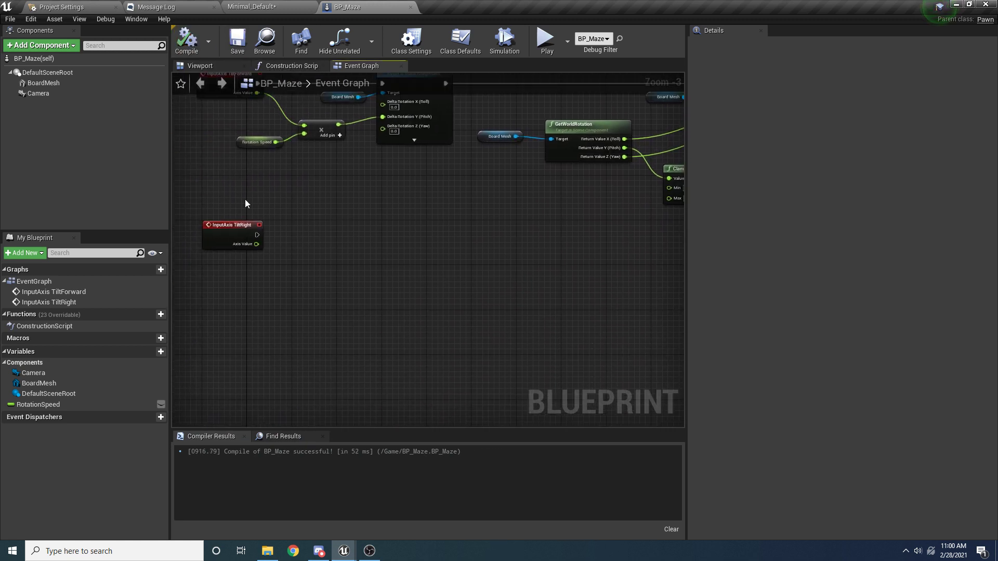
click(232, 239)
drag(231, 238, 235, 257)
right_drag(251, 217, 250, 279)
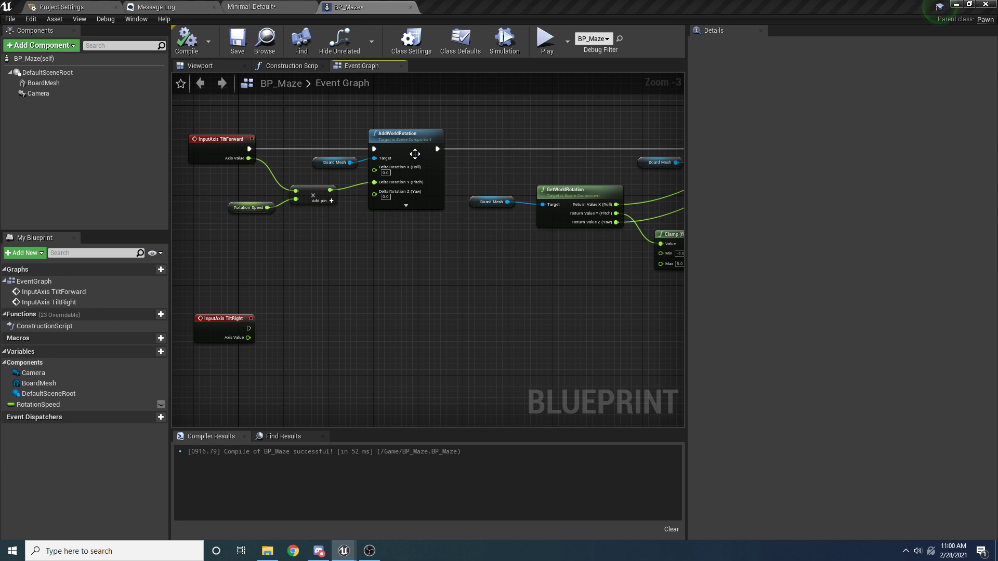
- Duplicate all rotation and clamp nodes of the TiltForward chain, except the event itself, beside the TiltRight event
scroll(414, 153, up, 3)
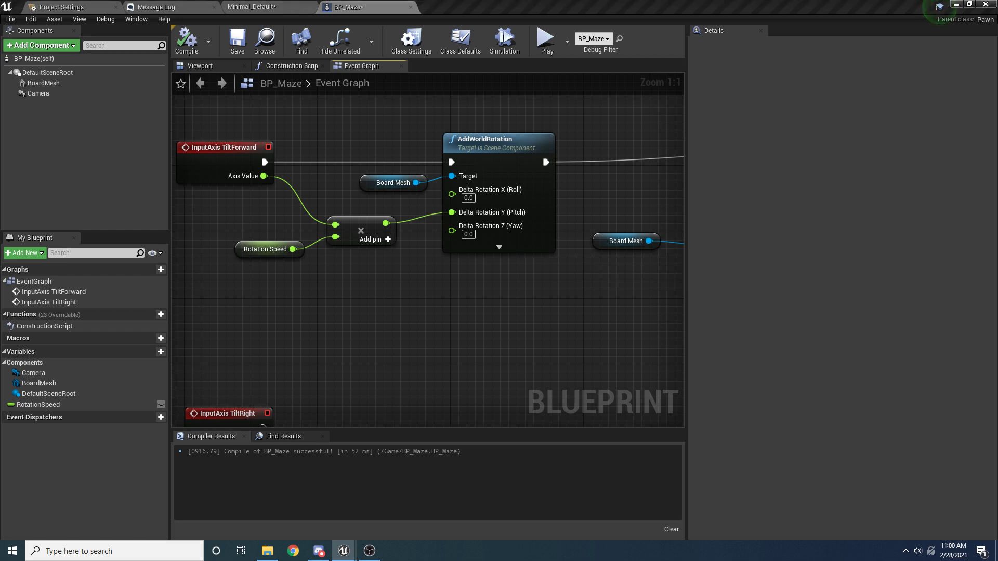
scroll(401, 250, down, 5)
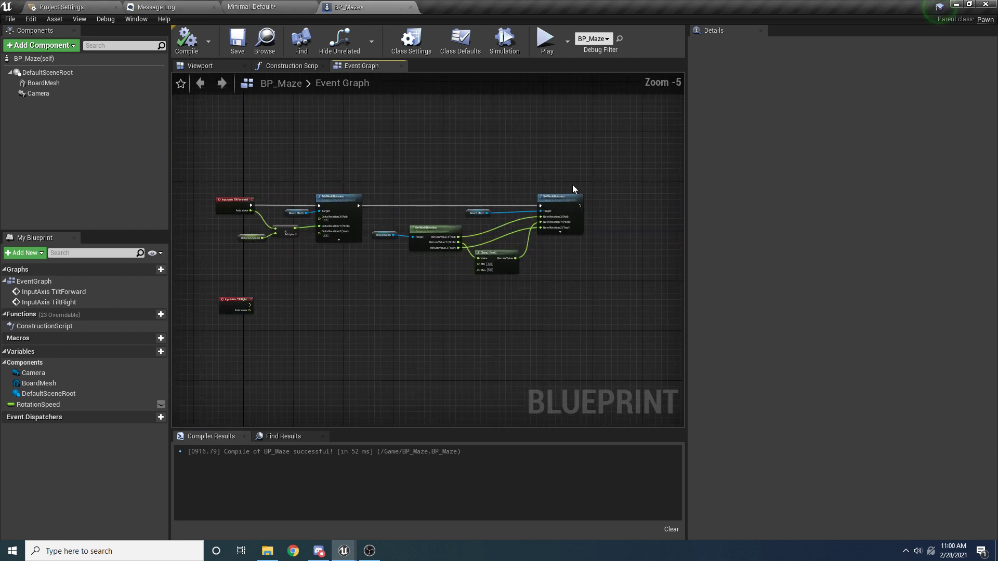
drag(611, 163, 263, 264)
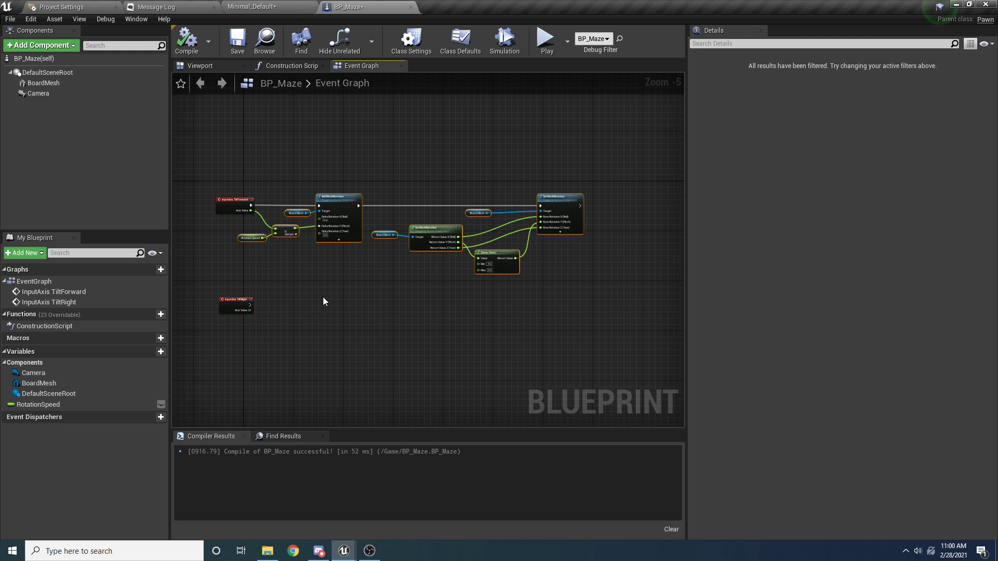
click(335, 300)
key(ctrl+v)
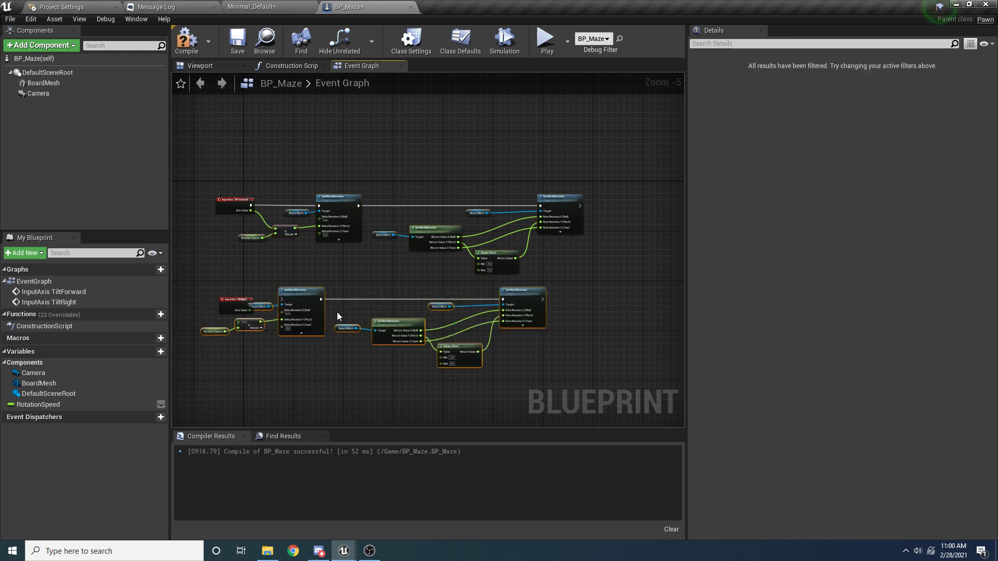
- Wire TiltRight into the copied AddWorldRotation, routing its axis value through the multiply node to Delta Rotation X (Roll)
scroll(337, 312, up, 4)
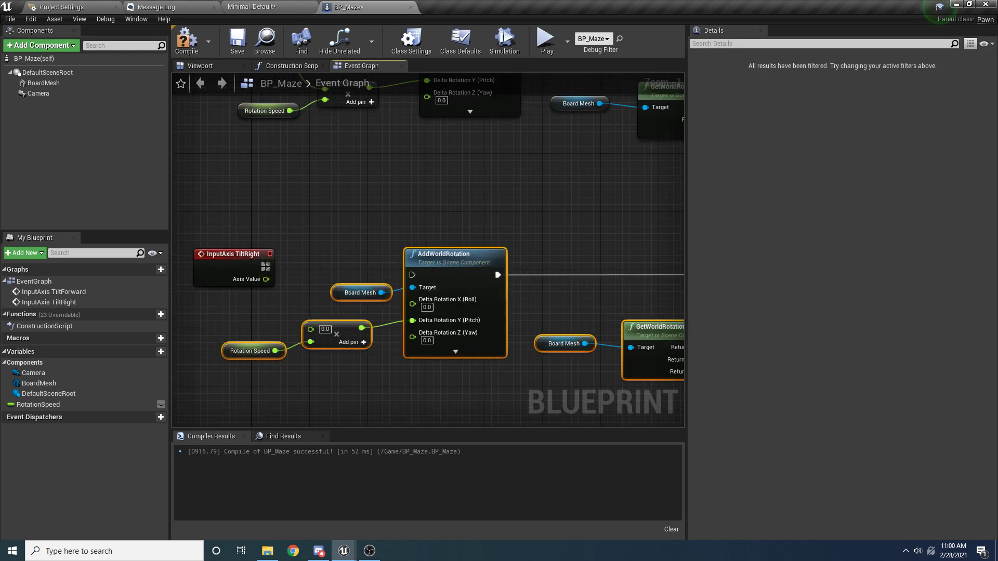
drag(266, 267, 441, 262)
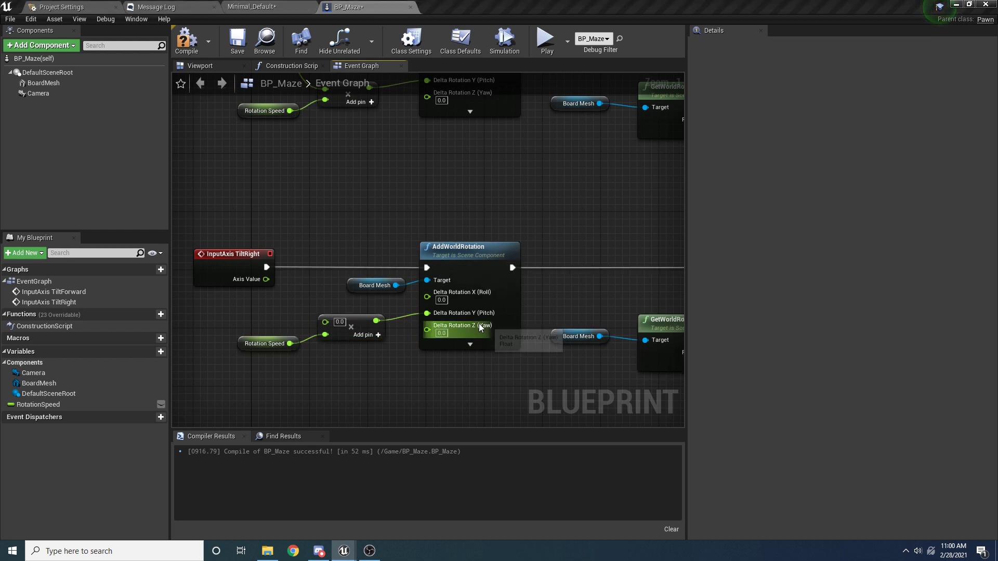
ctrl+drag(375, 320, 428, 297)
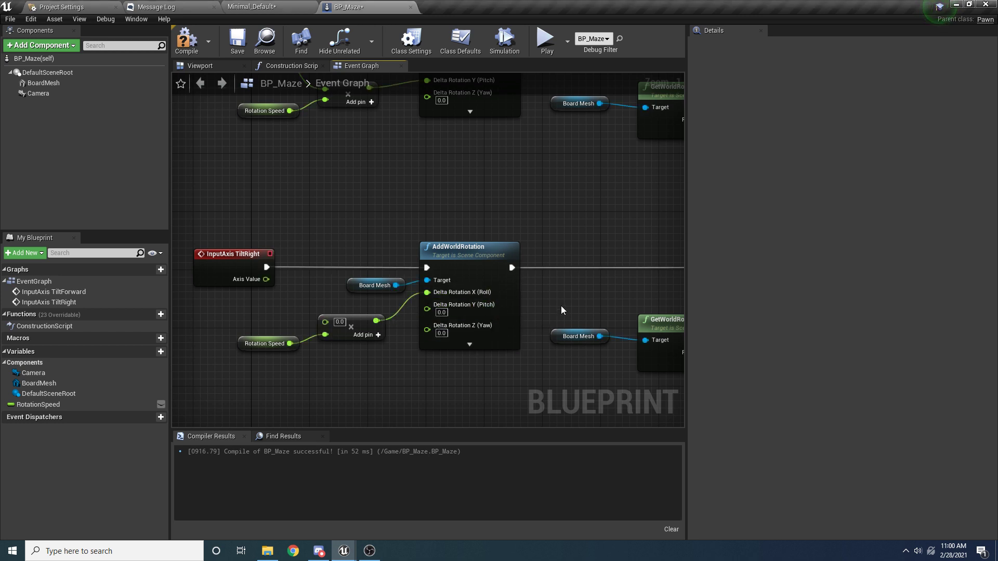
drag(265, 279, 325, 322)
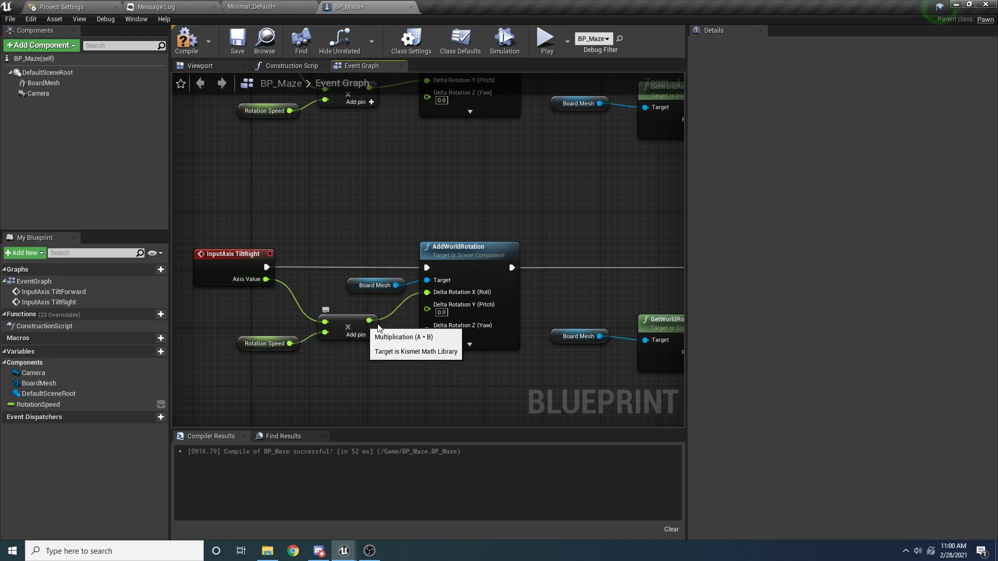
- Rewire the copied nodes so the clamp limits X (Roll) and the Y (Pitch) value passes directly to SetWorldRotation
right_drag(584, 294, 163, 241)
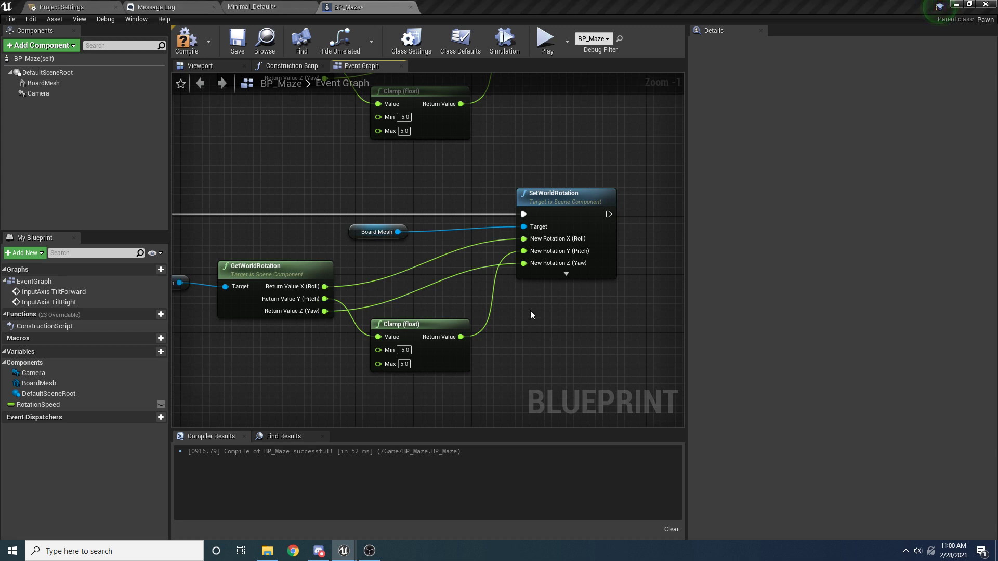
drag(325, 286, 379, 340)
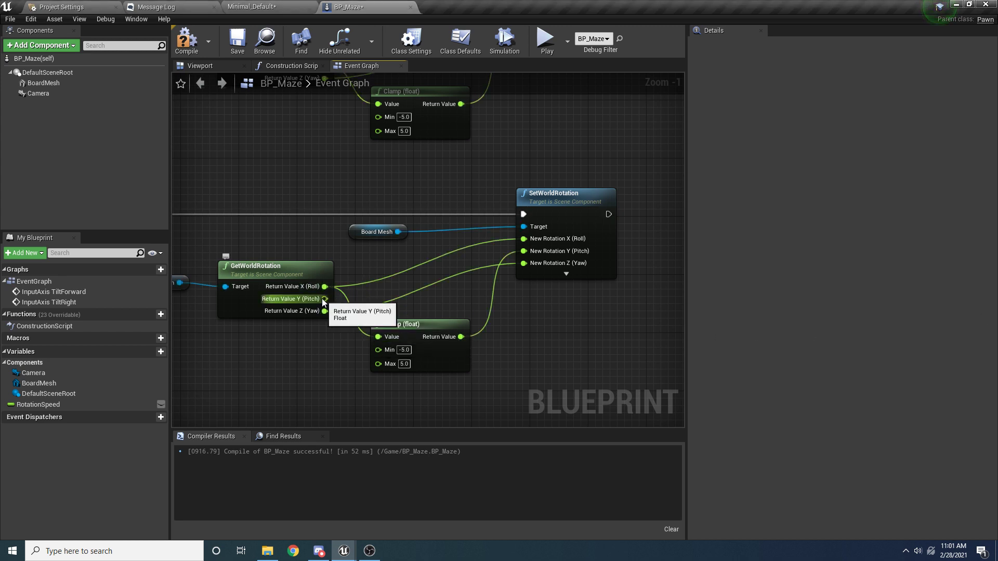
drag(325, 299, 532, 255)
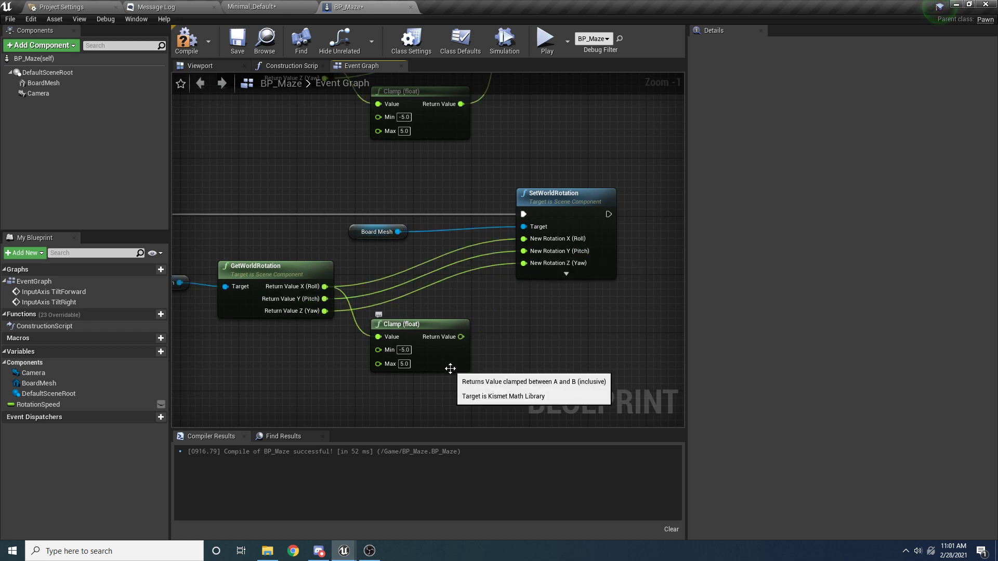
drag(459, 337, 532, 239)
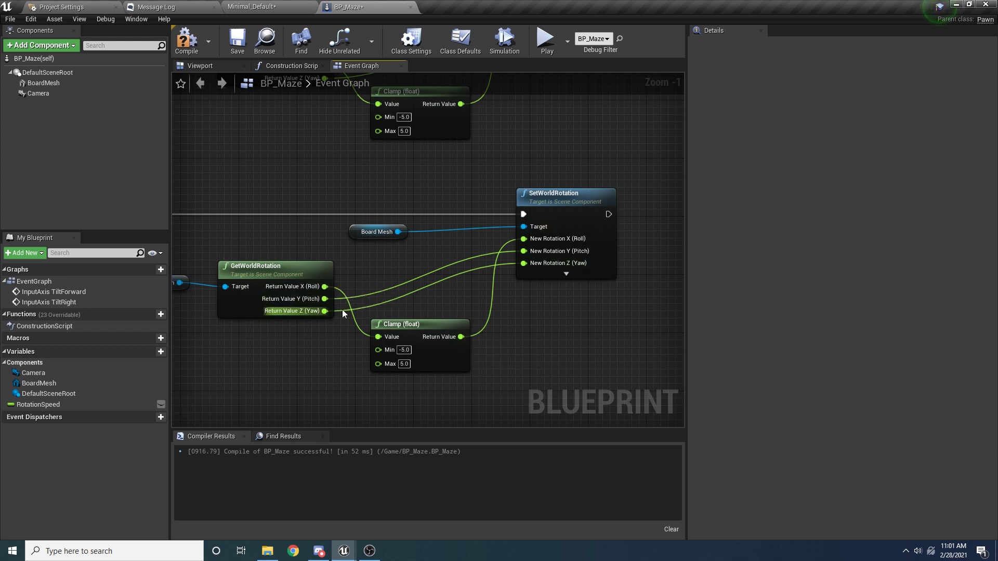
- Compile the blueprint and play-test the maze board's tilt controls
click(185, 51)
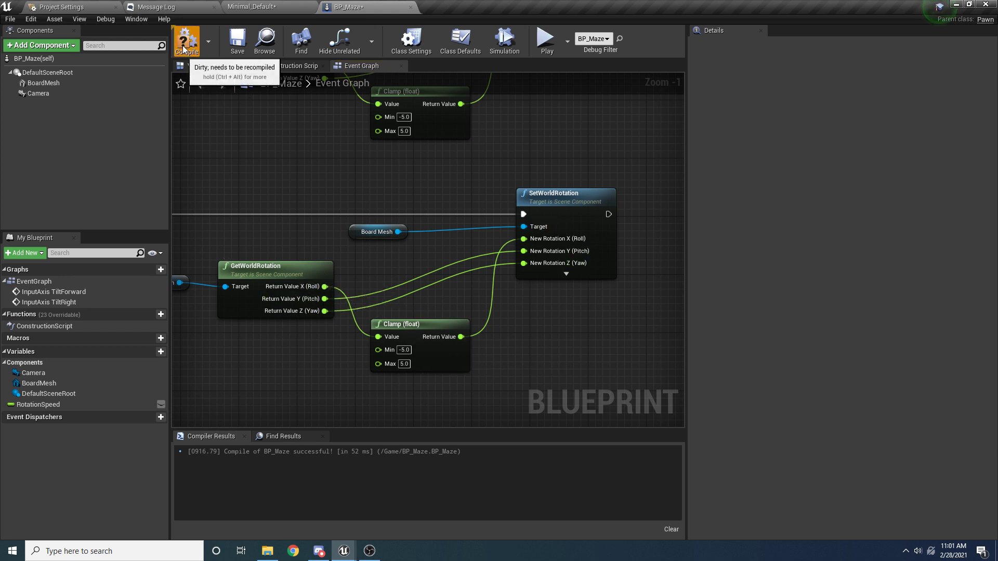
click(545, 42)
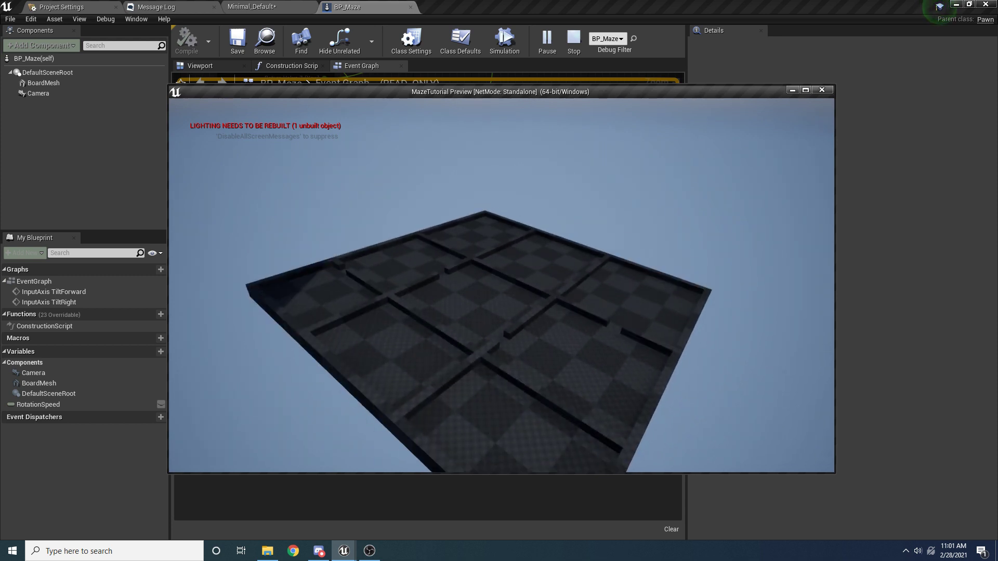
key(Escape)
- Delete the AddWorldRotation node from the TiltRight chain
right_drag(498, 241, 497, 288)
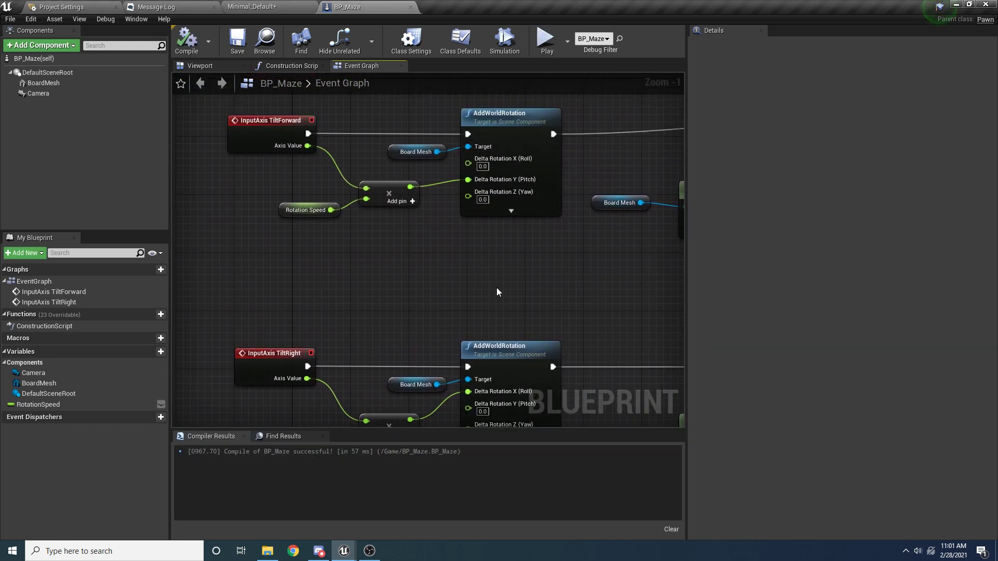
right_drag(502, 322, 492, 195)
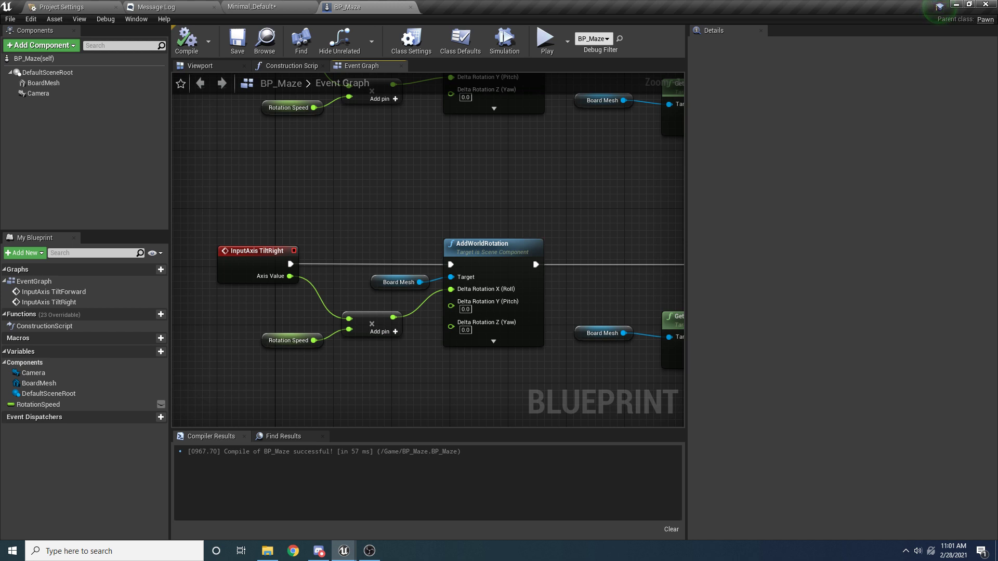
right_drag(421, 222, 388, 234)
click(453, 336)
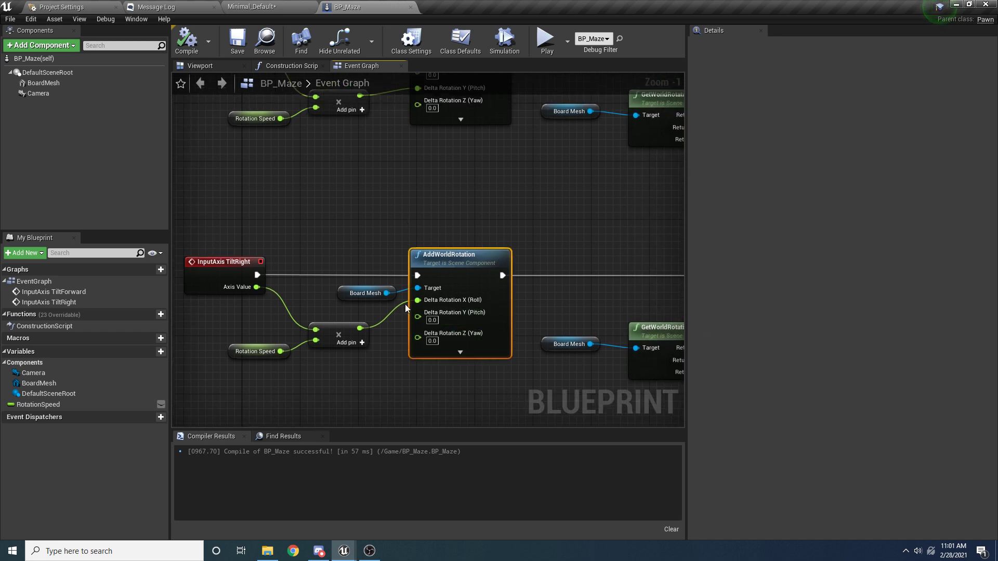
key(Delete)
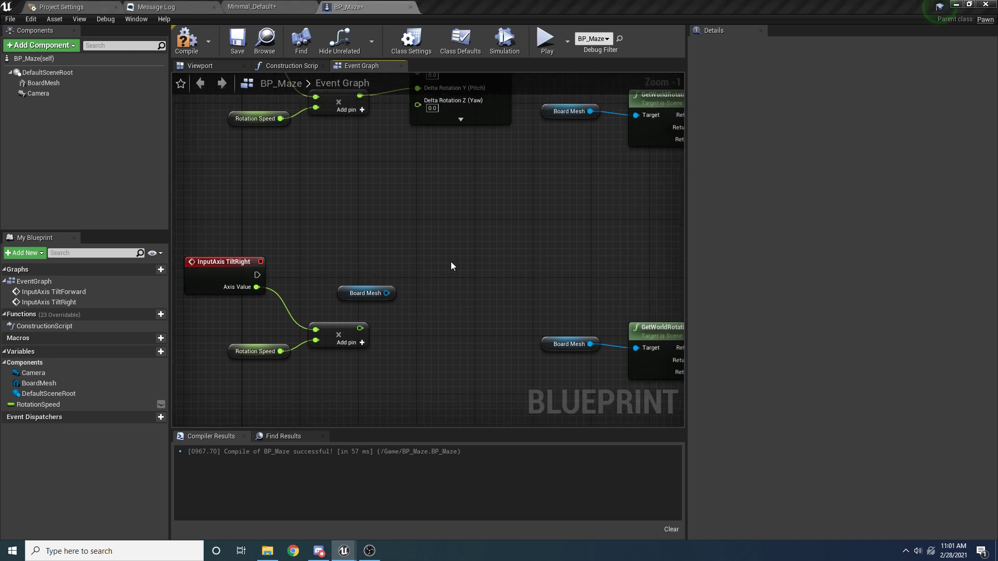
- Add an AddLocalRotation node targeting Board Mesh in the TiltRight chain
drag(391, 293, 466, 264)
text(add loc)
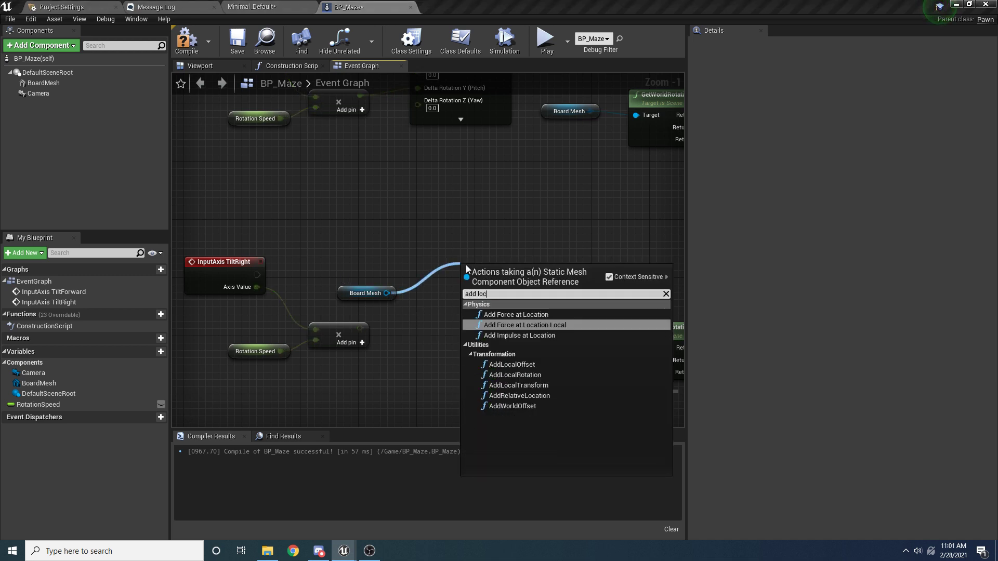
text(al rot)
key(Return)
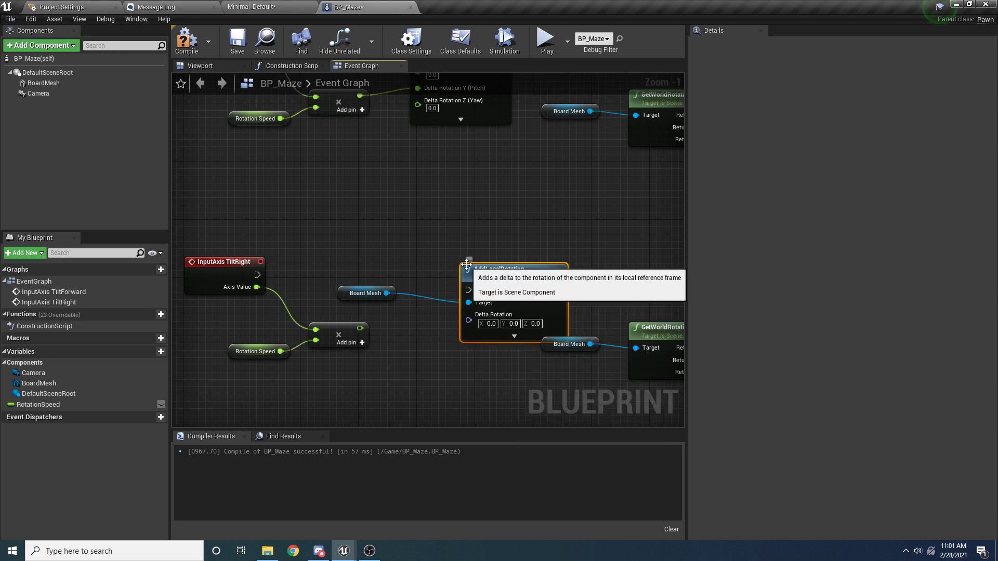
- Run AddLocalRotation from the TiltRight event and feed the multiplied axis value into its split Delta Rotation X (Roll)
drag(257, 275, 457, 268)
right_click(426, 306)
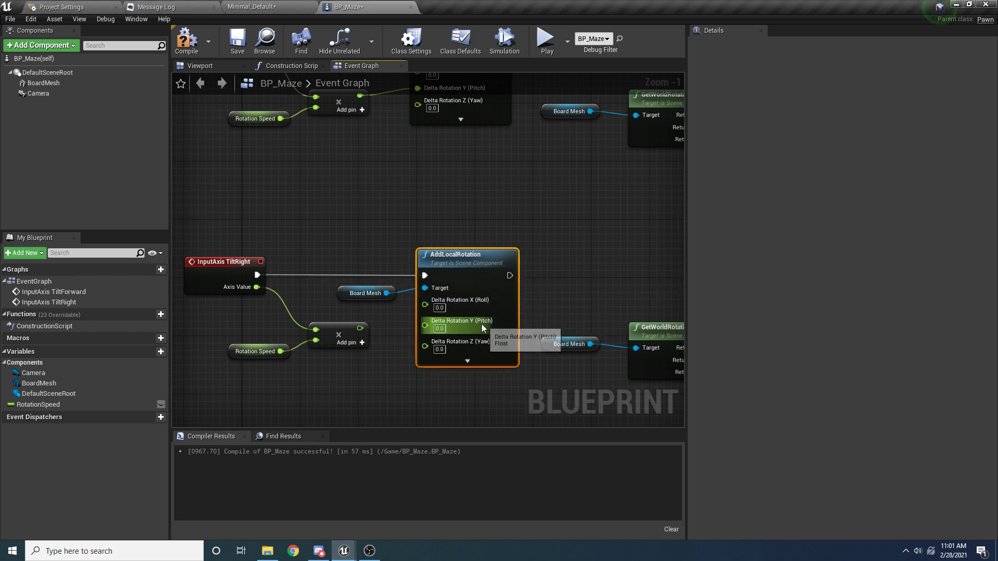
click(481, 324)
drag(349, 335, 445, 304)
- Connect the AddLocalRotation execution output to SetWorldRotation in the TiltRight chain
right_drag(575, 285, 458, 259)
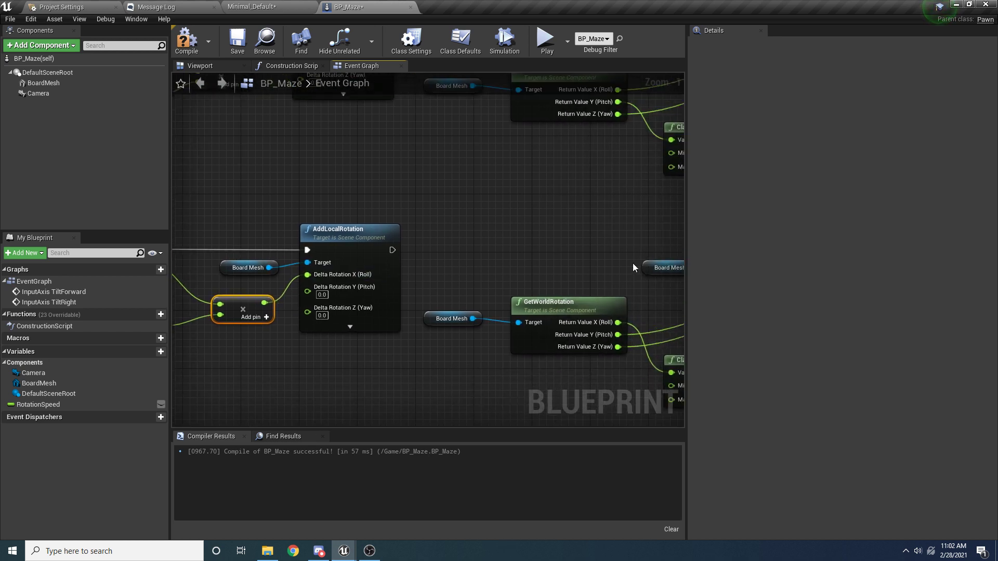
right_drag(457, 303, 289, 296)
drag(225, 243, 650, 245)
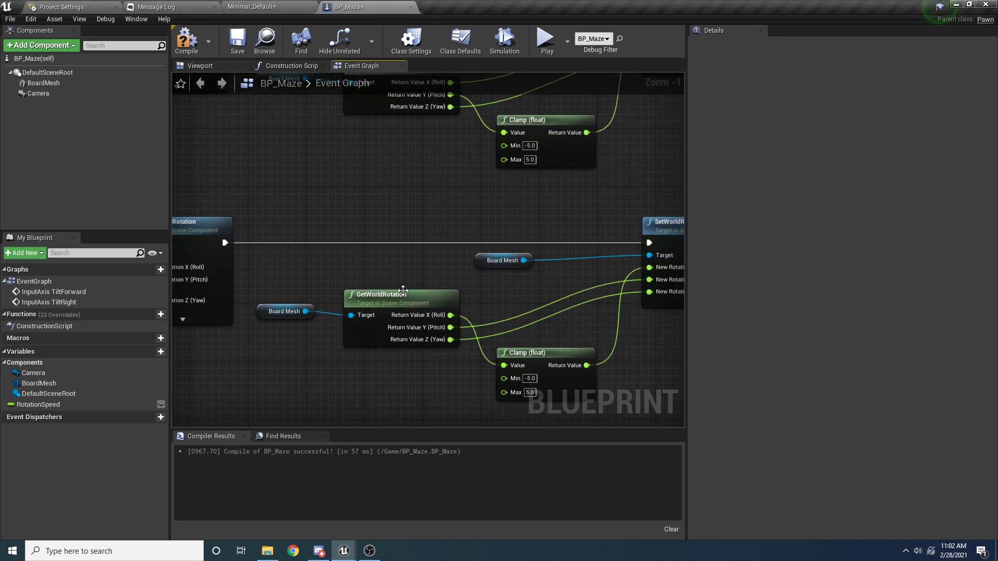
- Add a Get Relative Rotation node for Board Mesh and split its output into Roll, Pitch and Yaw
click(401, 306)
drag(305, 312, 338, 357)
text(get relati)
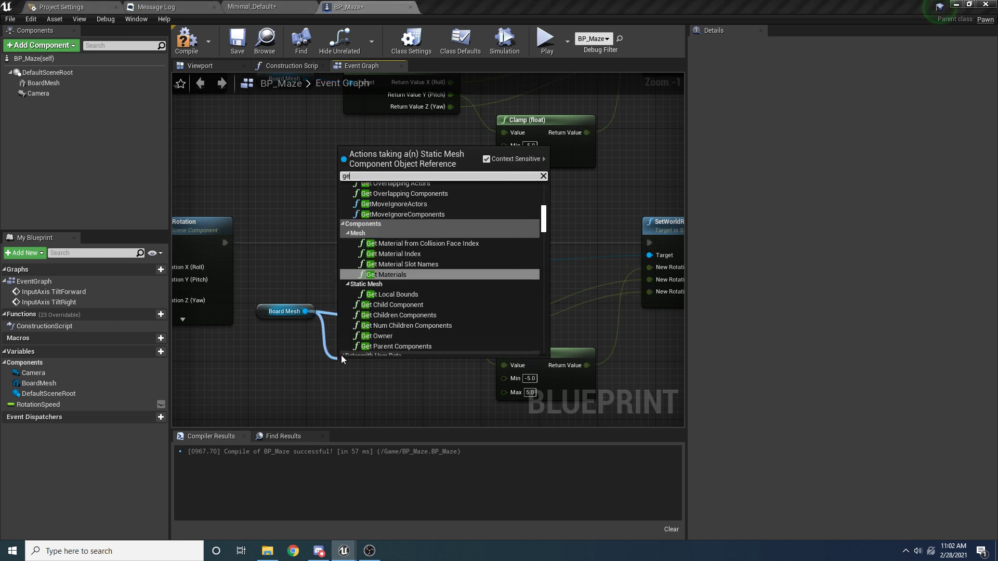
key(Down)
key(Down)
key(Down)
key(Down)
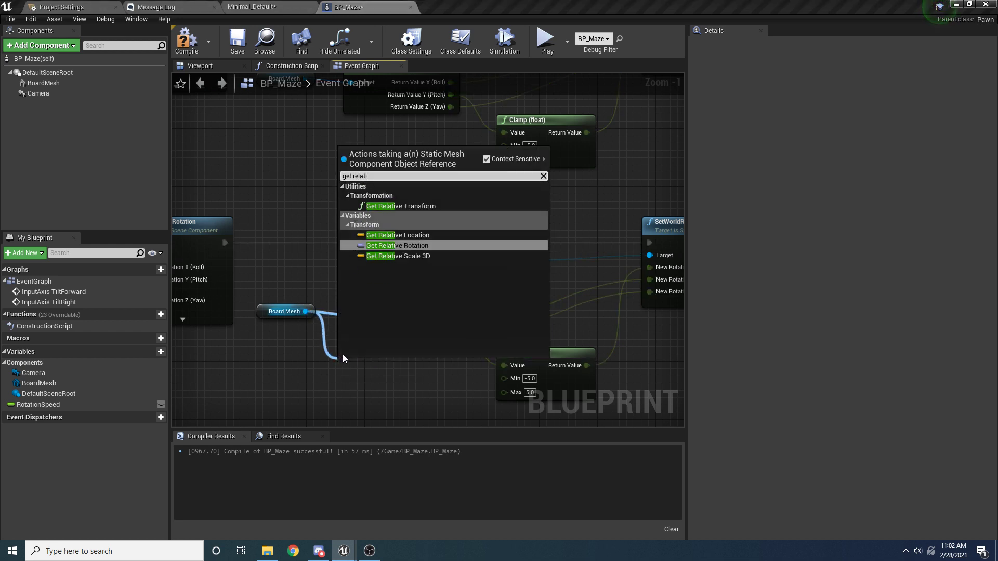
key(Return)
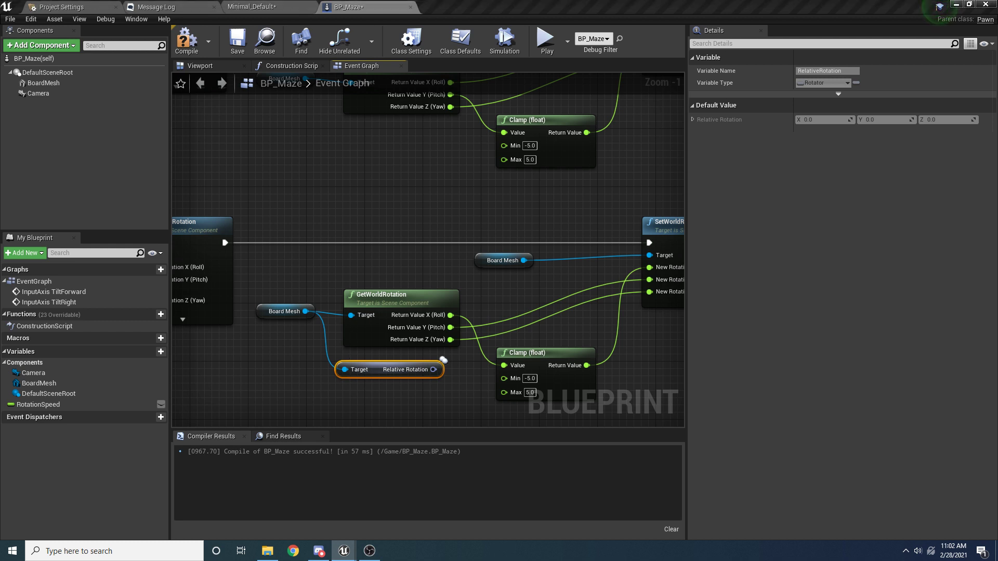
right_click(433, 370)
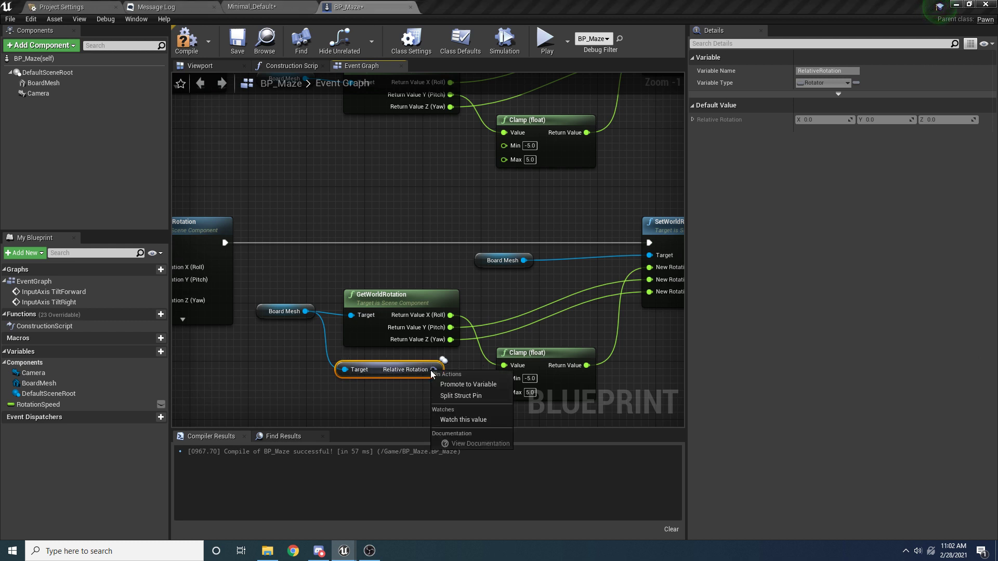
click(455, 395)
- Wire Relative Rotation X (Roll) into the clamp's Value, and Y (Pitch) and Z (Yaw) directly into SetWorldRotation
right_drag(464, 405, 444, 376)
drag(438, 341, 494, 338)
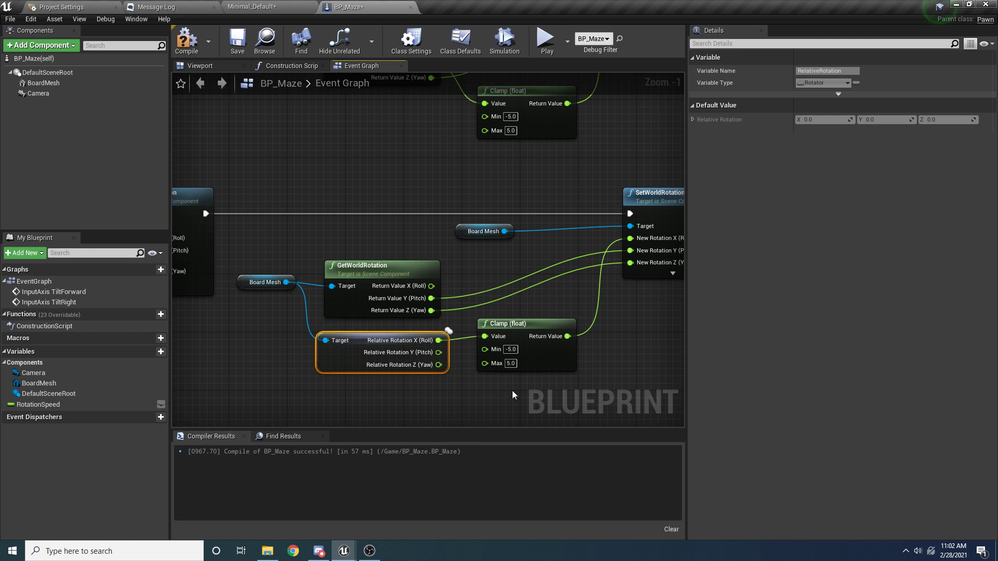
drag(438, 352, 631, 263)
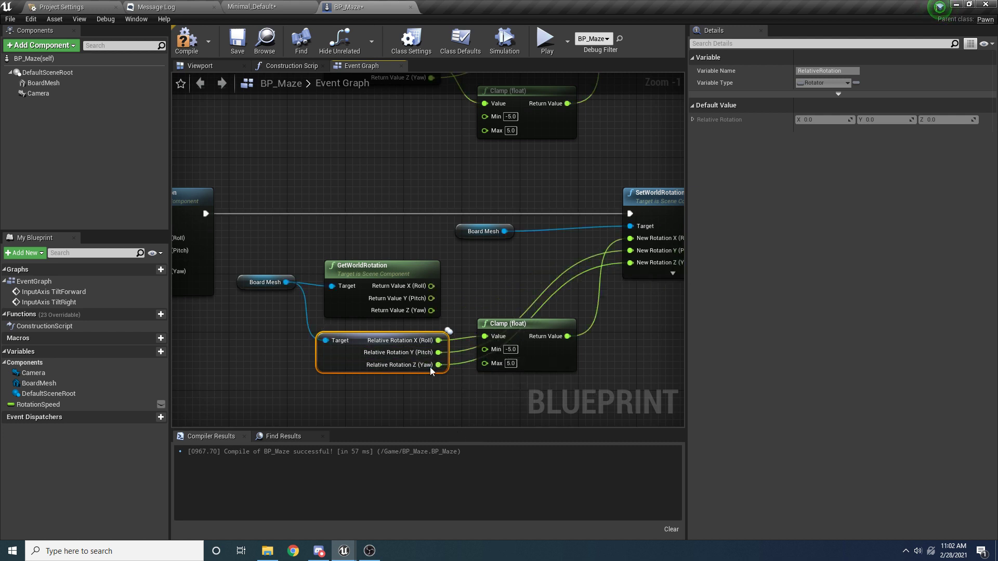
- Delete the GetWorldRotation node from the TiltRight chain and put the Relative Rotation node in its place
click(396, 264)
key(Delete)
drag(347, 364, 355, 291)
right_drag(522, 282, 354, 288)
click(377, 319)
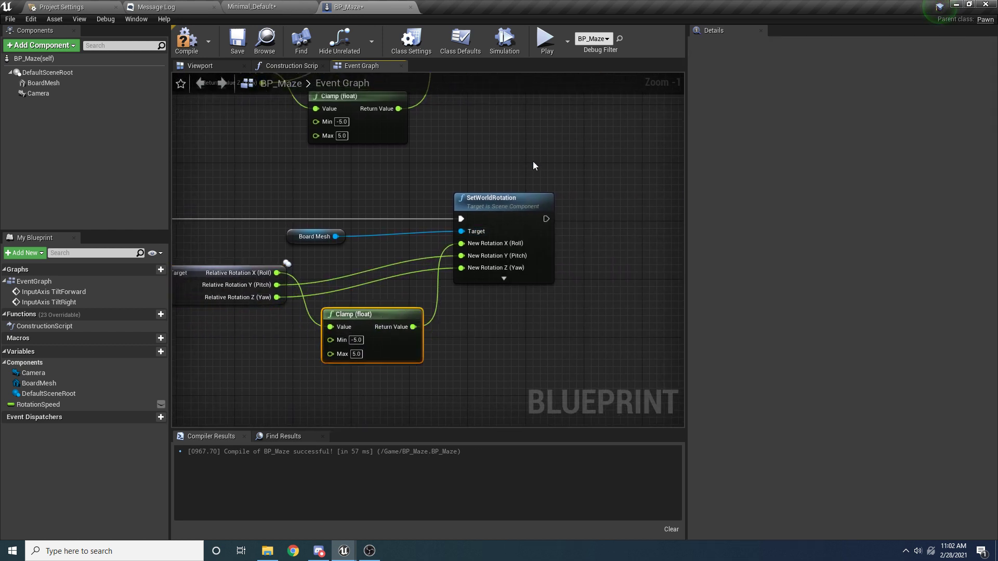
- Add a SetRelativeRotation node targeting Board Mesh above SetWorldRotation and split its New Rotation input
click(522, 205)
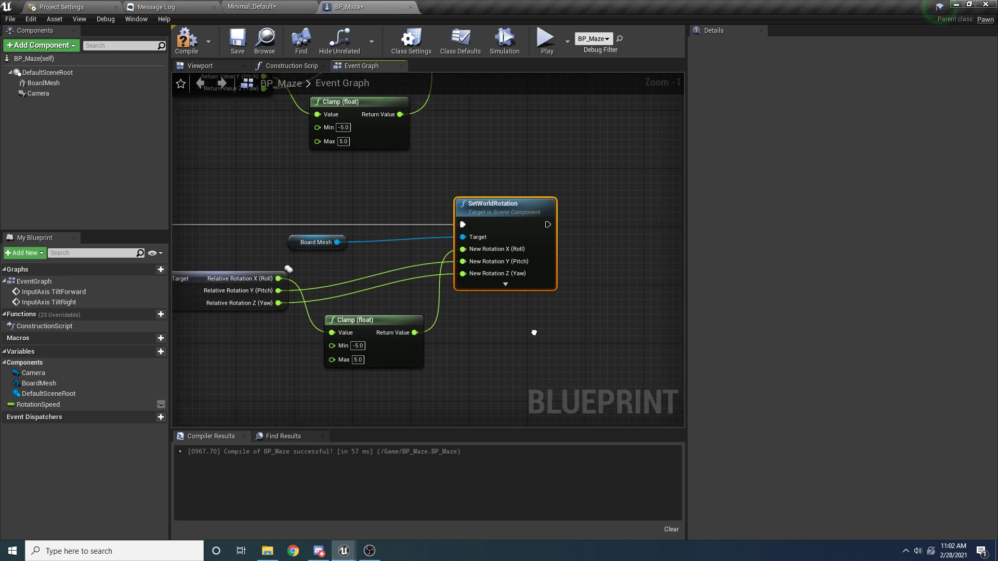
right_drag(526, 314, 528, 339)
drag(337, 262, 395, 208)
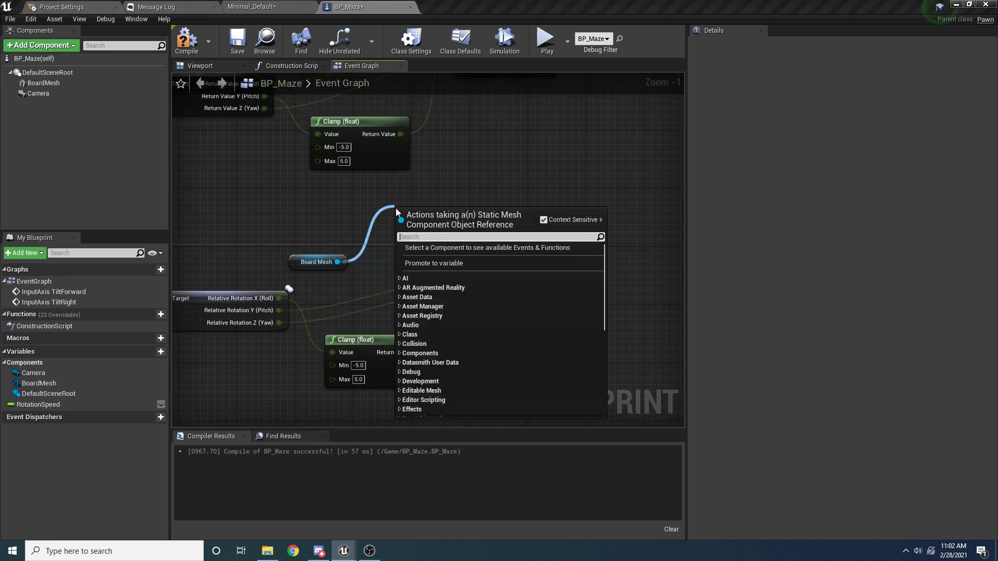
text(set relative)
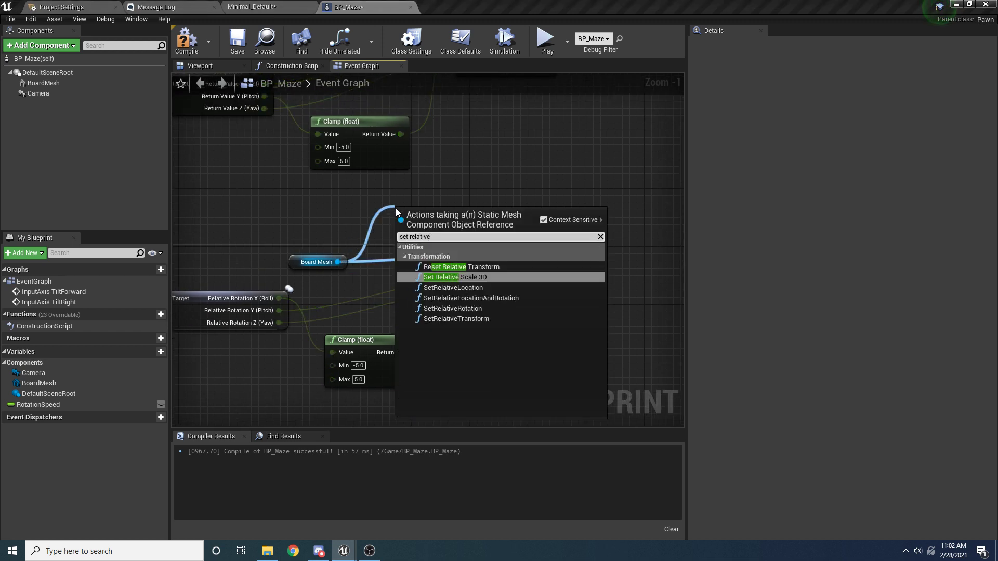
key(Down)
key(Down)
key(Down)
key(Return)
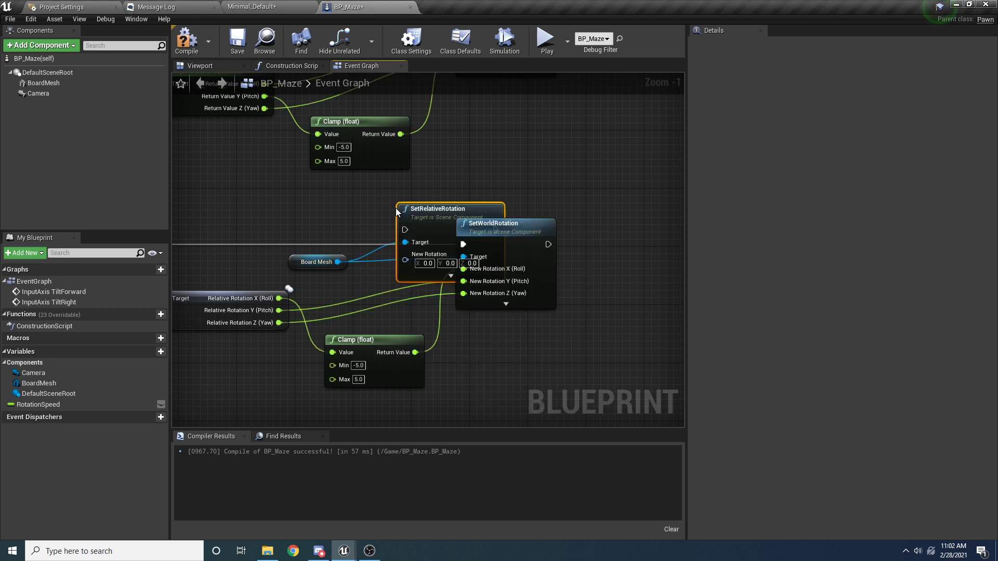
drag(410, 208, 476, 135)
right_click(471, 186)
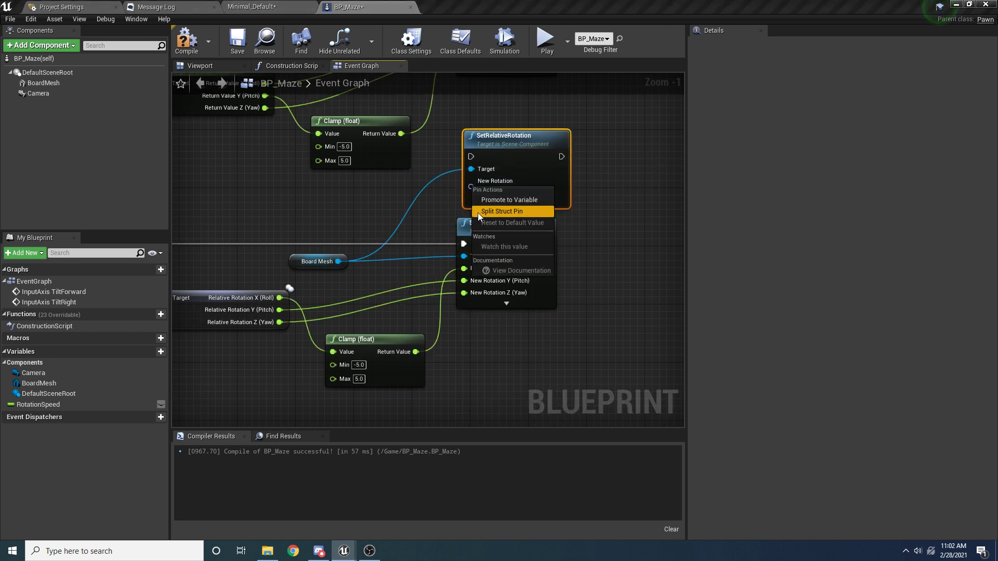
click(478, 213)
- Transfer the Roll, Pitch and Yaw connections from SetWorldRotation to the matching SetRelativeRotation inputs
drag(509, 254, 472, 181)
ctrl+drag(471, 333, 471, 194)
ctrl+drag(471, 354, 479, 213)
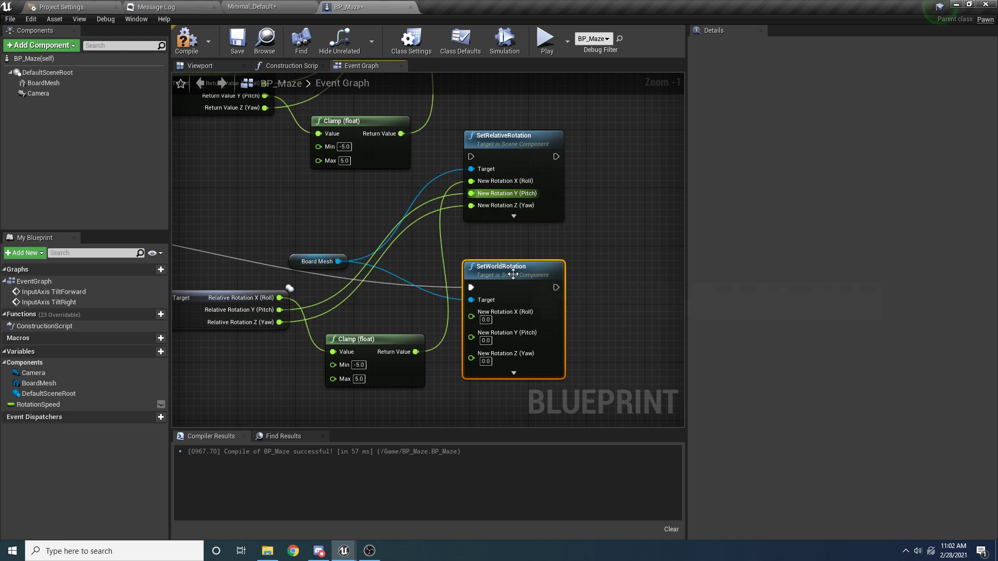
- Delete SetWorldRotation and put SetRelativeRotation in its place, executed from AddLocalRotation
key(Delete)
drag(530, 144, 535, 221)
right_drag(445, 215, 644, 188)
drag(240, 216, 452, 209)
- Review the TiltRight chain from its input event through AddLocalRotation, the relative rotation and clamp to SetRelativeRotation
right_drag(209, 223, 682, 201)
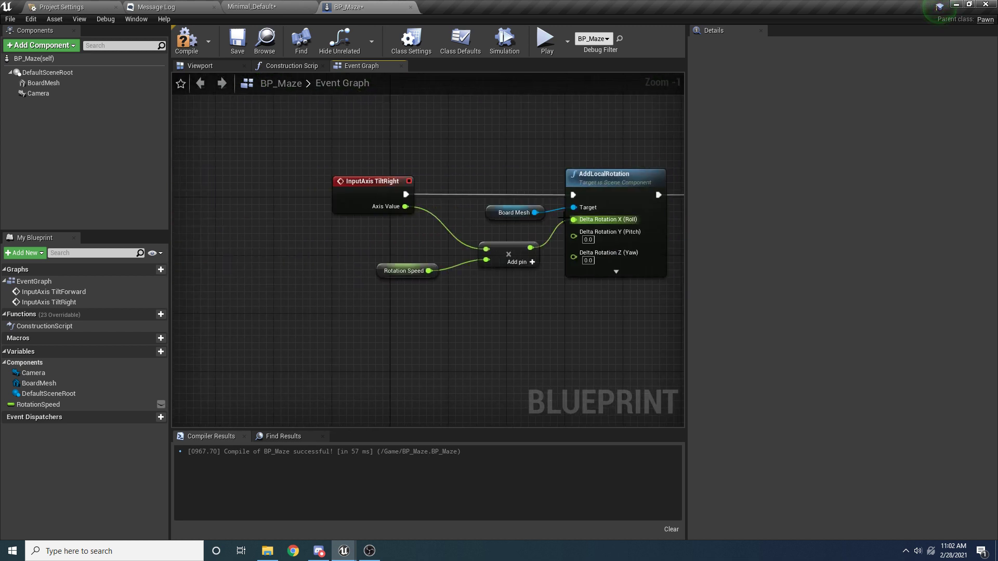
scroll(455, 208, up, 1)
right_drag(487, 219, 400, 220)
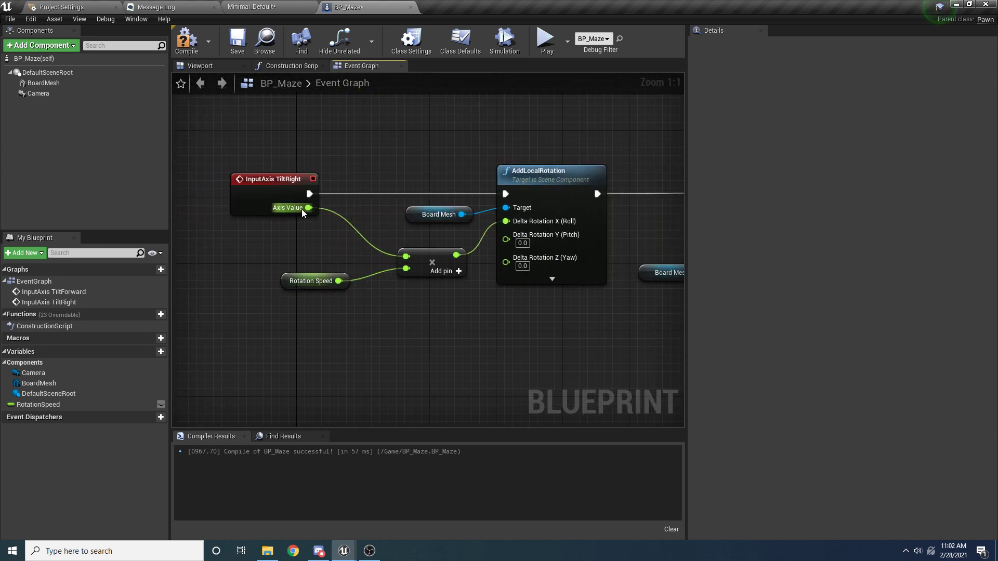
drag(347, 251, 308, 317)
right_drag(401, 306, 380, 320)
drag(451, 311, 368, 277)
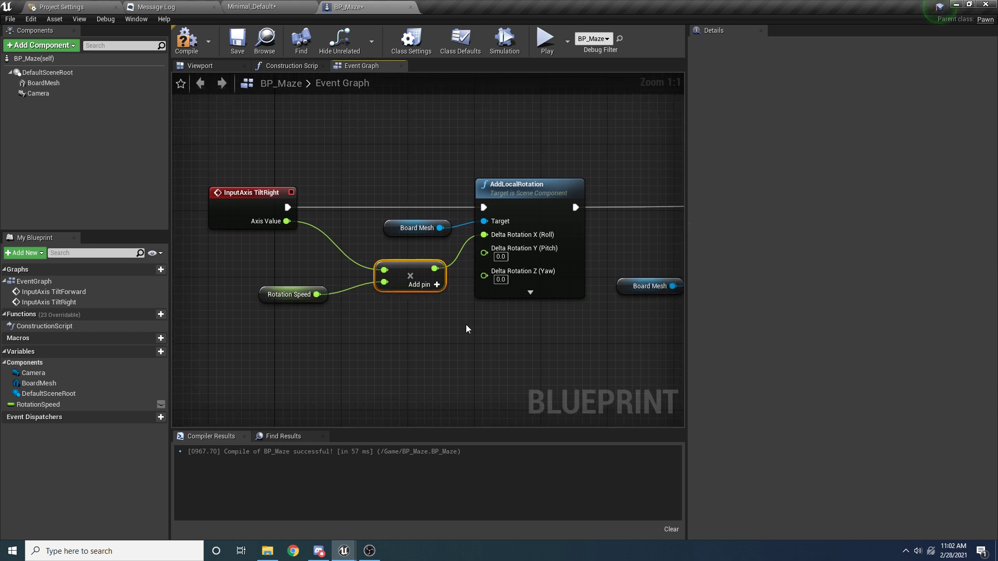
right_drag(467, 329, 428, 334)
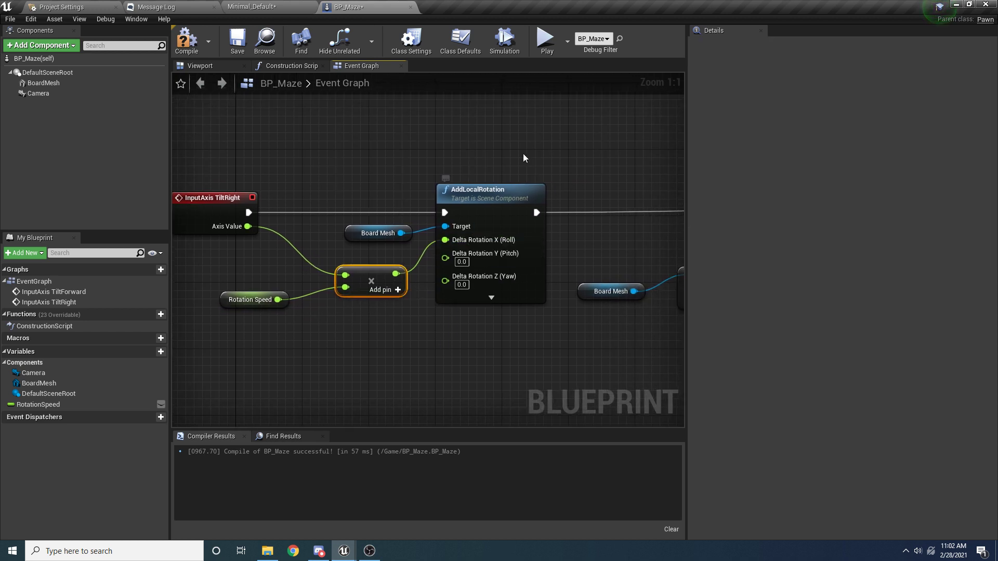
drag(563, 159, 356, 267)
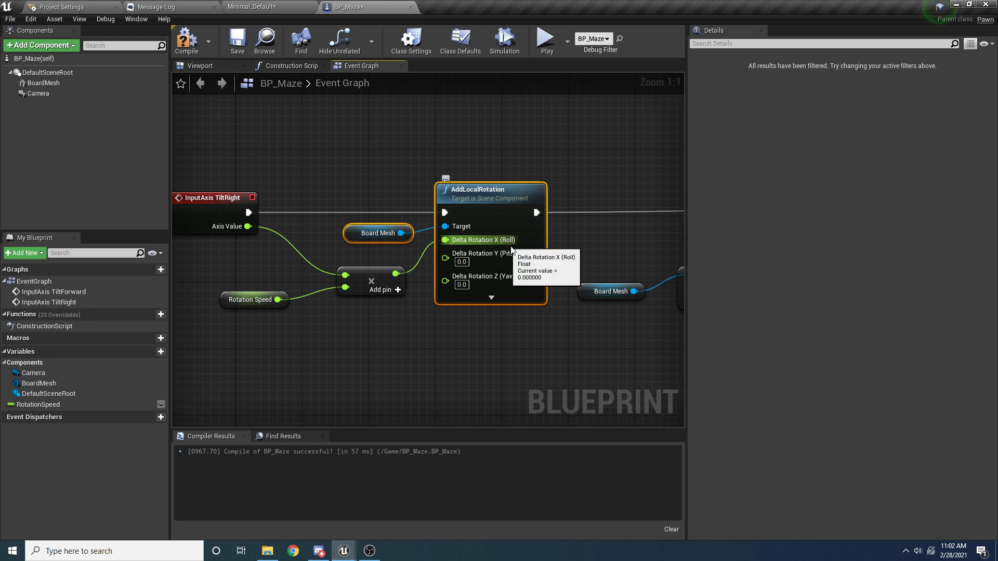
right_drag(609, 247, 320, 235)
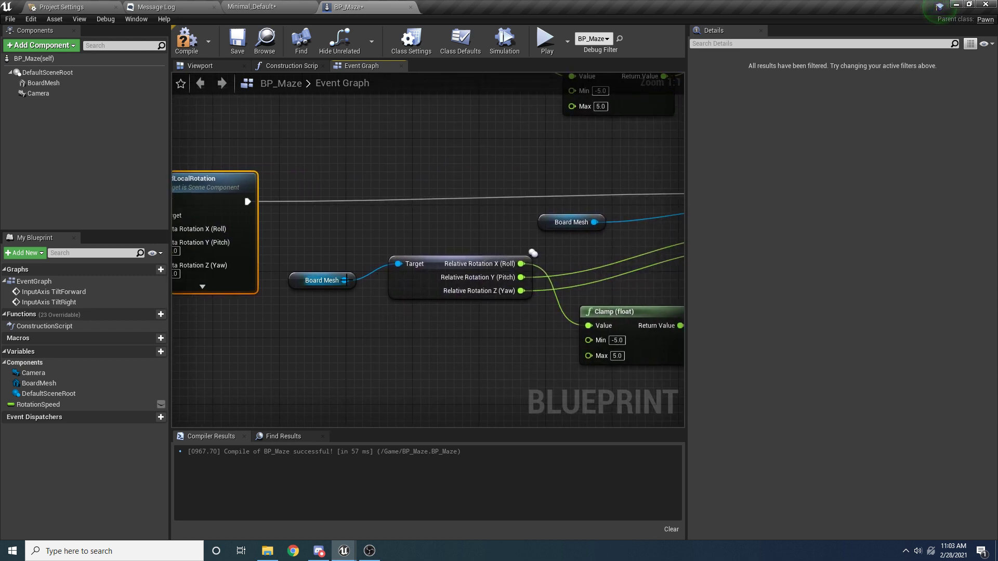
right_drag(492, 316, 446, 320)
right_drag(539, 278, 383, 272)
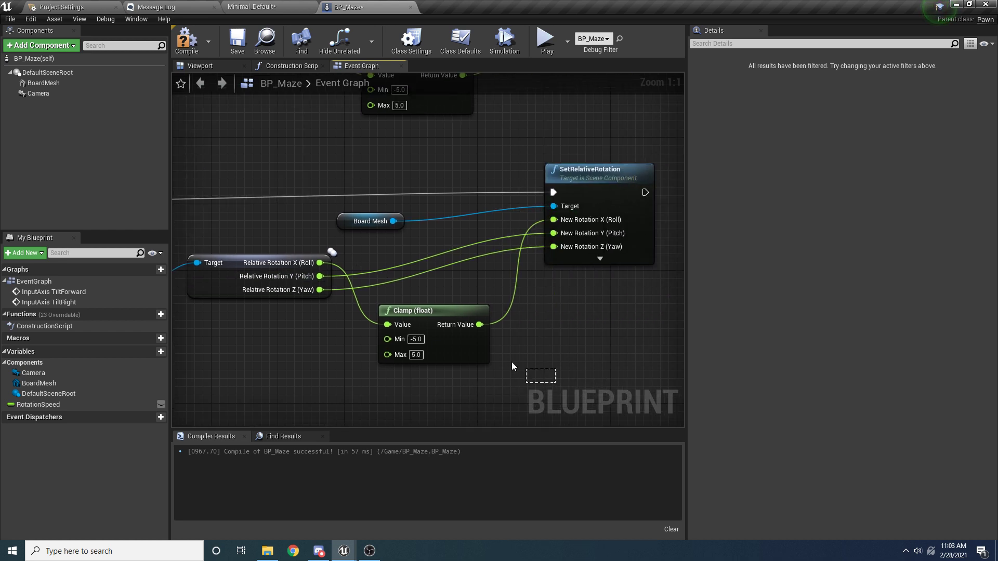
drag(511, 365, 484, 359)
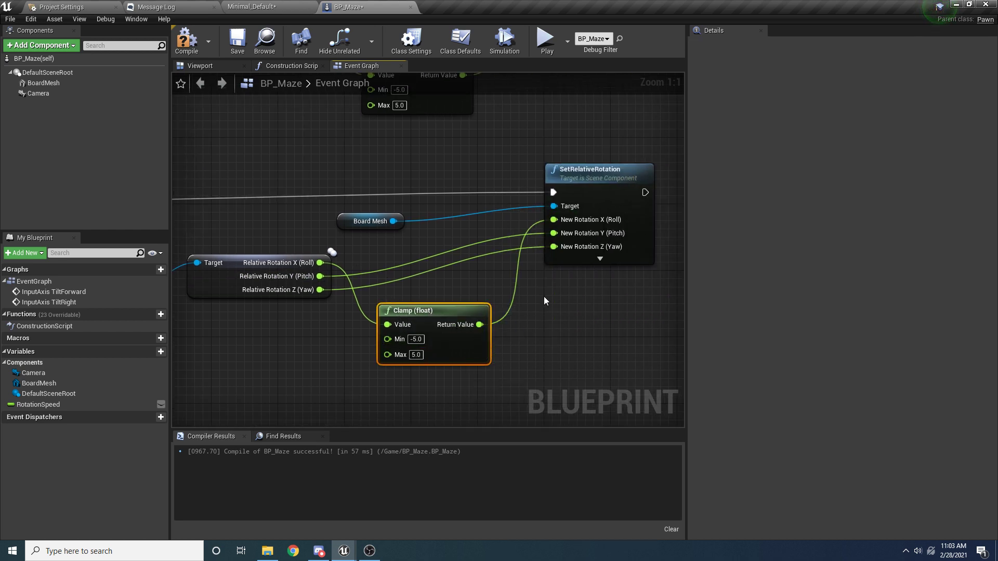
right_drag(548, 286, 504, 322)
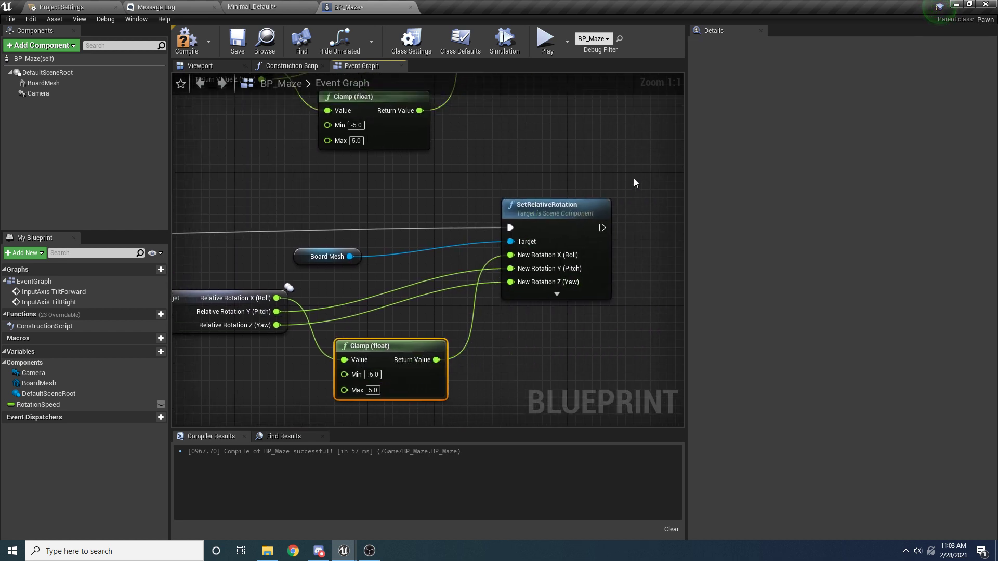
- Move the SetRelativeRotation node slightly to line up with its incoming execution wire
drag(634, 179, 434, 263)
drag(552, 219, 536, 227)
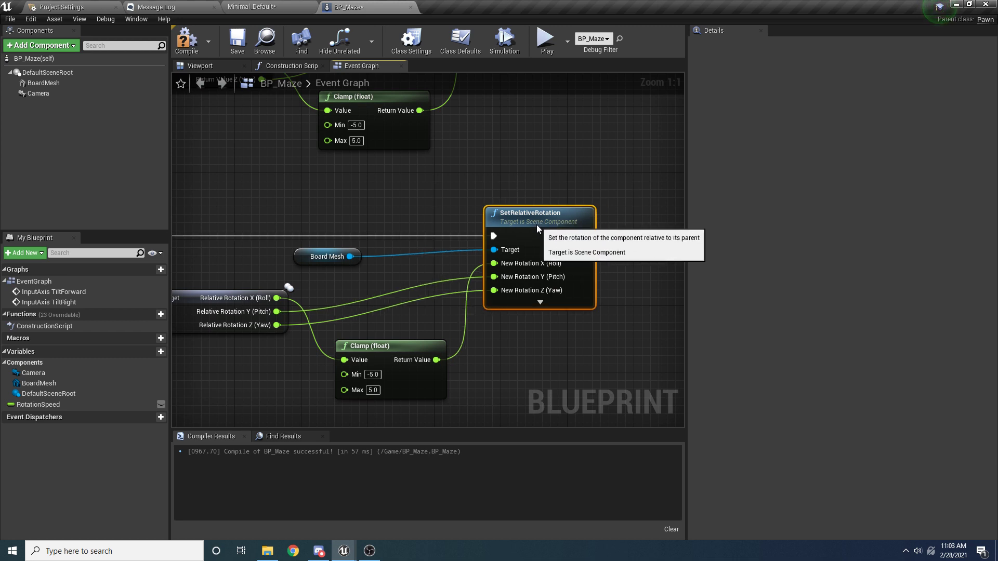
click(260, 152)
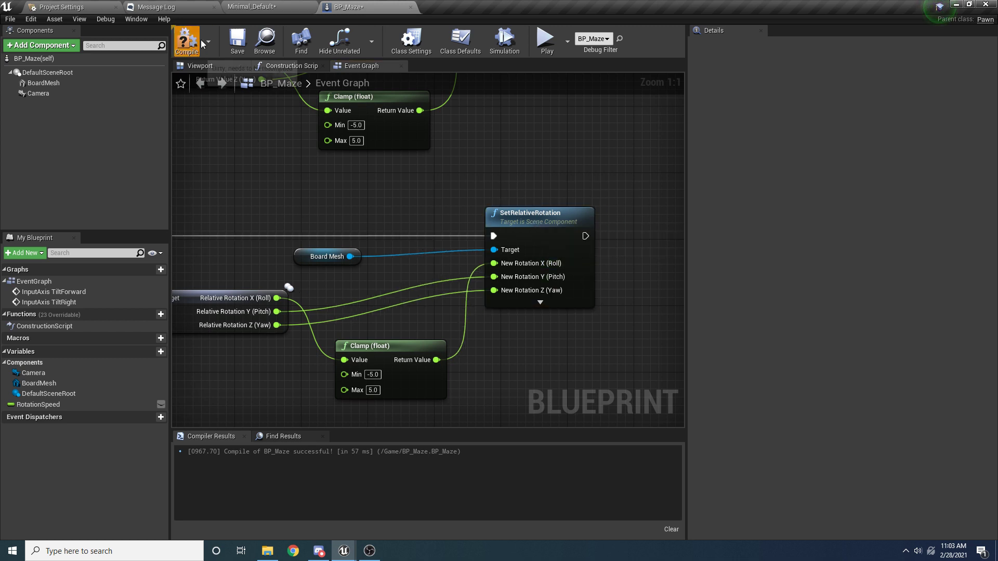
- Save the blueprint and play-test the maze board by tilting it forward and repeatedly from side to side
click(237, 41)
click(538, 39)
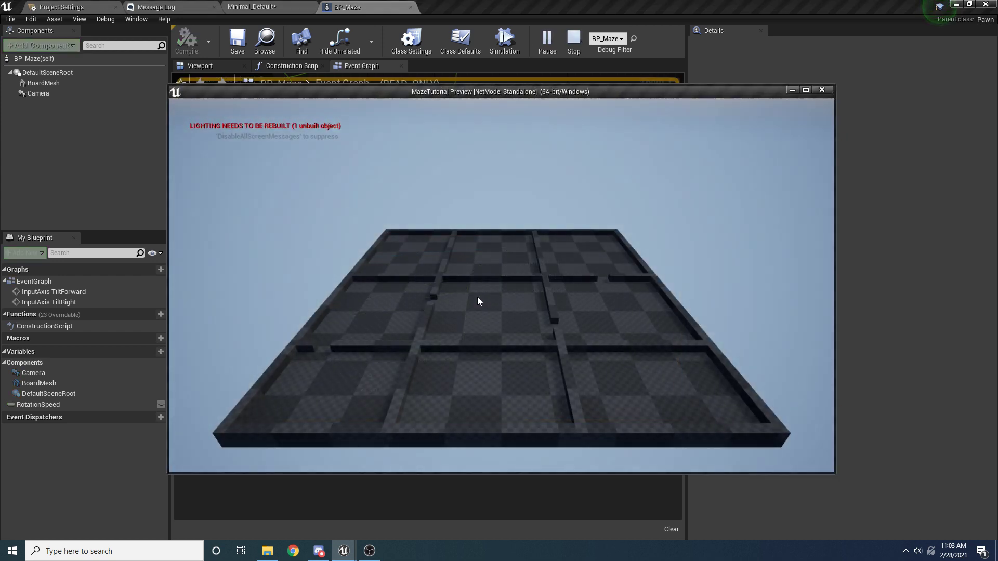
key(w)
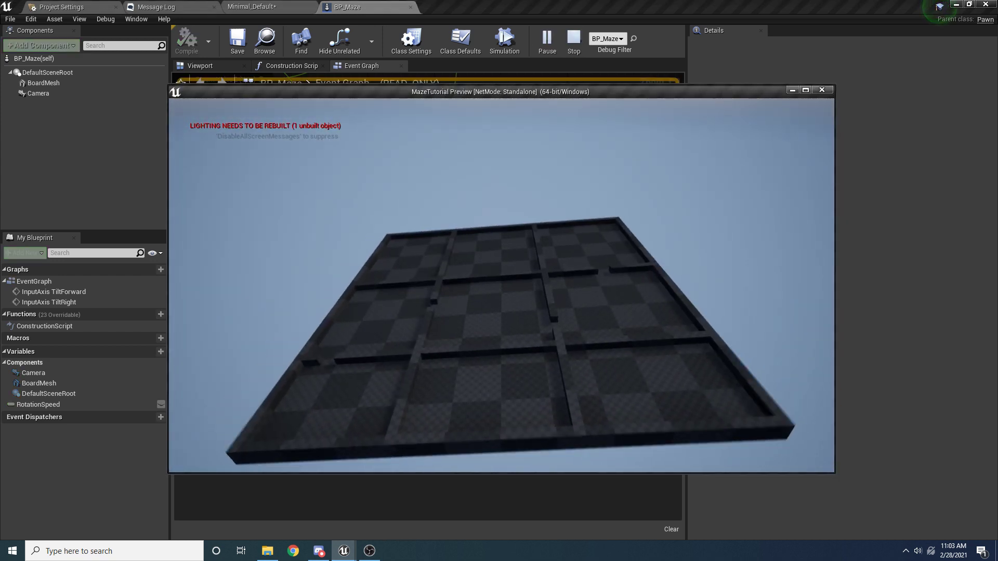
key(d)
key(a)
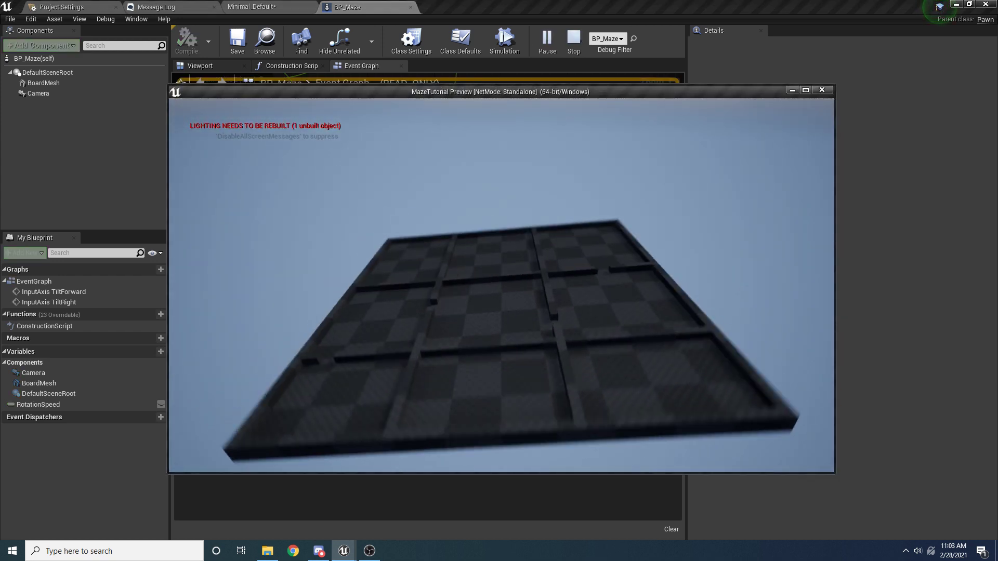
key(d)
key(a)
key(d)
key(a)
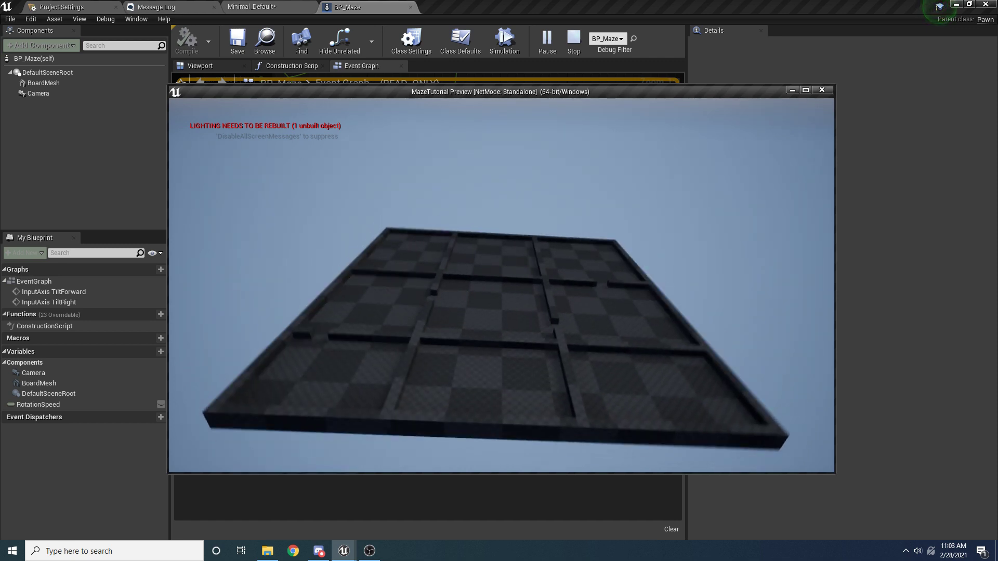
key(d)
key(a)
key(d)
key(a)
key(d)
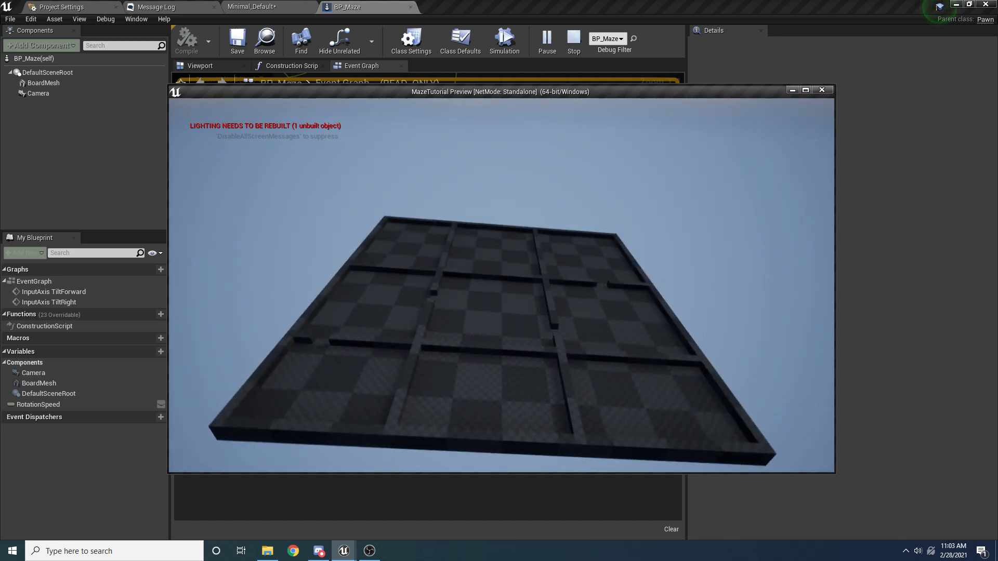
key(a)
key(d)
key(a)
key(d)
key(a)
key(d)
key(a)
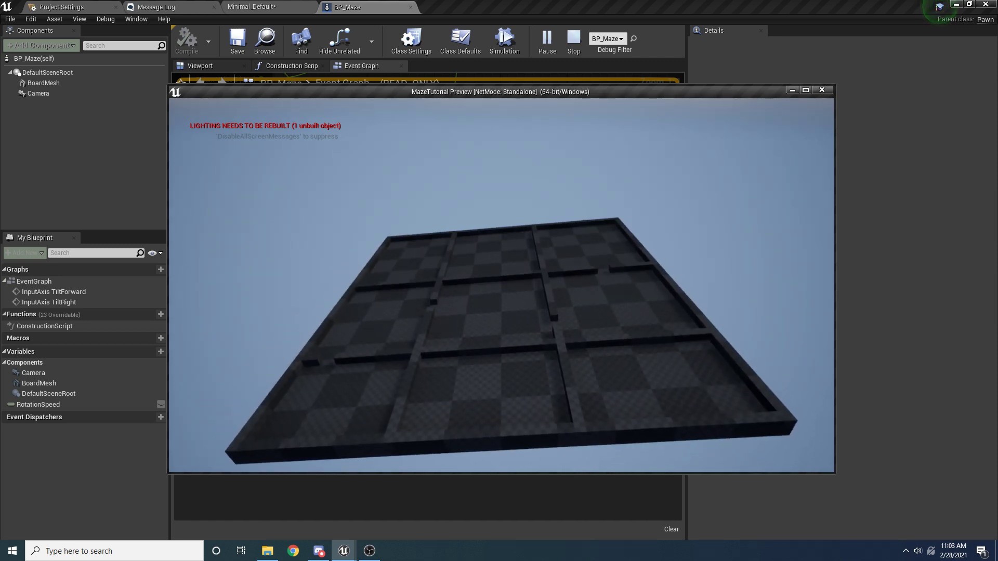
key(d)
key(a)
key(d)
key(a)
key(d)
key(a)
key(d)
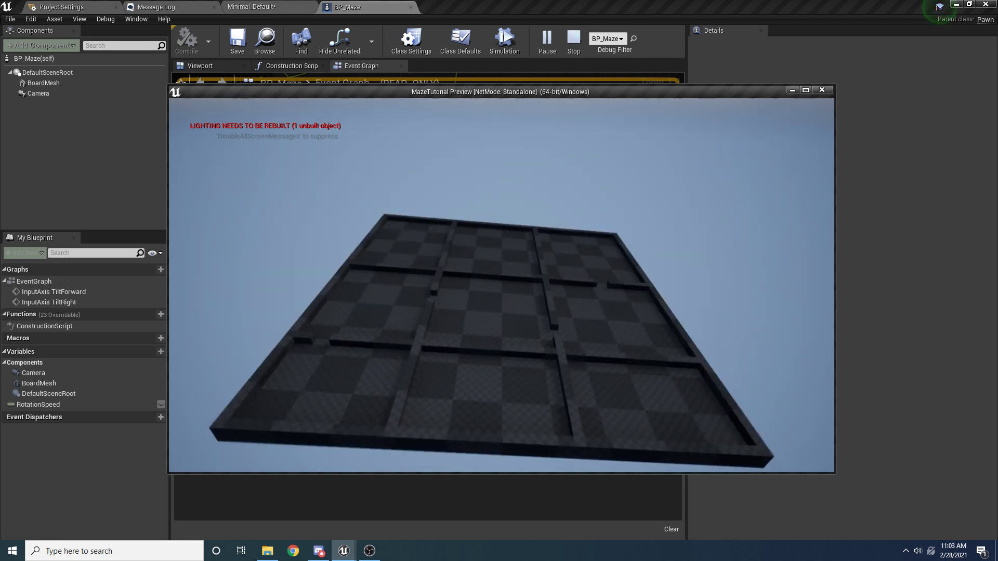
key(a)
key(d)
key(d)
key(a)
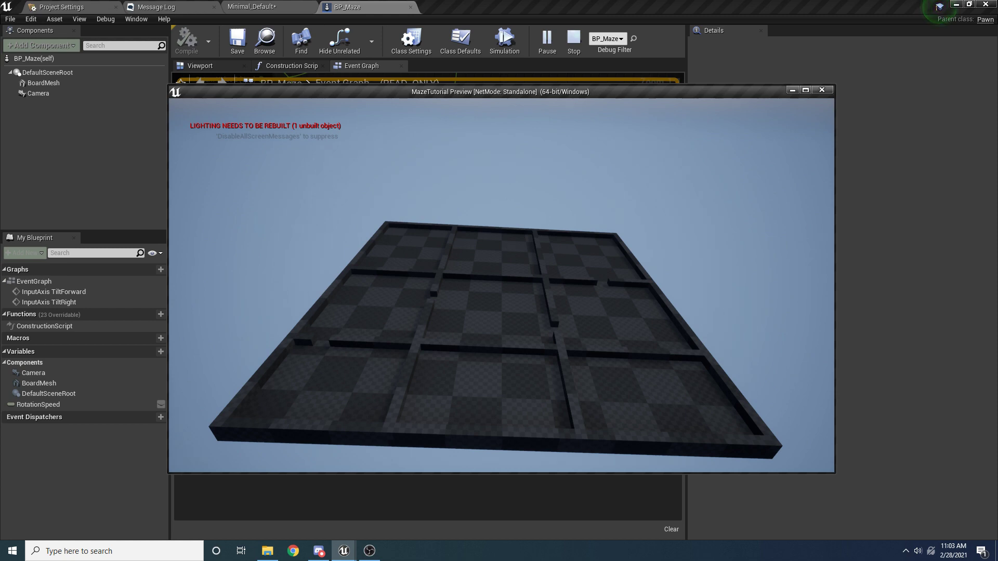
- Tilt the running maze board forward, back and to both sides, and end the play-test
key(w)
key(a)
key(s)
key(d)
key(a)
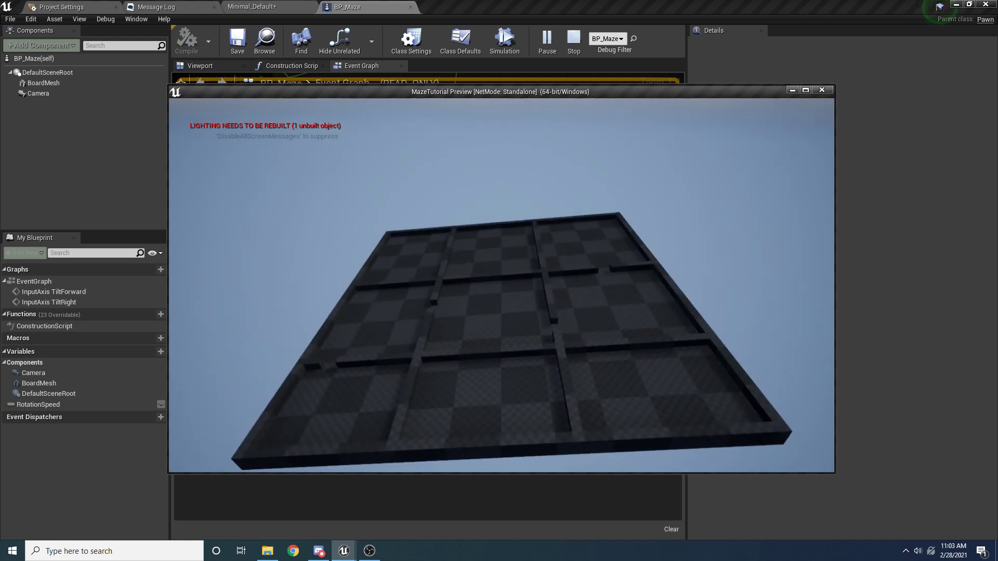
key(d)
key(Escape)
- Assign the M_Wood_Pine material to the BoardMesh component
scroll(414, 273, down, 3)
right_drag(356, 253, 674, 242)
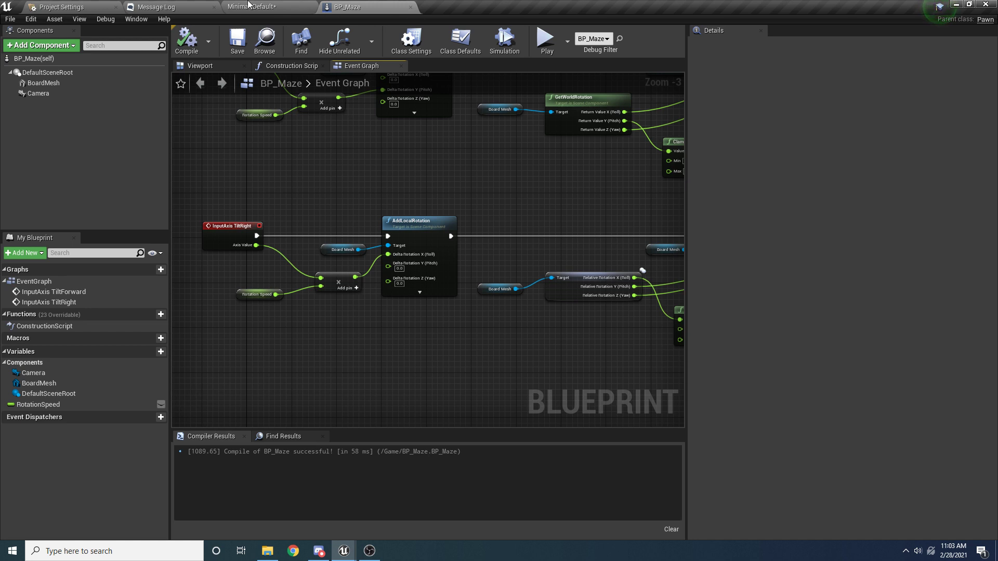
click(43, 83)
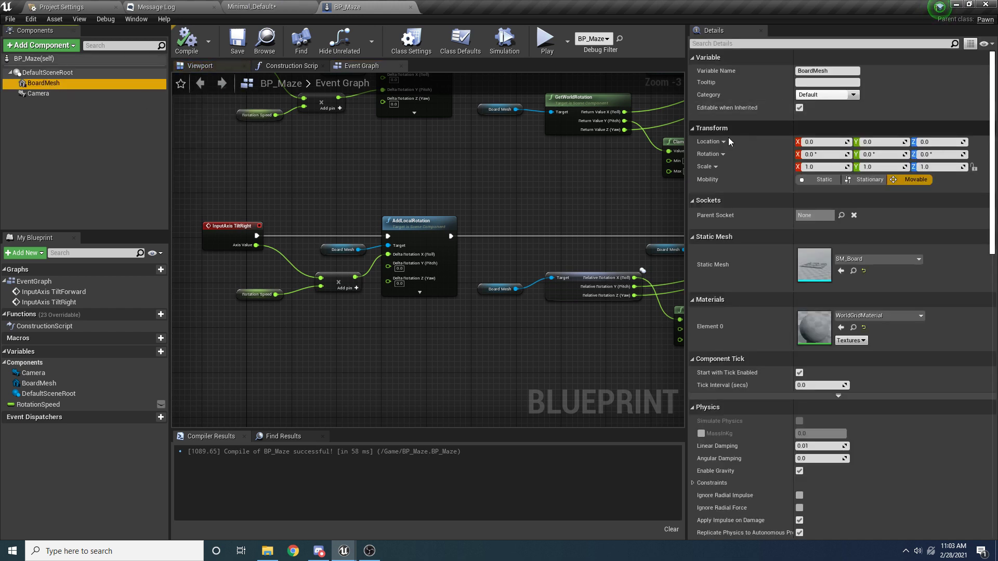
click(877, 316)
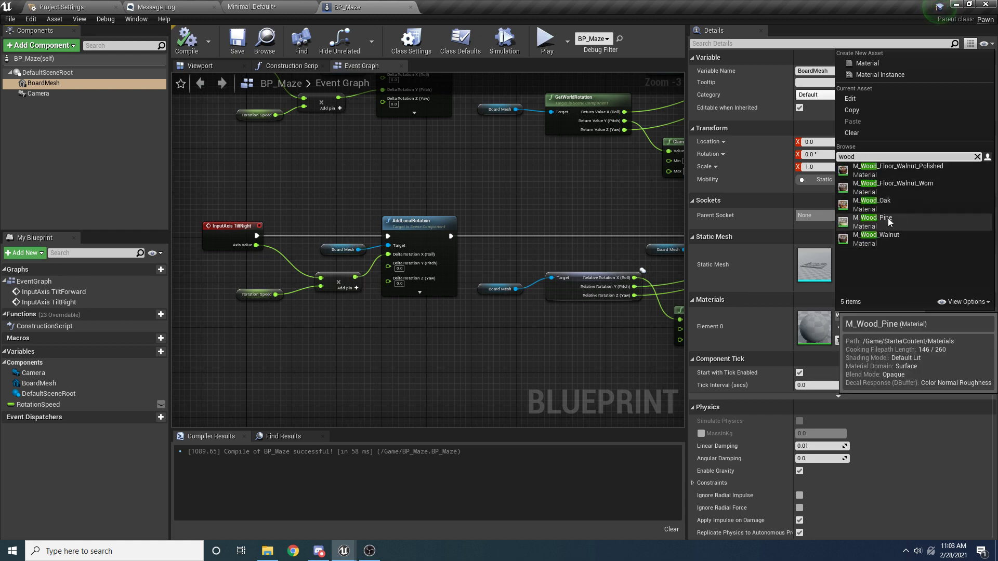
click(907, 220)
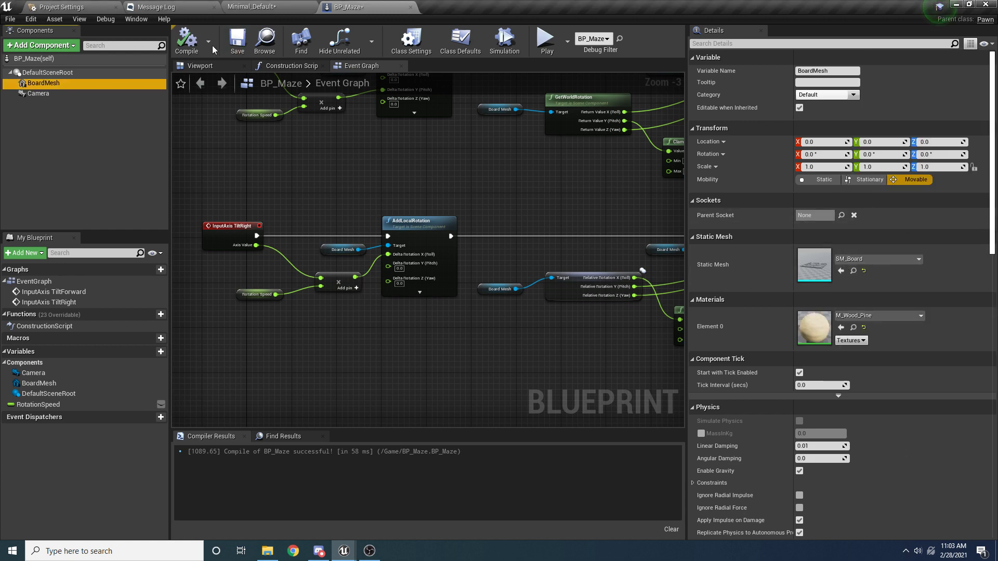
- Compile BP_Maze and check the board's wood material in the viewport and in a short play preview
click(187, 39)
click(200, 65)
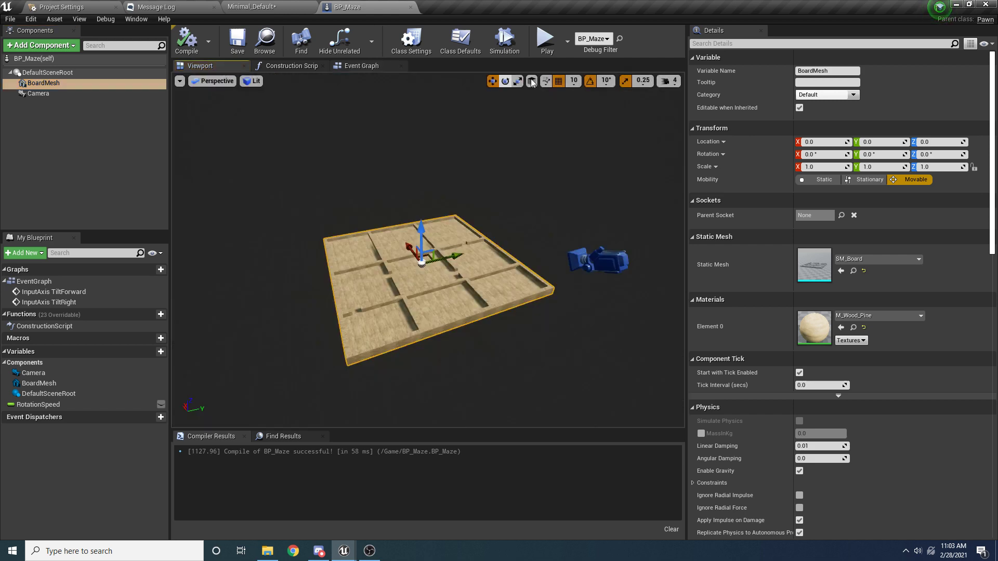
click(547, 41)
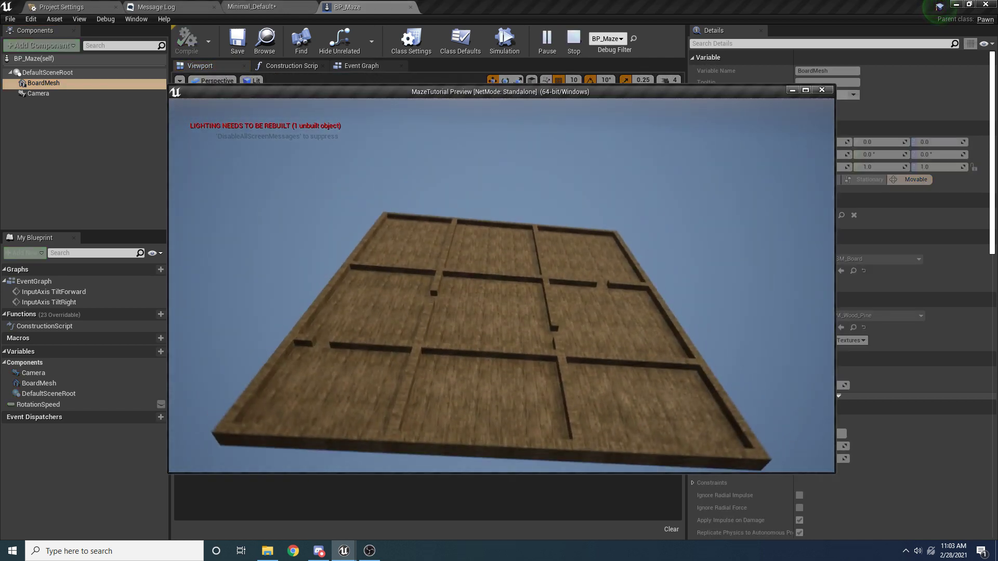
key(Escape)
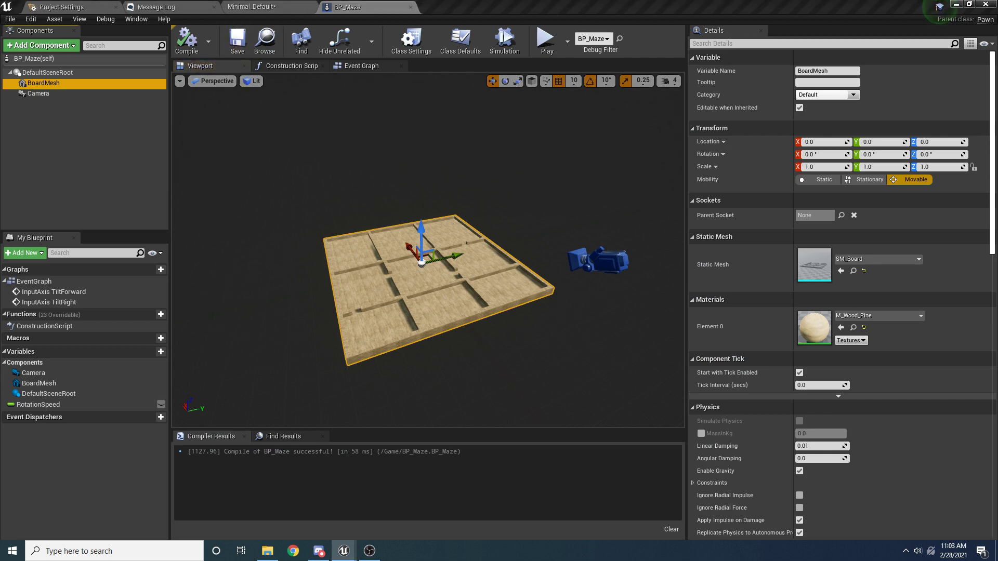
- Create an Actor-based Blueprint Class named BP_Ball in the level editor's Content folder
click(141, 3)
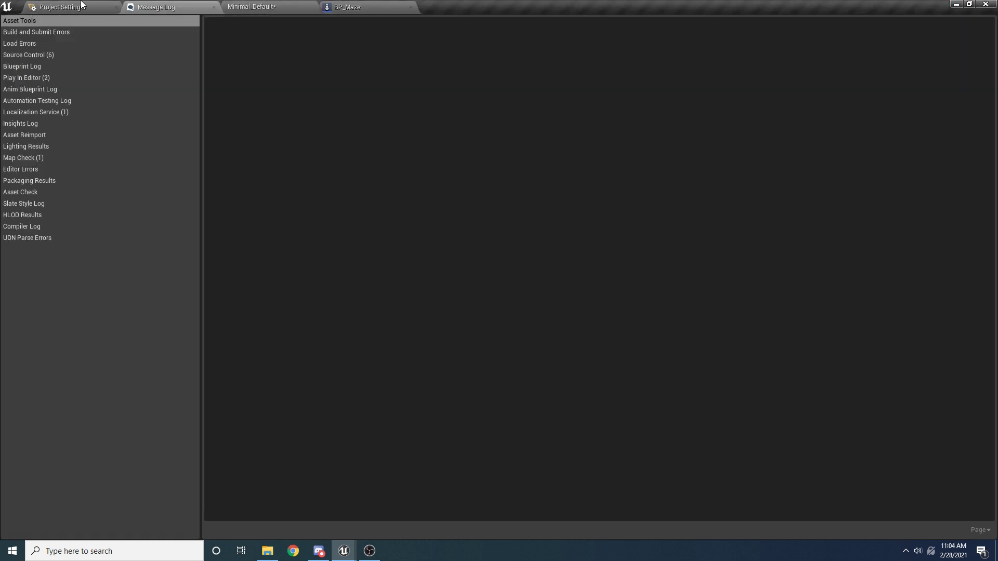
click(81, 3)
click(239, 3)
click(224, 494)
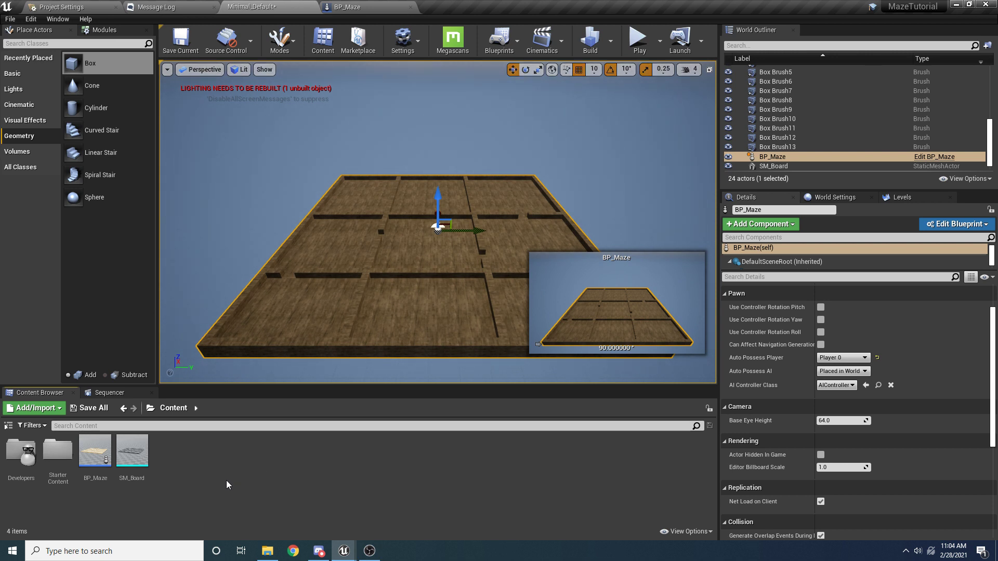
right_click(218, 484)
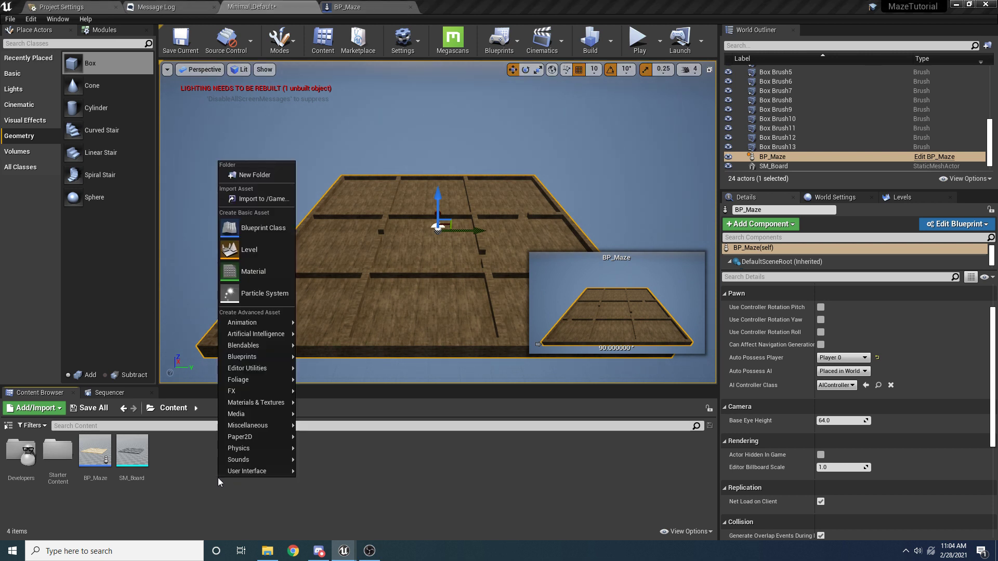
click(261, 227)
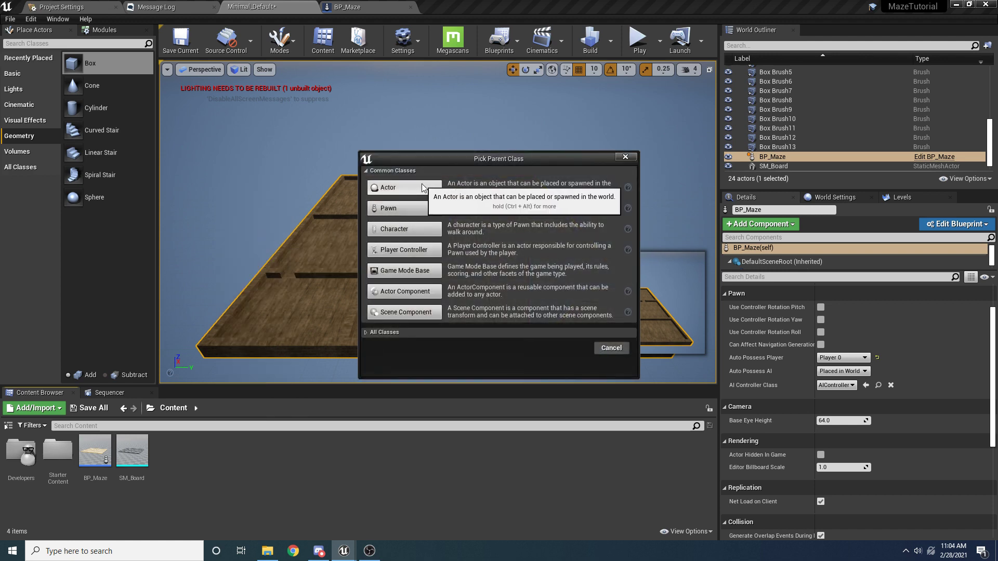
click(405, 188)
text(BP)
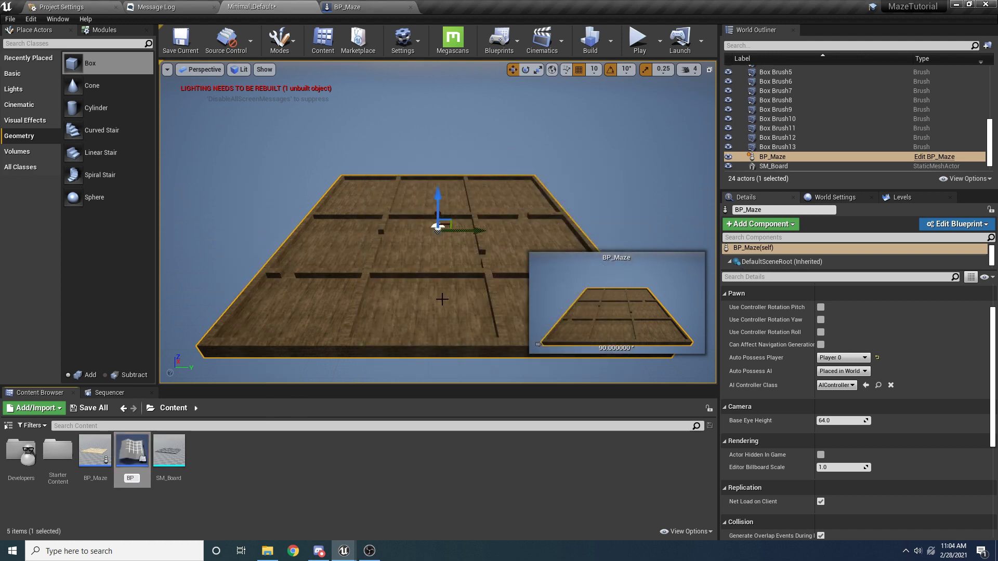
text(_Ball)
key(Return)
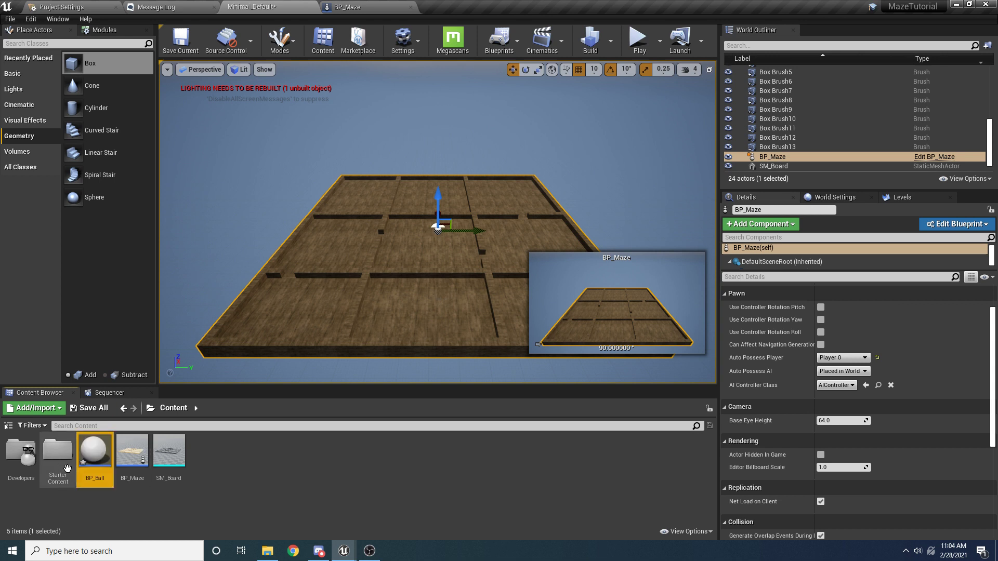
- Open BP_Ball and add a Static Mesh component, keeping its default name
double_click(93, 457)
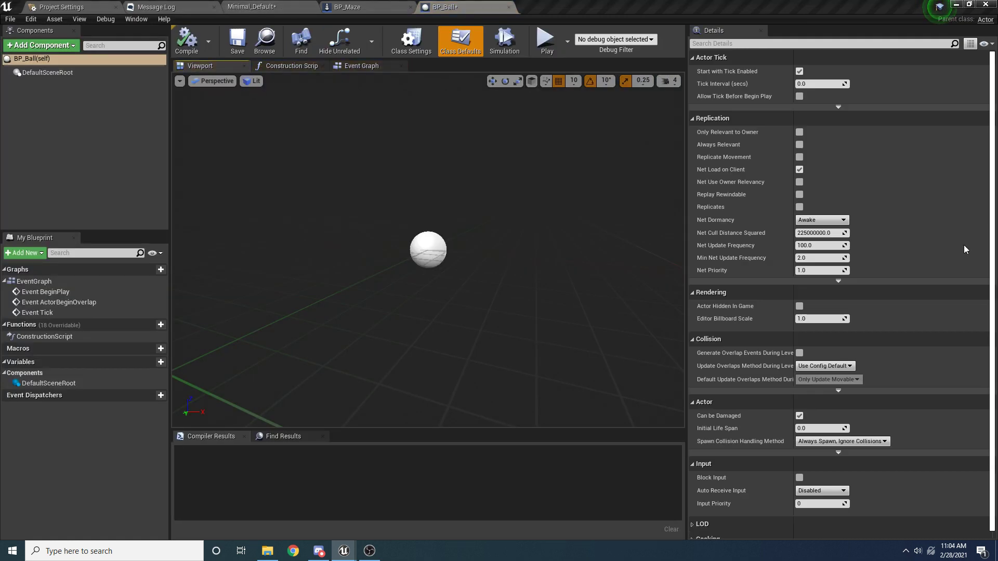
click(70, 95)
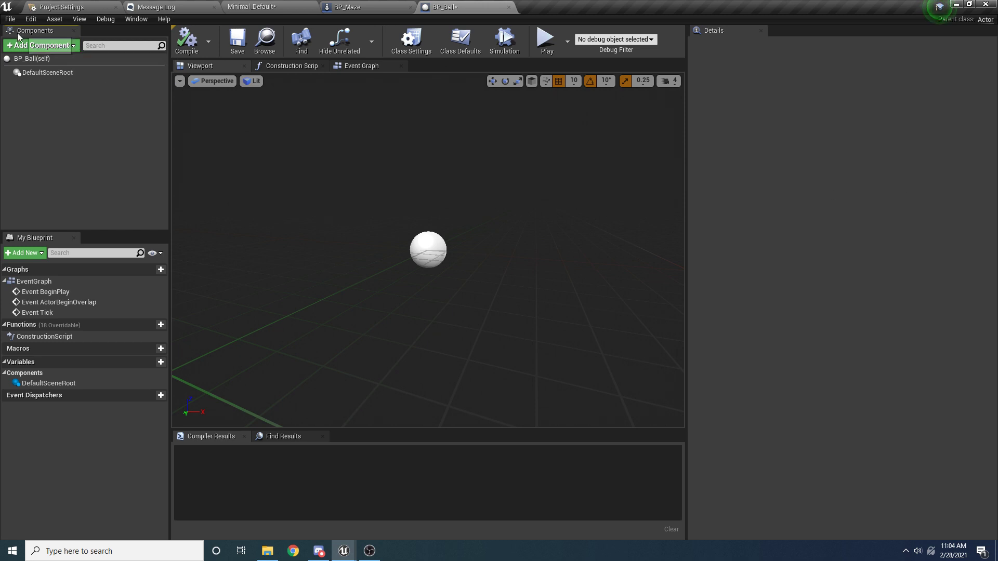
click(38, 46)
text(stati)
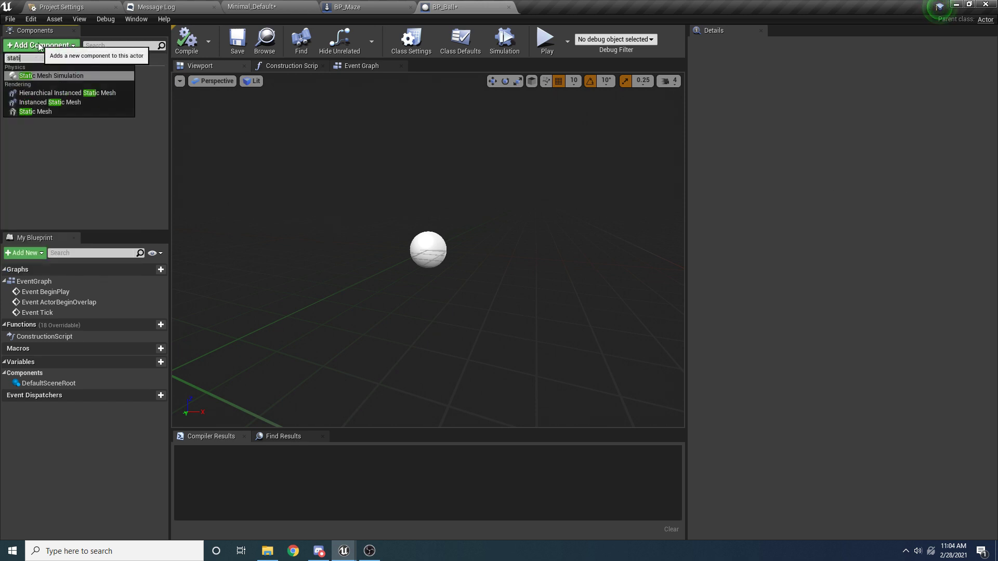
click(65, 111)
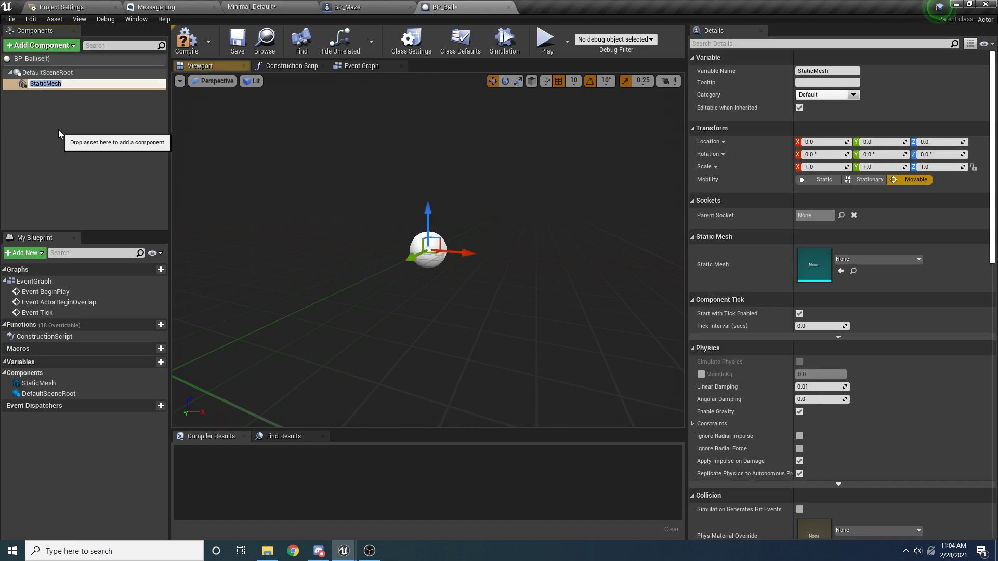
click(58, 130)
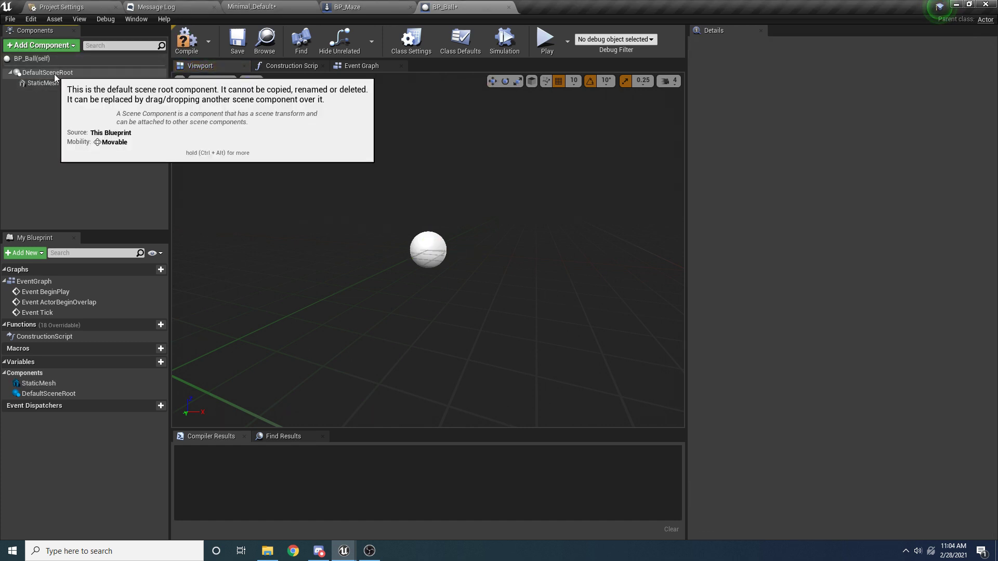
- Replace DefaultSceneRoot with the StaticMesh component as BP_Ball's root, and compile and save the blueprint
click(51, 83)
drag(51, 83, 51, 74)
click(186, 41)
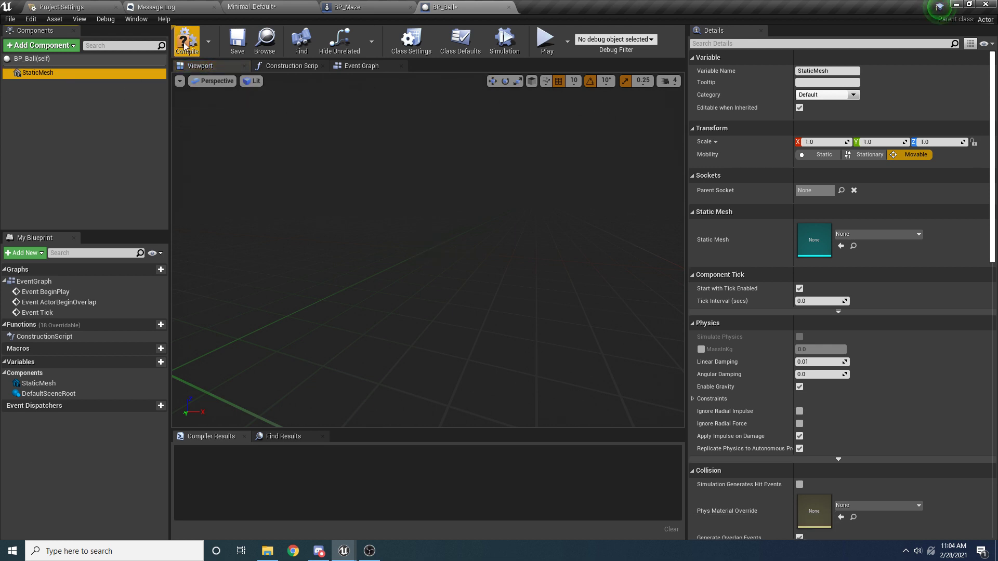
click(234, 40)
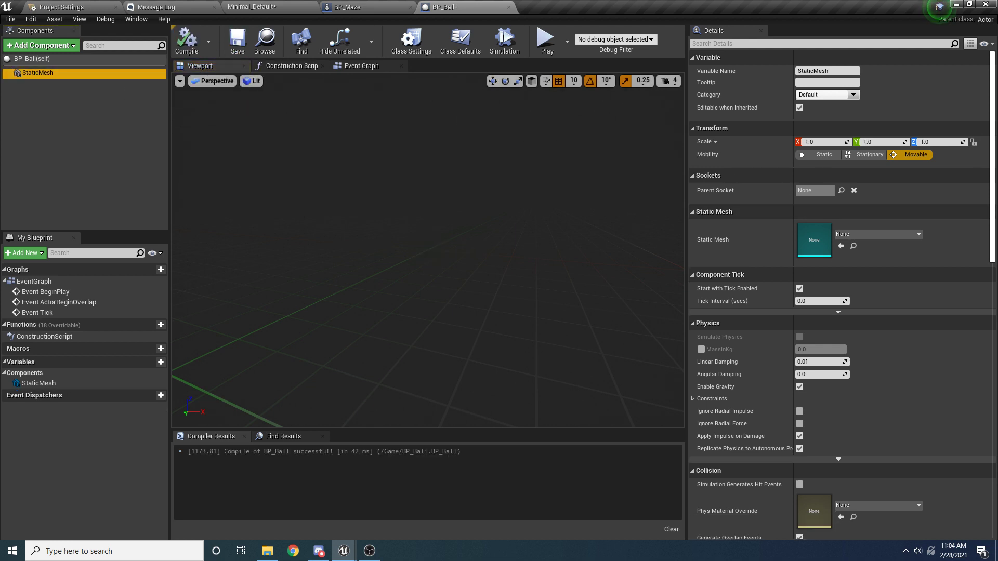
- Assign the Shape_Sphere mesh to BP_Ball's StaticMesh component
click(855, 235)
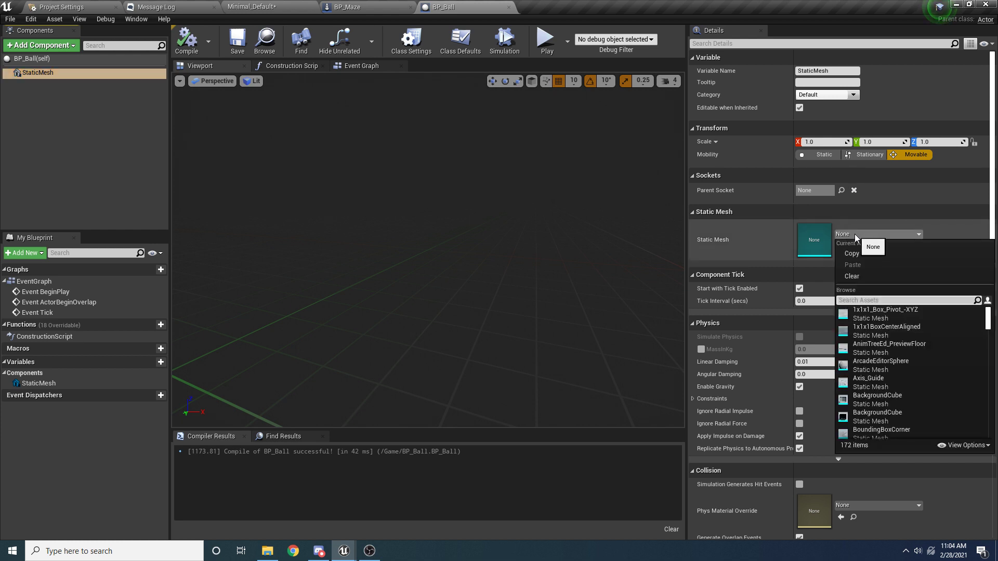
text(shape_sphere)
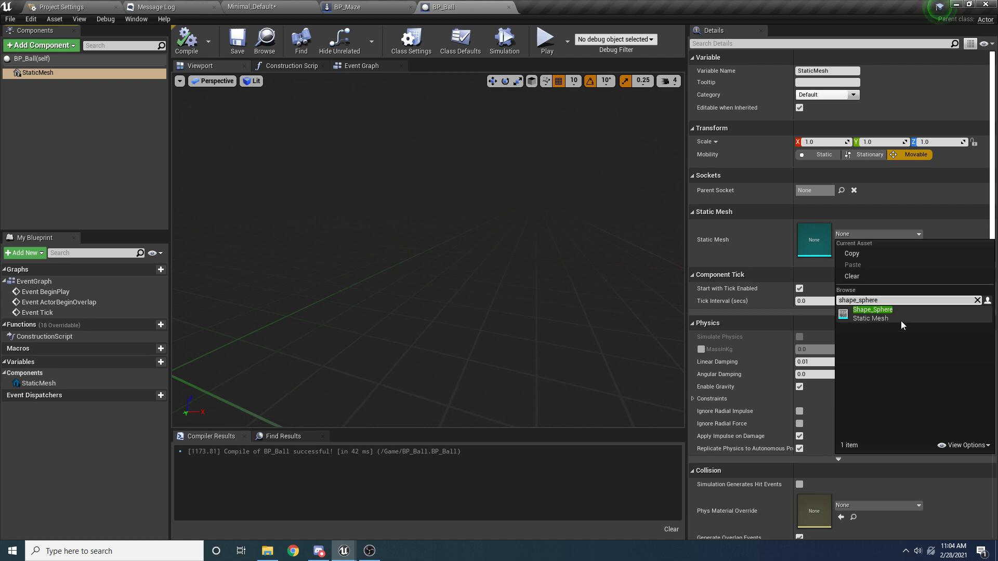
click(873, 311)
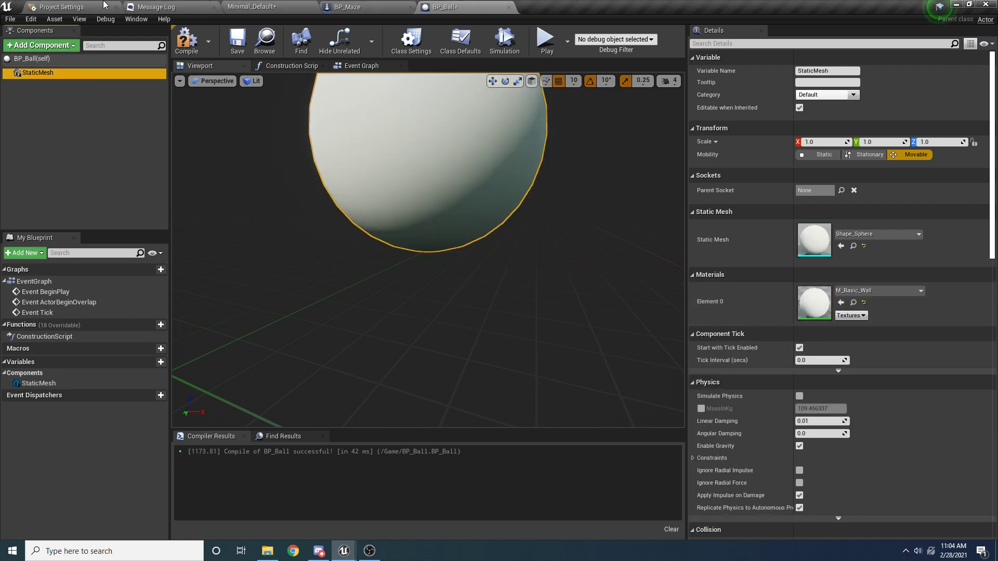
- Look up the Starter Content pack among the content packs available for the project, and close the dialog
click(158, 5)
click(99, 4)
click(208, 5)
click(270, 5)
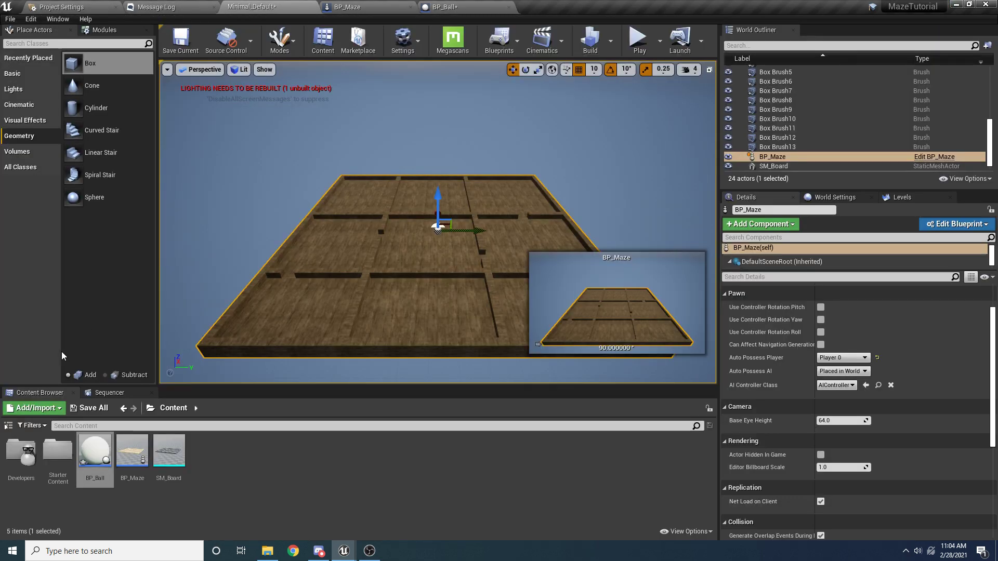
click(52, 409)
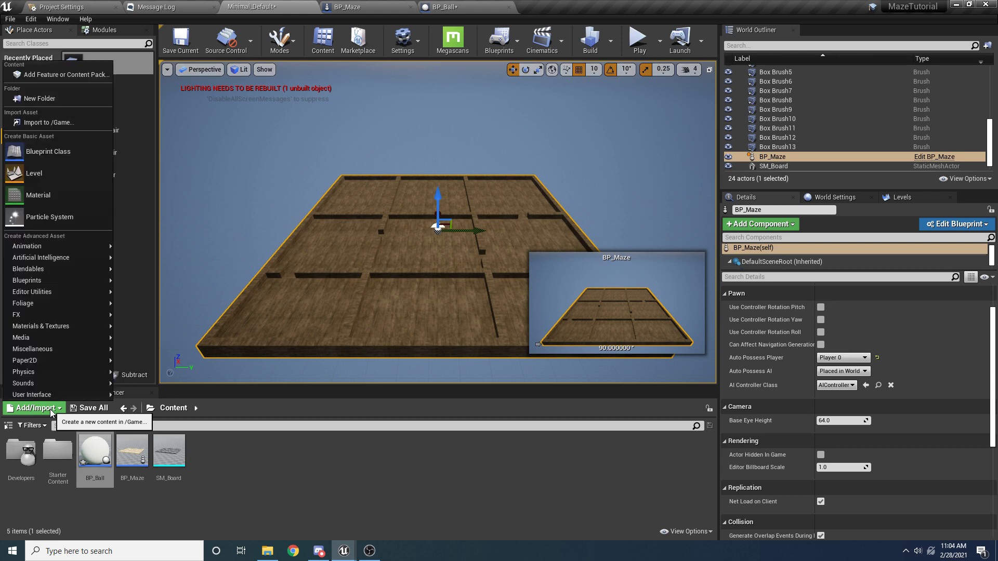
click(63, 74)
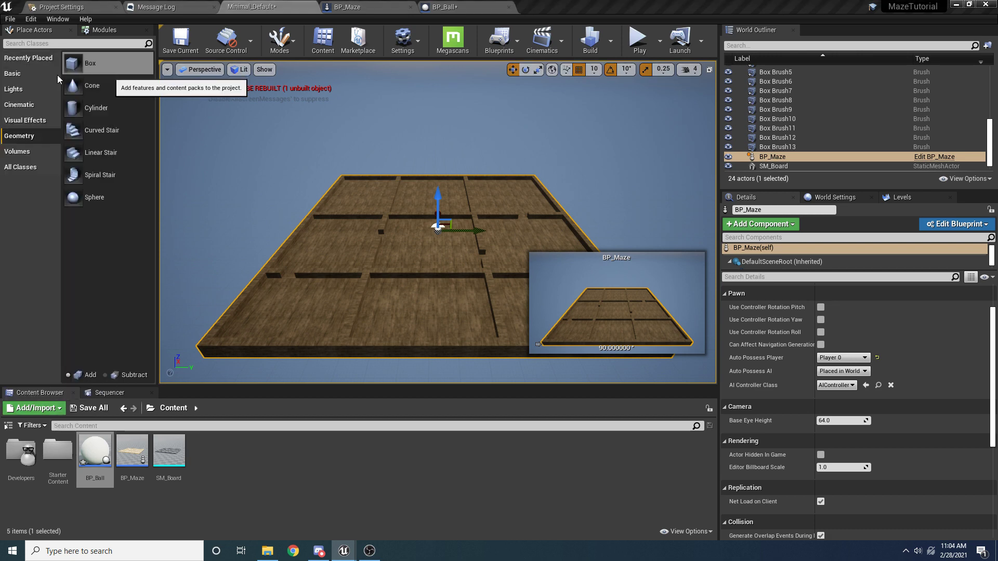
click(496, 170)
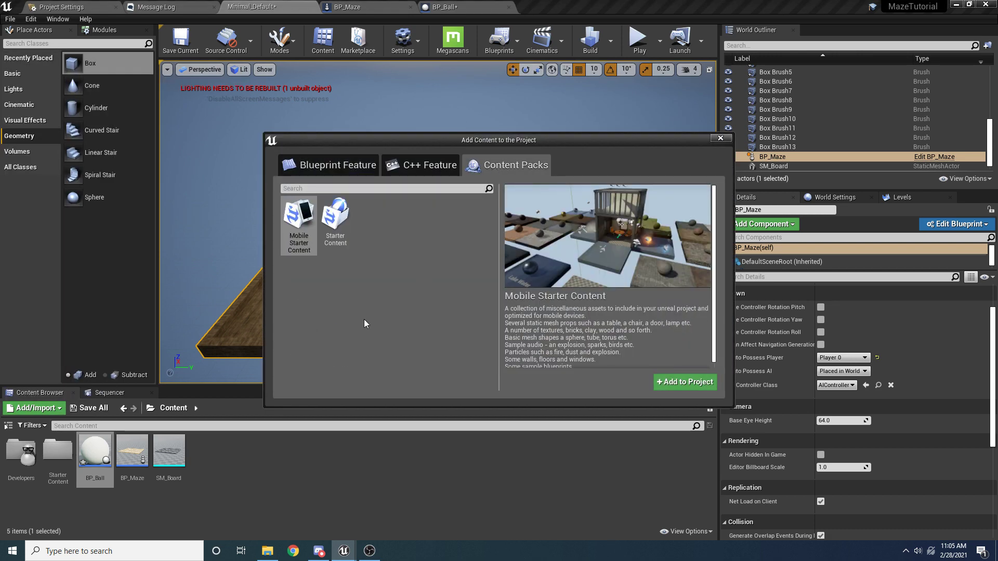
click(348, 233)
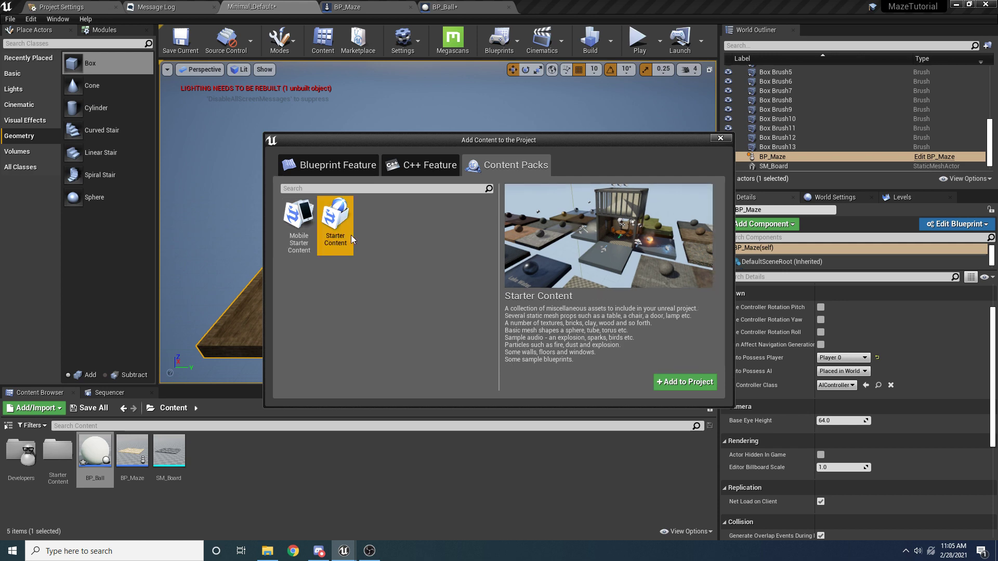
click(691, 387)
click(721, 138)
- Set the scale of BP_Ball's sphere mesh to 0.25 on X, Y and Z, and compile and save the blueprint
click(512, 7)
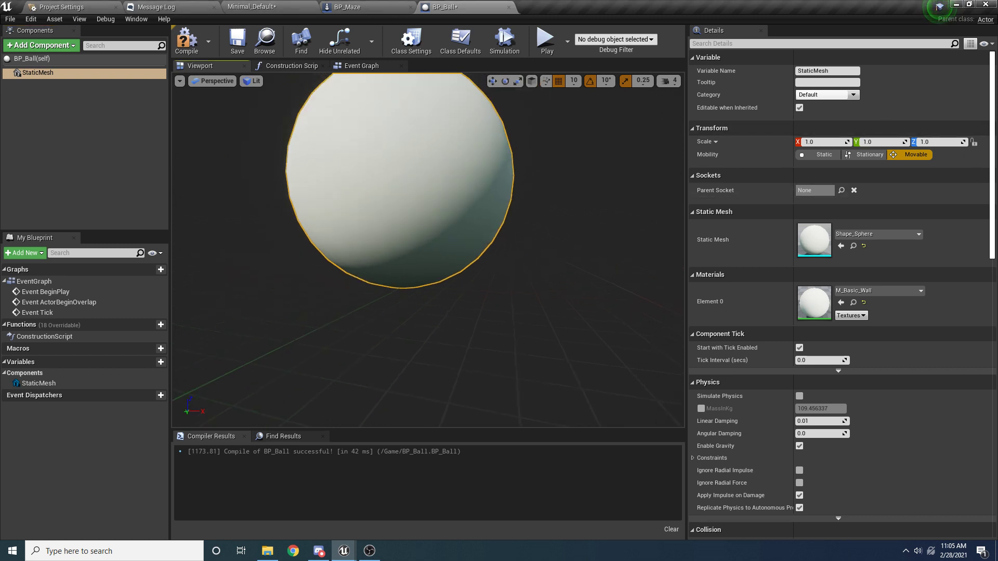
click(811, 142)
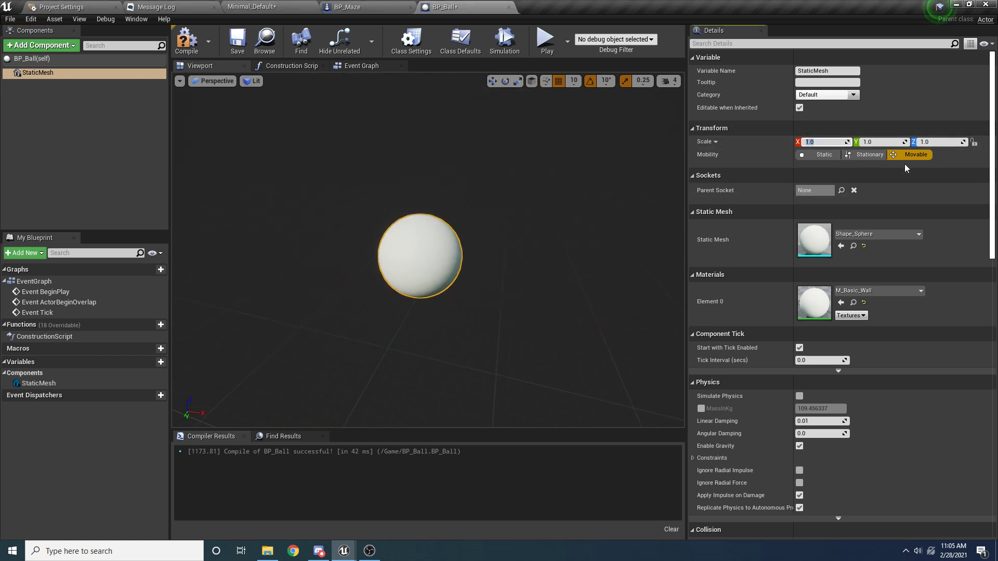
text(0.25)
key(Tab)
text(0.25)
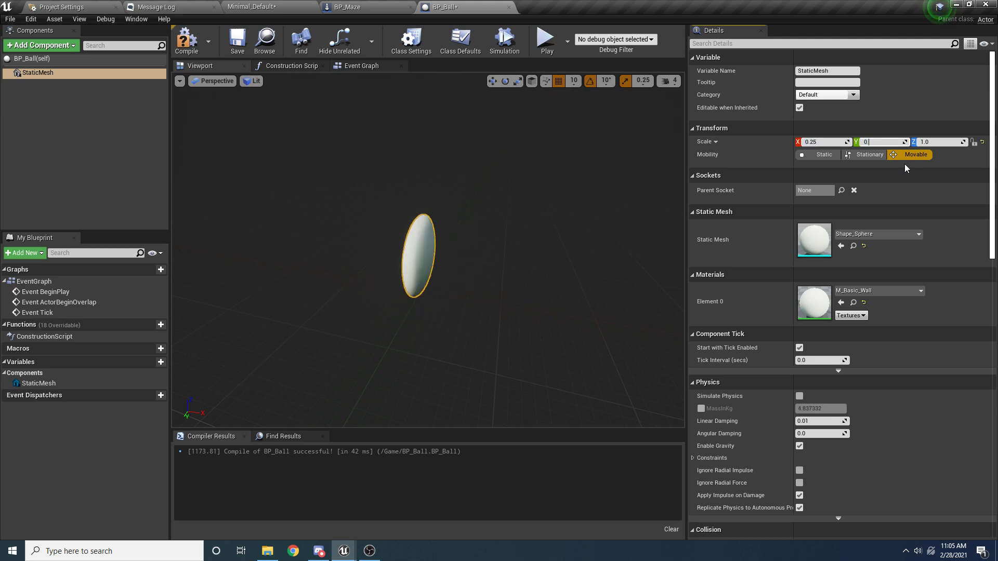
key(Tab)
text(0.25)
key(Return)
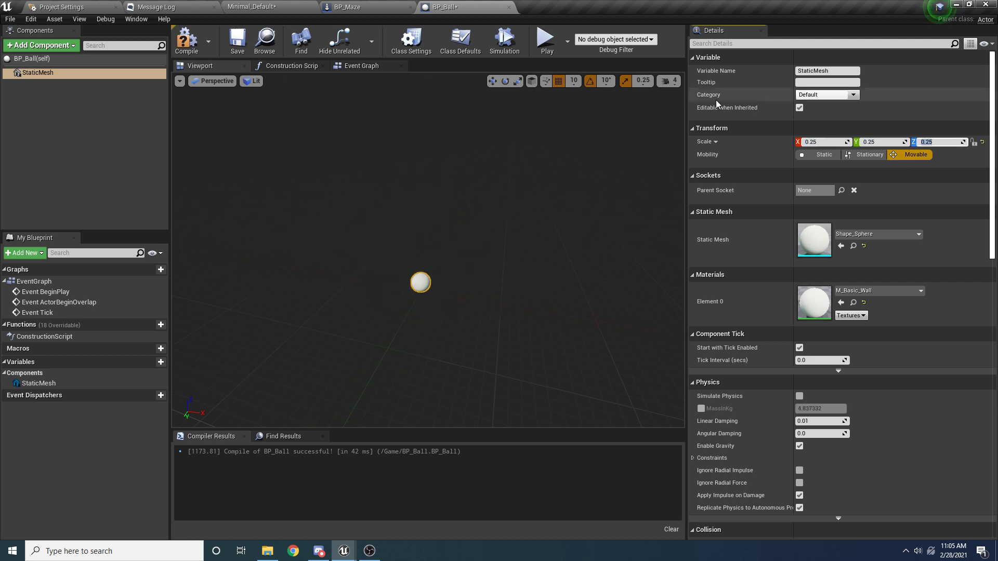
click(186, 39)
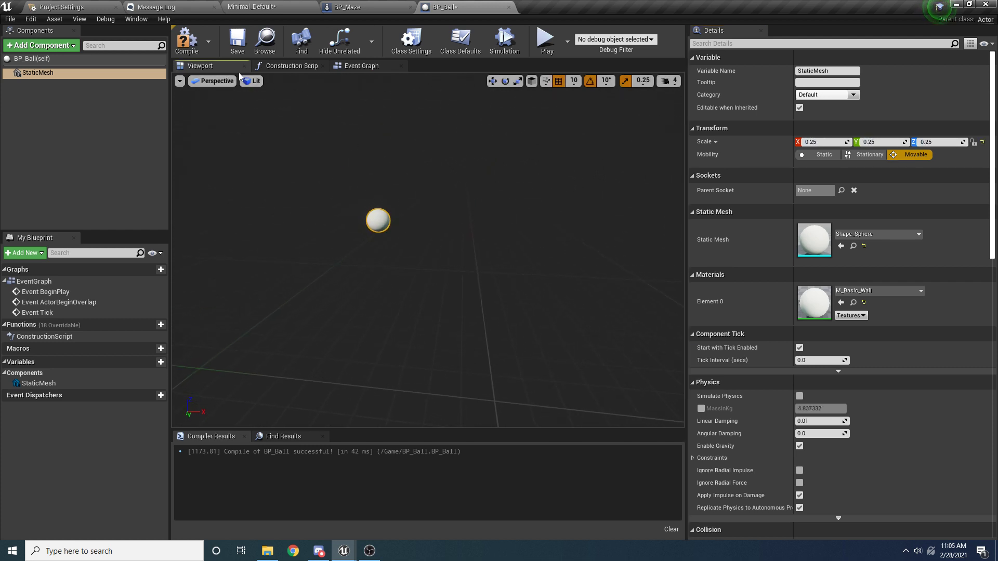
click(234, 48)
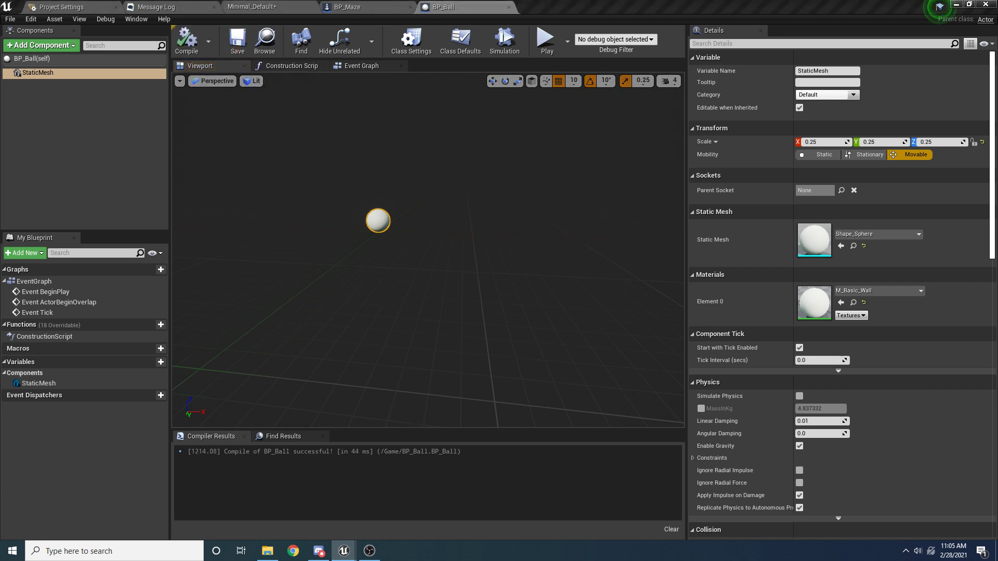
- Enable Simulate Physics on BP_Ball's StaticMesh component
click(752, 45)
text(simu)
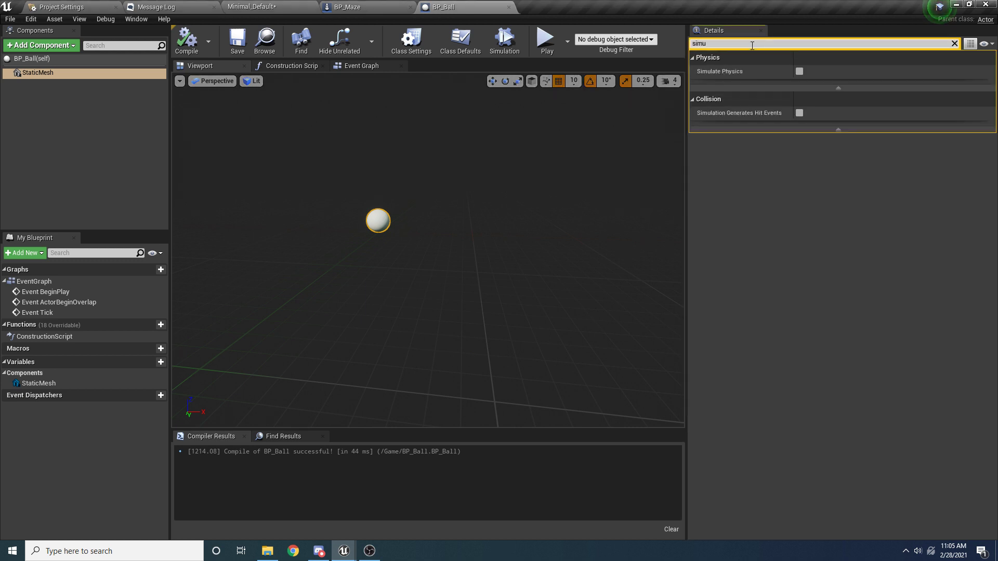
click(800, 71)
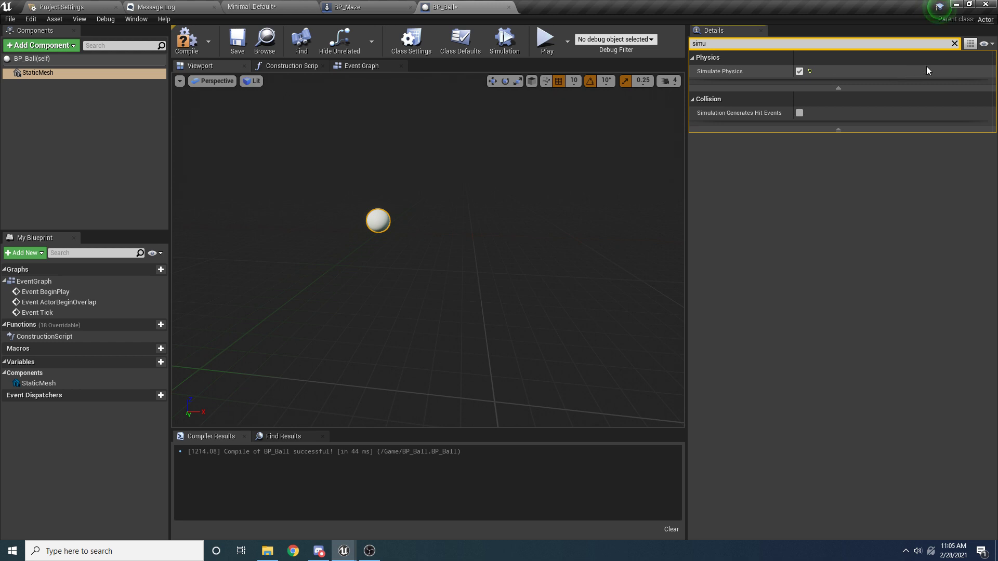
click(955, 44)
- Assign the M_ChromeBall material to BP_Ball's sphere mesh, and compile and save the blueprint
scroll(957, 291, down, 10)
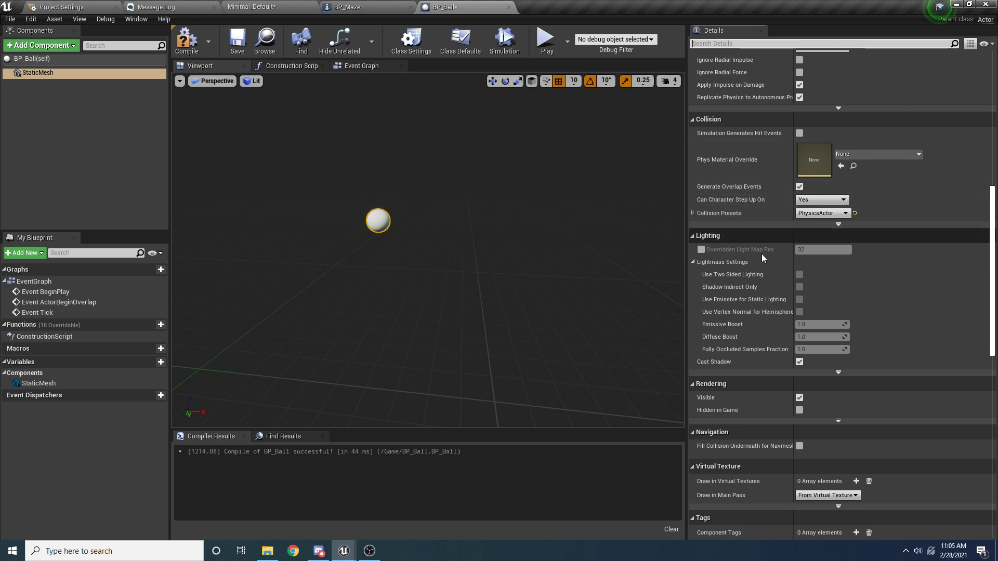
scroll(883, 210, up, 7)
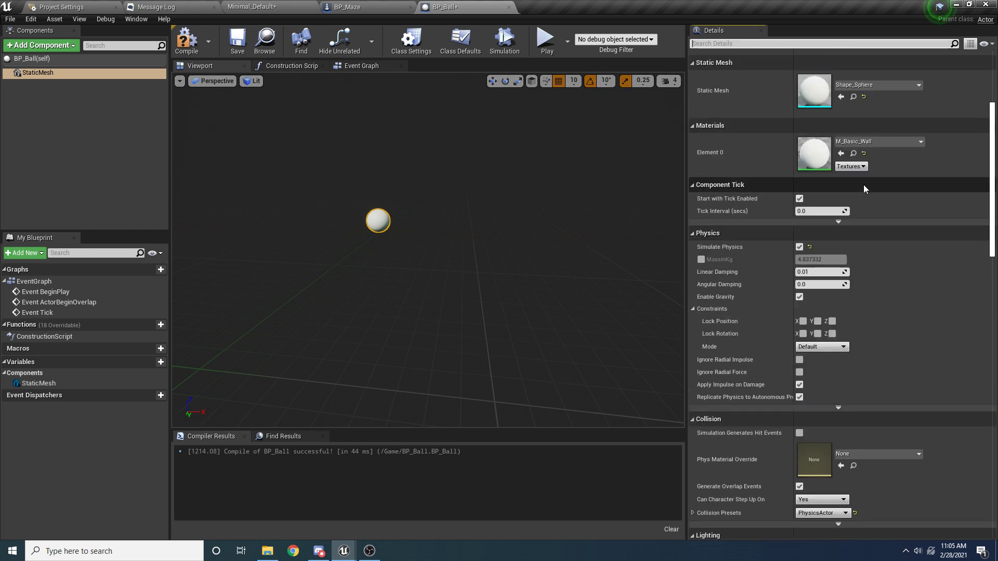
scroll(866, 176, up, 2)
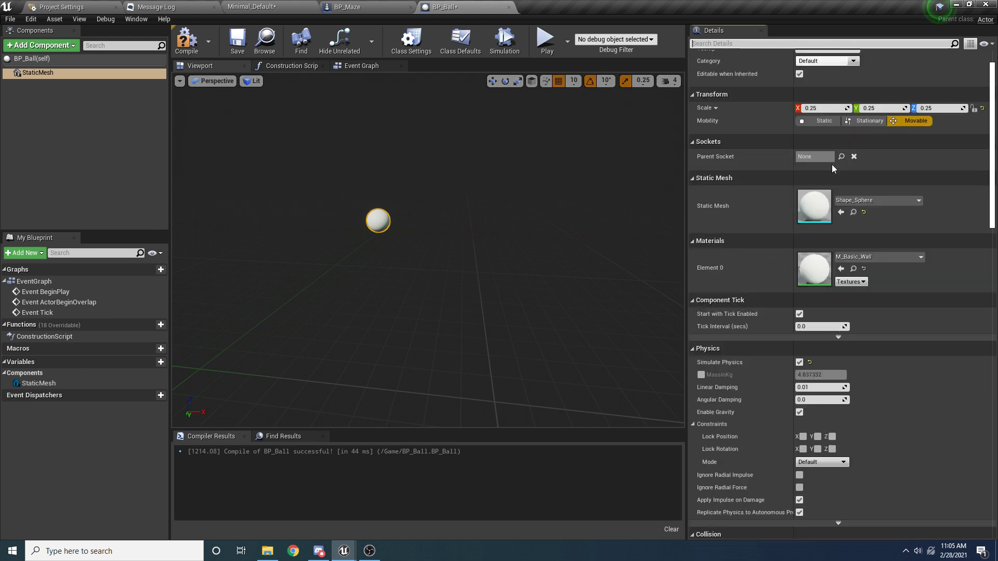
click(875, 256)
text(chrome)
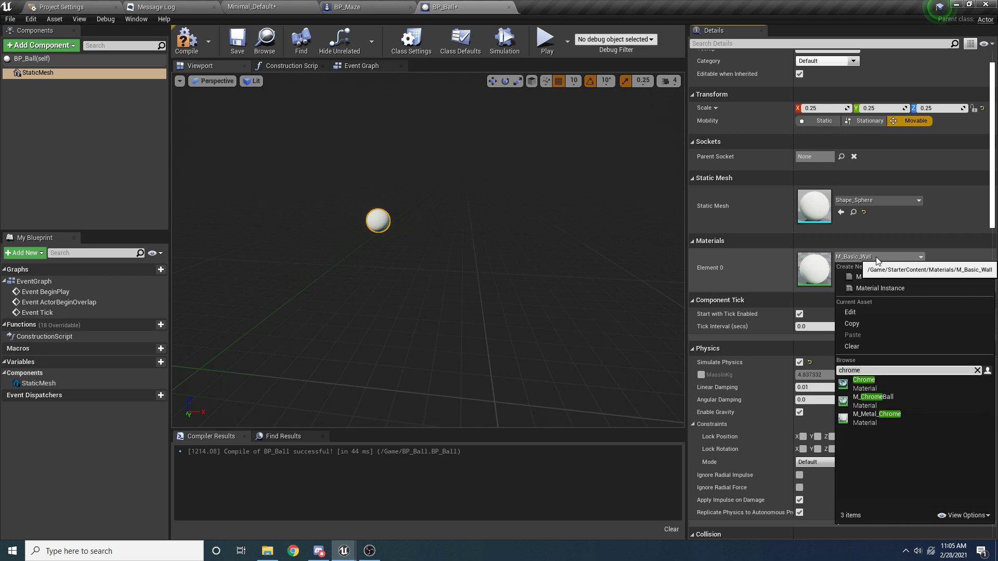
click(904, 399)
scroll(441, 272, up, 5)
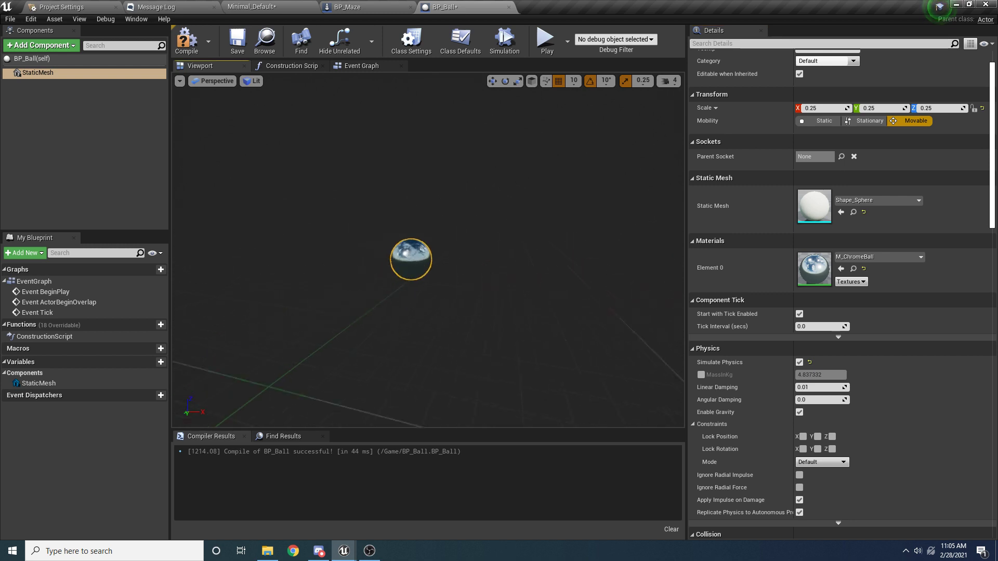
scroll(428, 250, down, 2)
right_drag(427, 250, 452, 264)
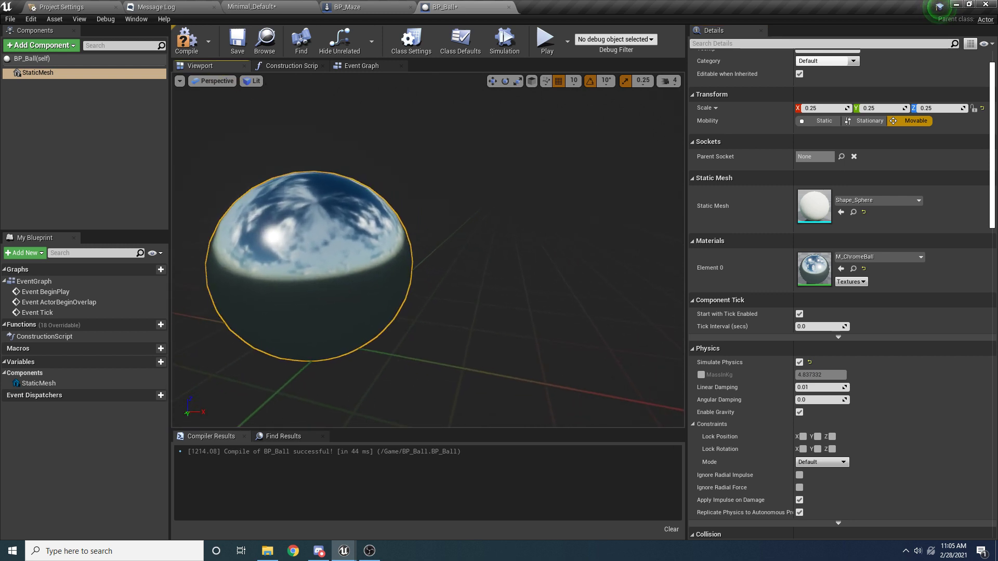
scroll(427, 250, down, 3)
scroll(428, 250, down, 3)
click(187, 42)
click(238, 42)
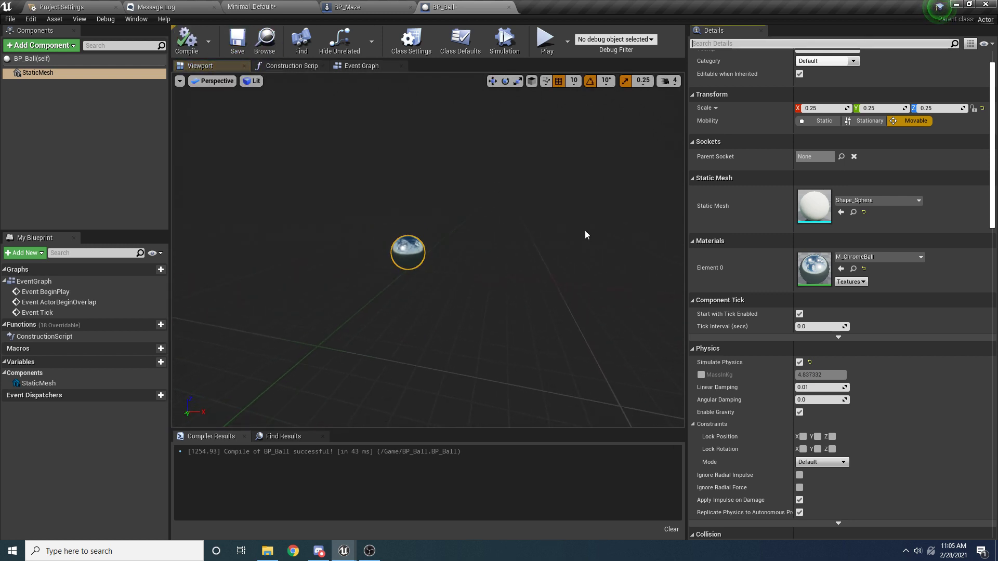
drag(486, 256, 504, 294)
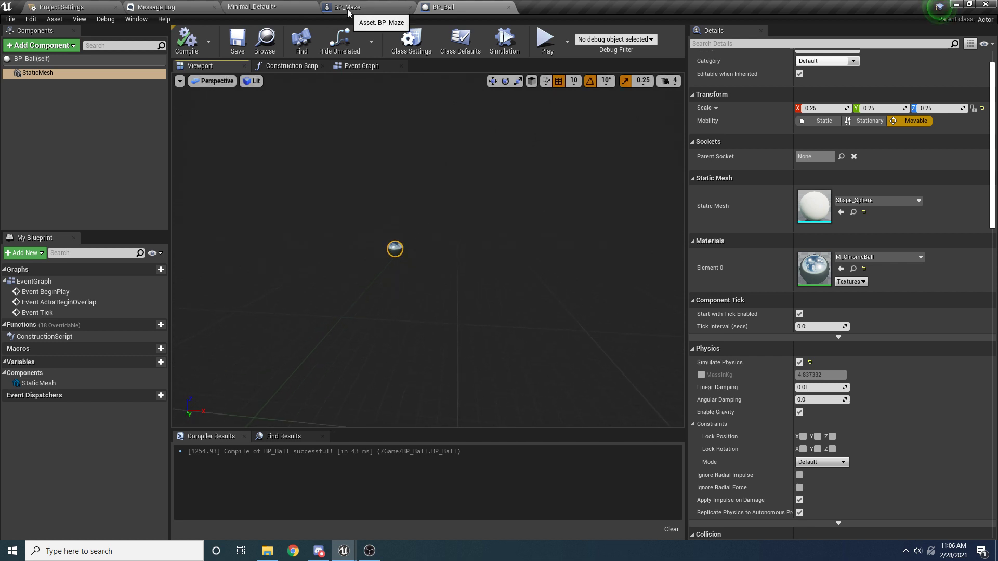
- Place a BP_Ball actor in the Minimal_Default level near the maze's left edge and raise it above the board
click(278, 5)
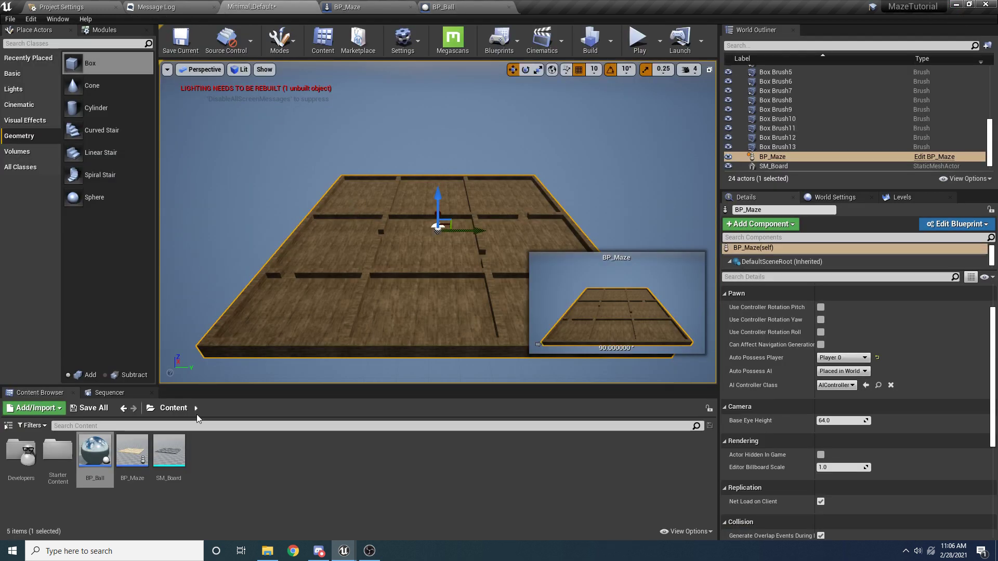
drag(94, 451, 276, 270)
right_drag(276, 271, 379, 210)
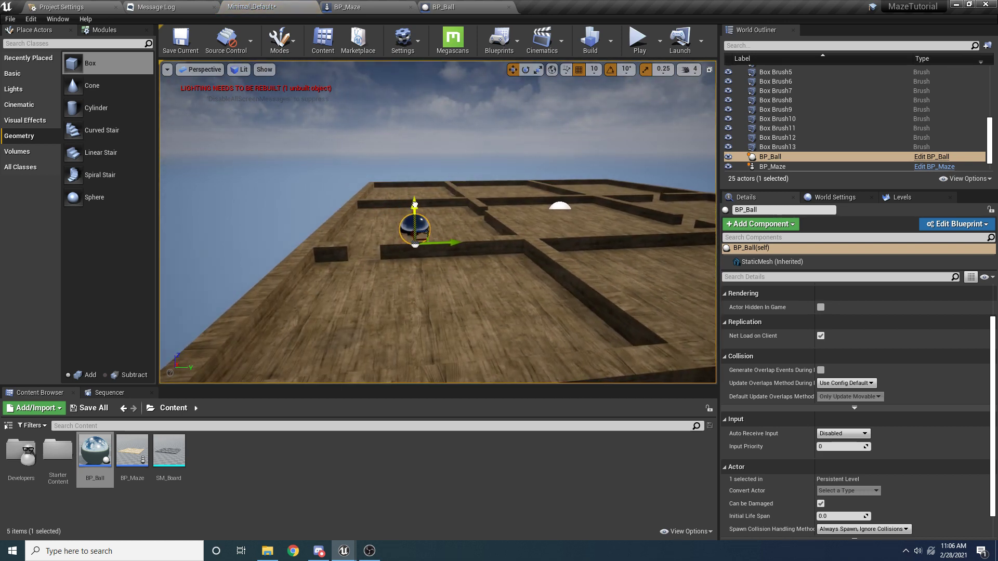
drag(414, 204, 414, 91)
right_drag(435, 179, 585, 231)
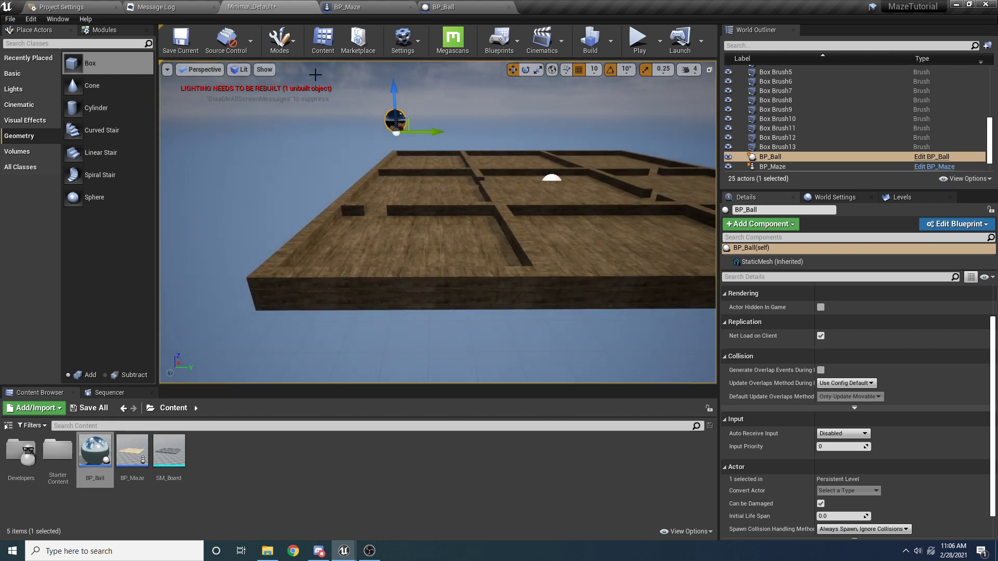
- Save the level and run a short play test of the ball dropping onto the maze board
click(10, 19)
click(31, 111)
click(10, 19)
click(32, 101)
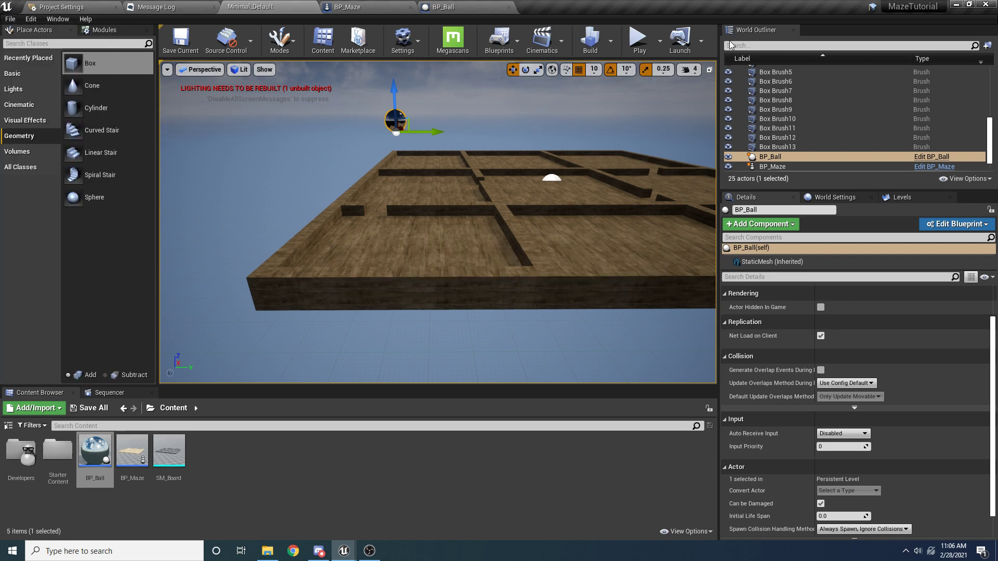
click(641, 50)
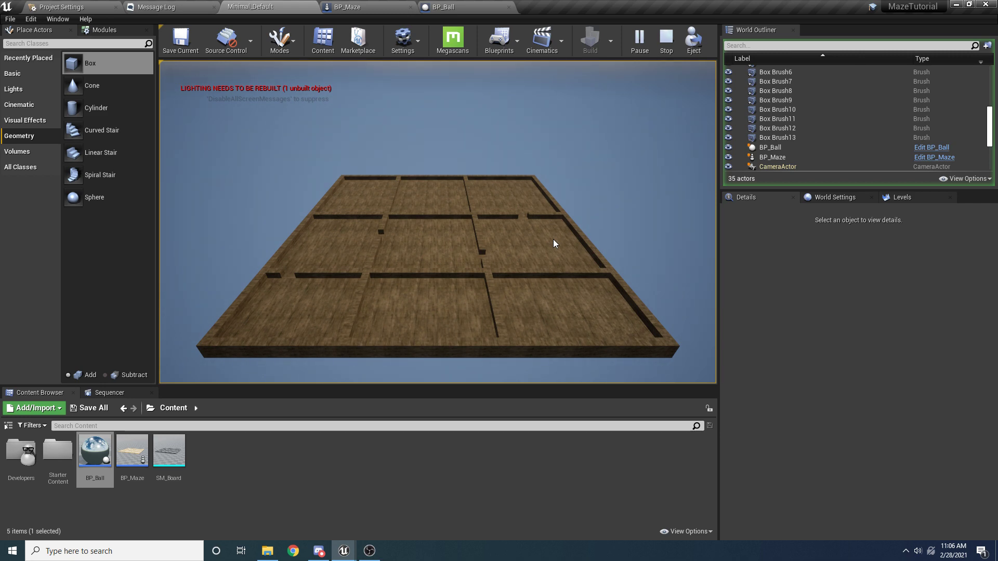
key(Escape)
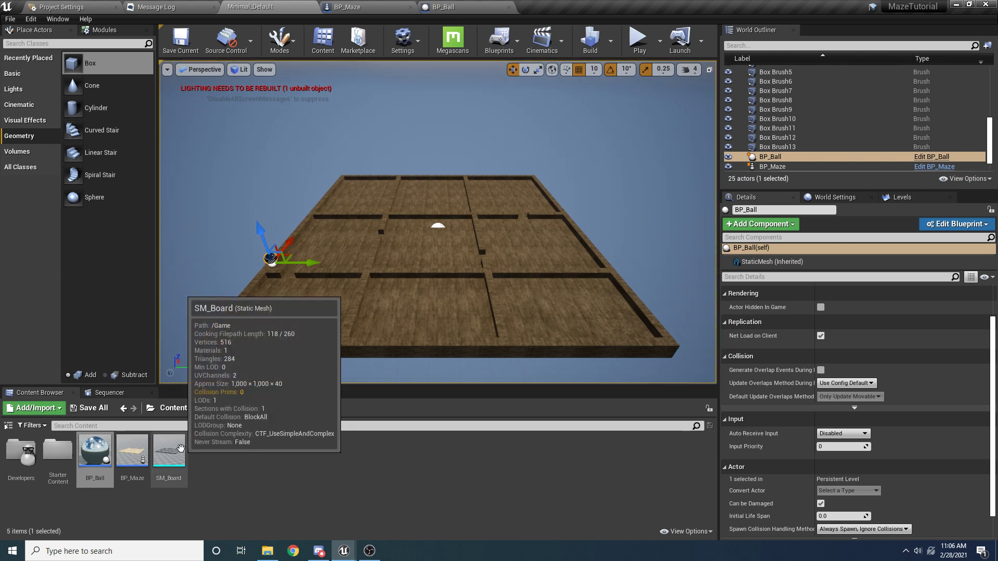
- Open the SM_Board mesh and examine its simple and complex collision, leaving only the simple collision displayed
double_click(170, 451)
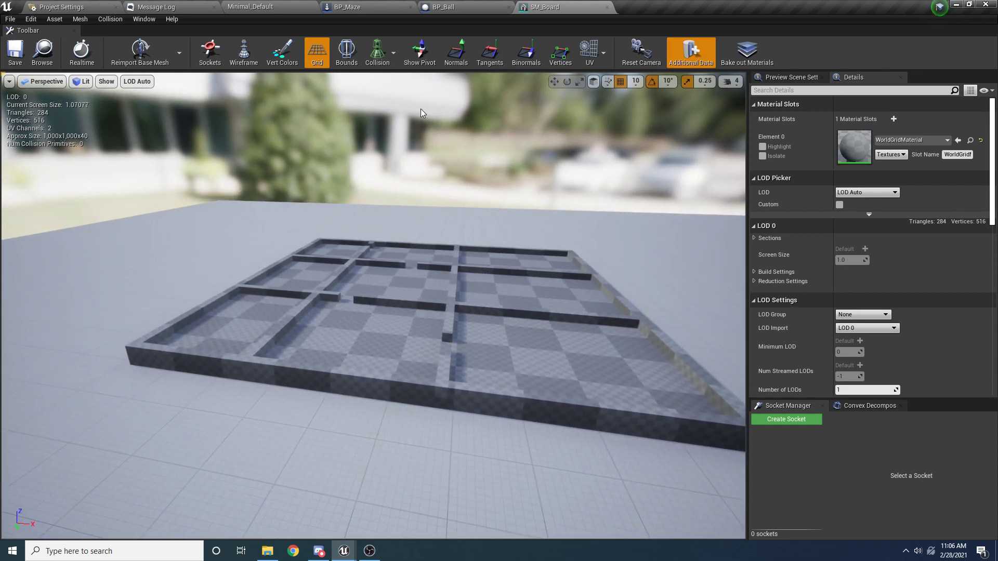
click(382, 50)
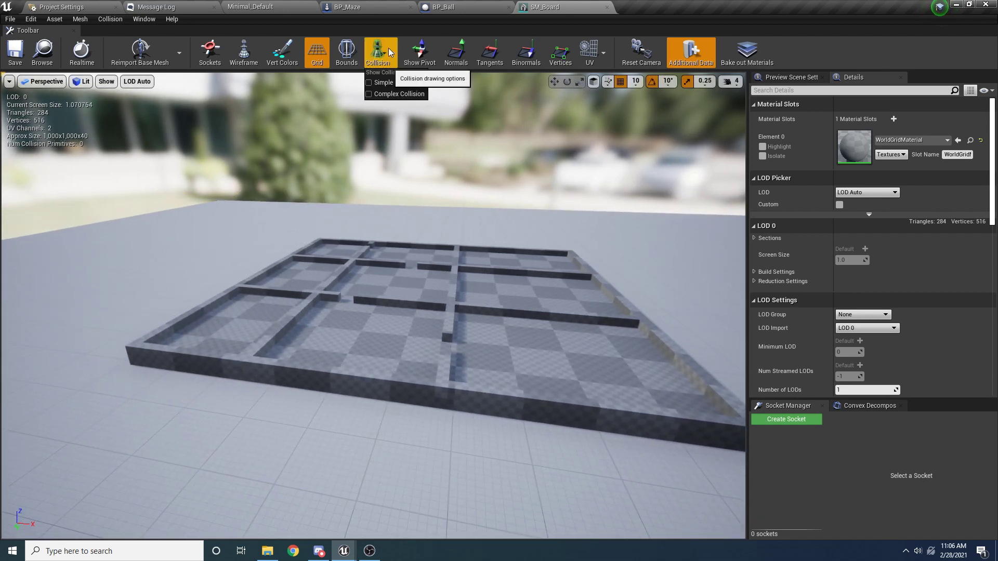
click(370, 83)
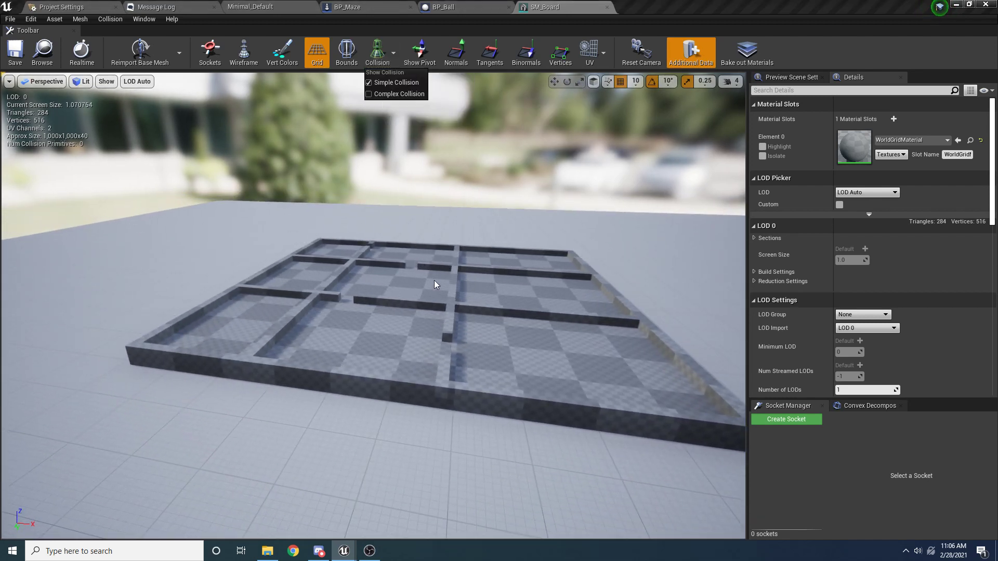
click(369, 94)
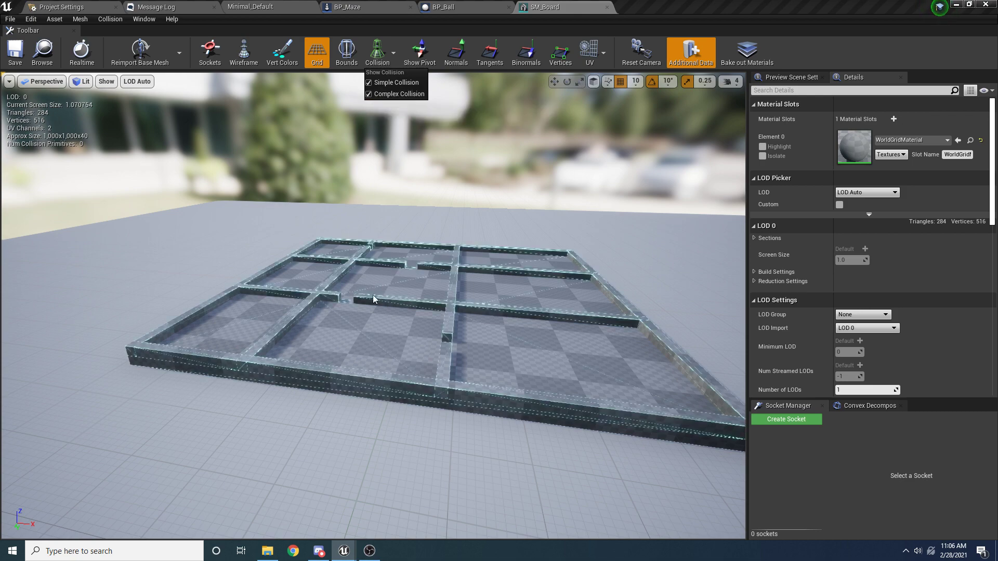
mouse_move(456, 339)
right_down()
mouse_move(400, 339)
mouse_move(462, 335)
right_up()
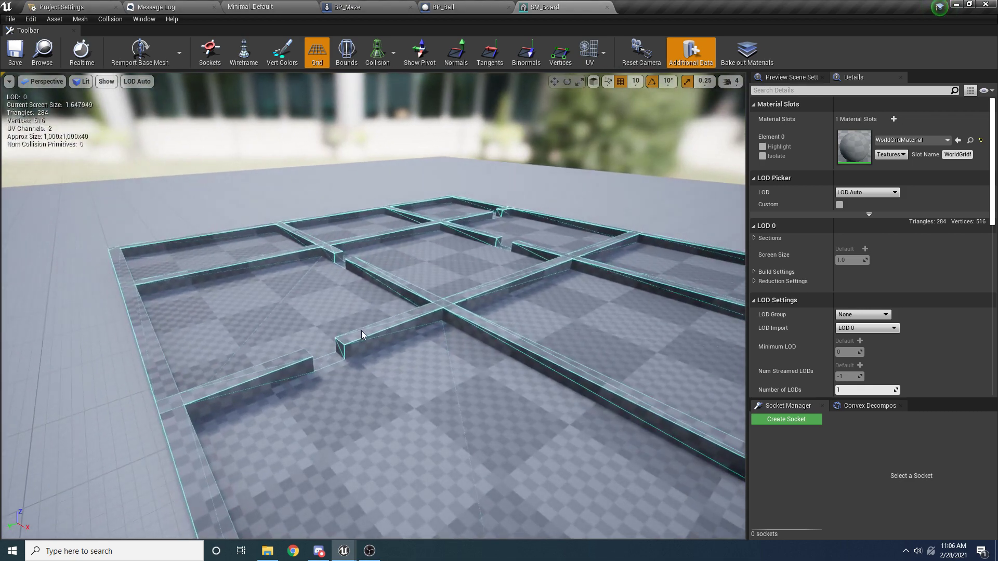
mouse_move(363, 333)
right_down()
mouse_move(385, 333)
mouse_move(365, 326)
right_up()
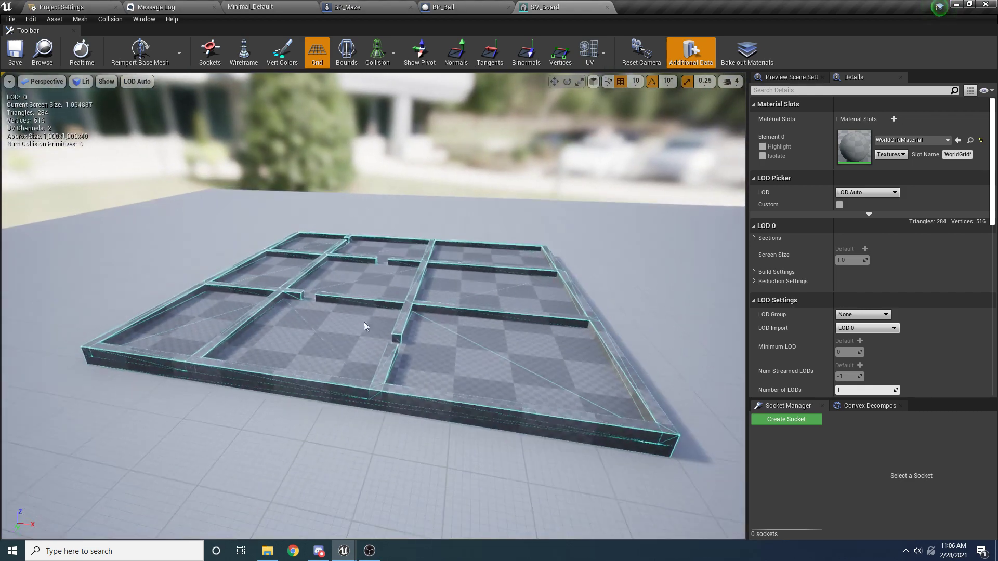
click(378, 59)
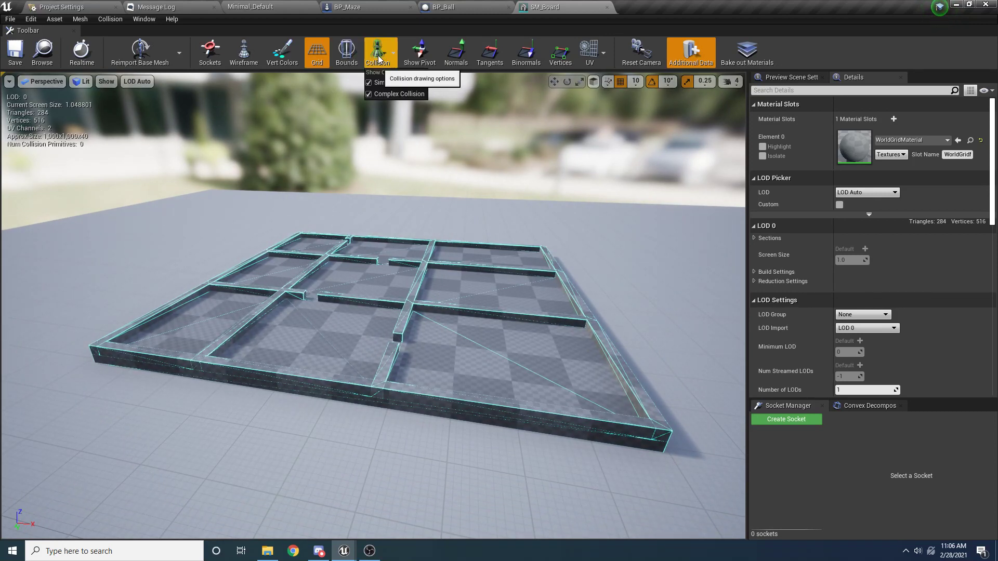
click(397, 93)
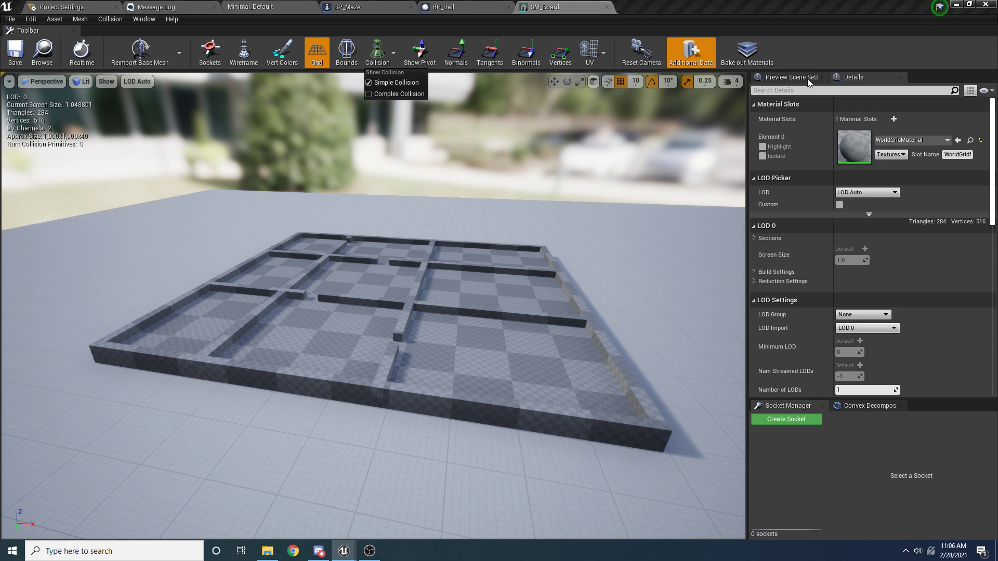
- Set SM_Board's Collision Complexity to Use Complex Collision As Simple and check the displayed collision on the mesh
click(993, 182)
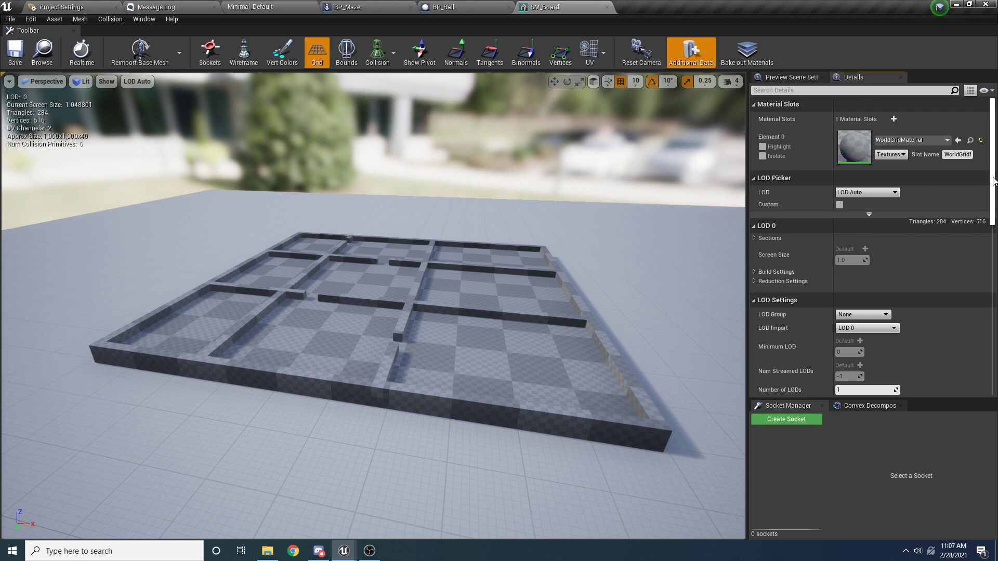
scroll(924, 297, down, 10)
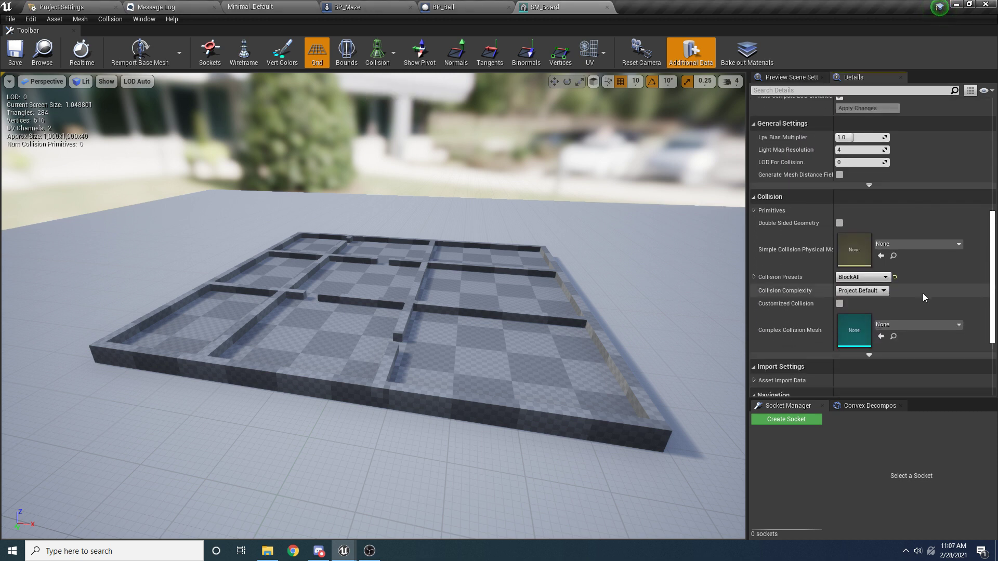
click(872, 292)
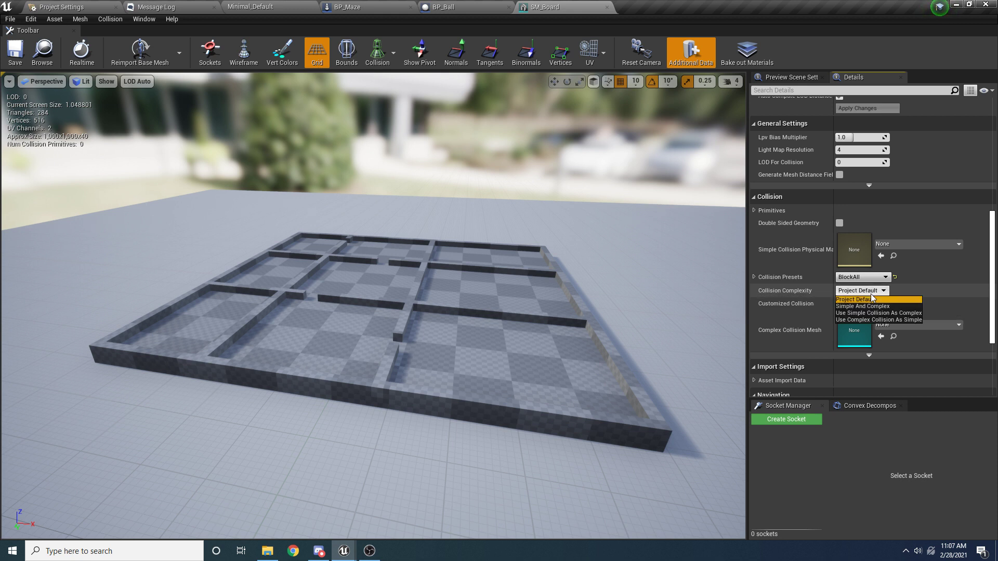
click(862, 320)
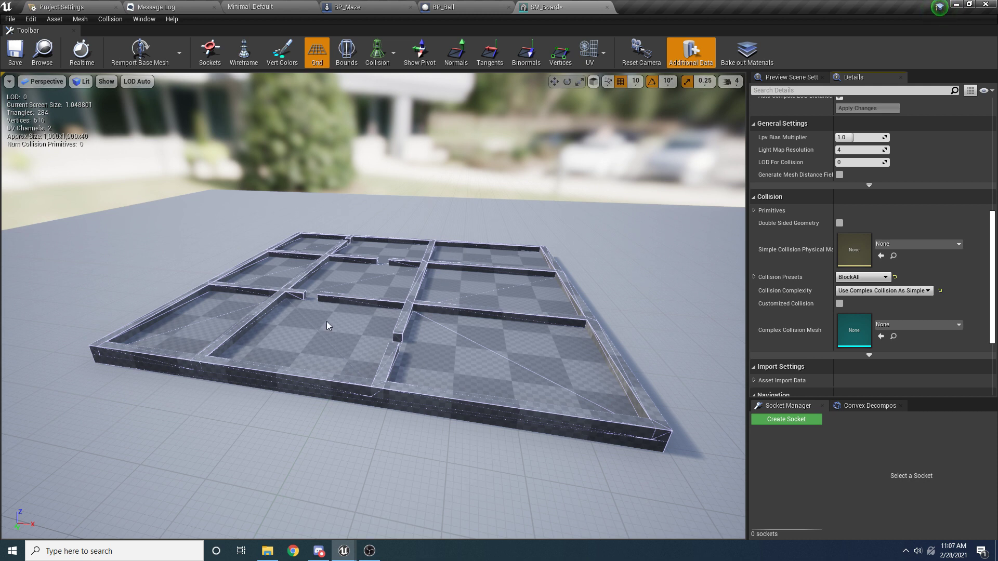
click(381, 61)
right_drag(535, 142, 479, 133)
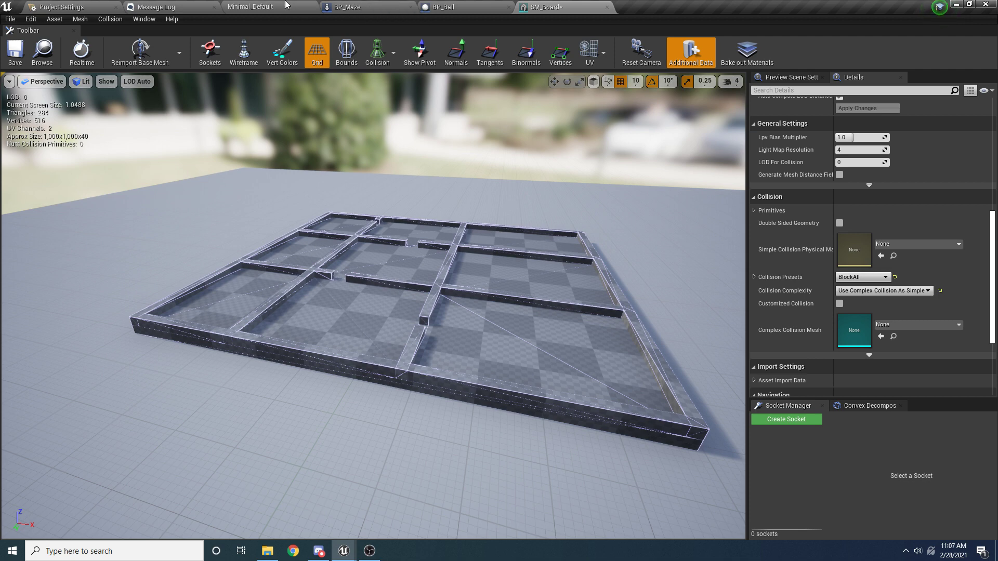
- Play the Minimal_Default level to test how the ball rolls on the tilting board, and stop the session
click(255, 7)
click(627, 43)
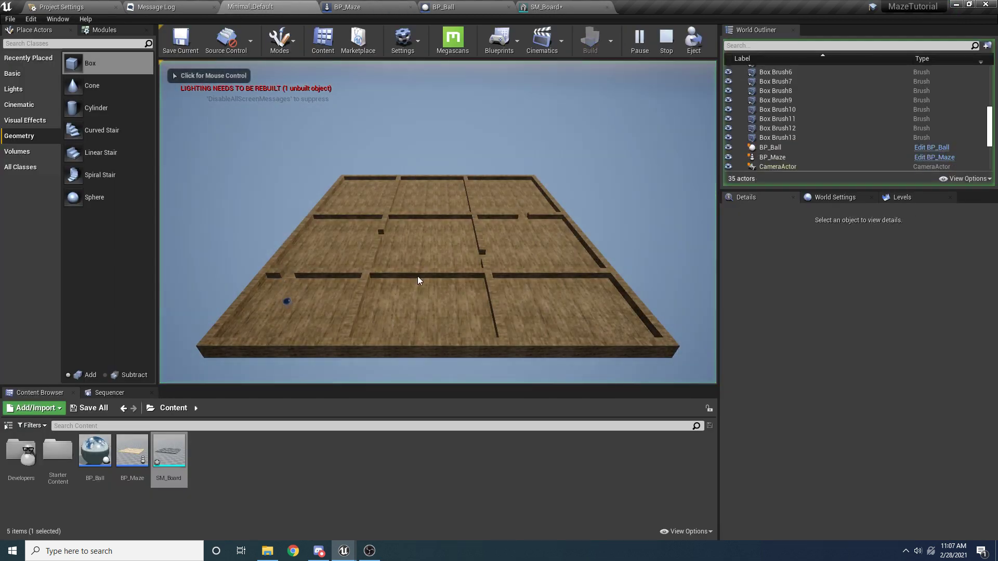
click(420, 280)
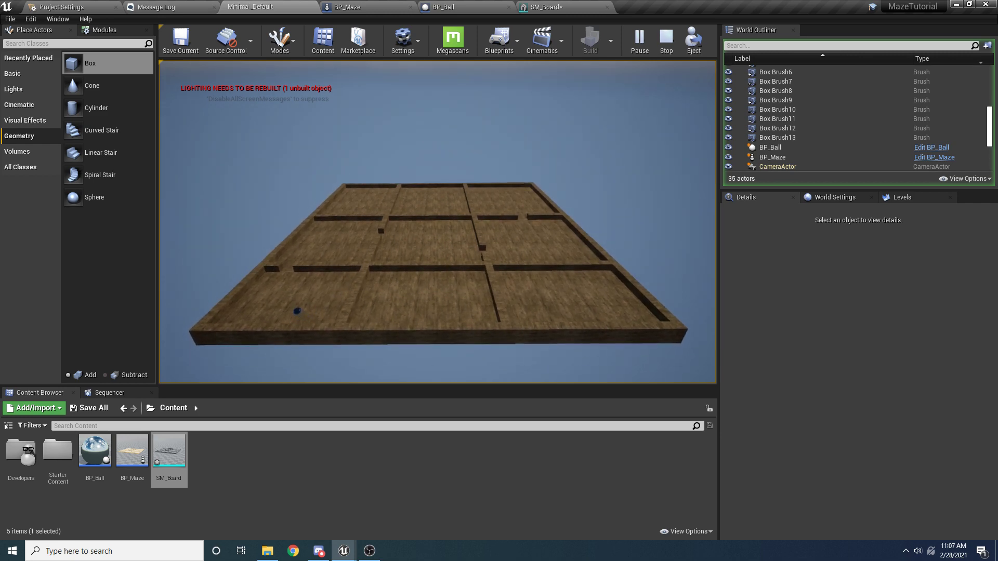
key(Escape)
- Override the world gravity in the level's World Settings and set Global Gravity Z to -2000
click(832, 197)
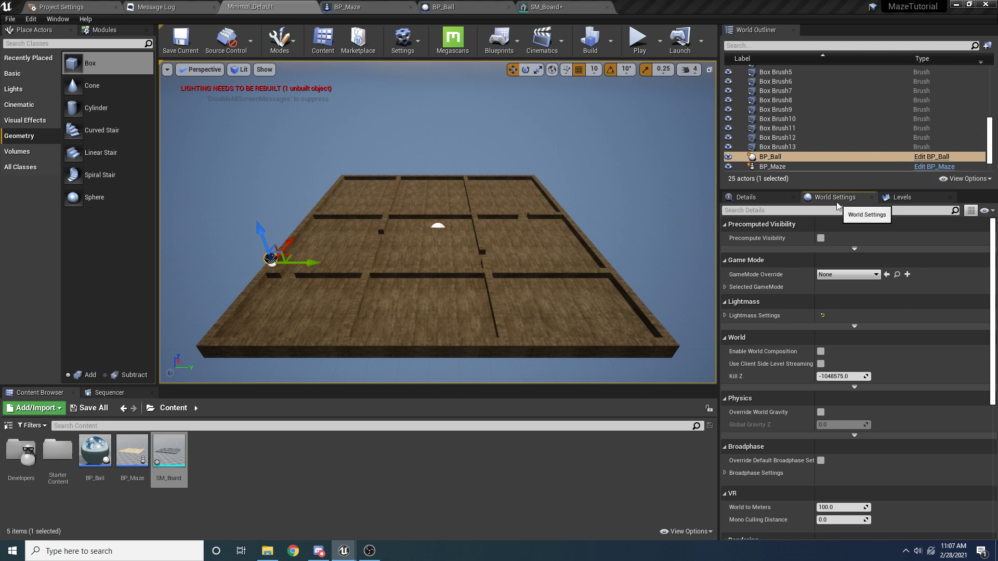
click(820, 210)
text(gravi)
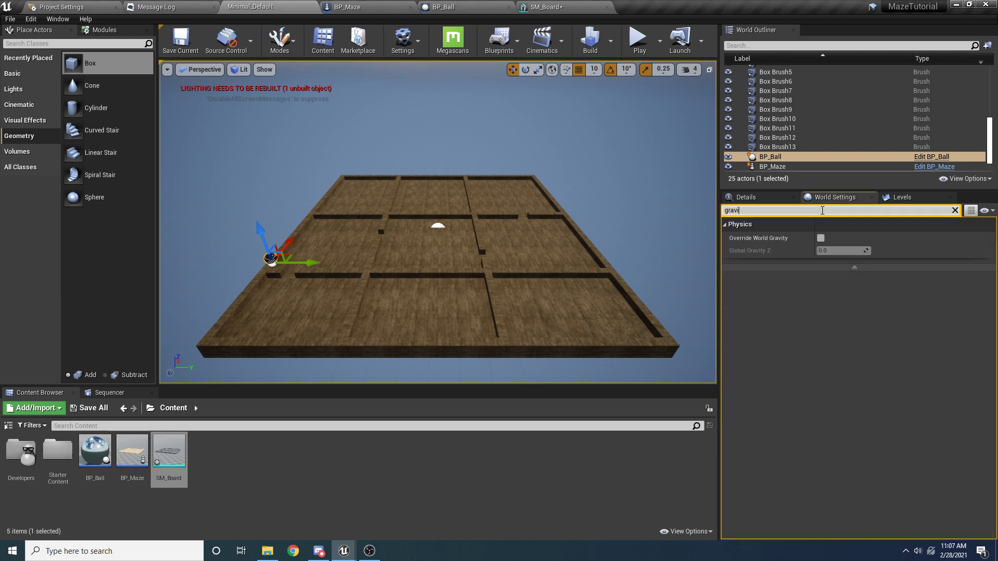
click(820, 238)
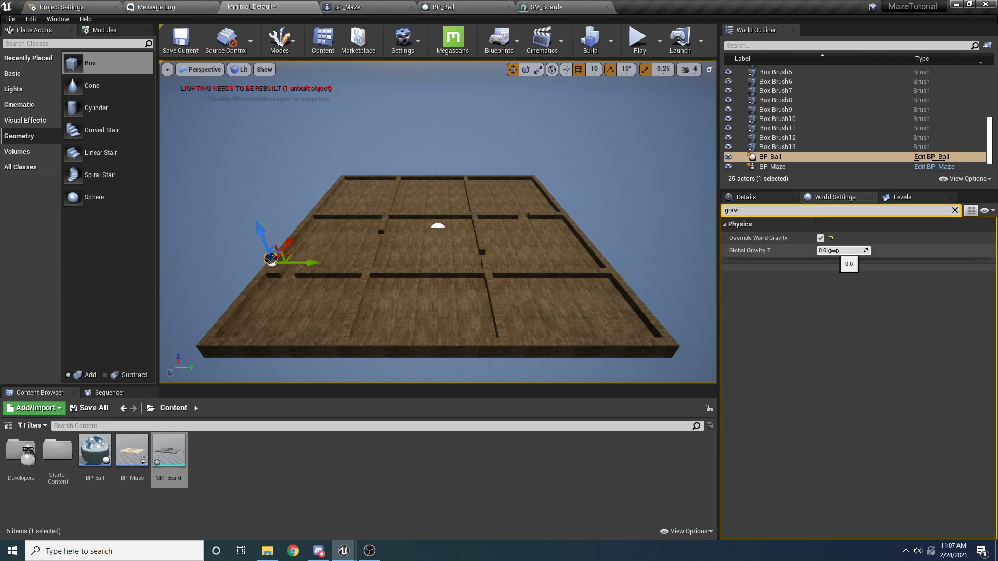
click(833, 251)
text(-2000)
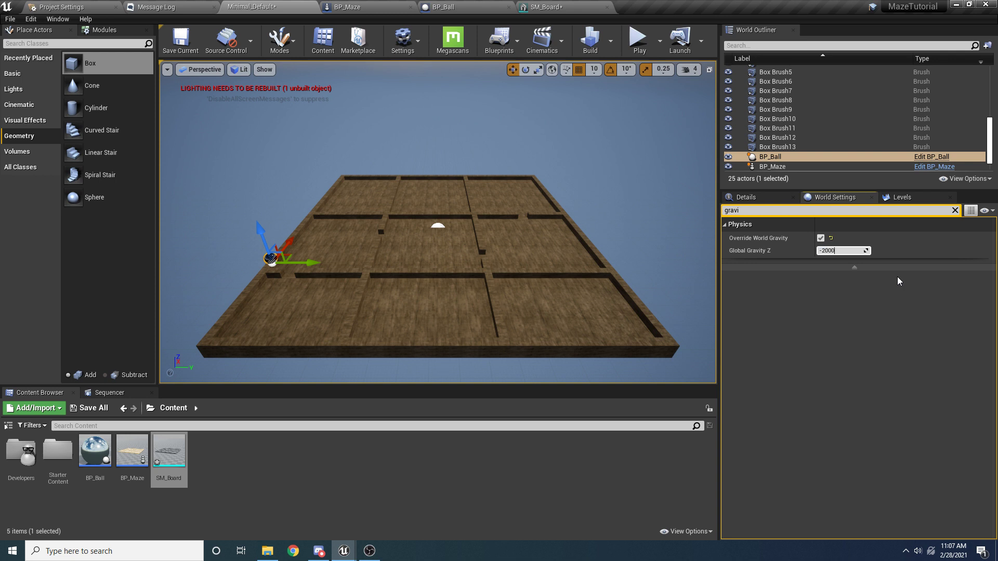
- Apply the Global Gravity Z value, play the level to test the ball on the tilting board, and clear the World Settings search
key(Return)
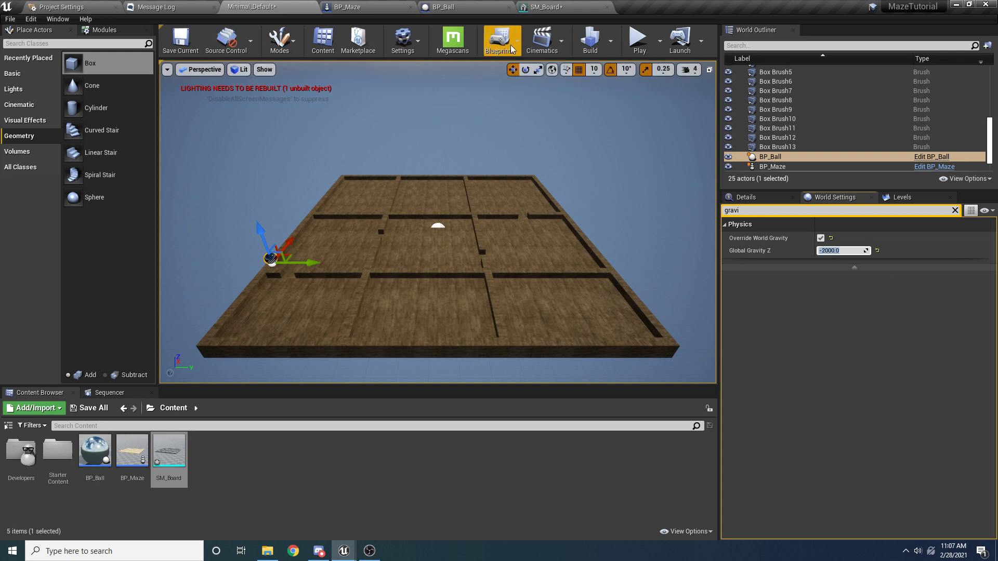
click(641, 40)
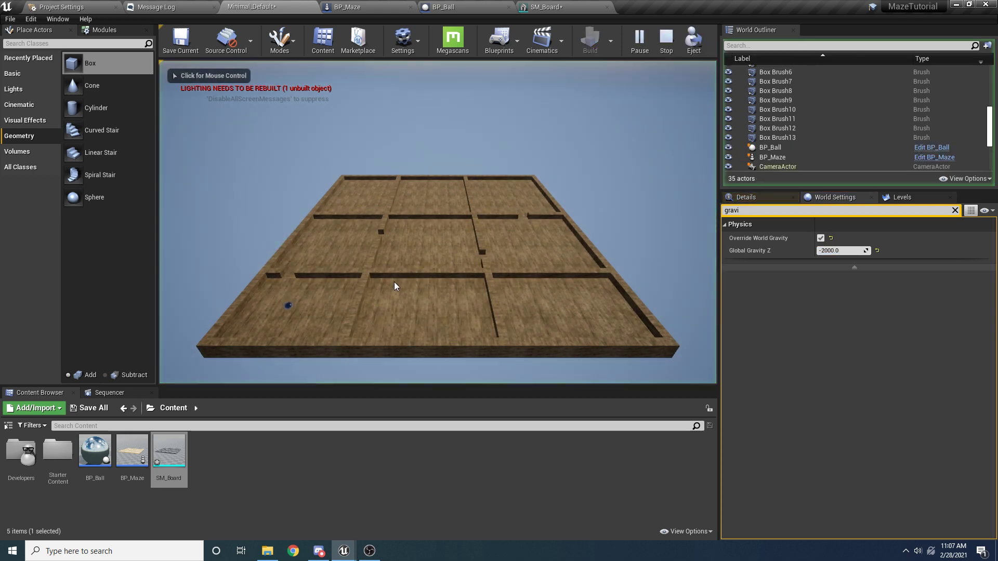
click(388, 290)
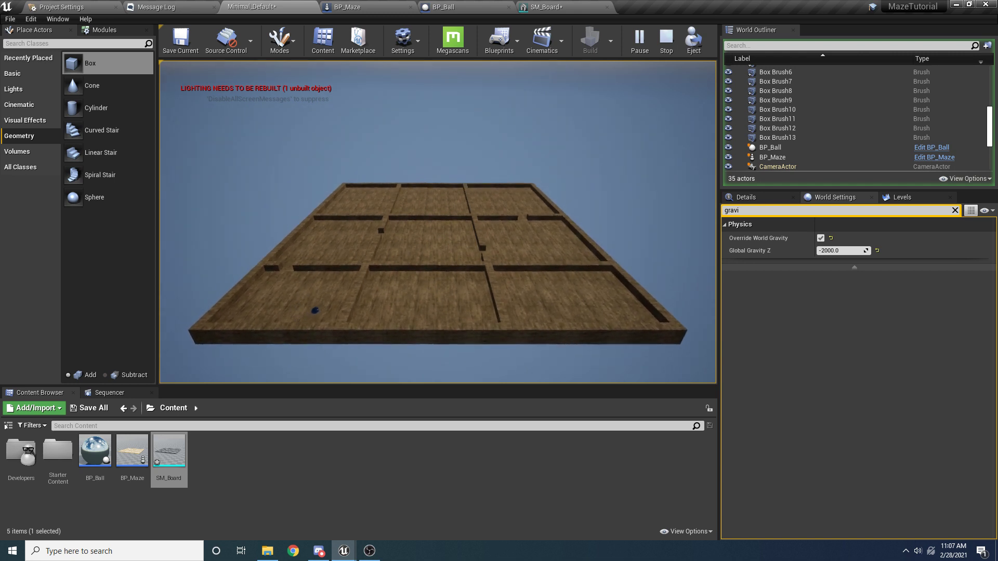
key(Escape)
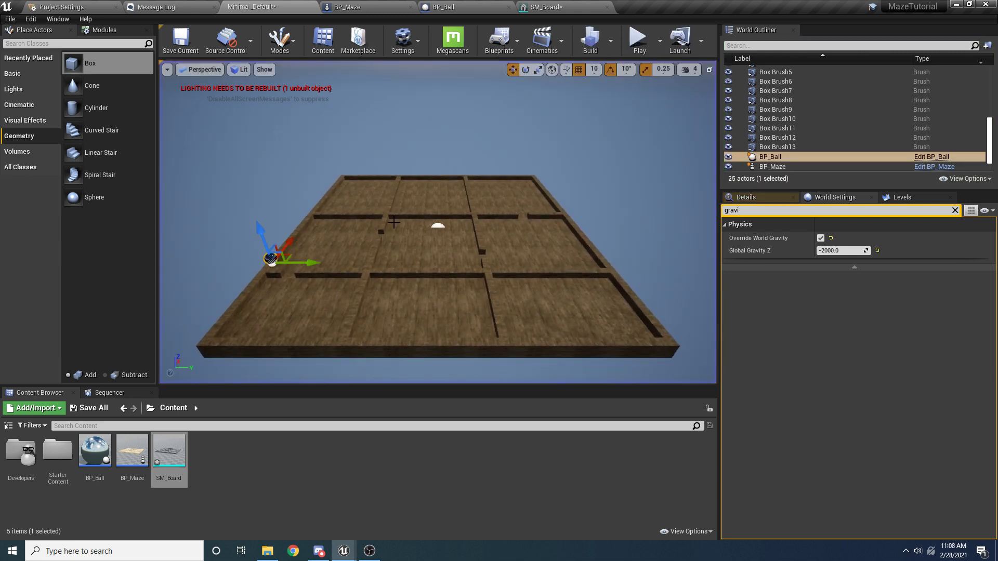
click(955, 210)
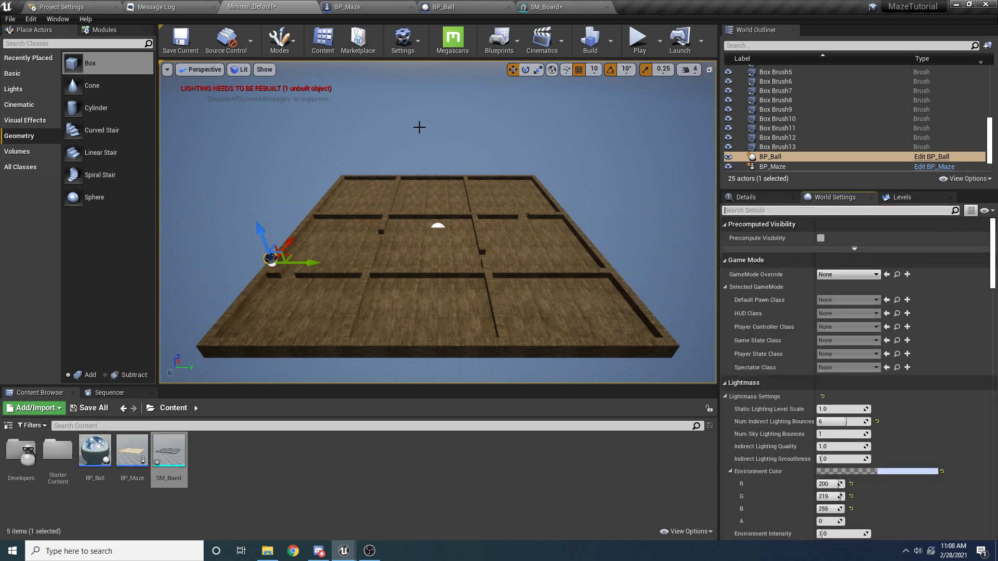
- Set the Bounds Scale of BP_Ball's StaticMesh to 4 and play the game to test it
click(447, 7)
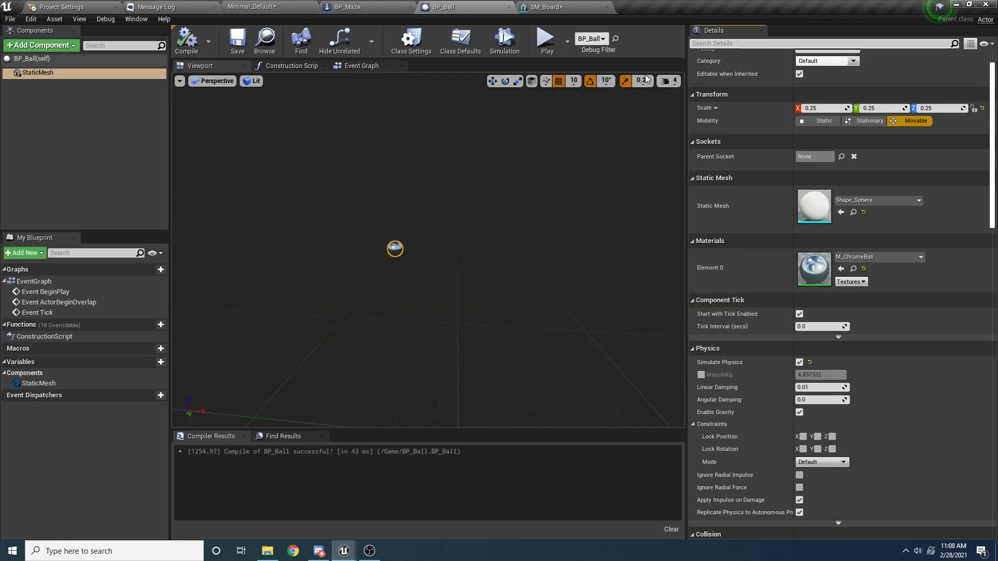
text(boun)
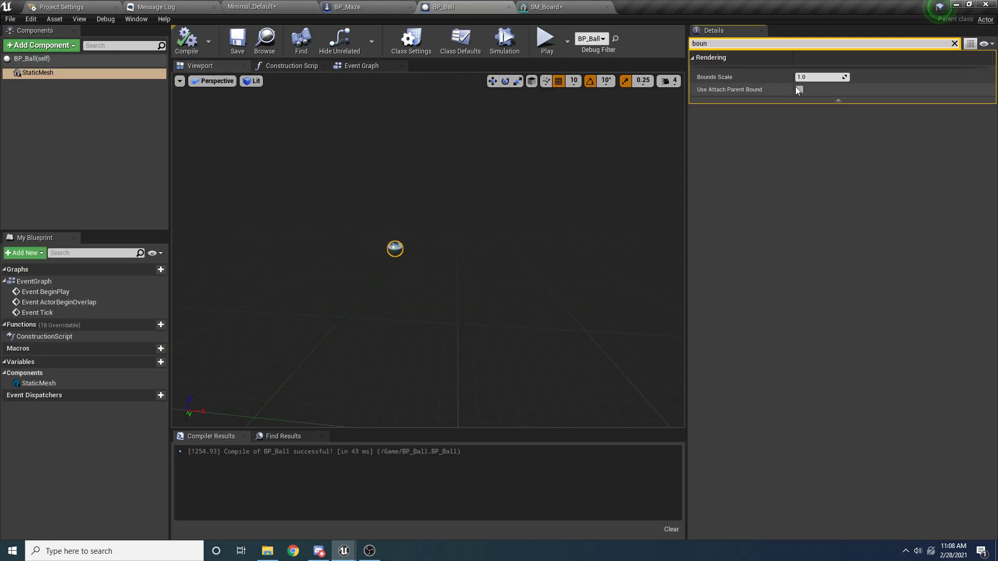
click(814, 77)
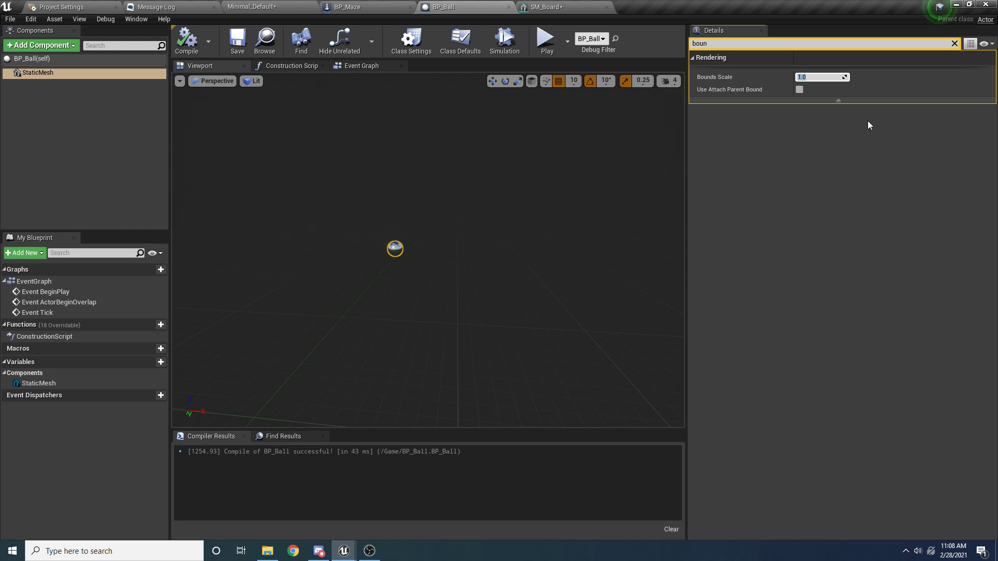
text(4)
key(Return)
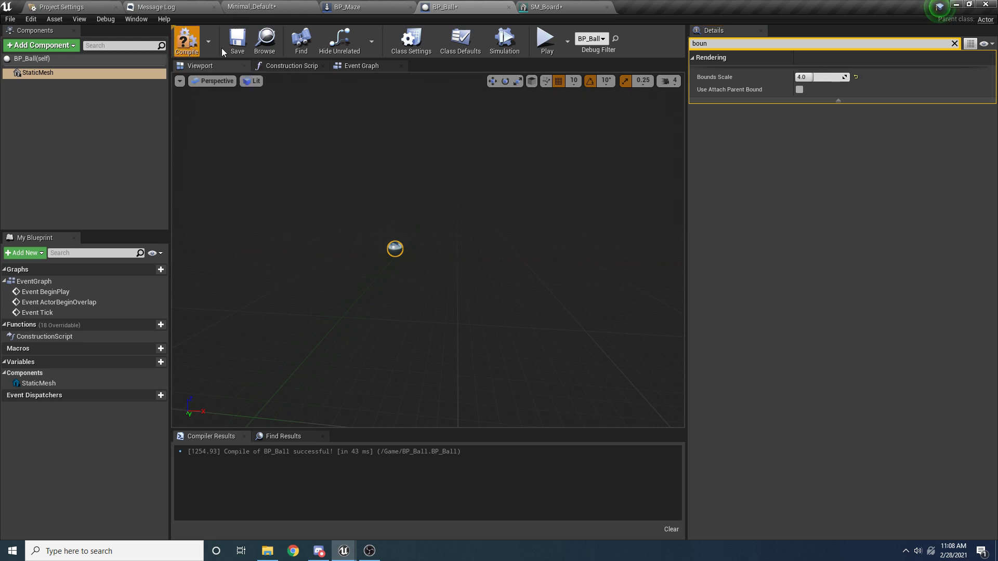
click(546, 41)
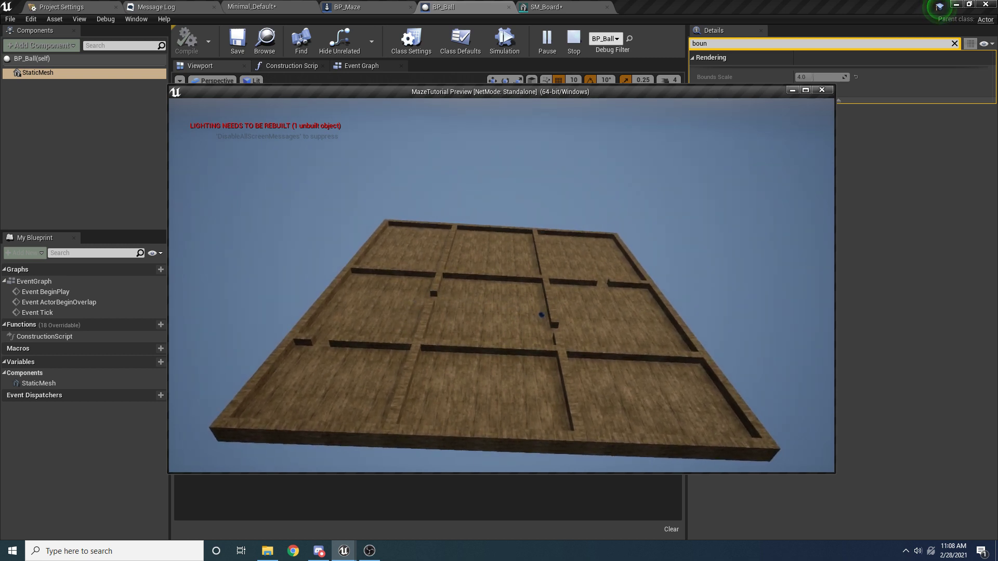
key(Escape)
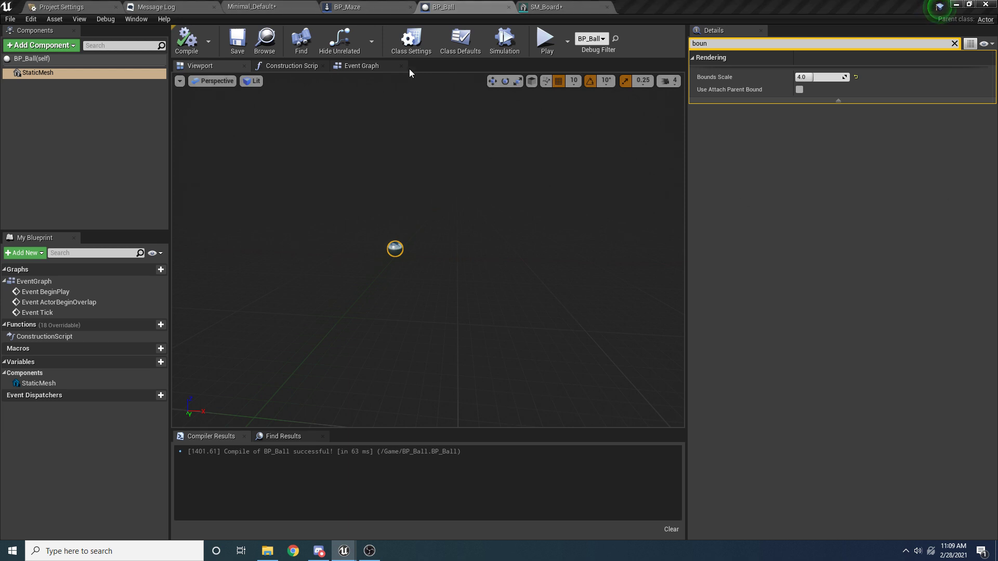
- Delete the Event ActorBeginOverlap node from BP_Ball's event graph and save the blueprint
click(363, 66)
drag(572, 386, 289, 192)
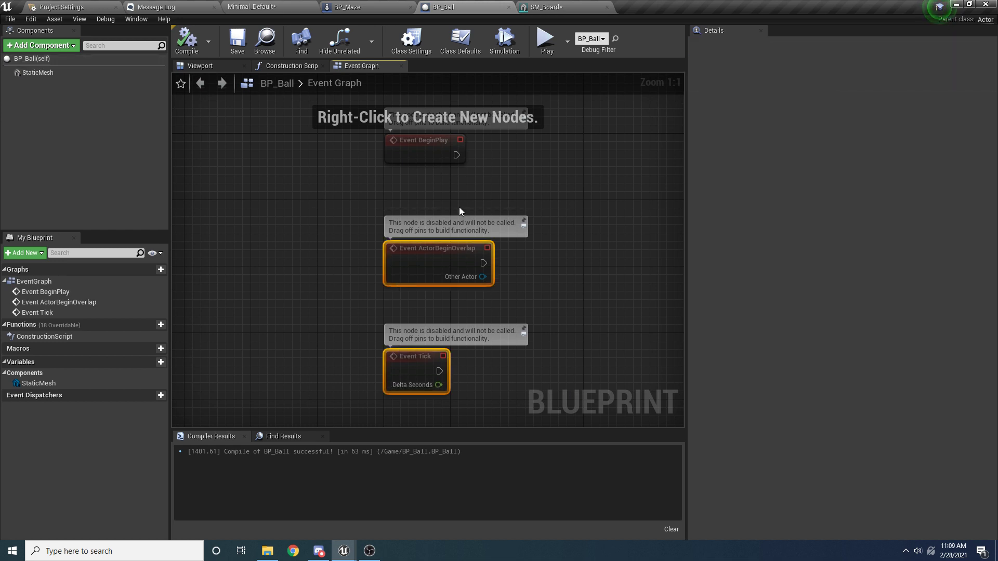
drag(590, 208, 397, 291)
key(Delete)
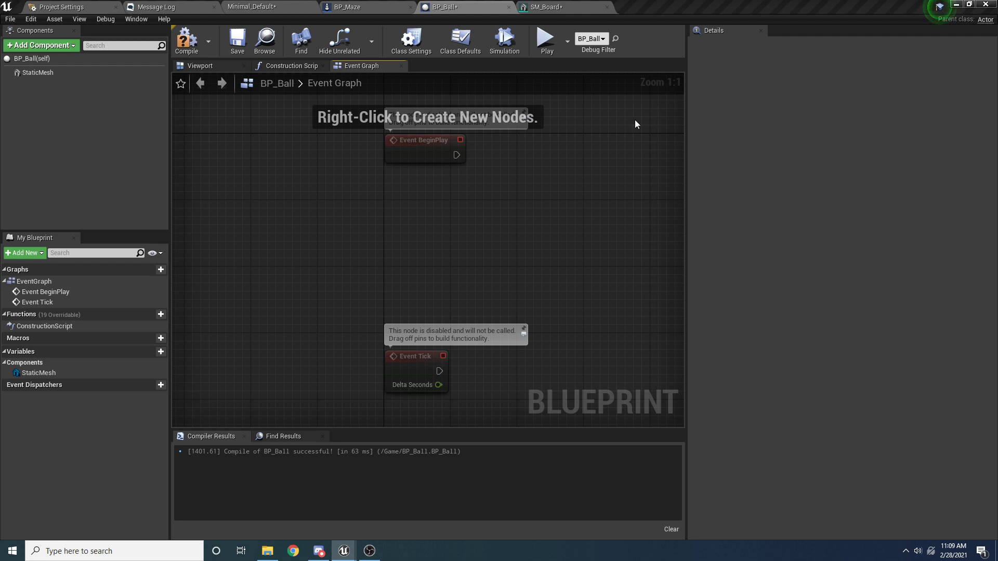
click(237, 39)
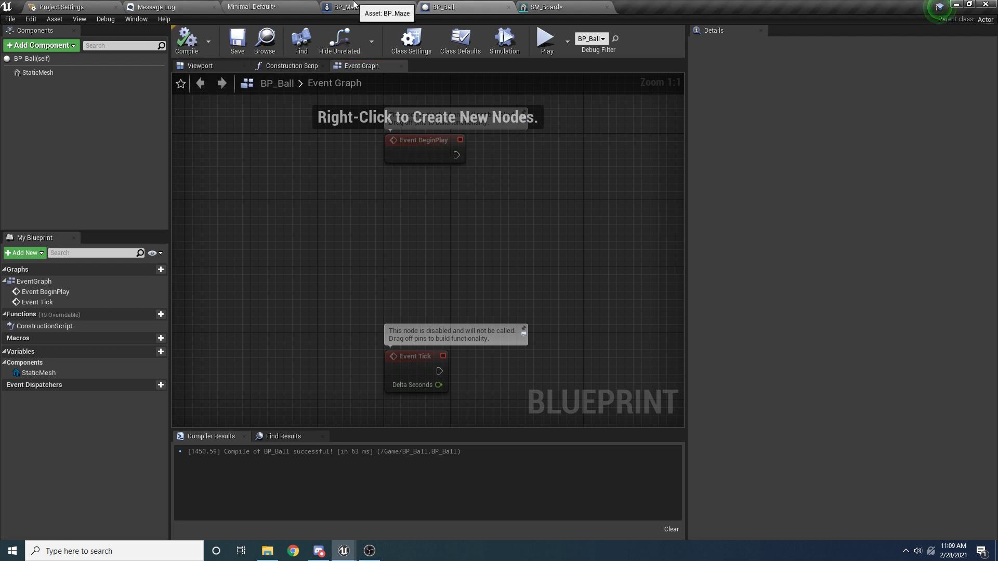
- Inspect the ball's starting placement above the maze board in the Minimal_Default level
click(250, 6)
mouse_move(323, 287)
right_down()
mouse_move(249, 275)
mouse_move(323, 286)
right_up()
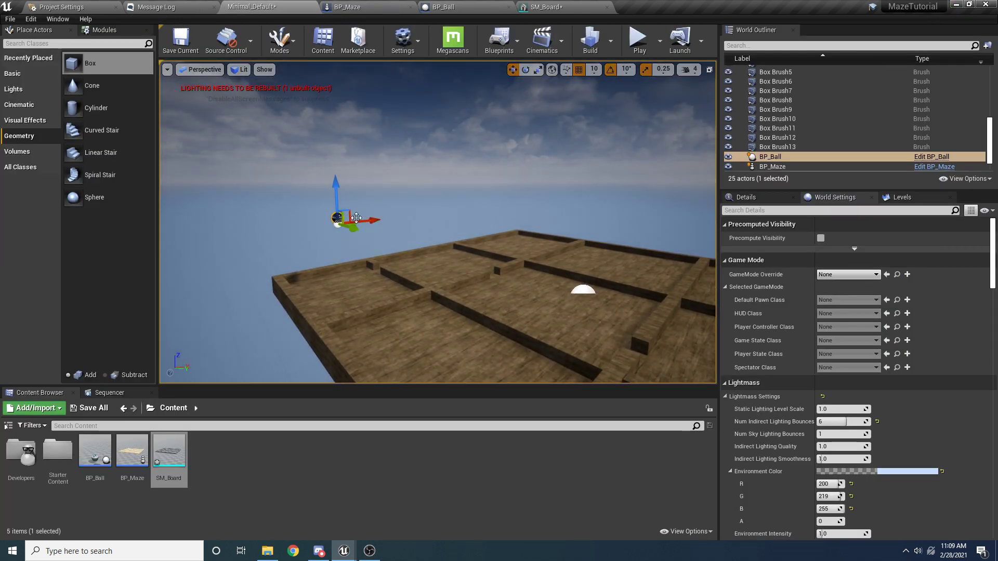
right_drag(342, 216, 366, 218)
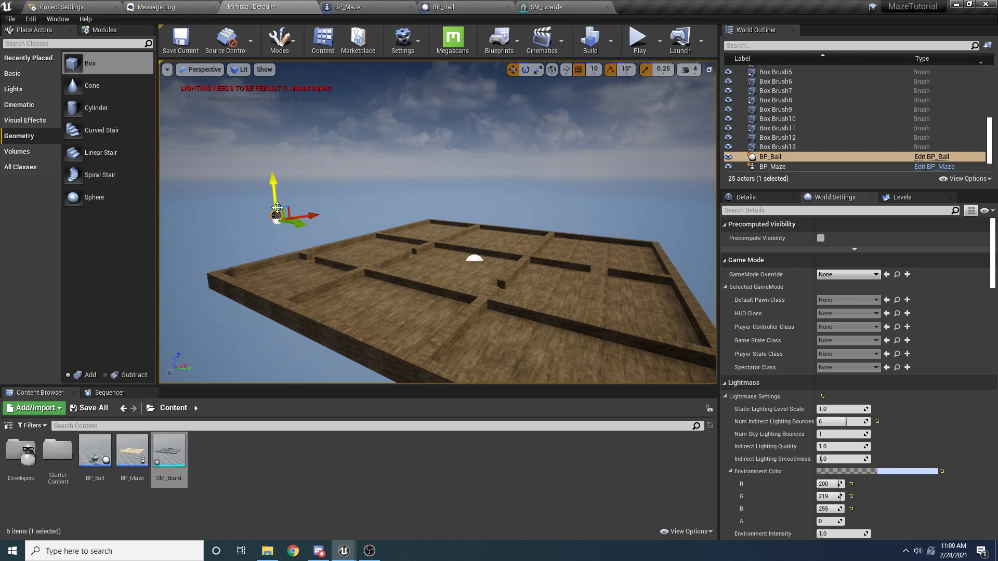
- Add a GetActorLocation node to BP_Ball's event graph and place it beneath Event BeginPlay
click(471, 5)
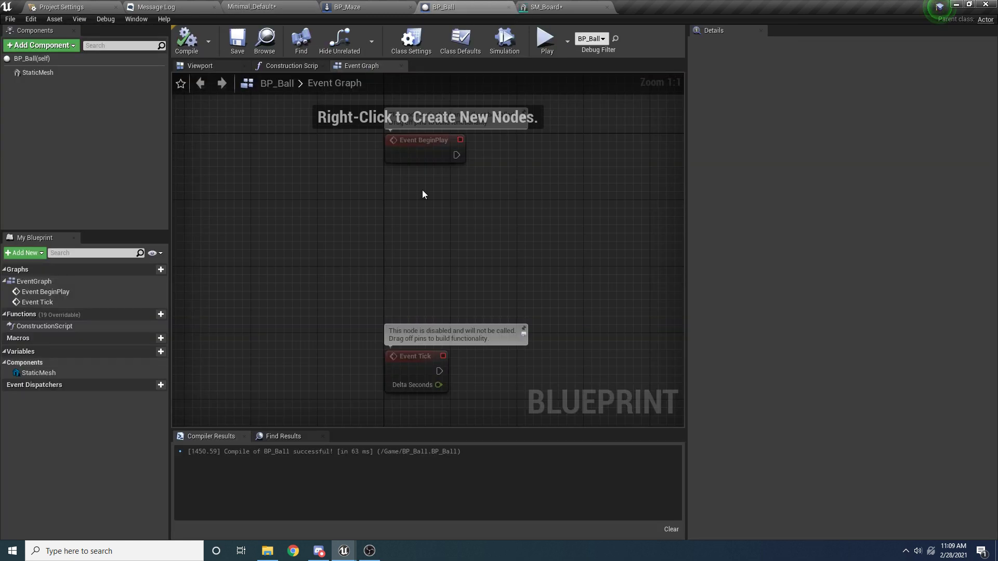
right_click(404, 237)
text(get actor loca)
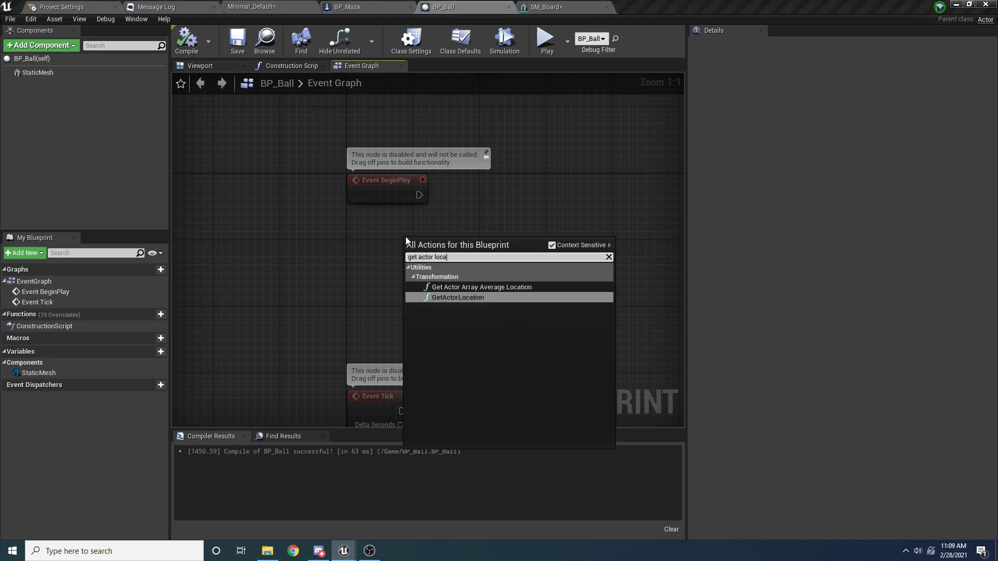
key(Return)
drag(430, 242, 372, 242)
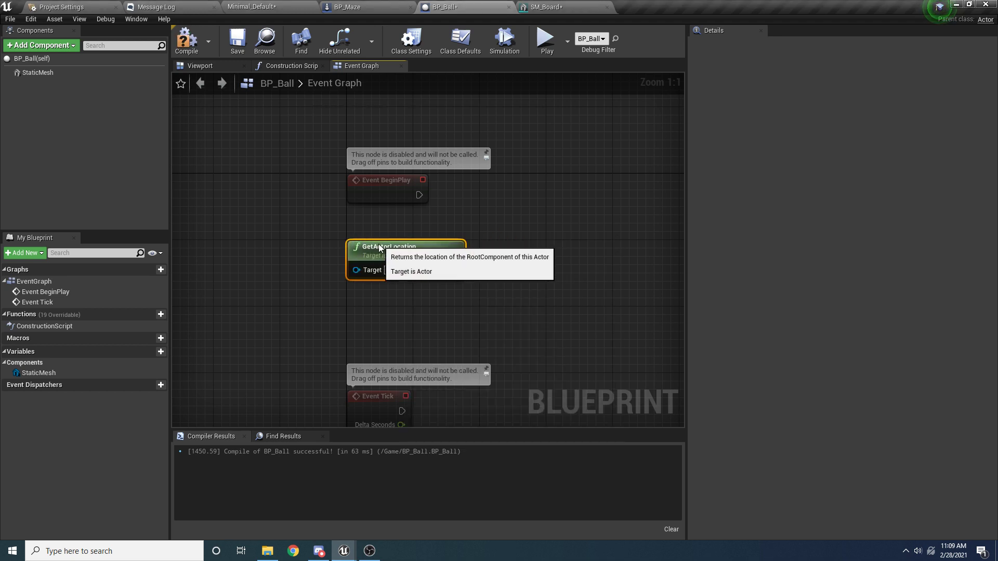
- Promote the GetActorLocation return value to a variable and connect its SET node to Event BeginPlay
right_click(455, 270)
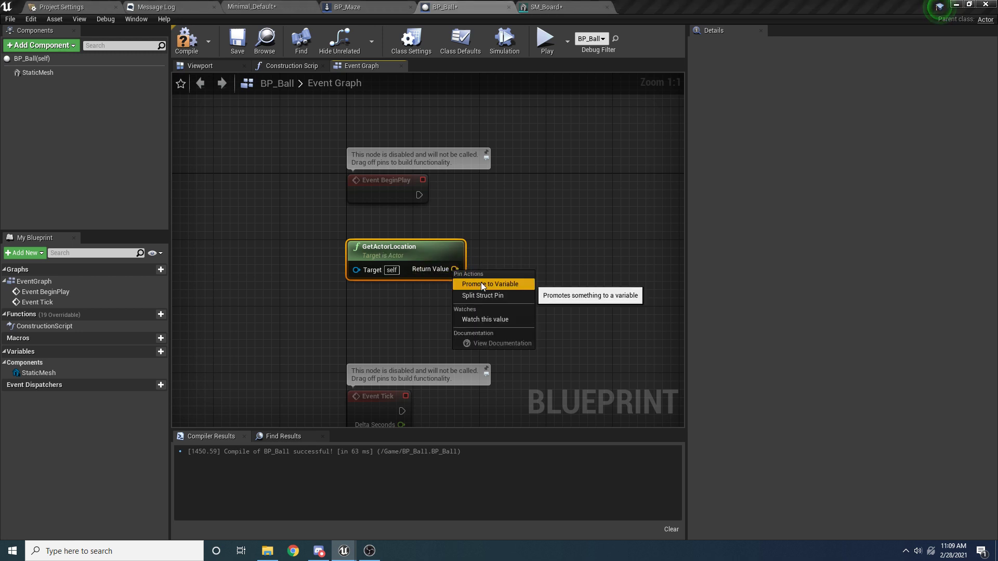
click(482, 285)
drag(594, 256, 542, 189)
drag(419, 194, 530, 195)
- Rename the promoted vector variable StartingLocation and make it private
click(85, 383)
double_click(107, 383)
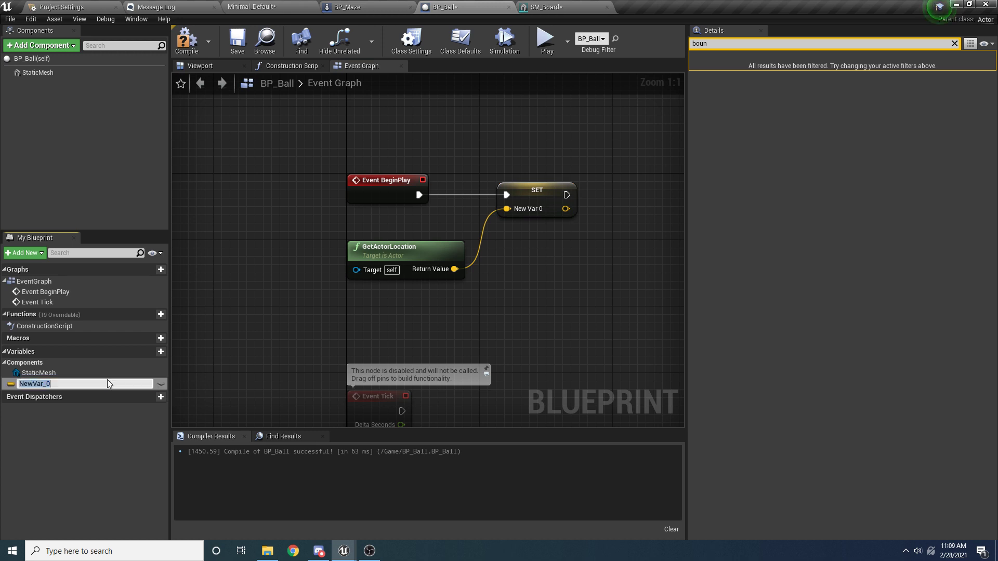
text(StartingLocation)
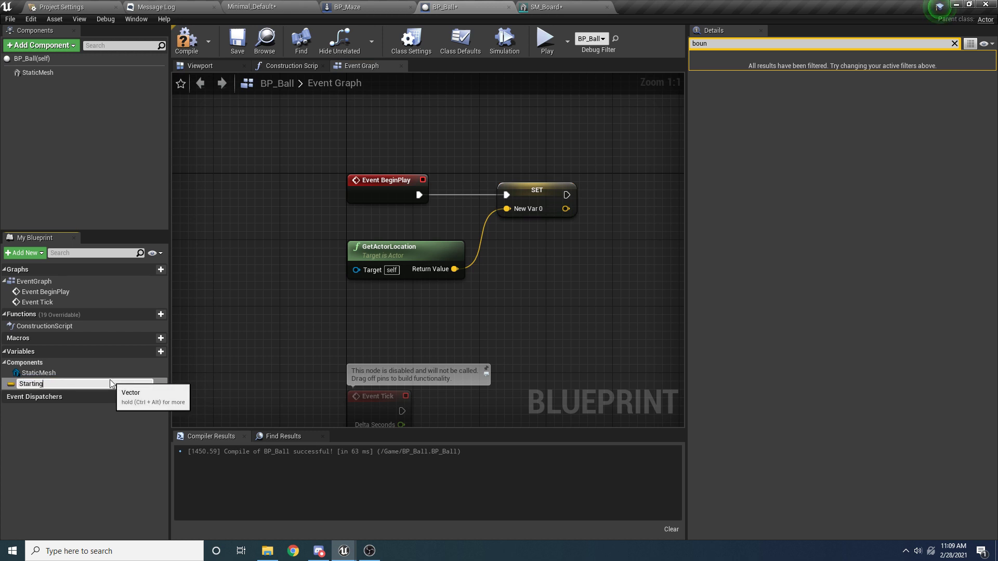
key(Return)
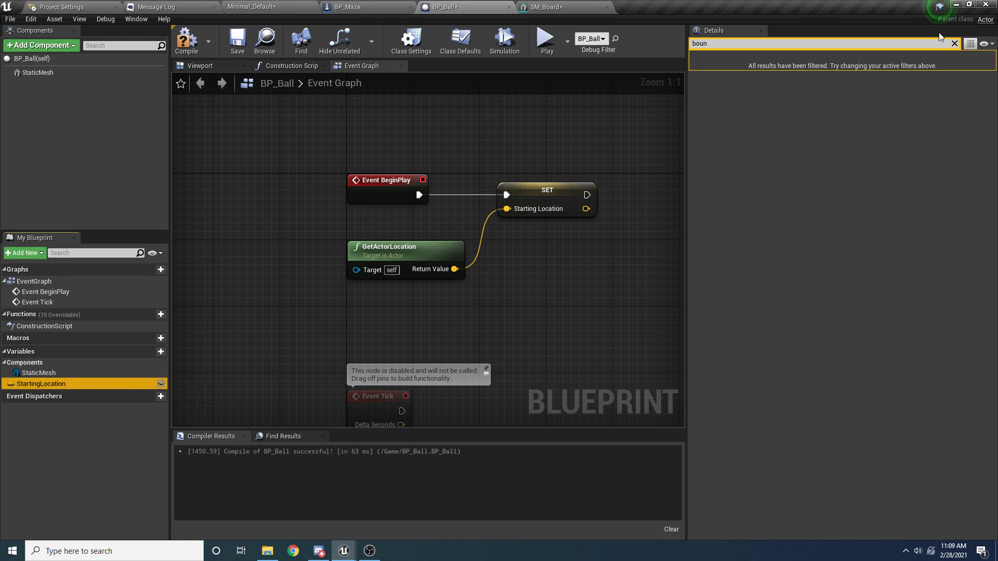
click(954, 43)
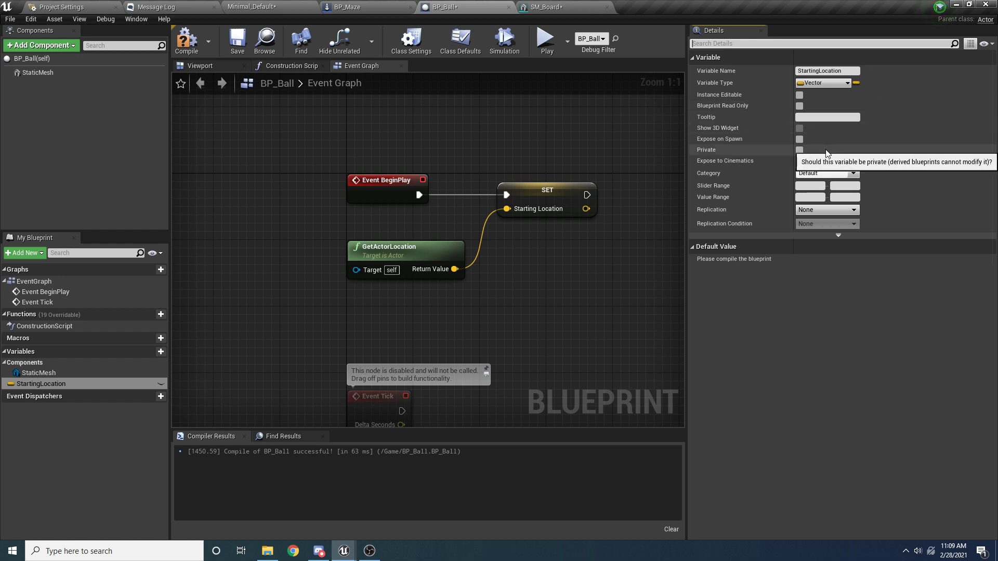
click(799, 150)
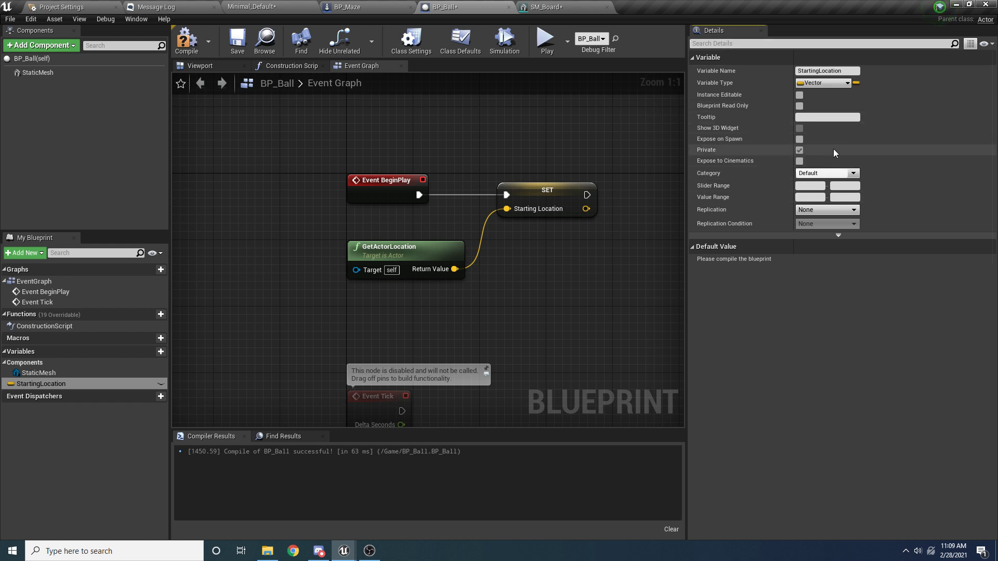
- Show access specifiers for BP_Ball's functions and variables, and compile and save the blueprint
click(157, 254)
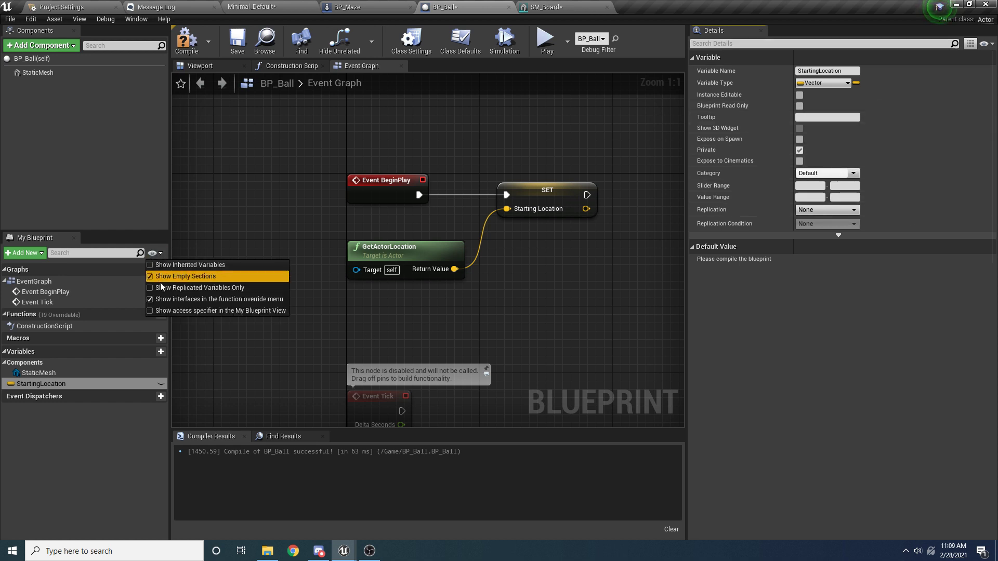
click(150, 310)
click(45, 404)
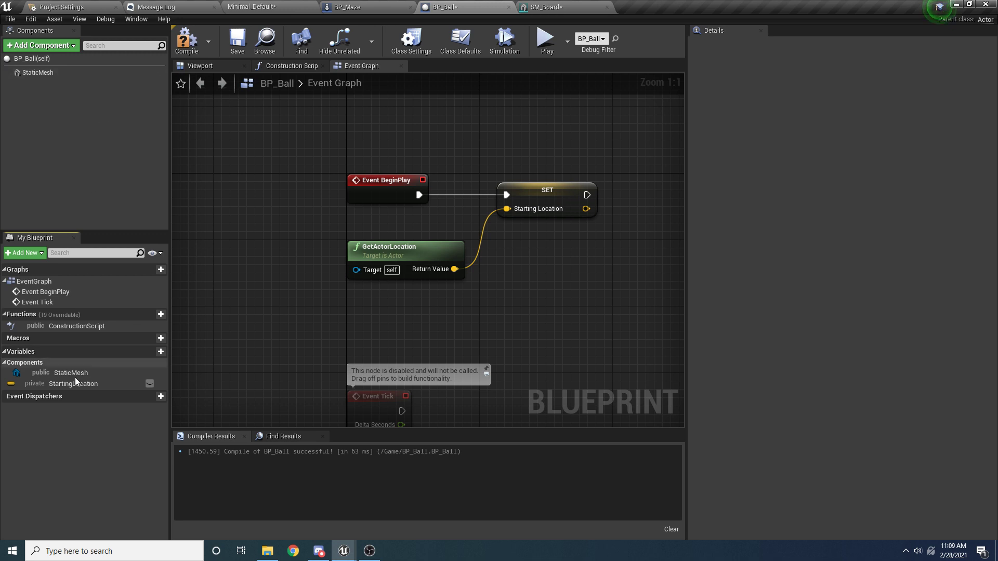
click(193, 40)
click(237, 41)
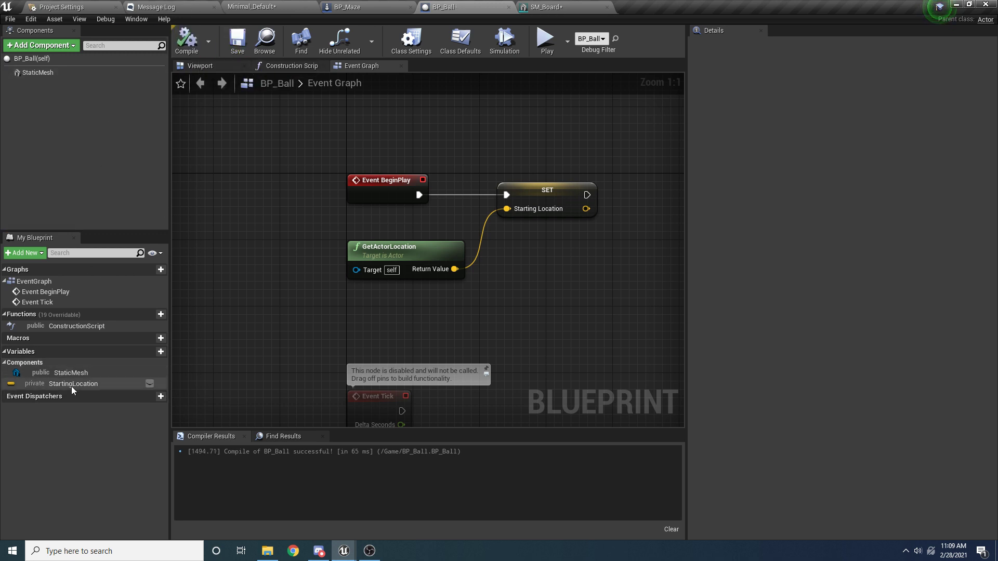
drag(609, 136, 439, 284)
click(479, 265)
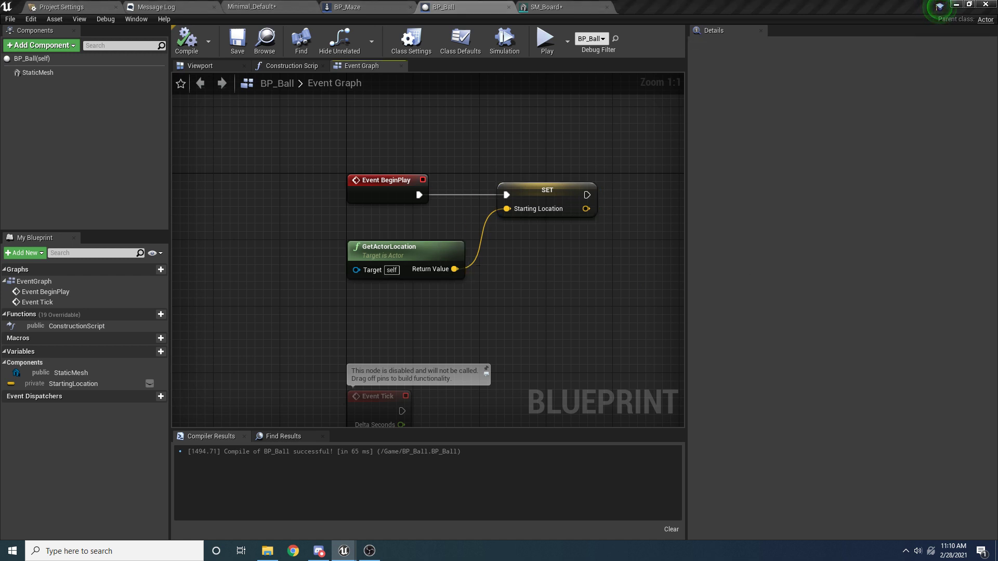
- Add a second GetActorLocation node beneath Event Tick and split its return value into X, Y and Z pins
right_drag(490, 316, 511, 204)
drag(529, 366, 298, 233)
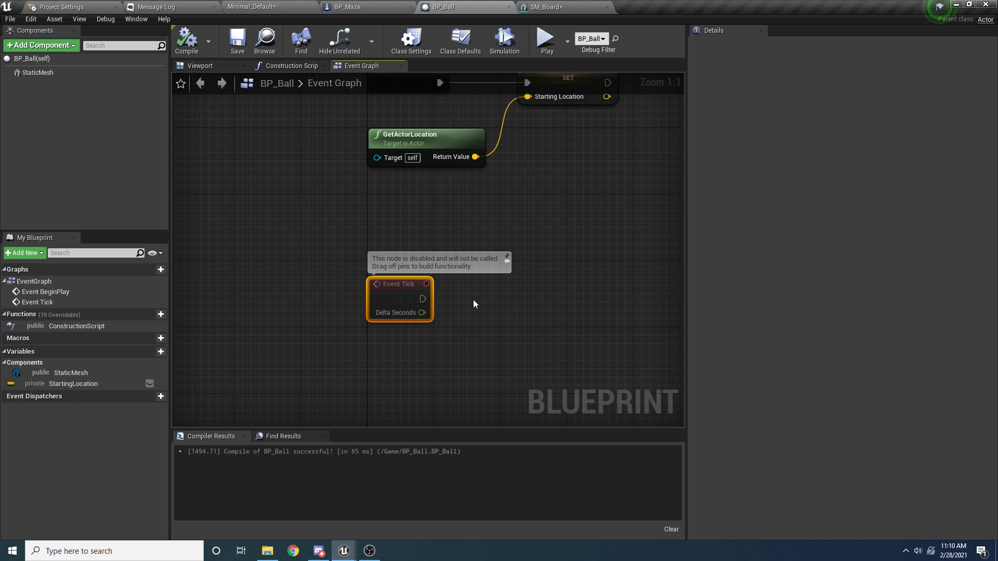
right_click(483, 346)
text(get actor )
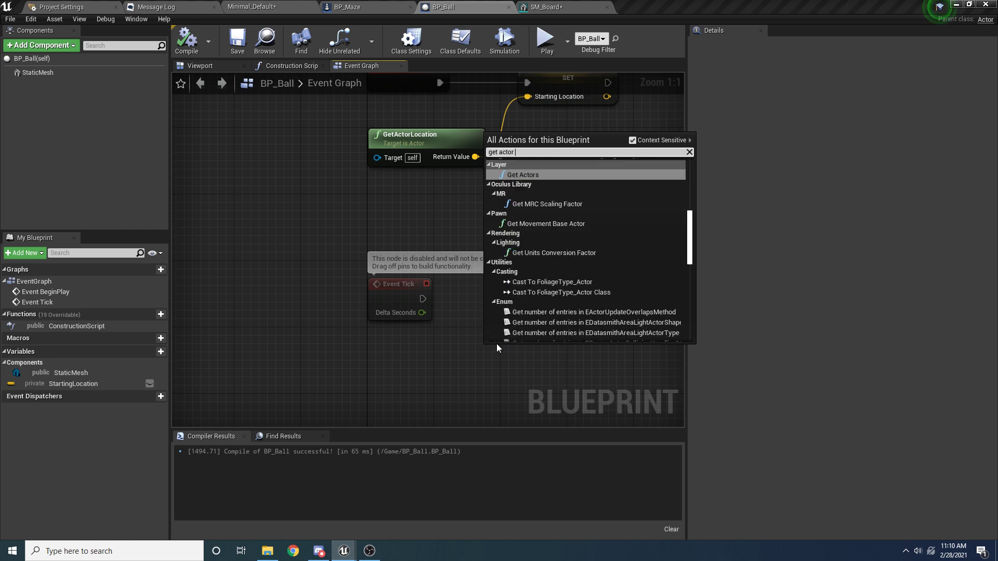
text(loca)
key(Return)
drag(534, 355, 415, 363)
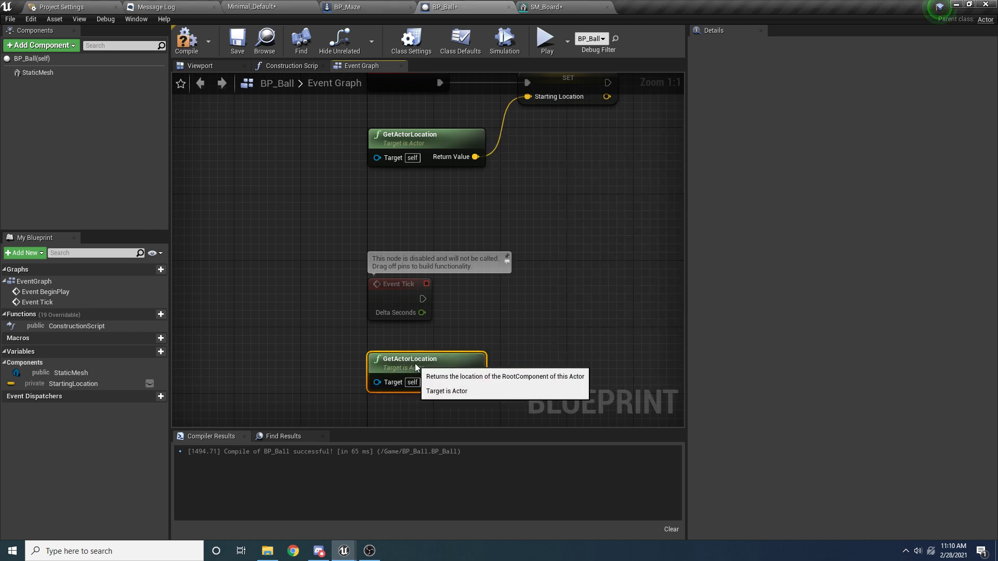
right_drag(492, 370, 473, 293)
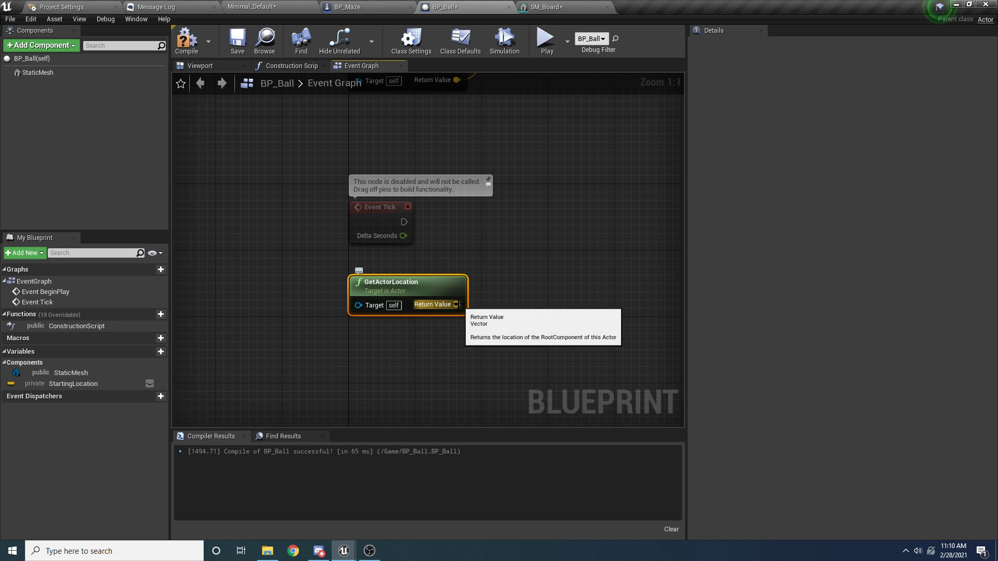
right_click(456, 305)
click(481, 329)
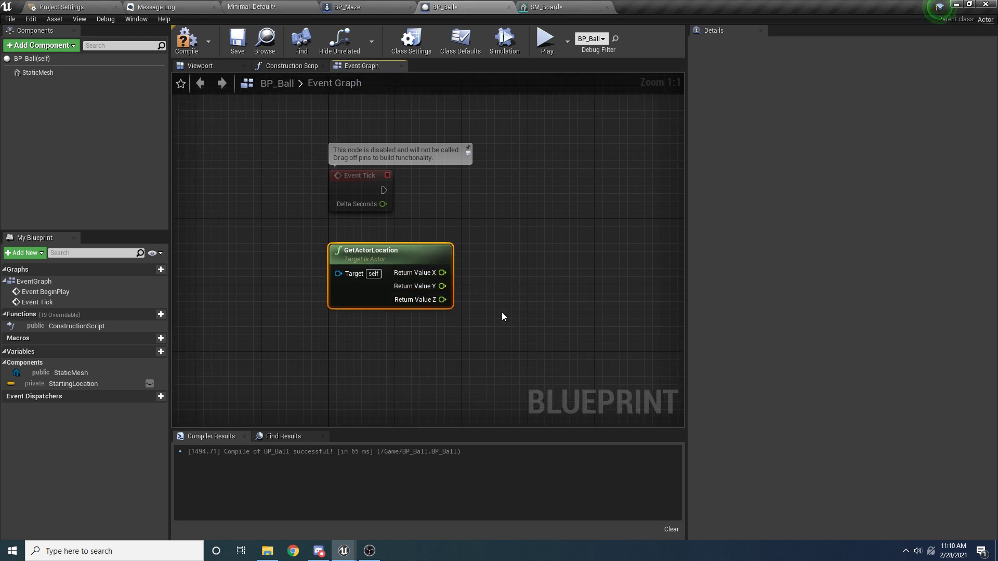
- Add a Print String node beside the split GetActorLocation node
right_click(557, 232)
text(print string)
key(Return)
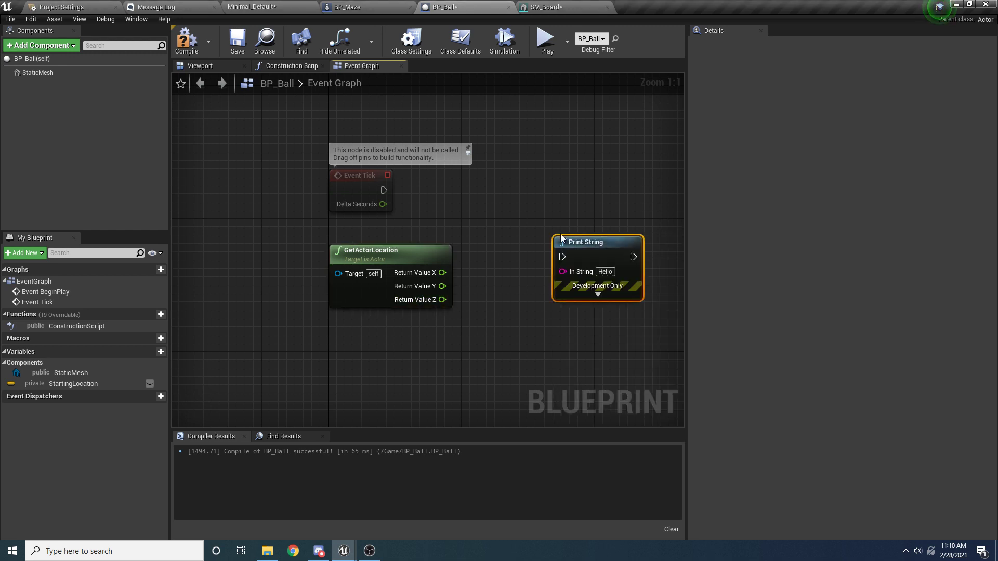
- Run Print String from Event Tick with the GetActorLocation Z value as its input string, and compile and save the blueprint
drag(385, 190, 566, 259)
drag(589, 242, 582, 192)
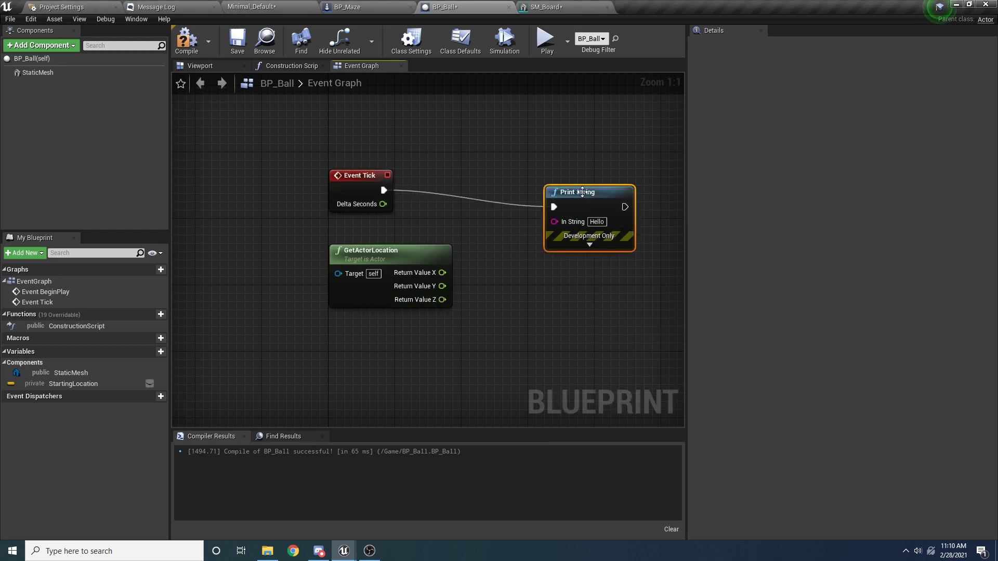
drag(442, 299, 558, 224)
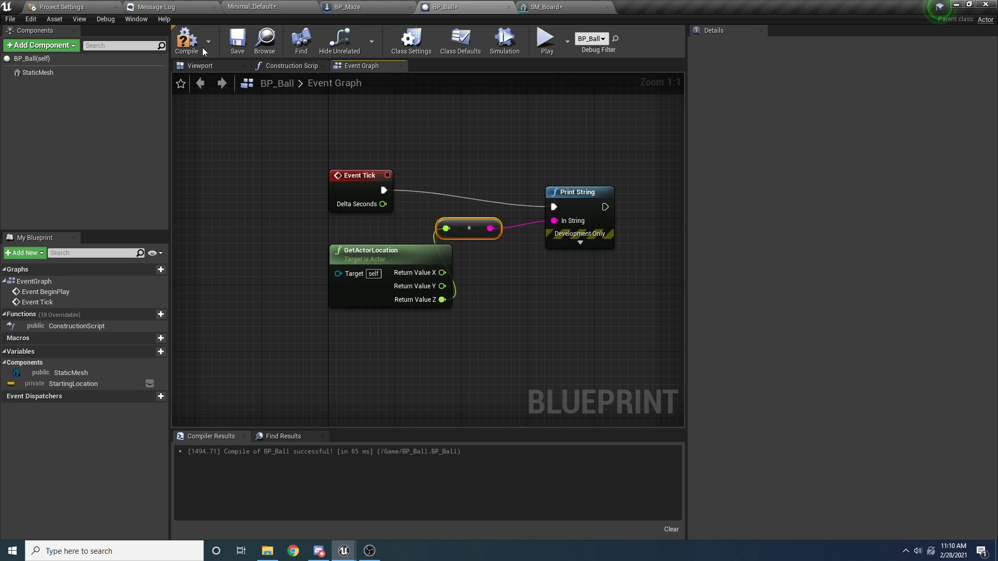
click(238, 41)
- Play the game and tilt the maze in all directions to examine the printed Z height of the ball
click(546, 39)
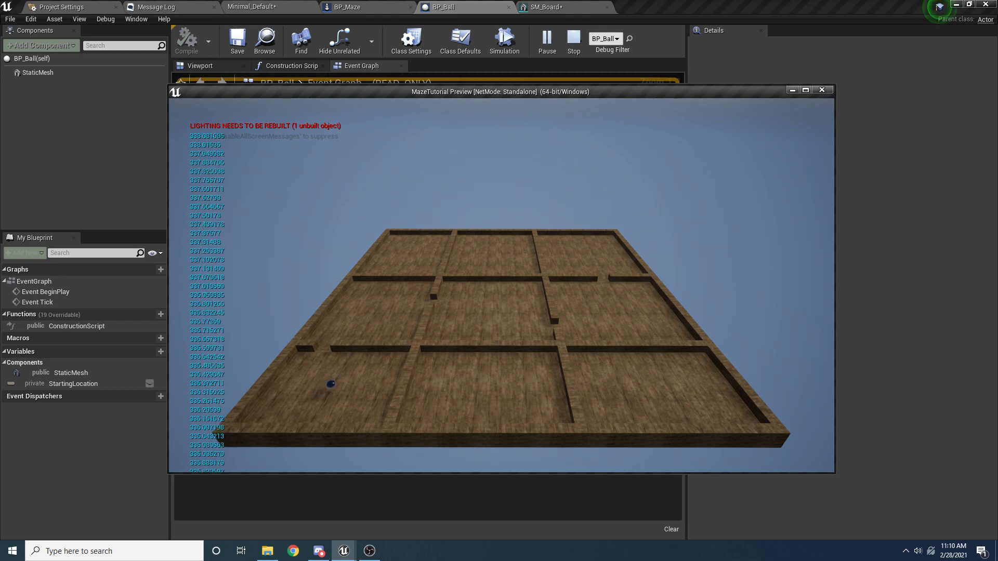
key(d)
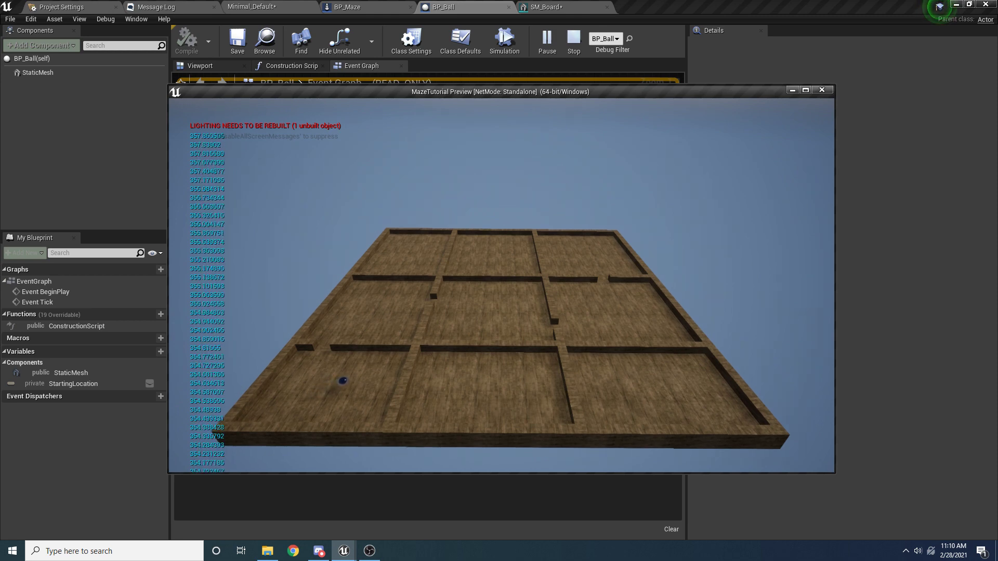
key(a)
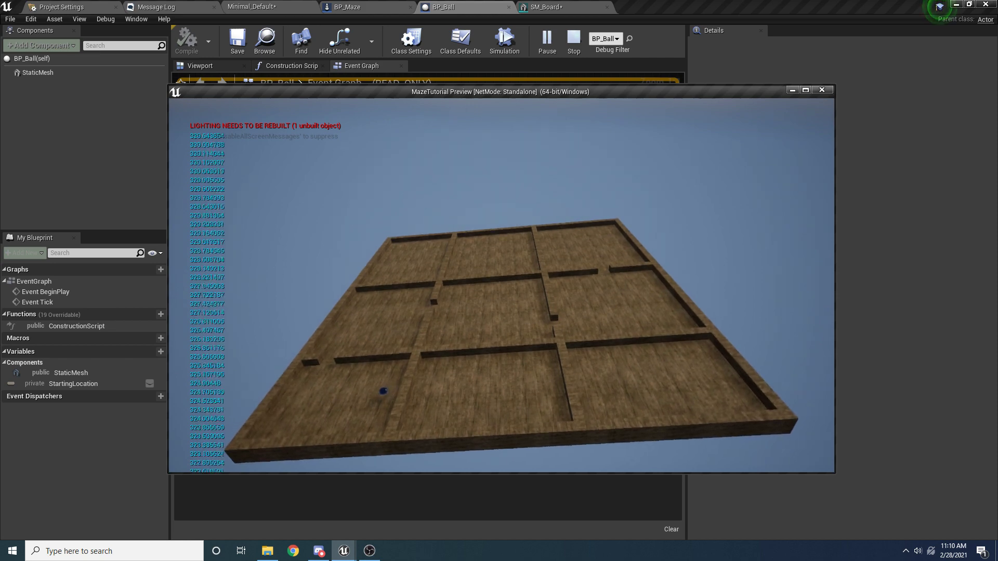
key(w)
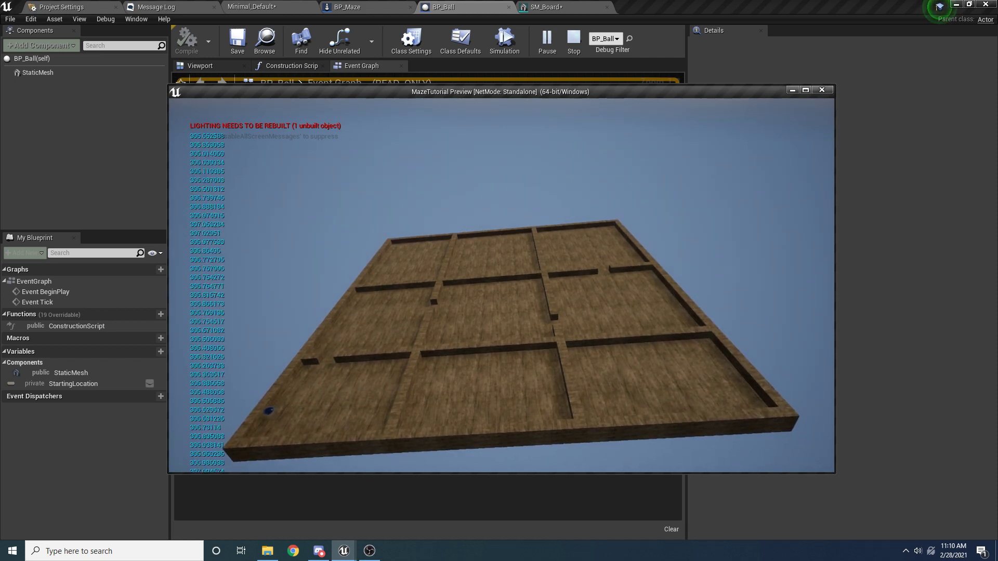
key(s)
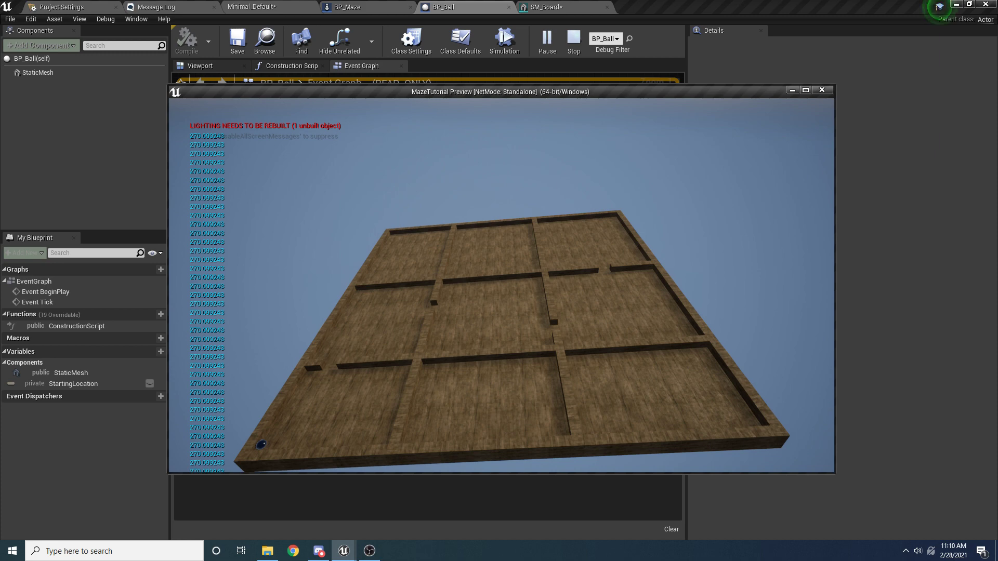
key(Escape)
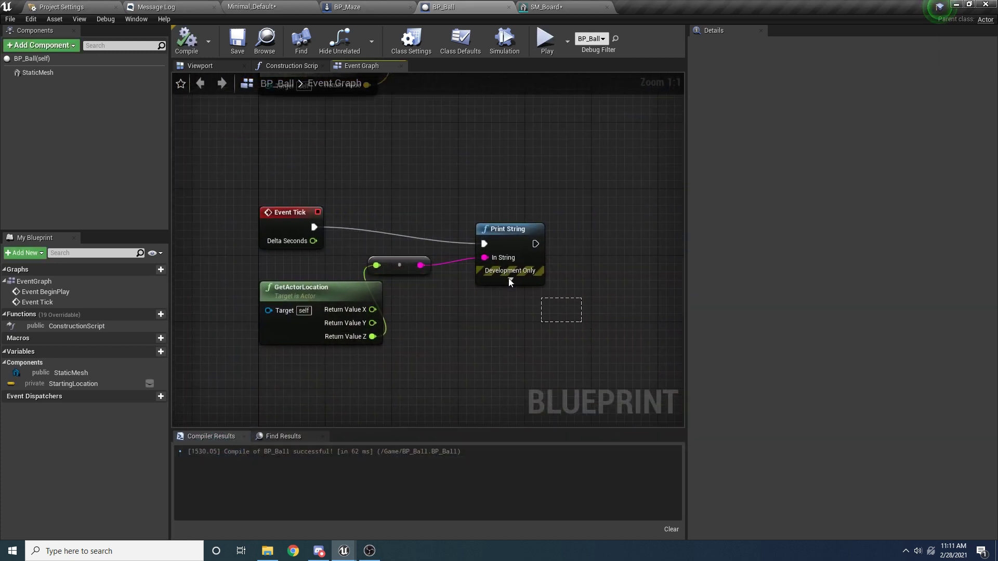
- Remove the Print String and its conversion node, and compare the GetActorLocation Z value with 200 using a float less-than node
key(Delete)
drag(372, 336, 473, 262)
text(float<)
key(Return)
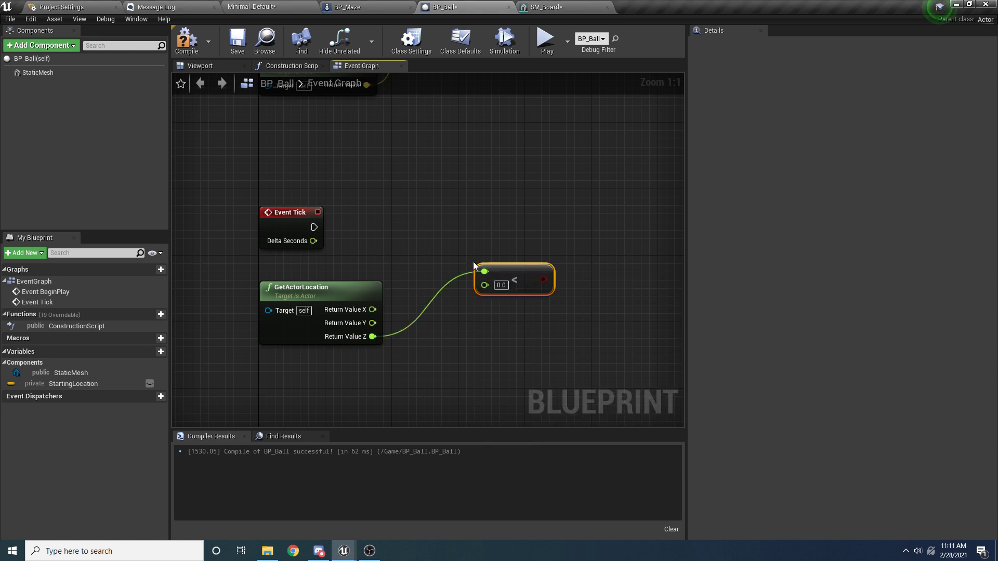
text(200)
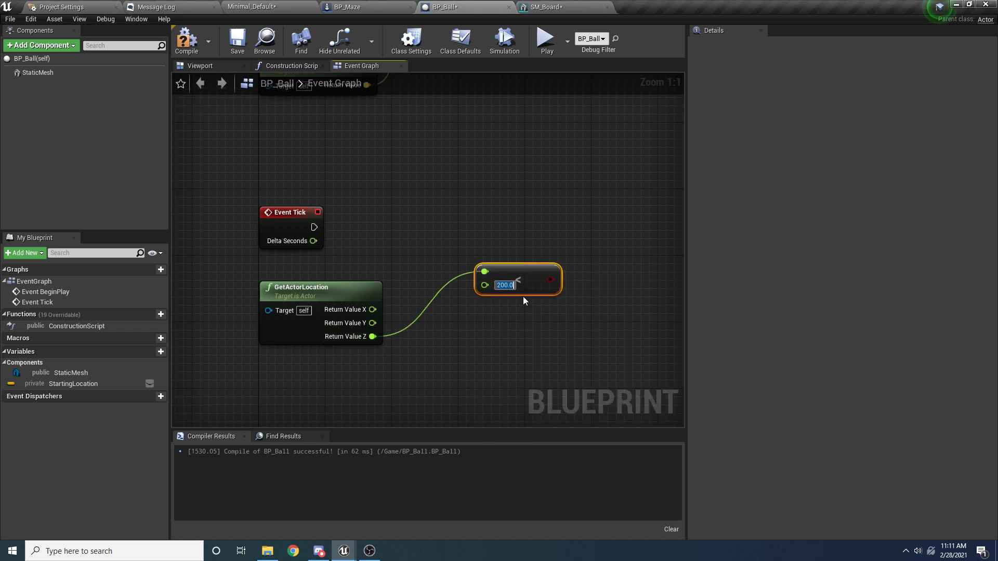
key(Return)
right_drag(502, 294, 505, 243)
drag(505, 243, 446, 334)
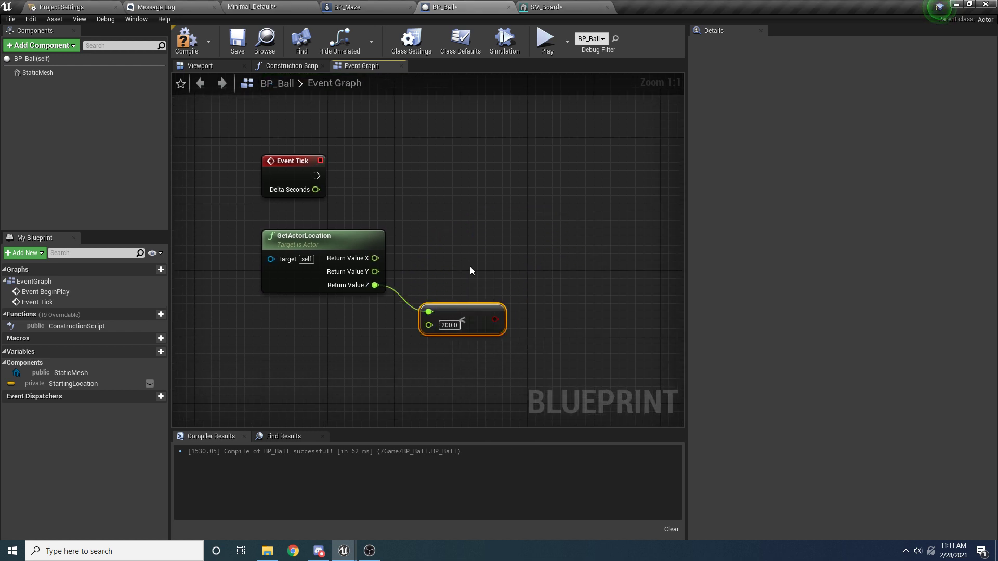
- Promote the second input of the less-than node to a float variable named KillHeight and place its getter beneath GetActorLocation
right_click(431, 326)
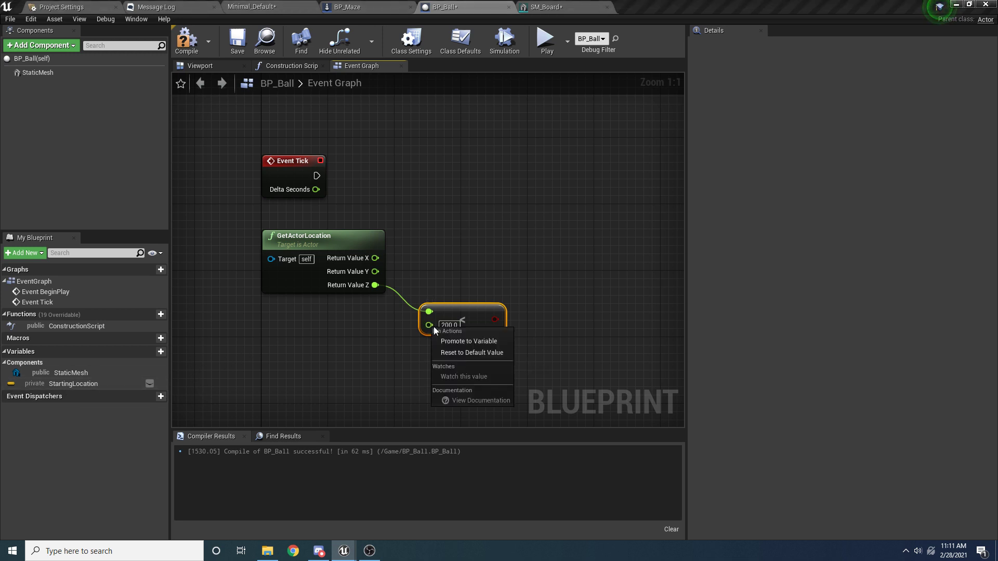
click(464, 341)
drag(334, 319, 337, 344)
click(76, 395)
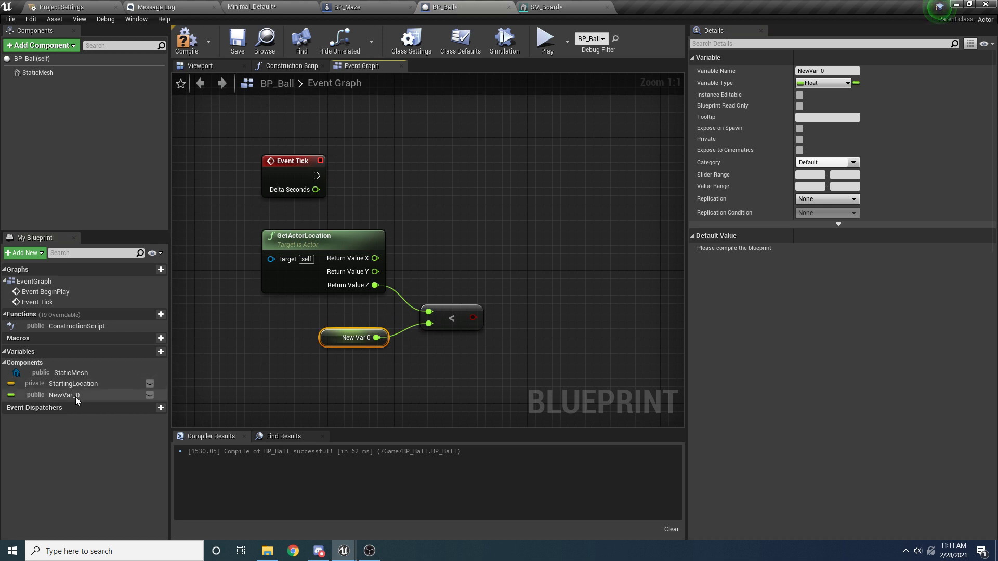
key(F2)
text(KillHeight)
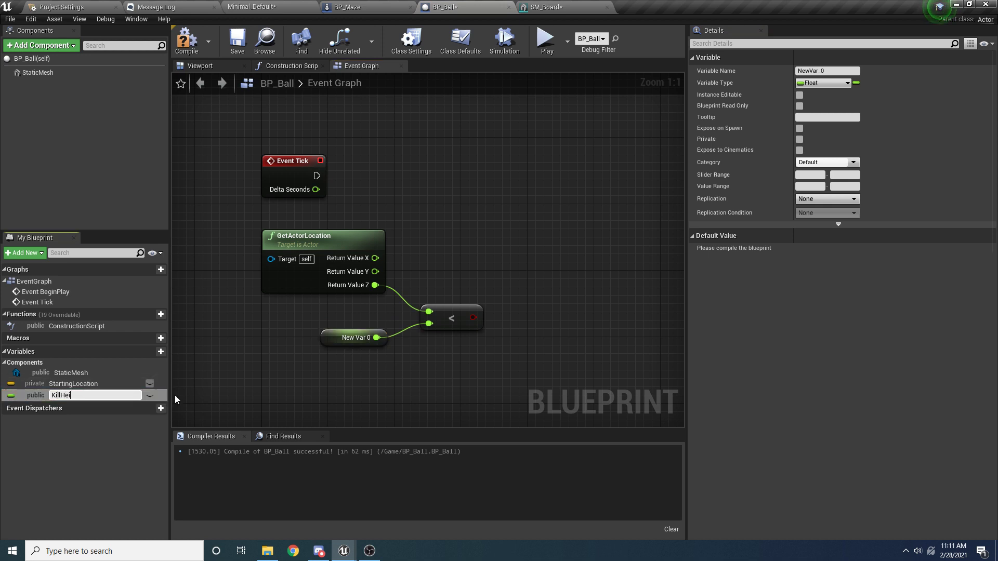
key(Return)
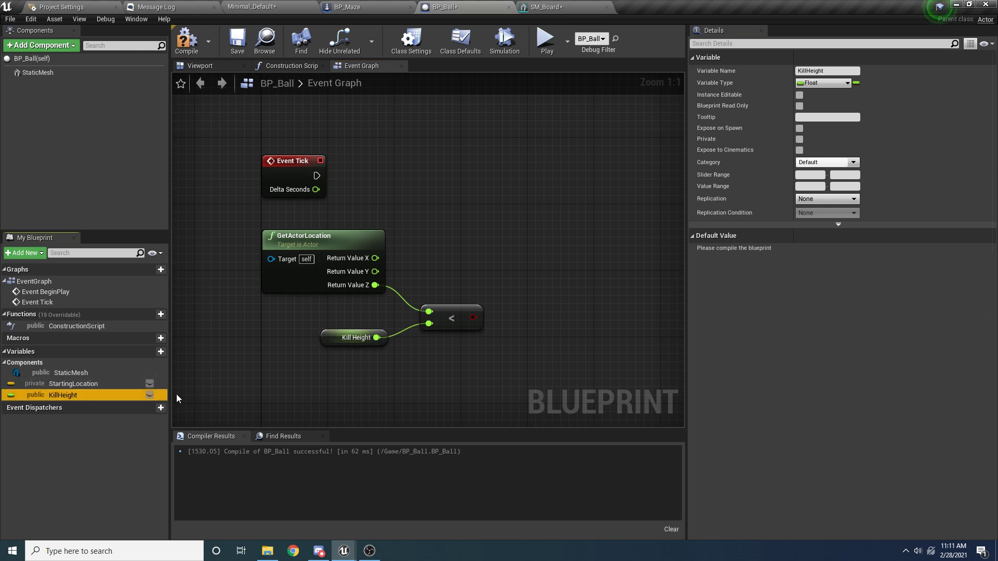
- Make KillHeight private, Blueprint read-only and instance editable, and compile and save BP_Ball
click(800, 141)
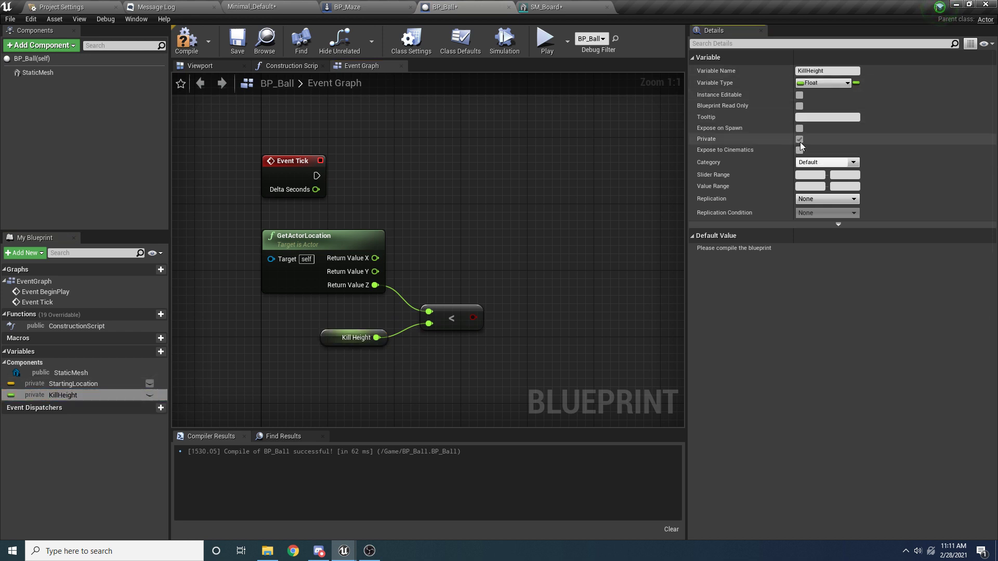
click(799, 106)
click(800, 95)
click(186, 39)
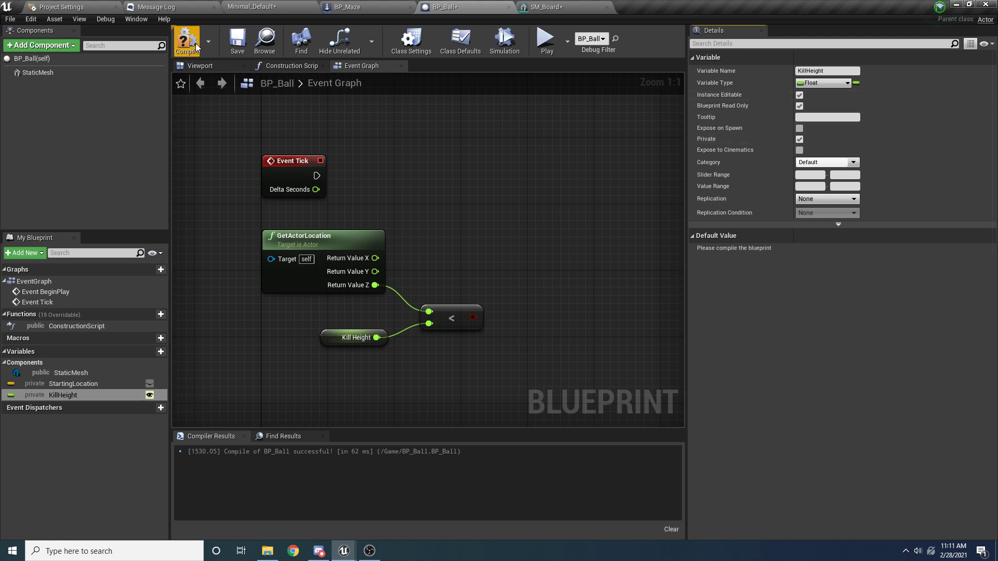
click(242, 42)
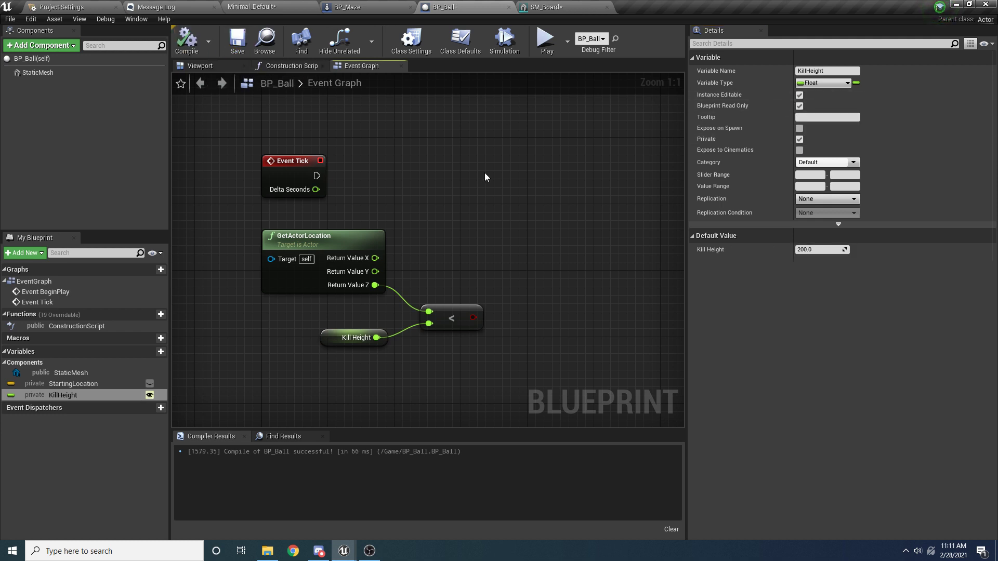
- Switch to the level and examine the settings of the placed BP_Maze and the Kill Height setting of the placed BP_Ball
click(241, 5)
click(453, 310)
key(f)
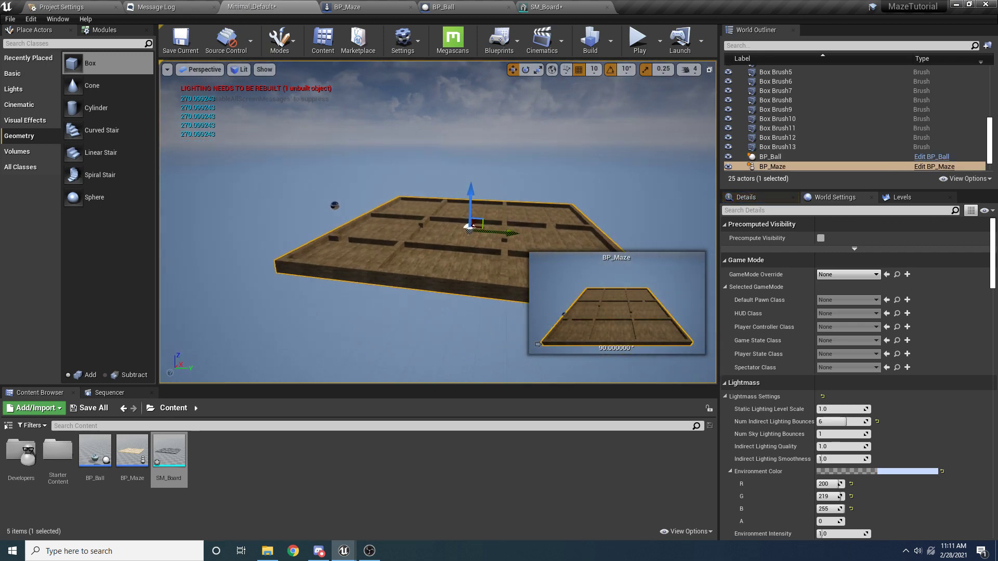
click(770, 198)
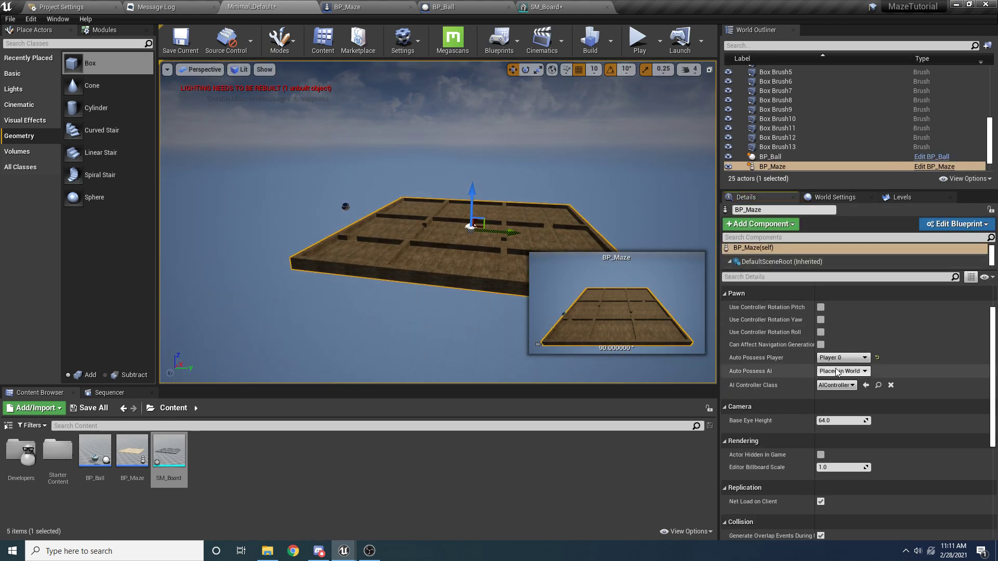
scroll(801, 347, up, 2)
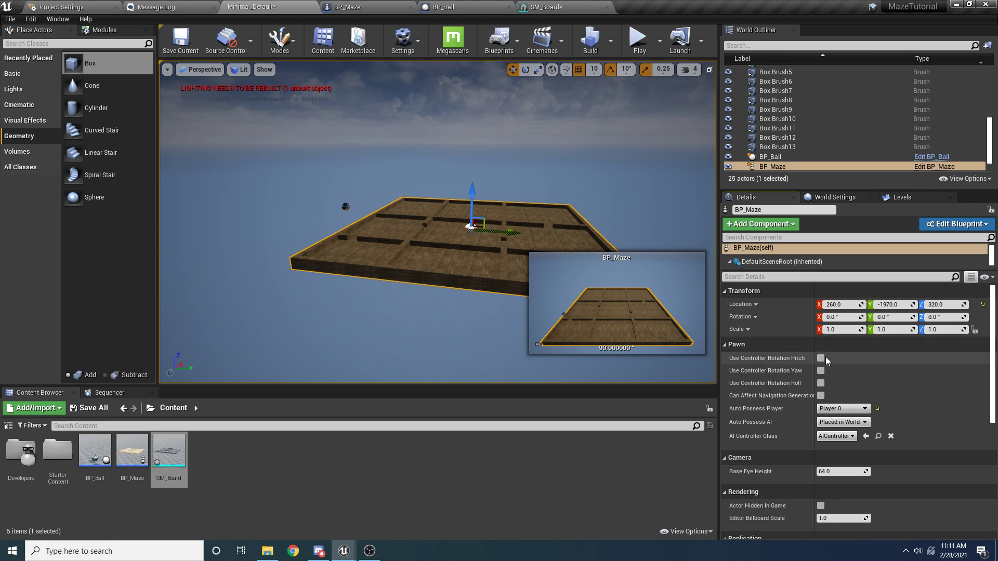
click(346, 206)
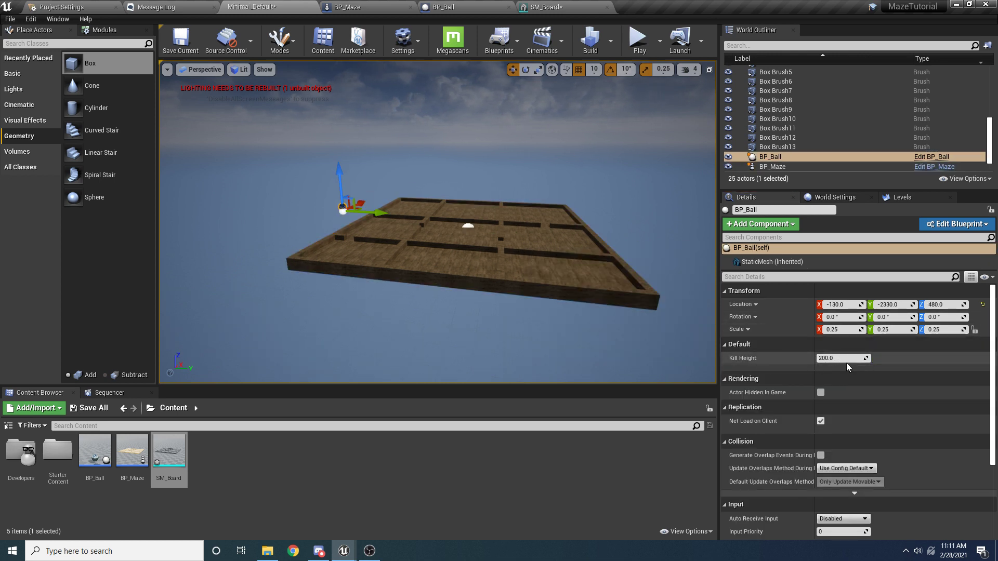
scroll(480, 243, up, 3)
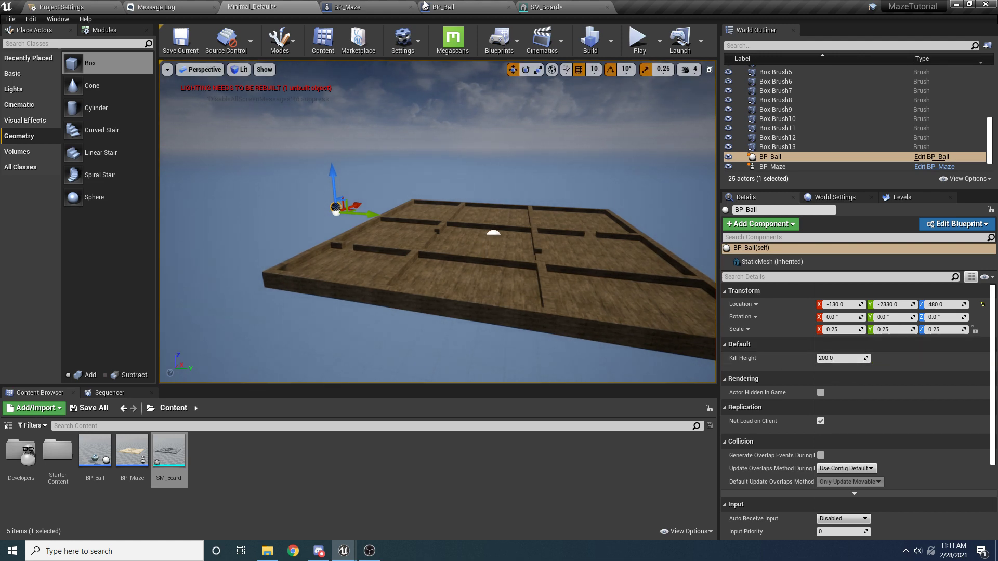
- In BP_Ball, add a Branch driven by the less-than result, run it from Event Tick, and compile and save
click(443, 7)
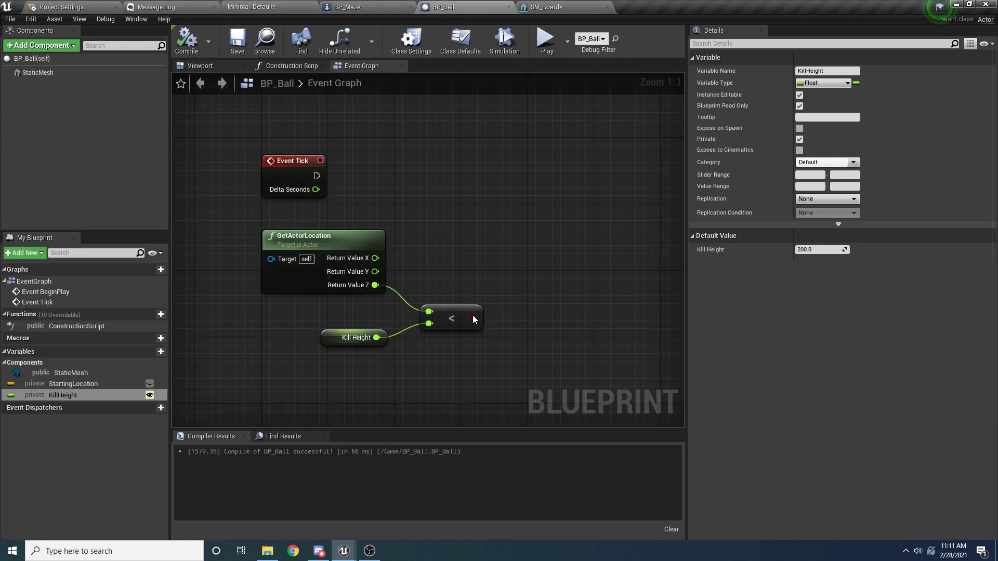
drag(472, 317, 529, 231)
text(branch)
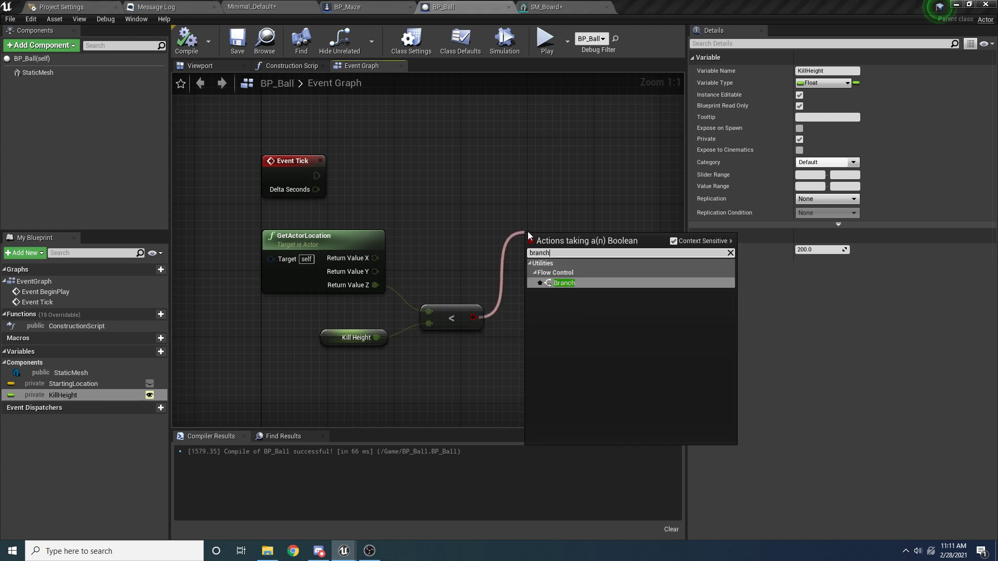
key(Return)
drag(317, 175, 567, 176)
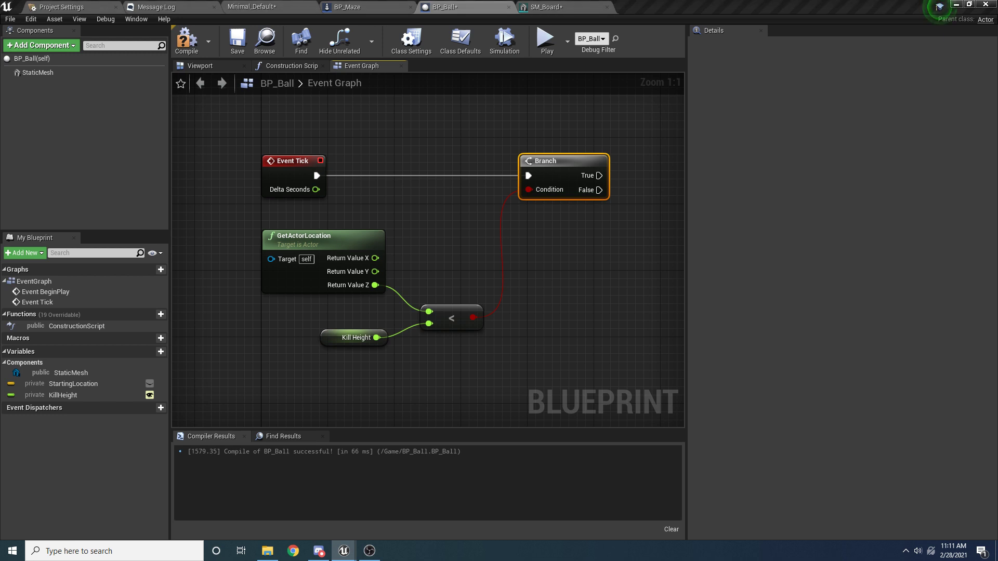
right_drag(458, 283, 370, 298)
click(200, 54)
click(236, 51)
- Create a new BP_Ball function named ResetBall and set its access specifier to Private
right_drag(359, 242, 321, 234)
click(149, 315)
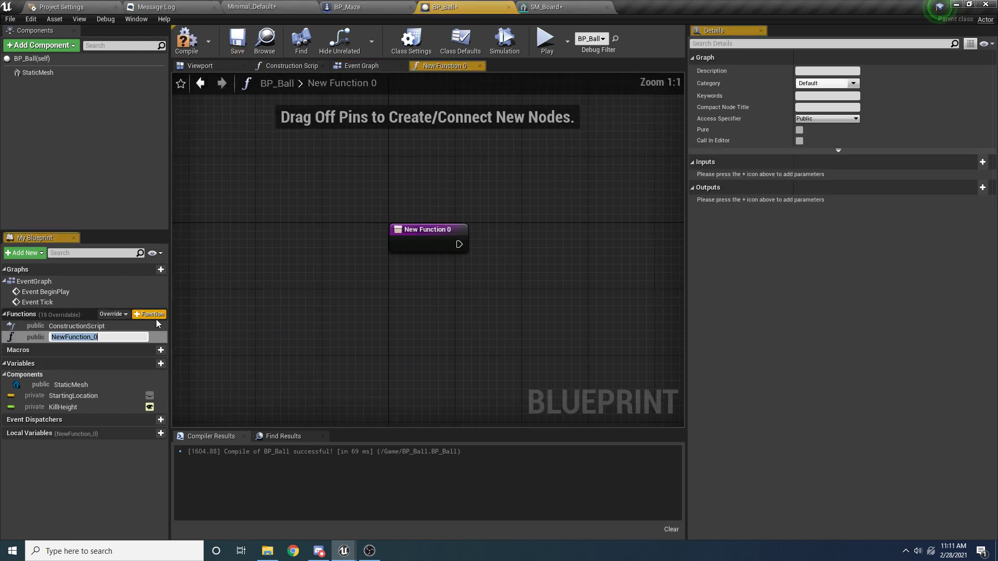
text(ResetBall)
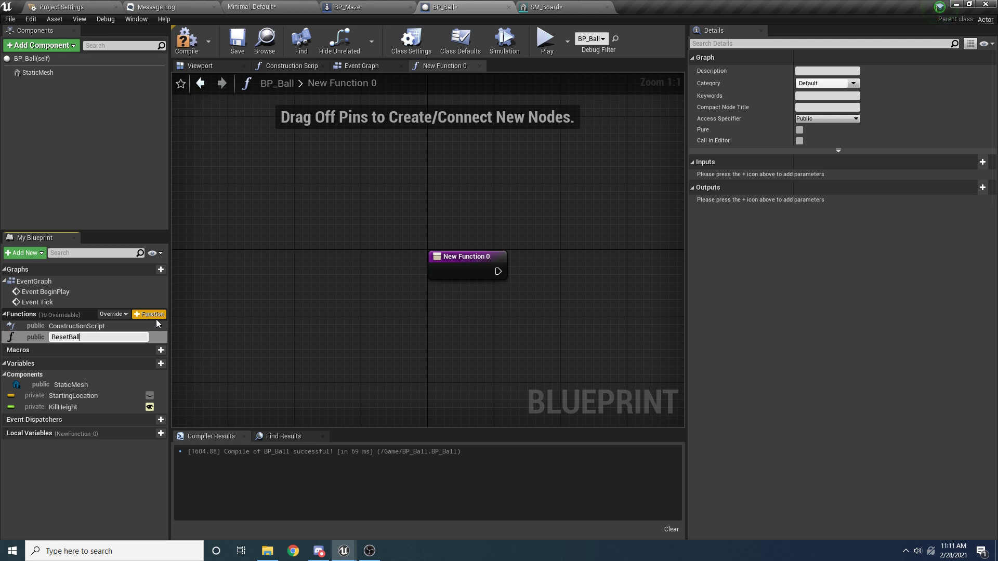
key(Return)
click(835, 121)
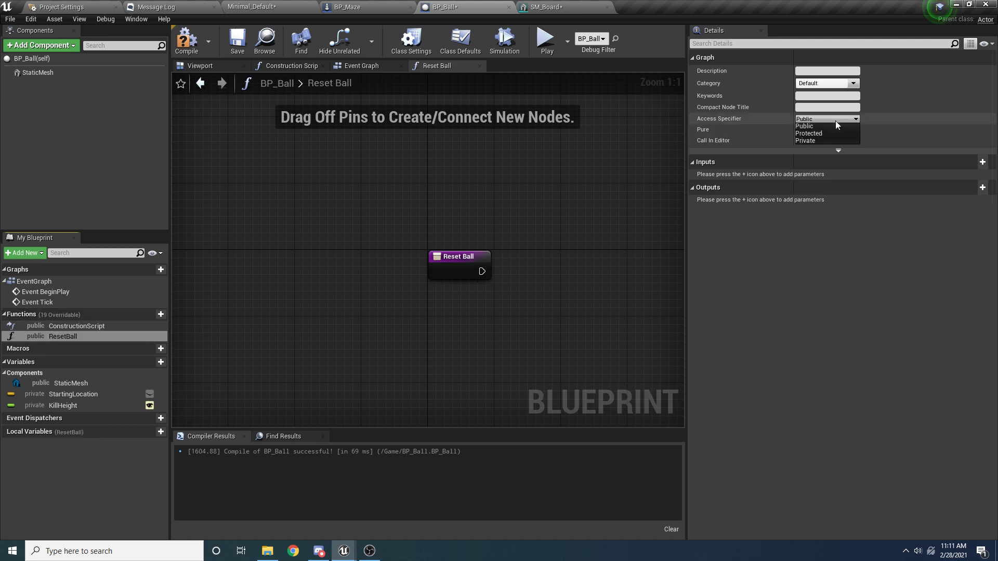
click(813, 142)
- Add a SetActorLocation node to the ResetBall function and place it beside the function's entry node
right_drag(524, 162, 468, 118)
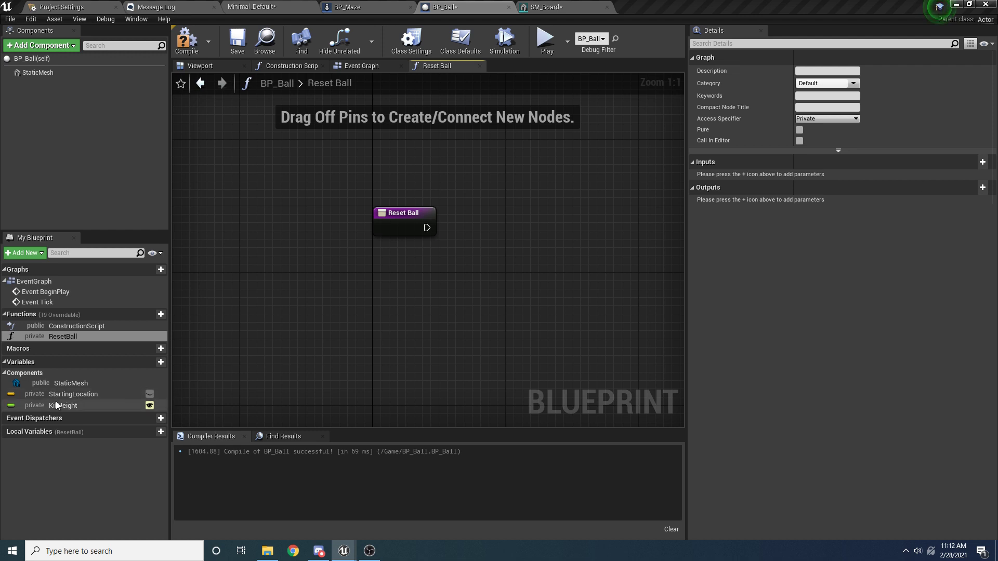
right_click(479, 283)
text(set actor loca)
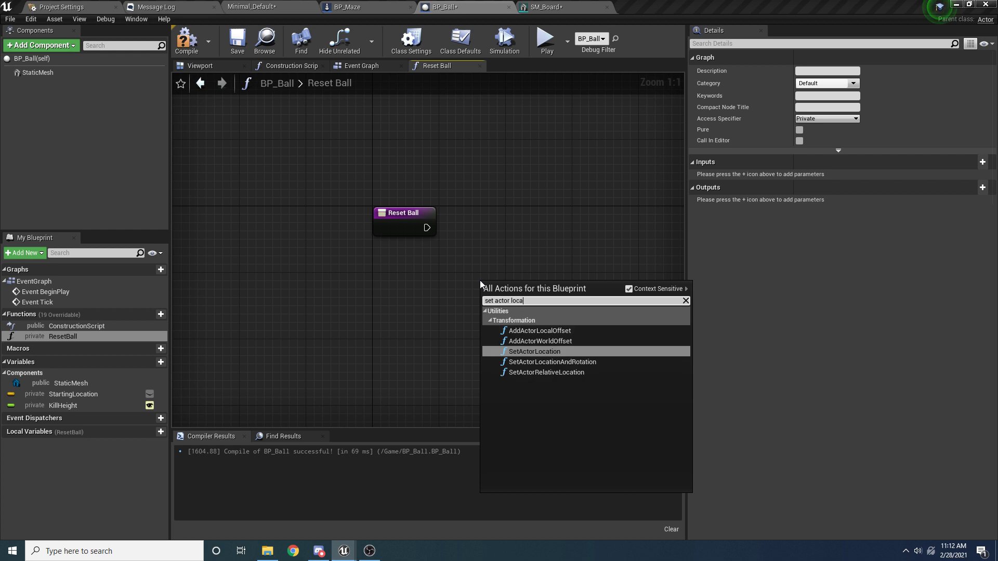
key(Return)
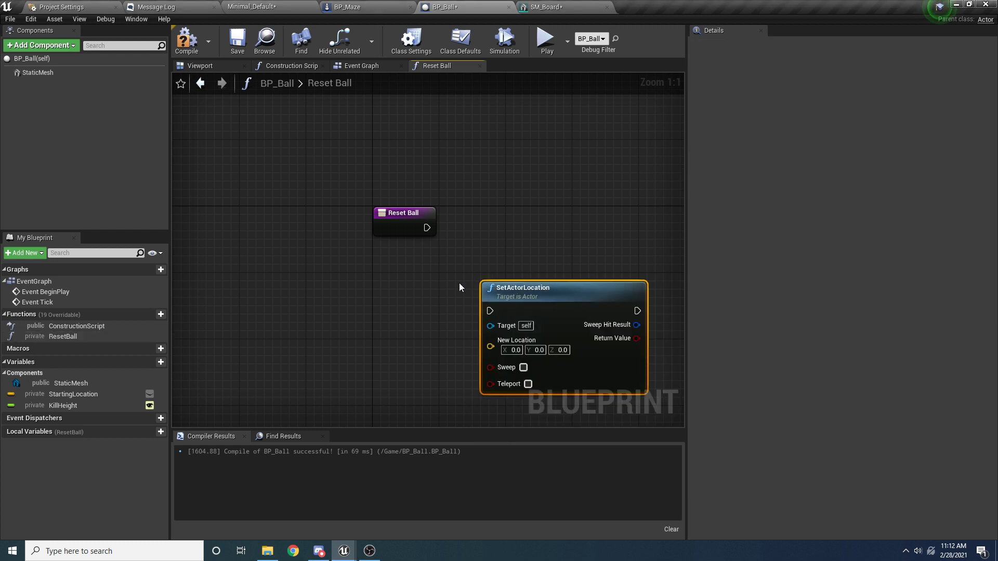
drag(499, 290, 524, 215)
- Run SetActorLocation from the Reset Ball entry with StartingLocation as its New Location, tidy the nodes, and compile and save
click(89, 398)
drag(88, 397, 428, 228)
click(424, 287)
drag(525, 223, 508, 214)
drag(391, 286, 392, 269)
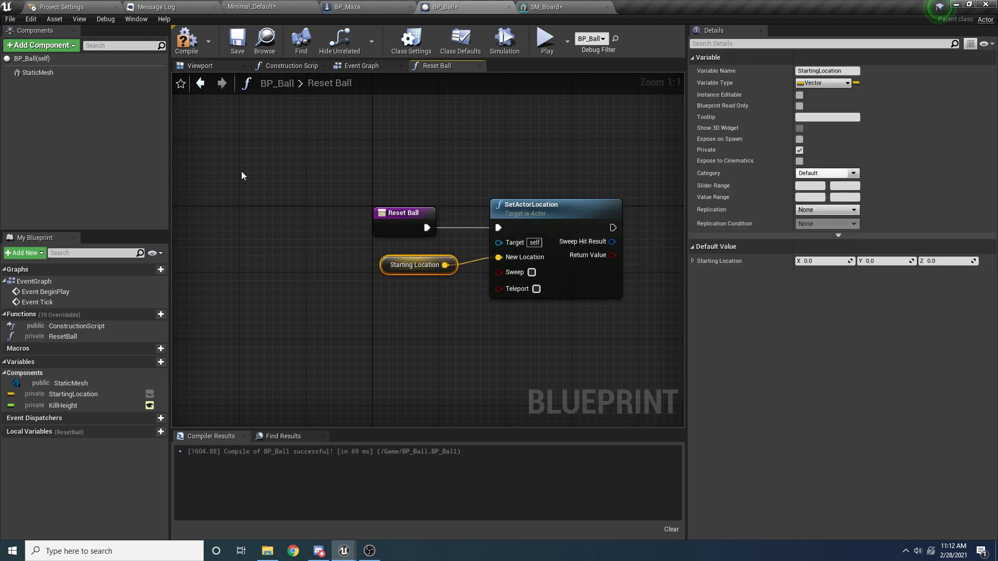
click(229, 52)
right_drag(522, 189, 326, 185)
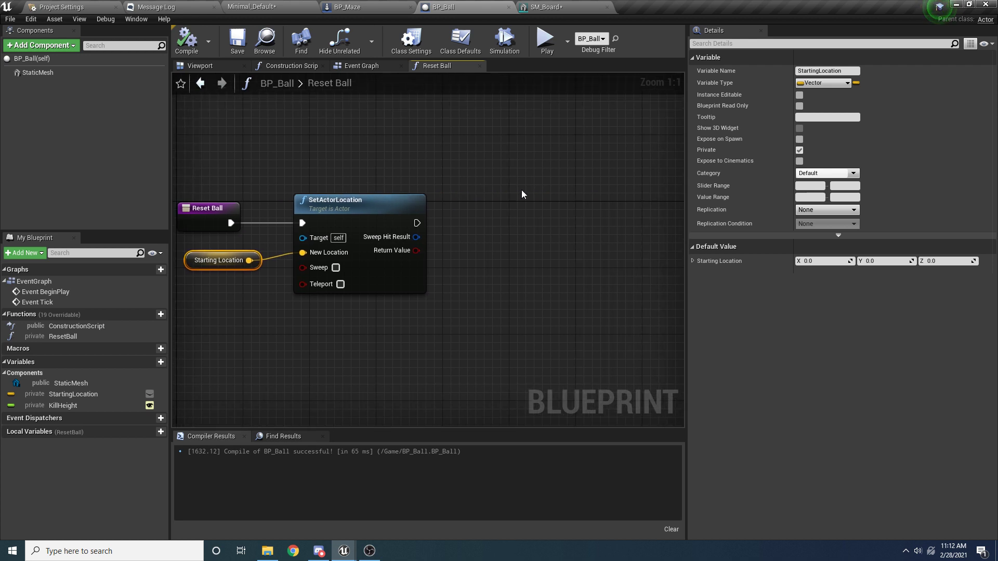
right_drag(523, 205, 484, 205)
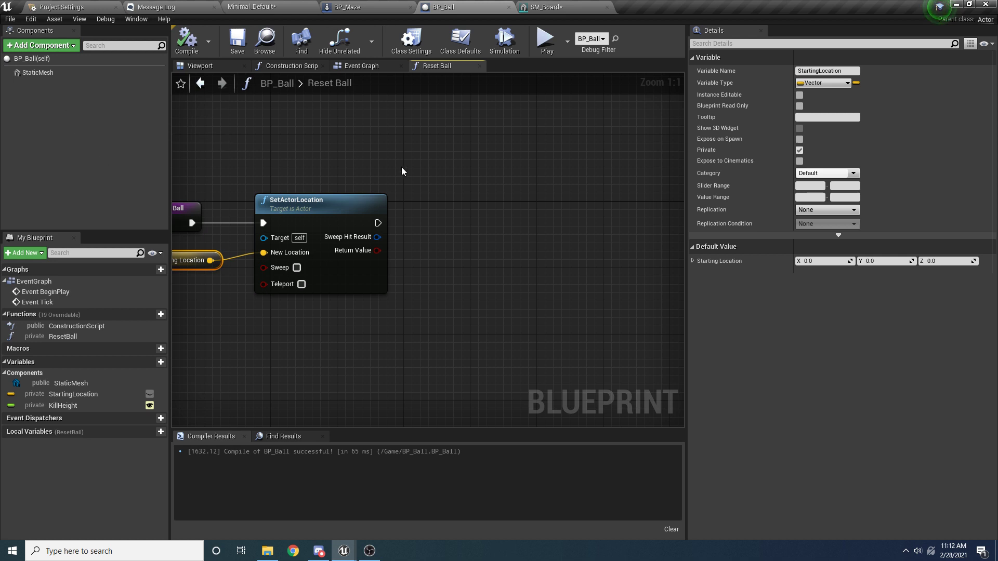
- Add a StaticMesh component reference to the ResetBall graph, rename the component BallMesh, and compile and save
right_drag(402, 171, 427, 172)
drag(37, 72, 457, 254)
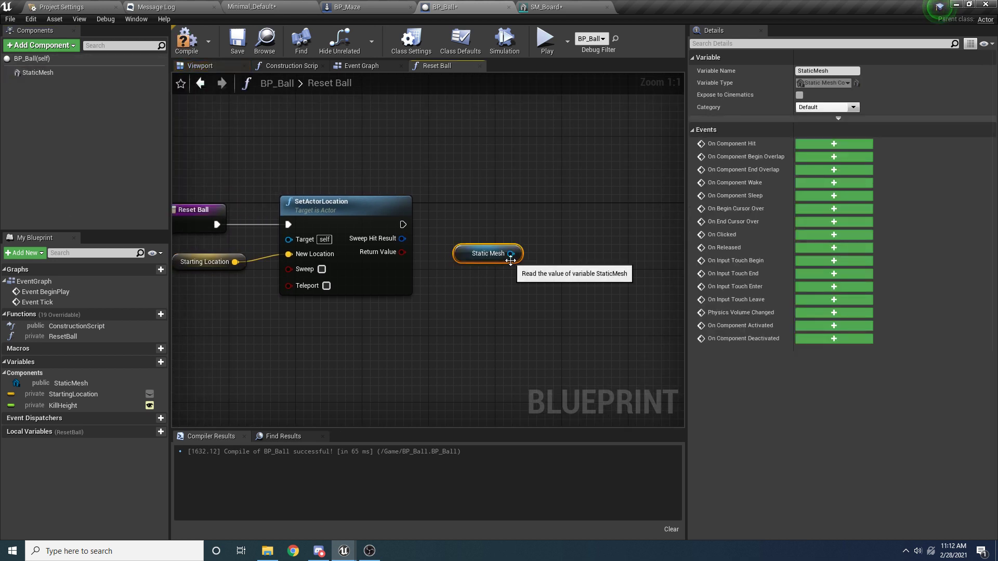
click(45, 73)
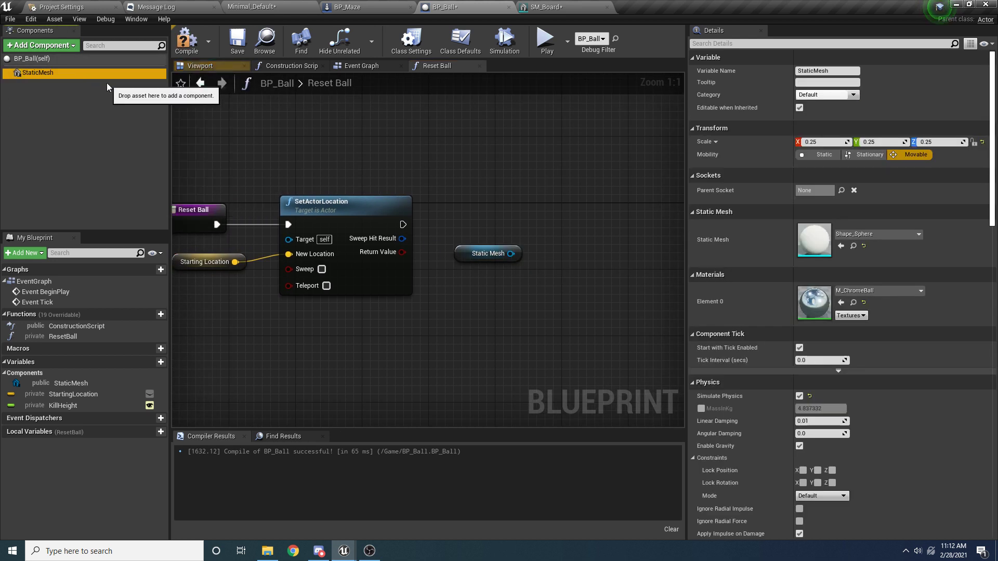
key(F2)
text(BallMesh)
key(Return)
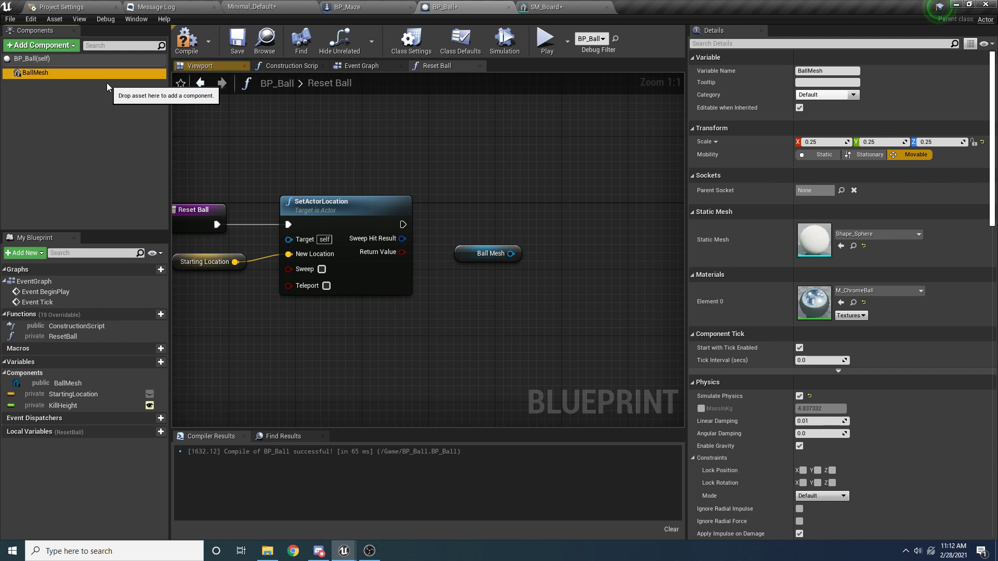
click(187, 42)
click(237, 41)
- Add a Set Physics Linear Velocity node targeting the Ball Mesh reference in the ResetBall function
right_drag(475, 165, 441, 171)
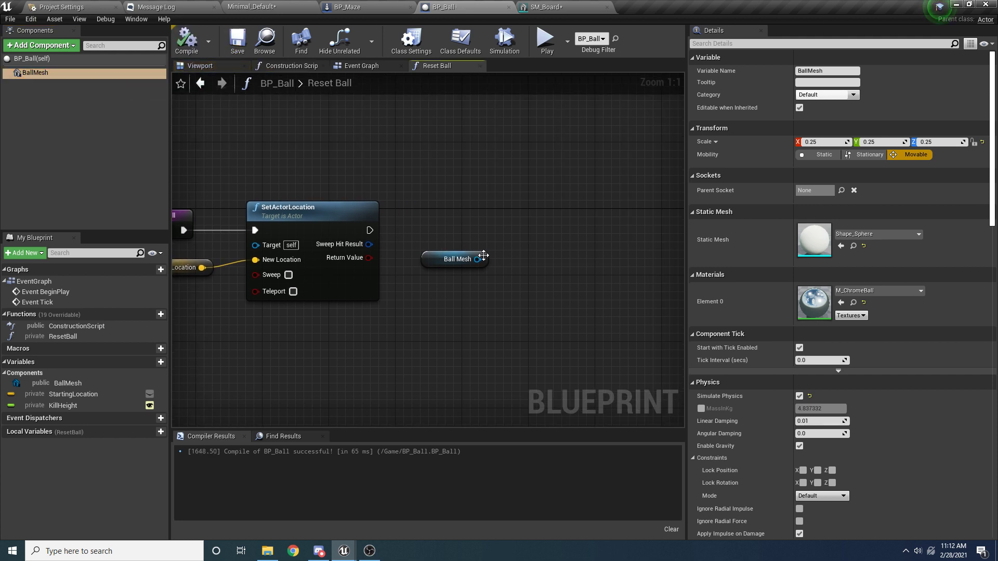
drag(477, 259, 516, 213)
text(set phys)
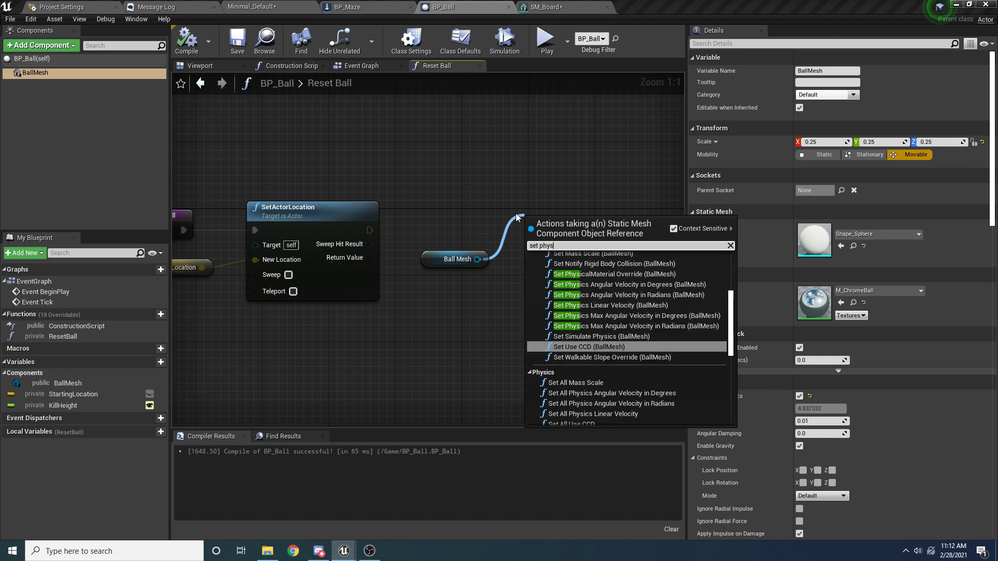
text(ics lin)
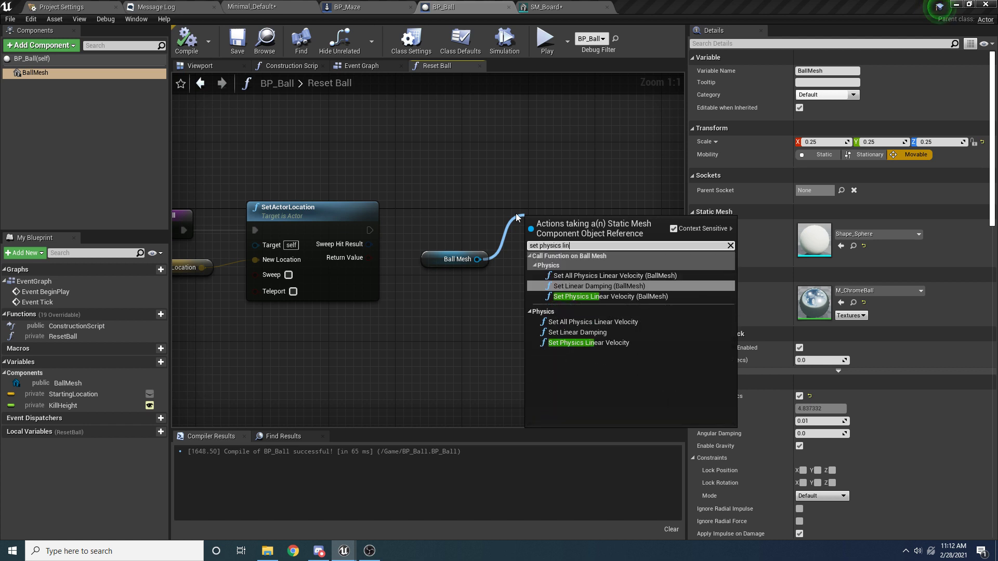
key(Down)
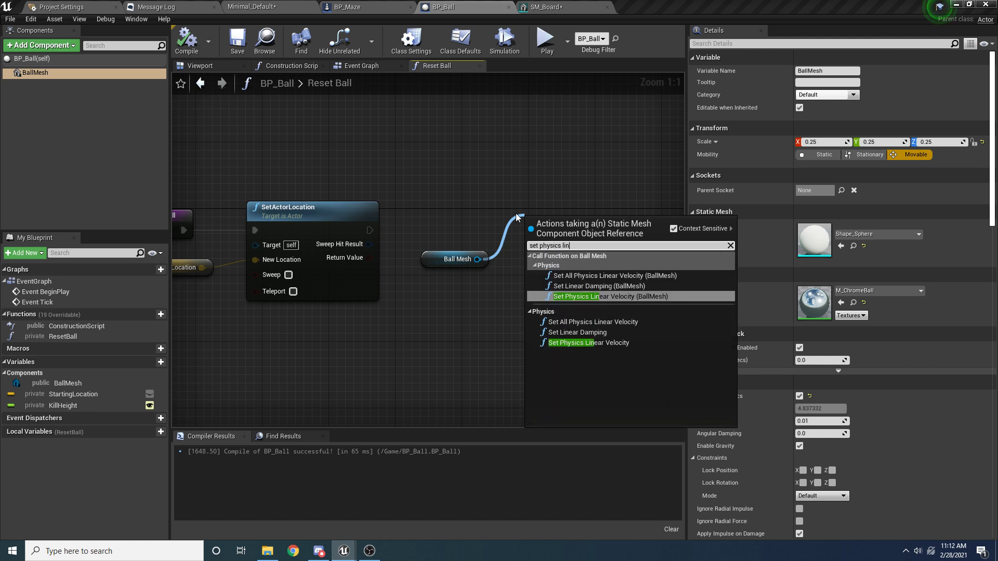
key(Down)
key(Down)
key(Down)
key(Down)
key(Return)
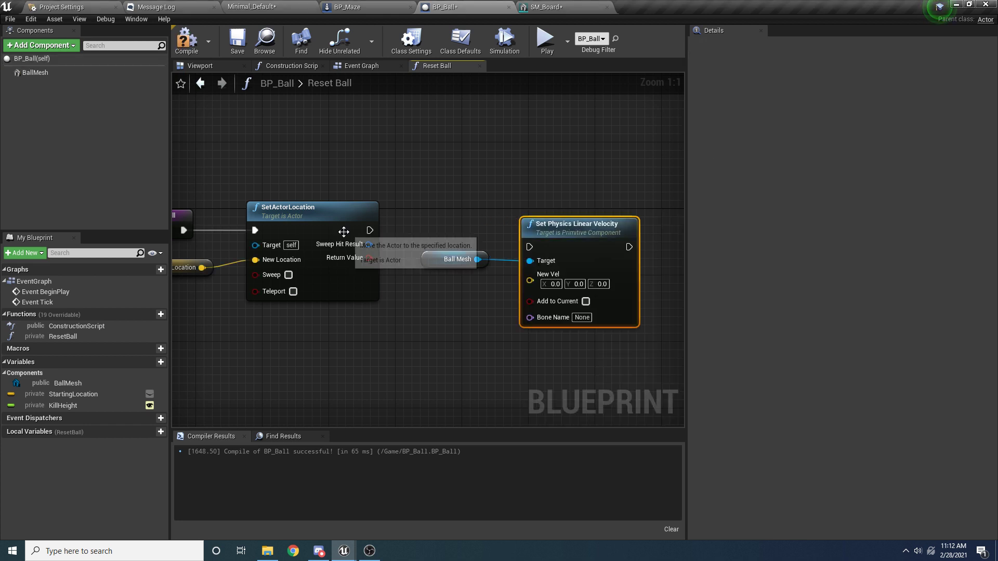
- Run Set Physics Linear Velocity after SetActorLocation, align it and the Ball Mesh reference, and compile and save
drag(370, 231, 529, 247)
drag(553, 233, 544, 217)
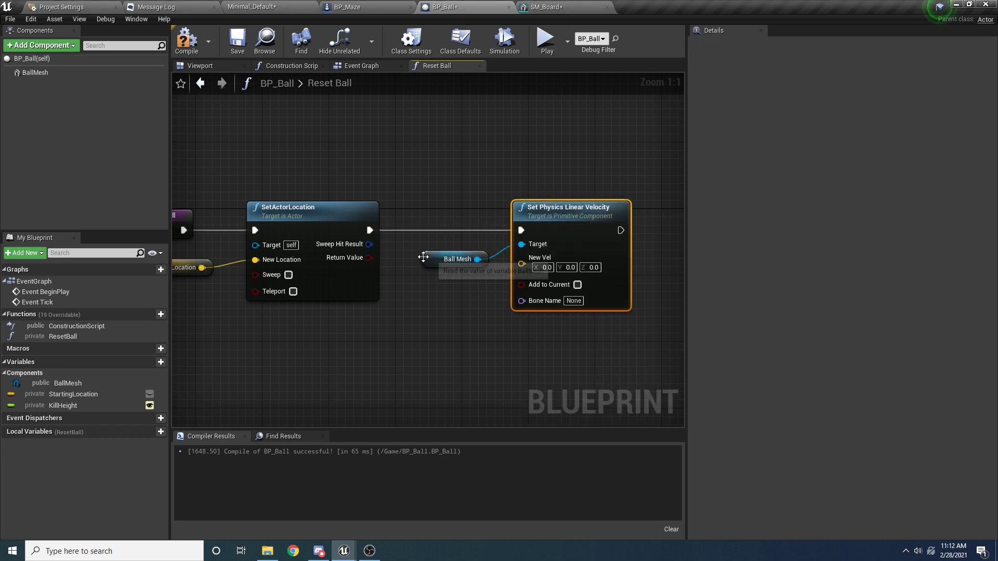
drag(423, 257, 415, 249)
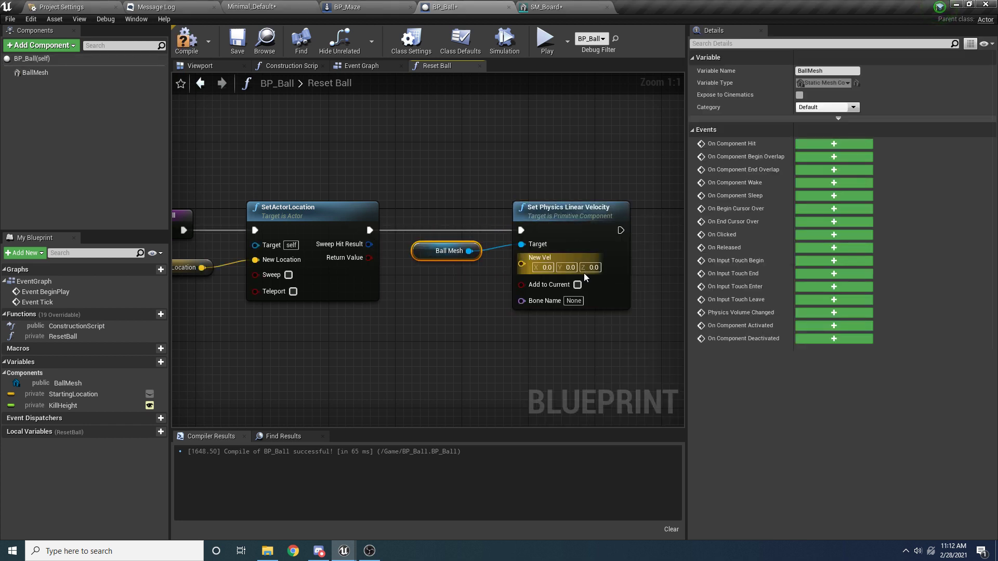
click(187, 40)
click(237, 41)
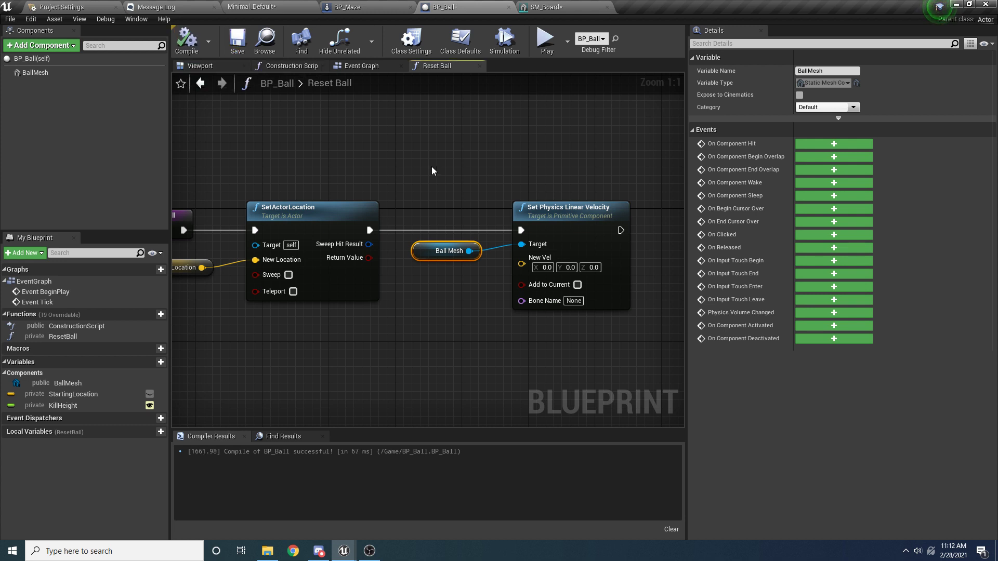
- In BP_Ball's Event Graph, call Reset Ball from the Branch's True output, and compile and save
click(374, 68)
drag(57, 337, 524, 160)
drag(473, 182, 535, 182)
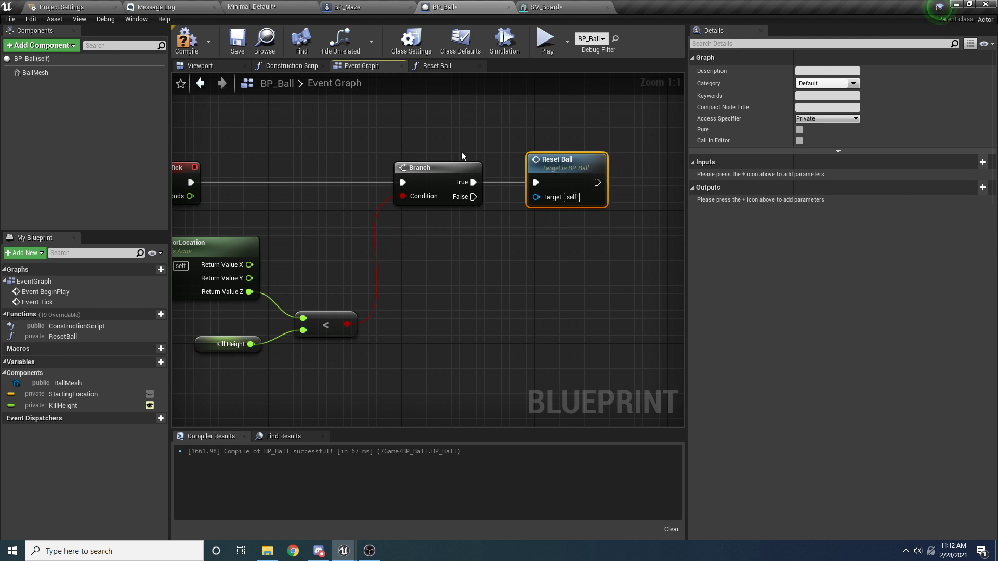
right_drag(432, 141, 533, 150)
click(187, 39)
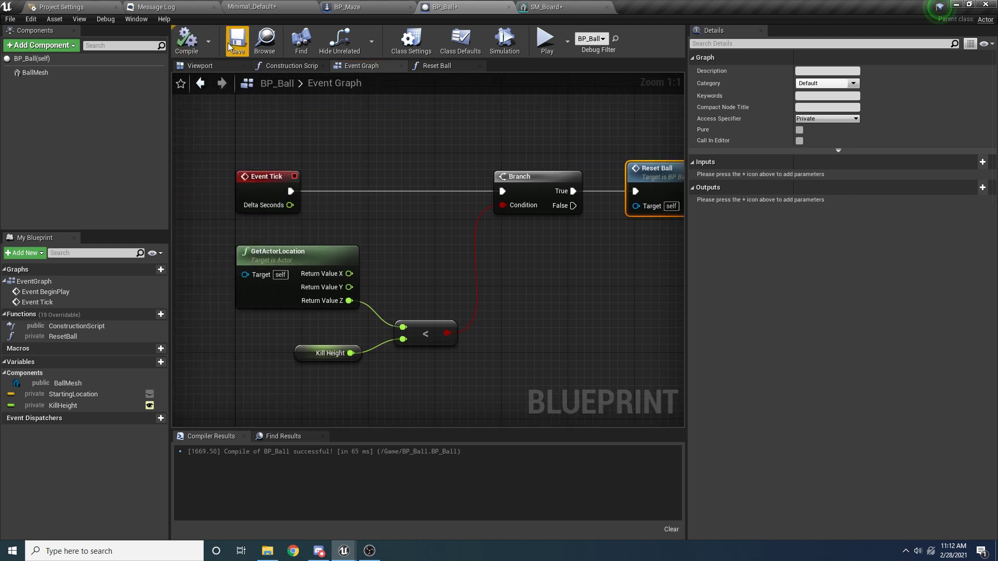
click(238, 39)
- Play-test the maze by tilting the board from side to side to check the ball's reset, and end the preview
click(549, 52)
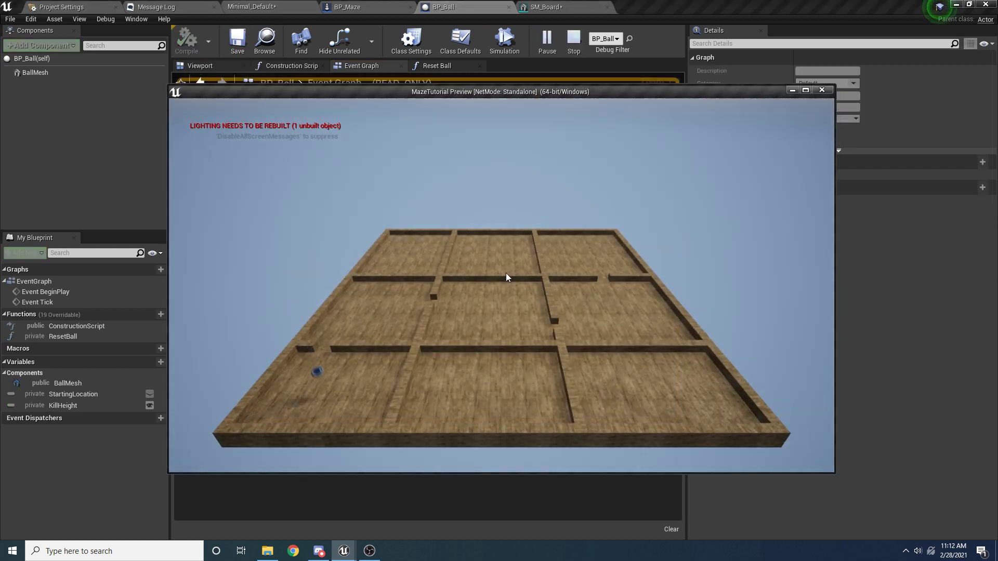
key(Left)
key(Right)
key(Left)
key(Right)
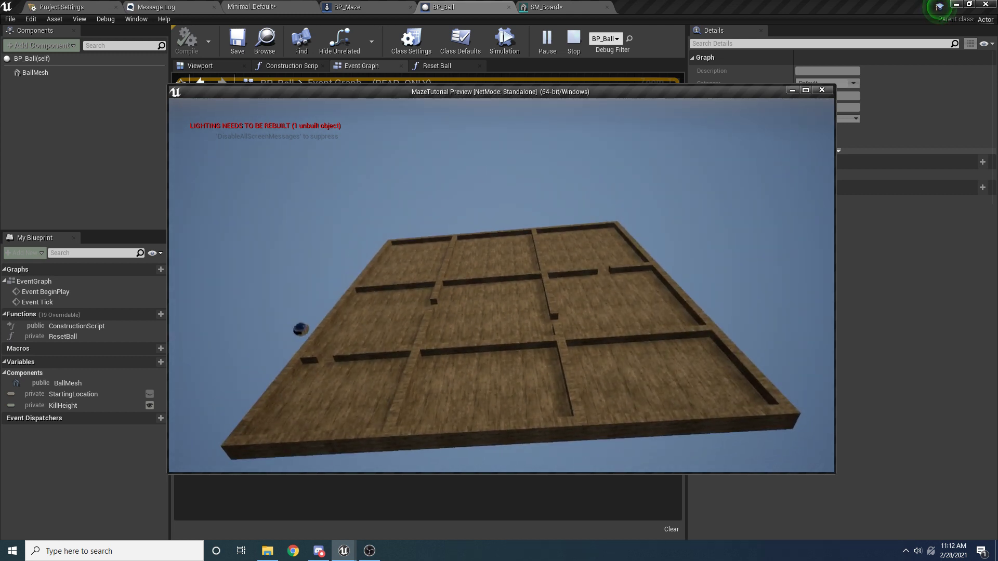
key(Right)
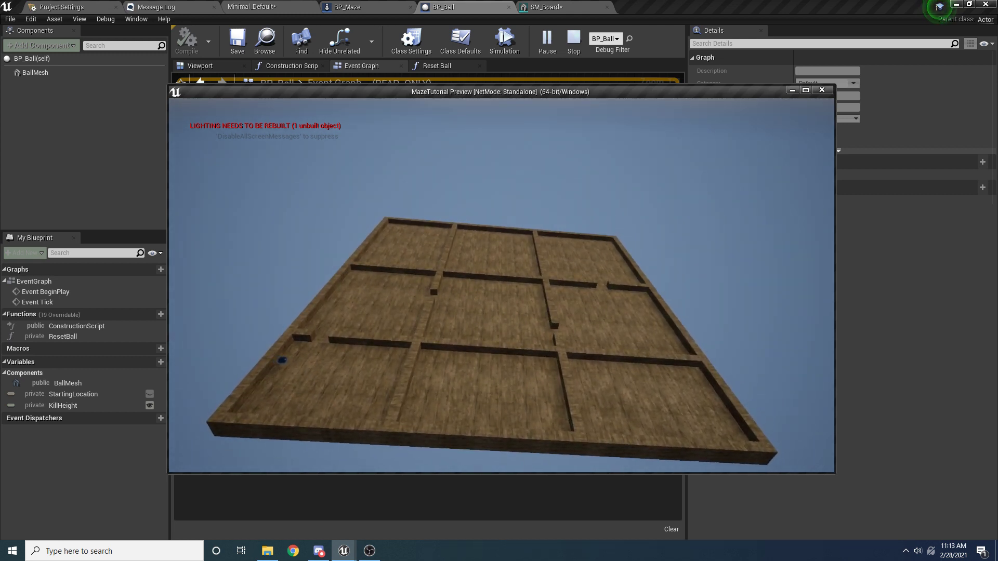
key(Left)
key(Right)
key(Left)
key(Right)
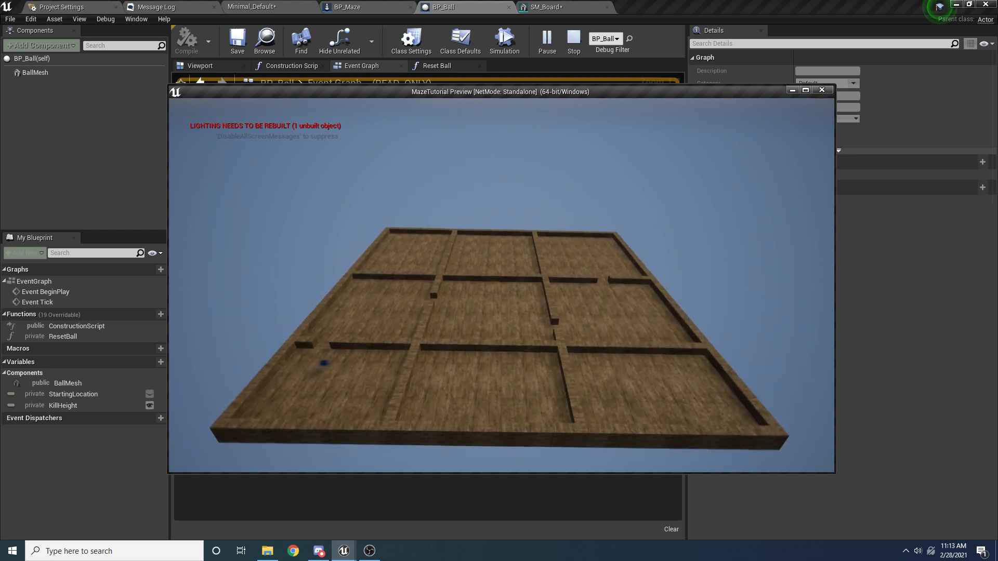
key(Left)
key(Right)
key(Left)
key(Right)
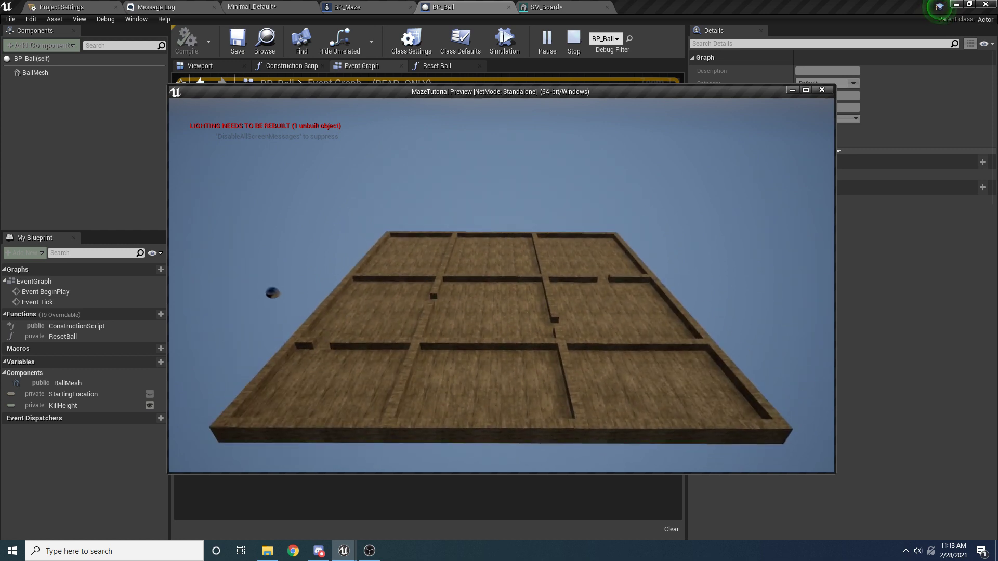
key(Right)
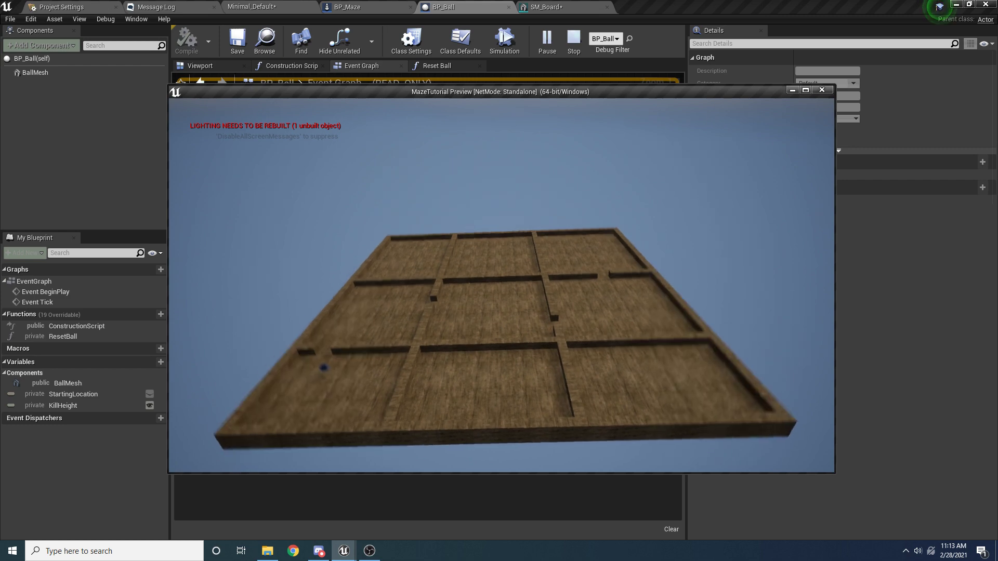
key(Escape)
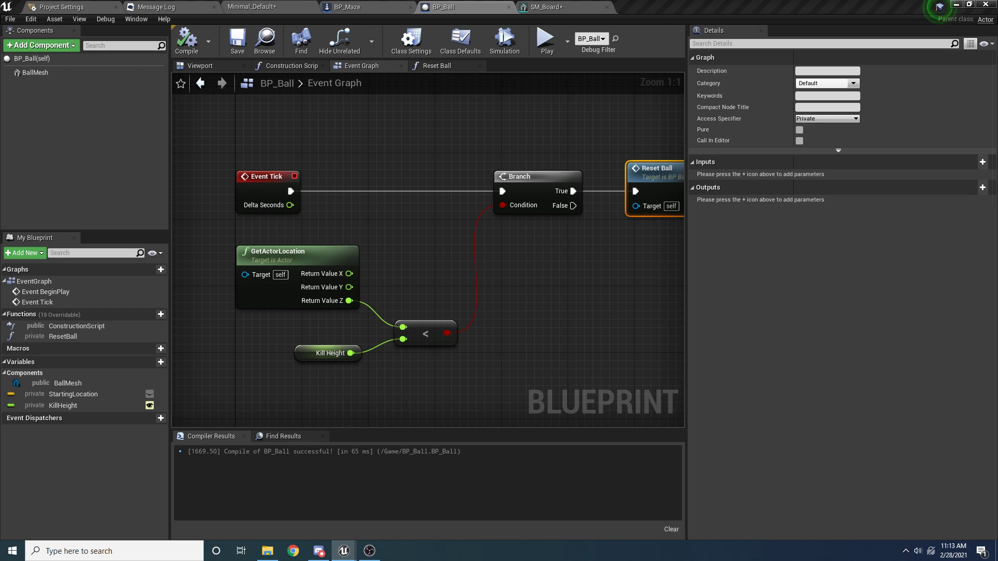
- Recompile BP_Ball and briefly run the game preview again to check the ball at its starting location
click(187, 39)
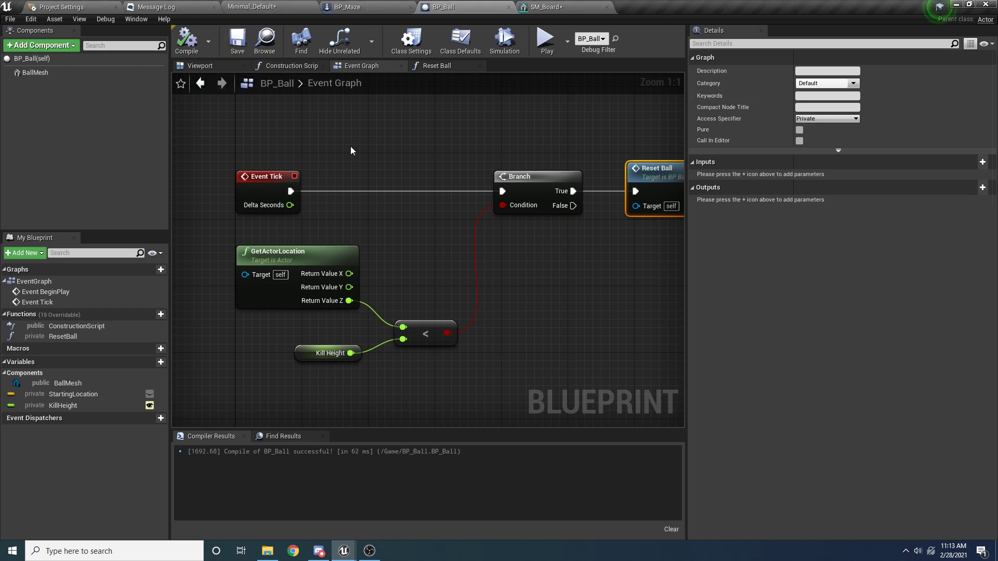
click(544, 41)
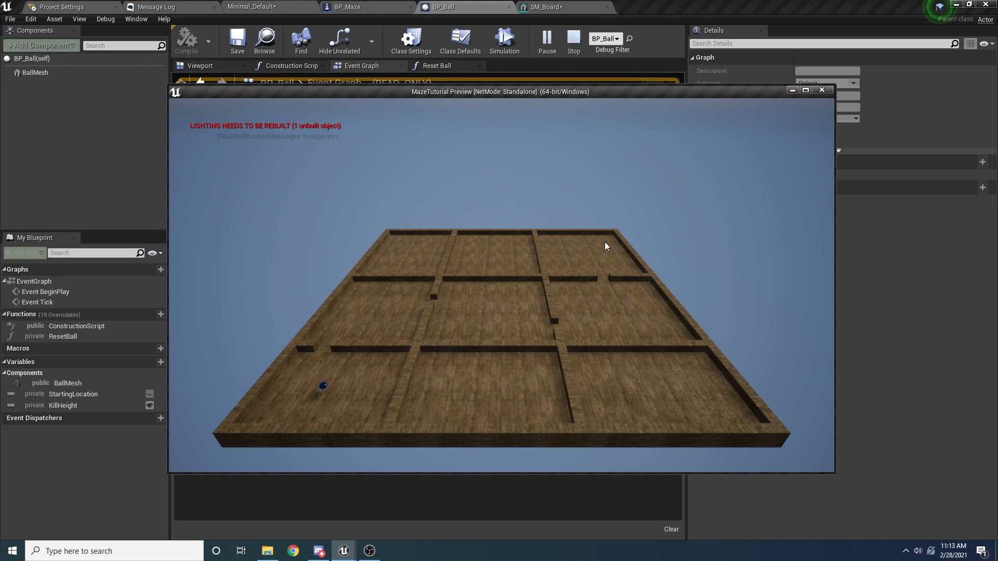
key(Escape)
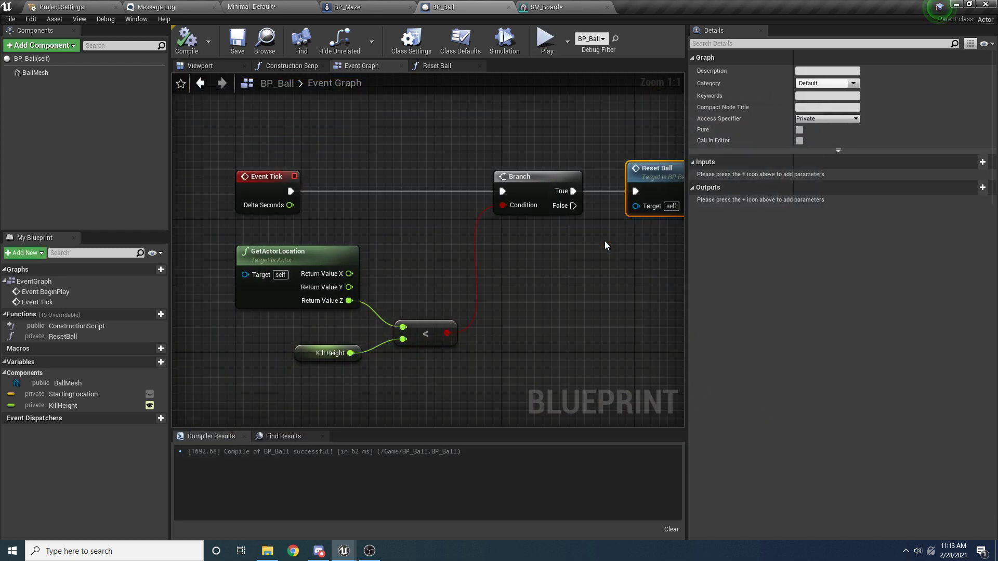